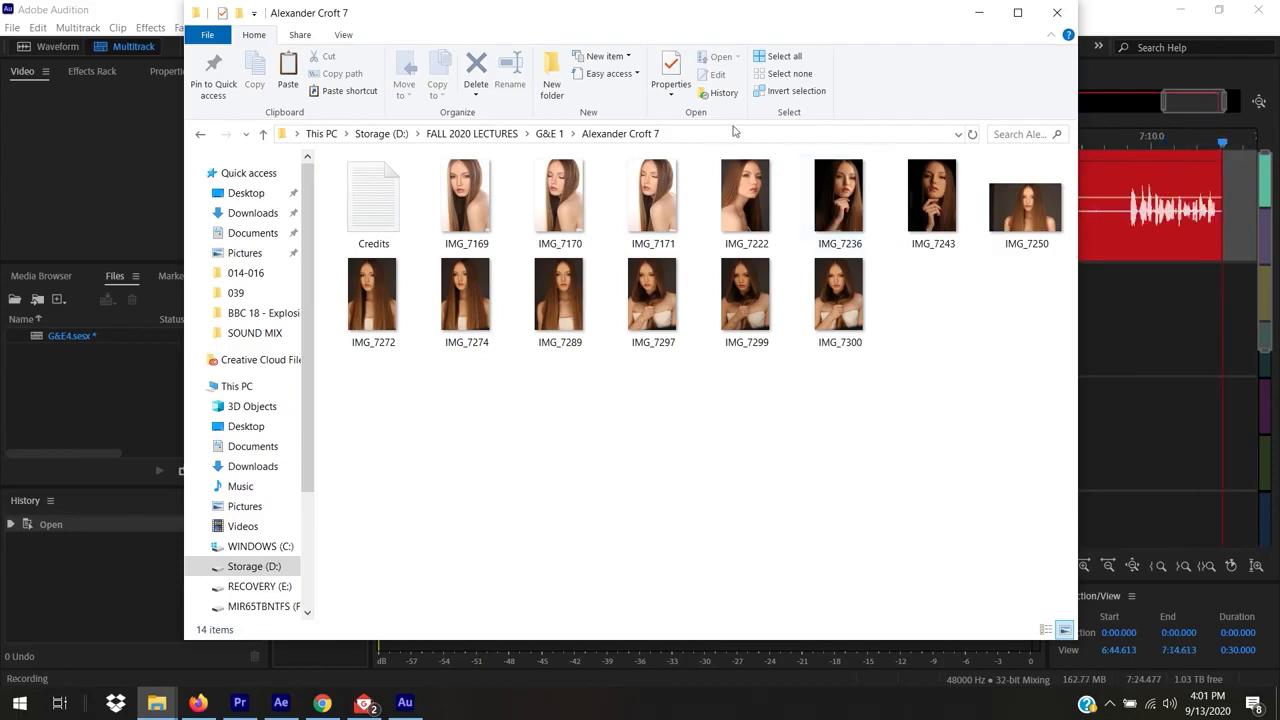
pyautogui.click(477, 193)
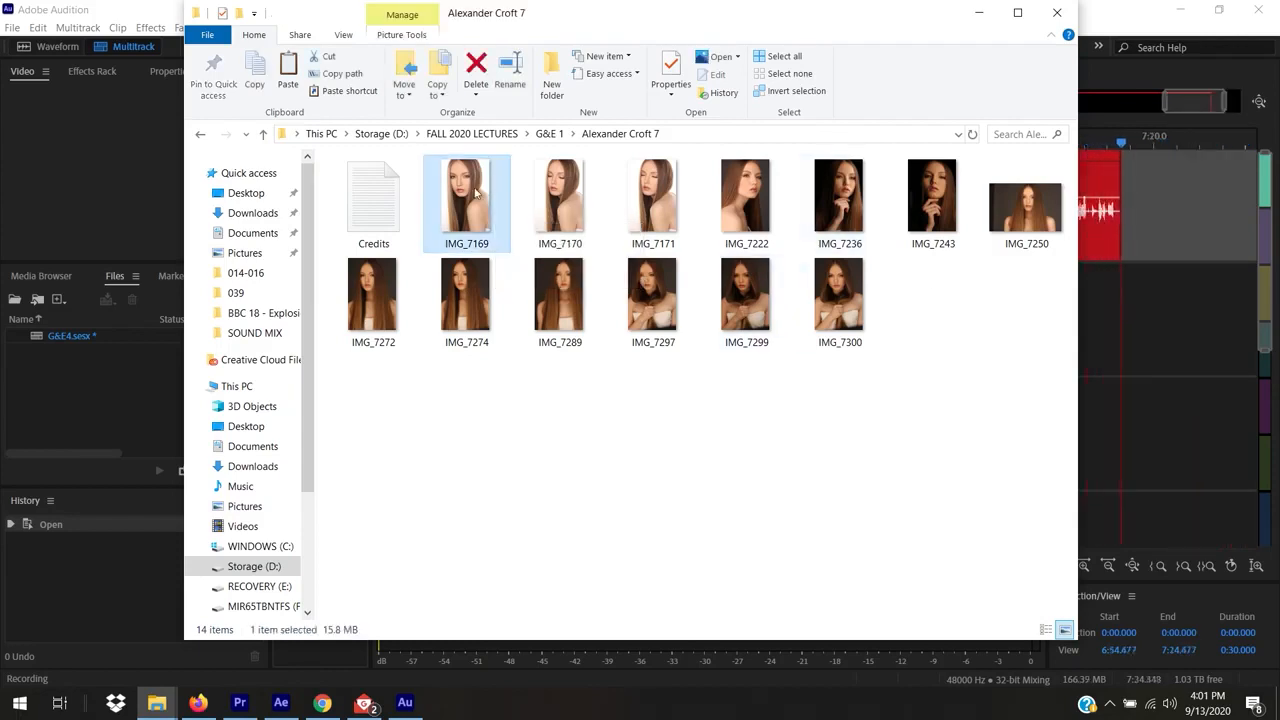
pyautogui.rightClick(477, 193)
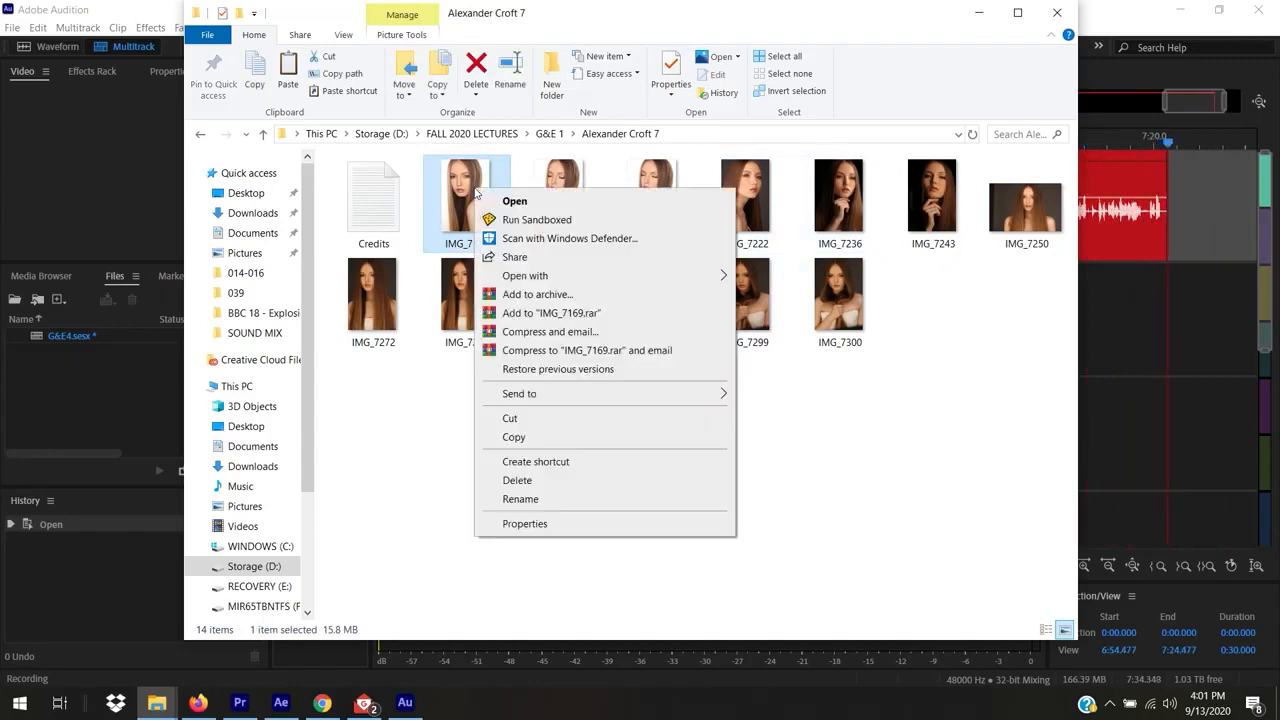
pyautogui.moveTo(563, 284)
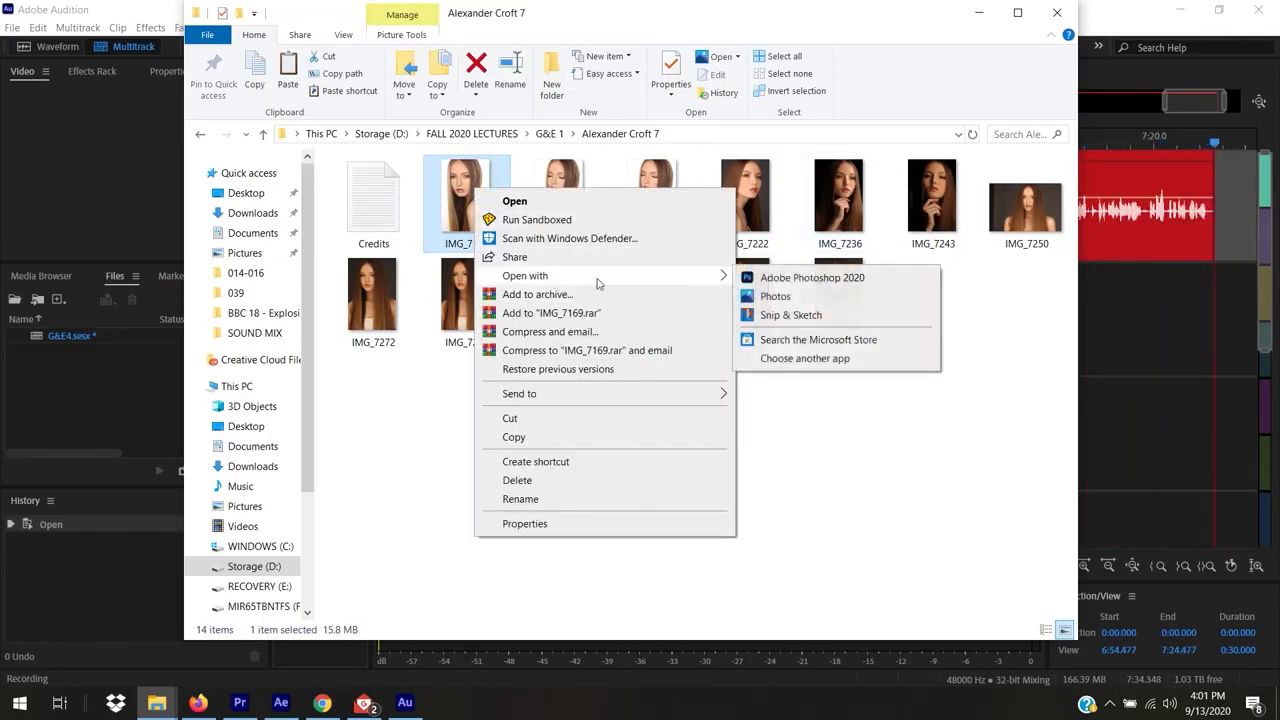
pyautogui.click(828, 280)
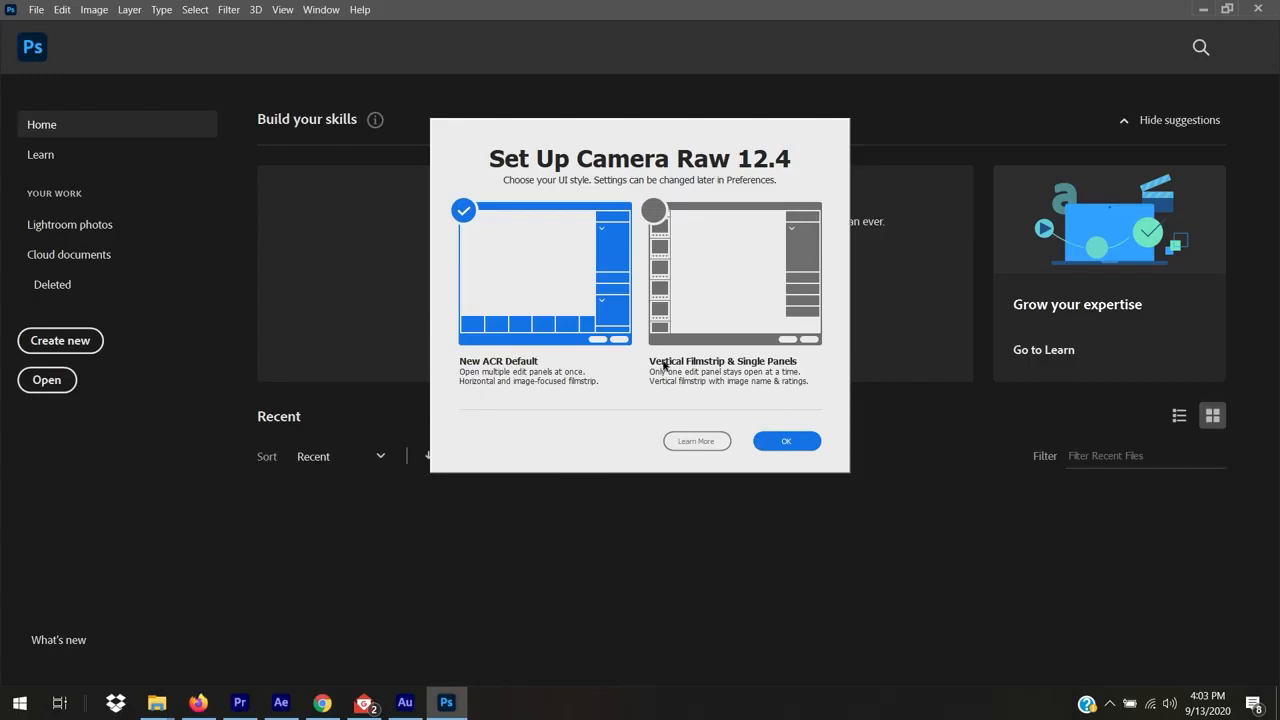
# Step: Accept the New ACR Default interface style, dismiss the welcome screen and enlarge the Camera Raw window
pyautogui.press('Return')
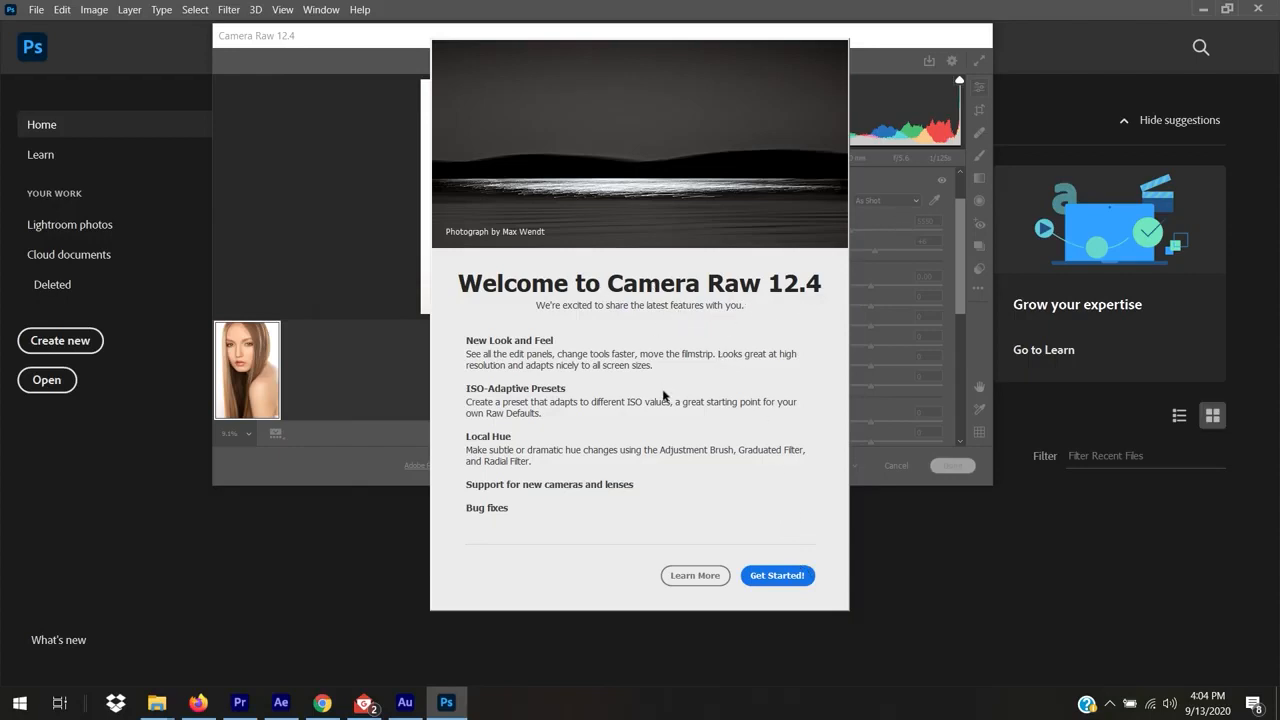
pyautogui.click(790, 575)
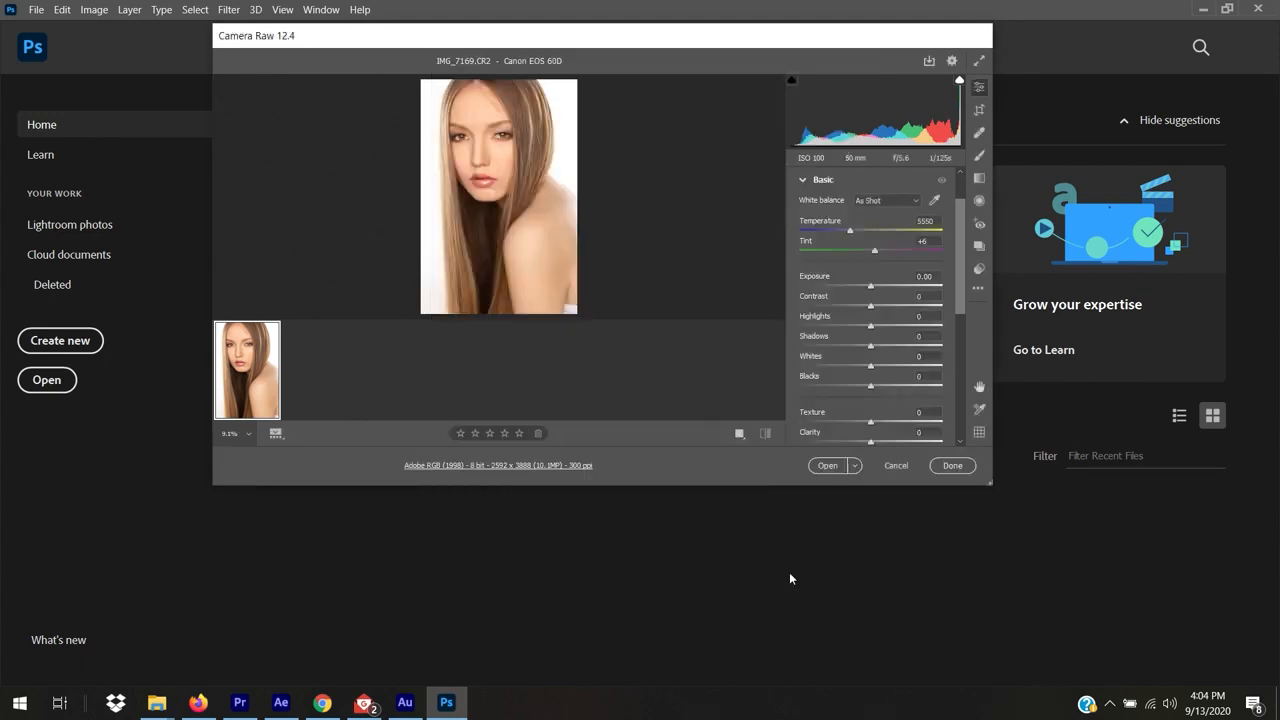
pyautogui.moveTo(849, 37); pyautogui.dragTo(924, 27)
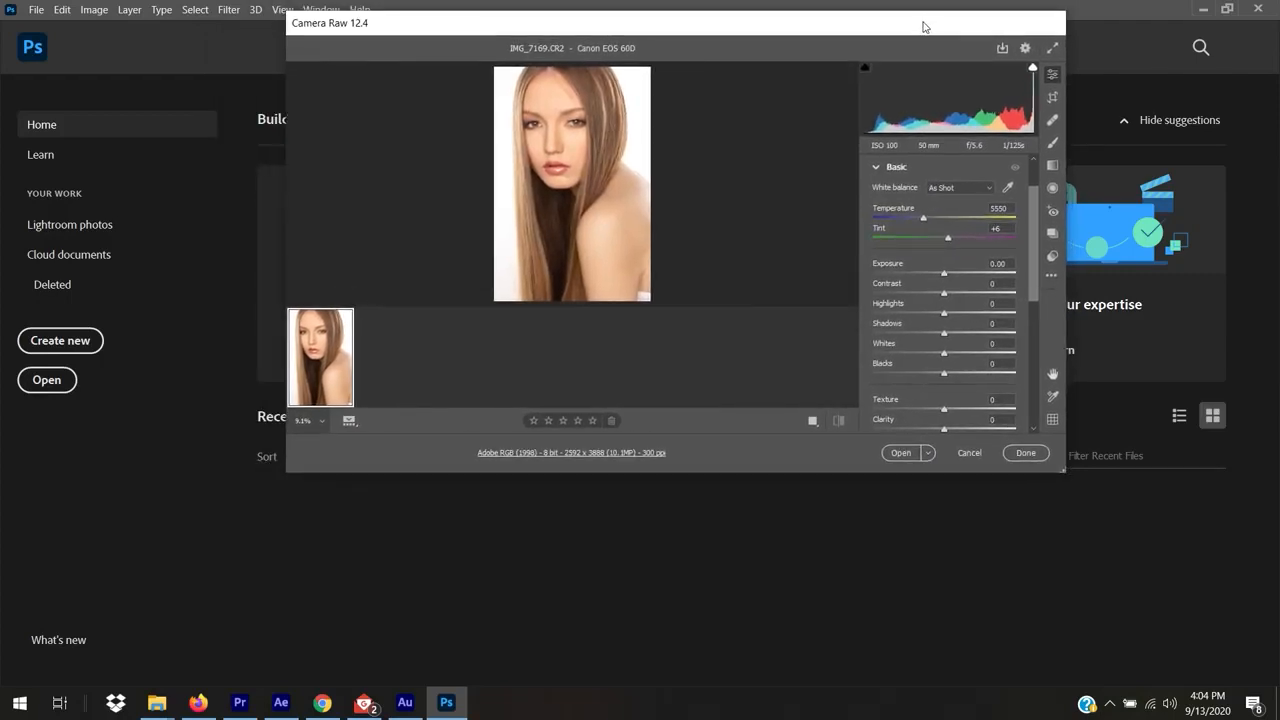
pyautogui.moveTo(1065, 472); pyautogui.dragTo(1157, 551)
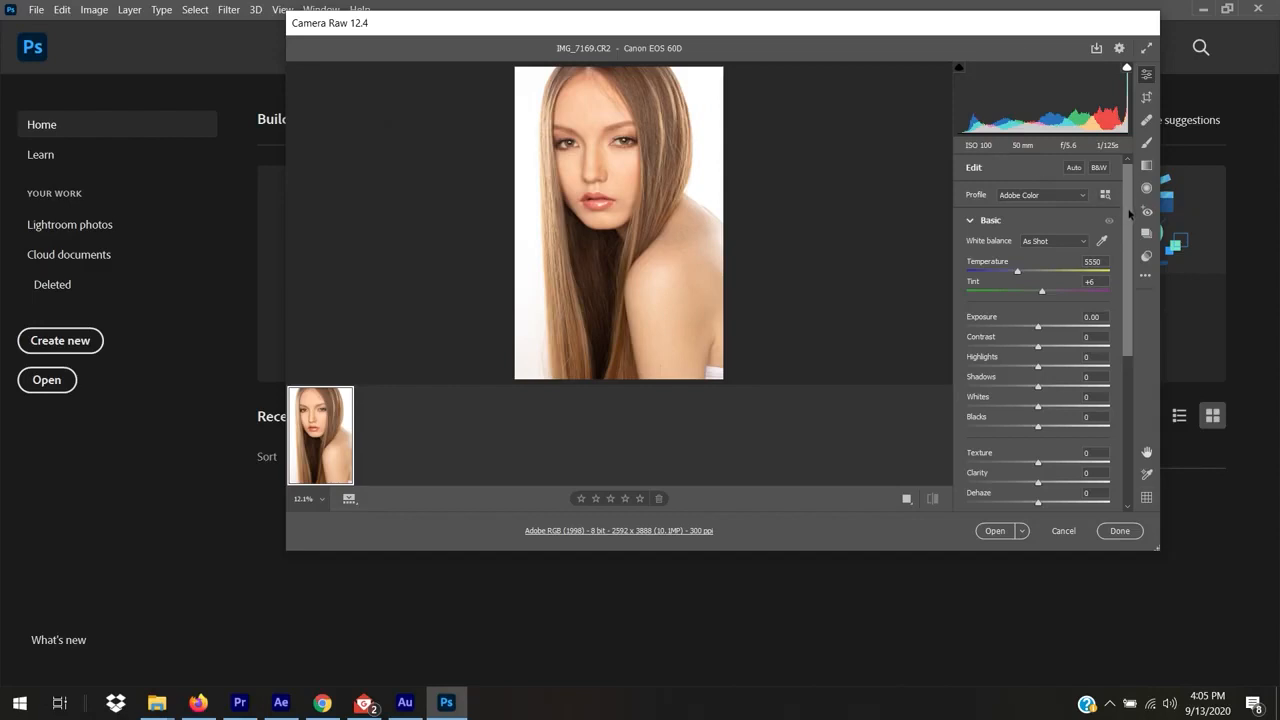
# Step: Look through the Edit adjustment sections from Basic to Calibration and check the snapshots
pyautogui.scroll(-5, 1130, 240)
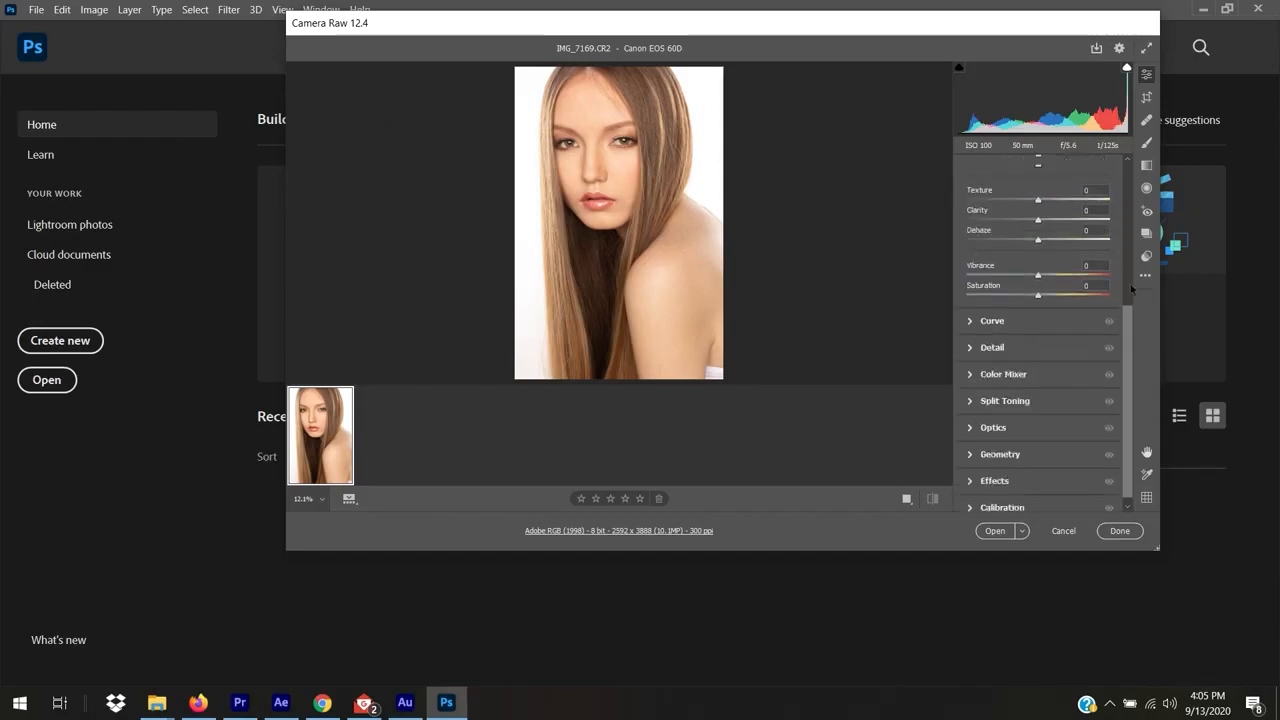
pyautogui.scroll(5, 1131, 288)
pyautogui.moveTo(1131, 228); pyautogui.dragTo(1130, 377)
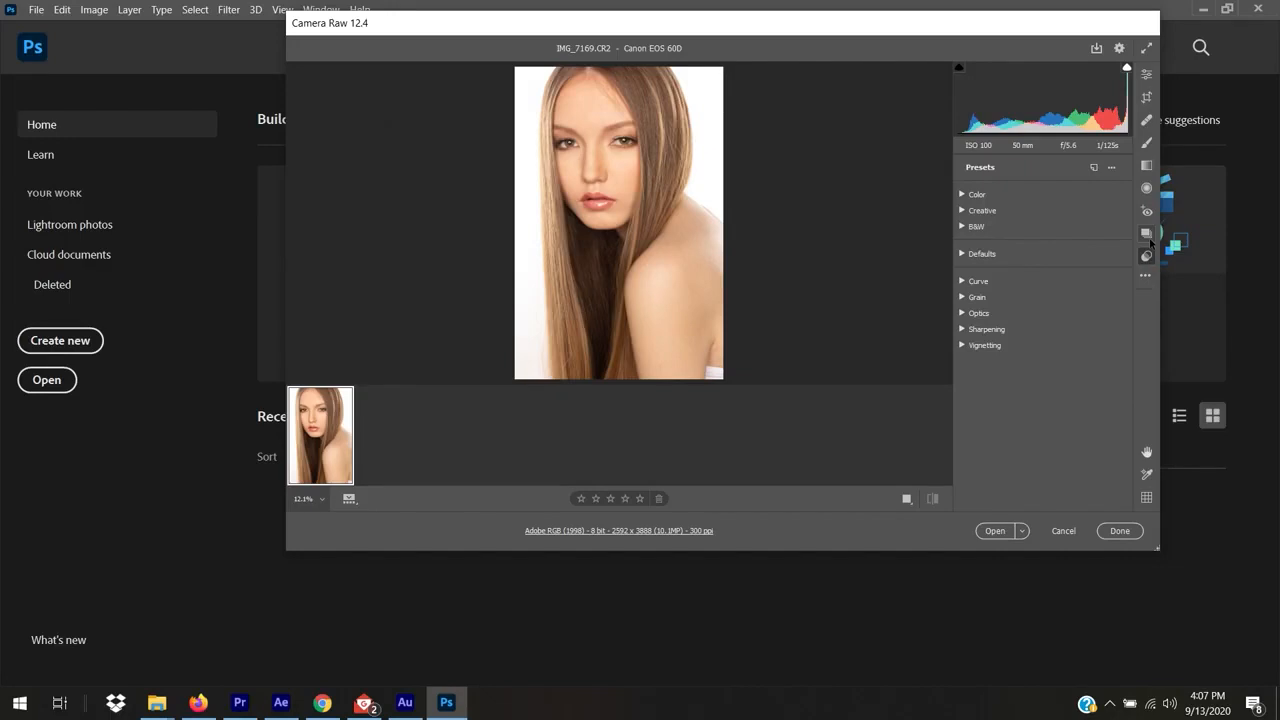
pyautogui.click(1149, 240)
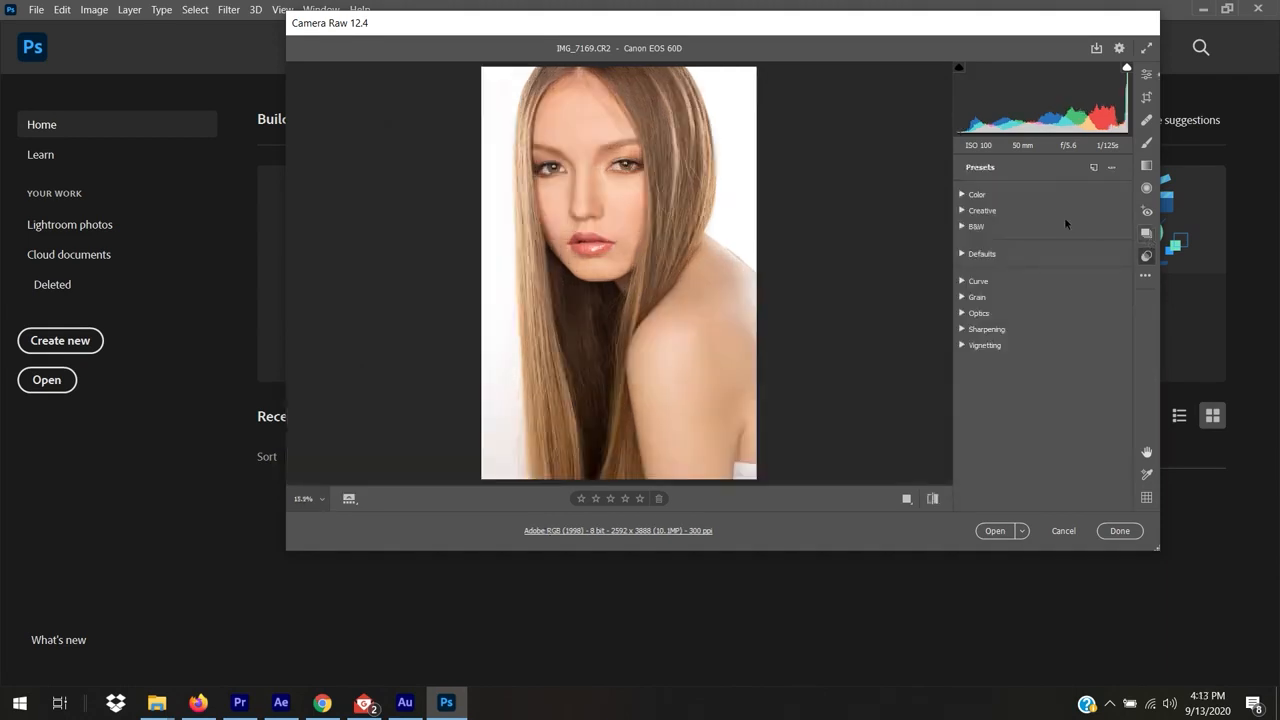
# Step: Try the Color presets on the portrait: Natural, Bright, High Contrast, High Contrast & Detail, Vivid and Matte
pyautogui.click(961, 195)
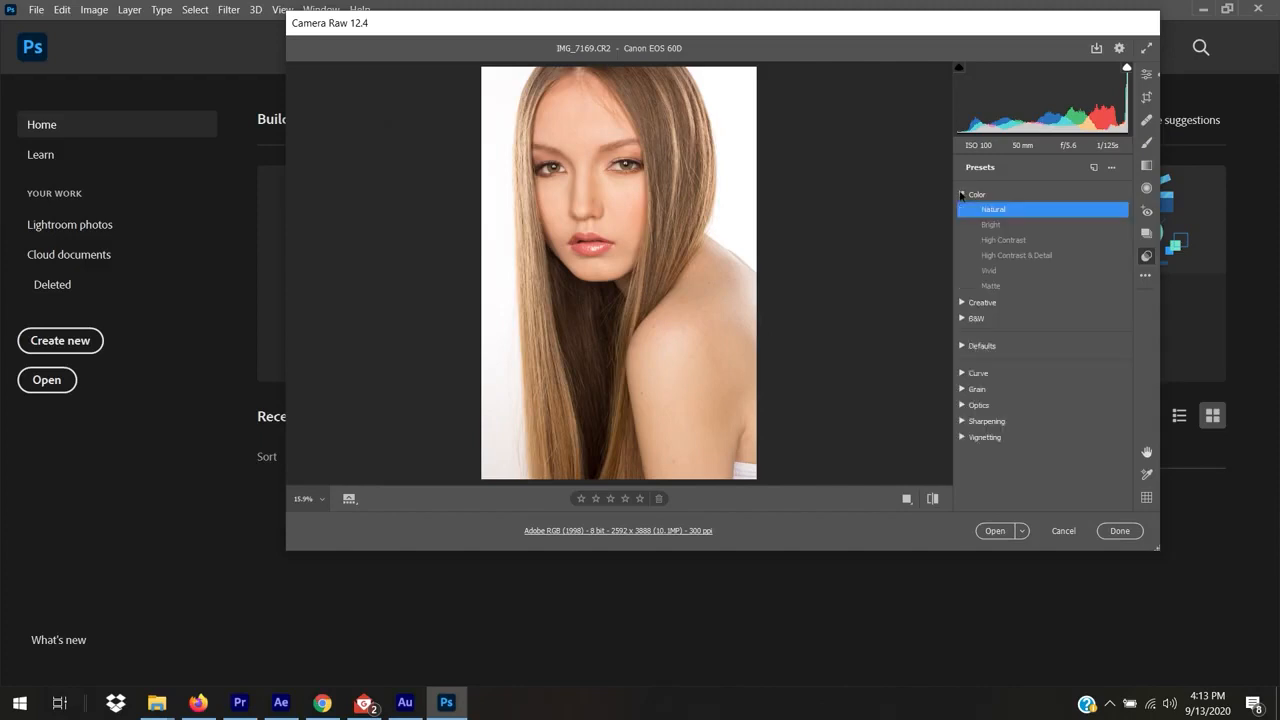
pyautogui.moveTo(996, 232)
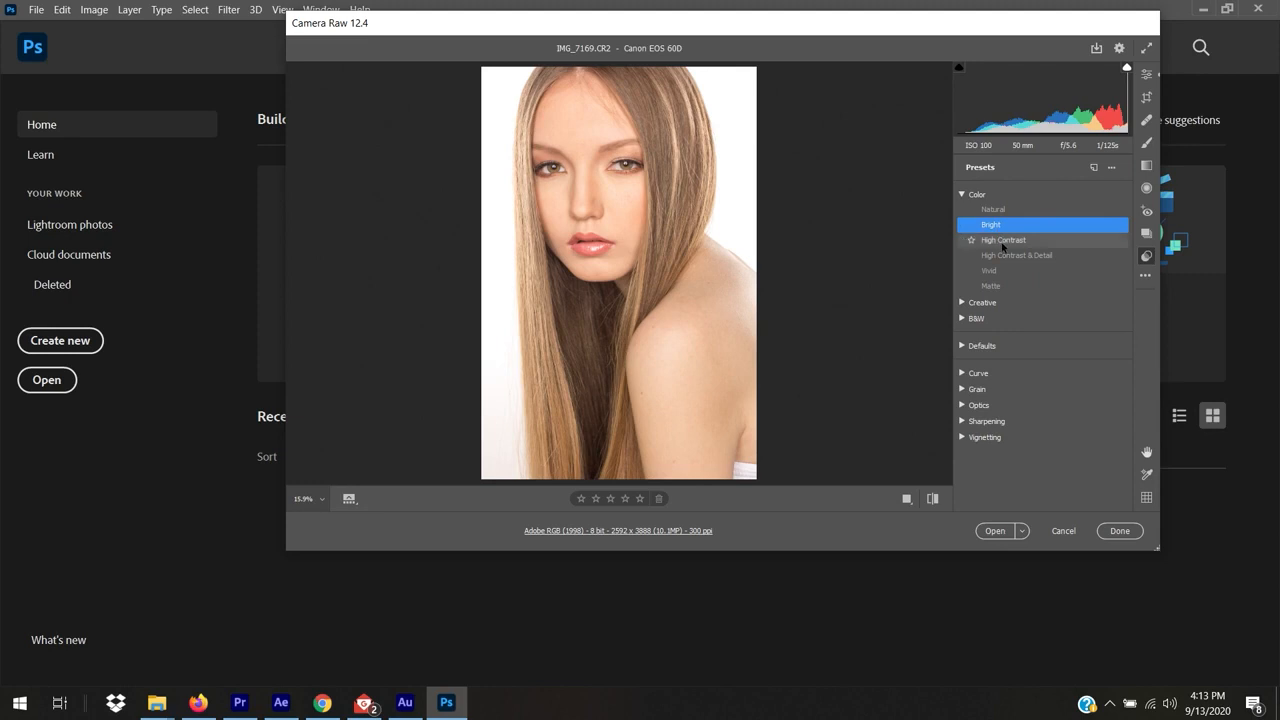
pyautogui.click(1000, 240)
pyautogui.click(1008, 257)
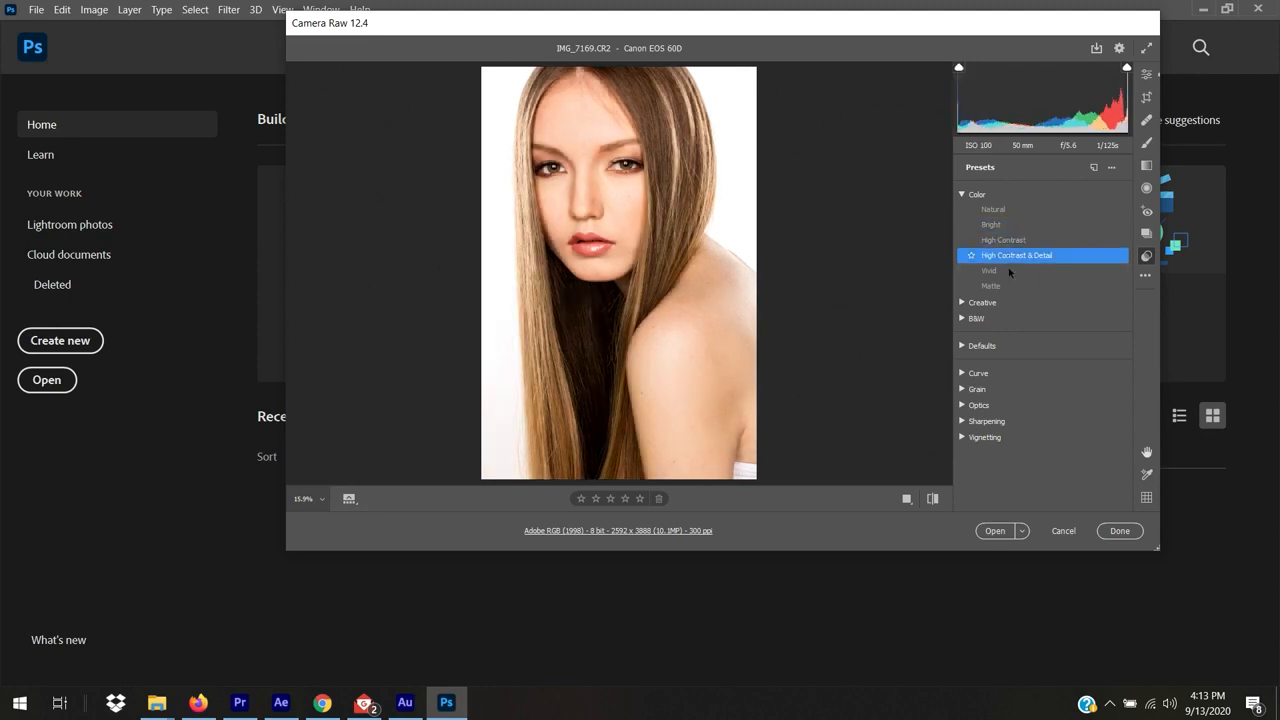
pyautogui.click(1009, 282)
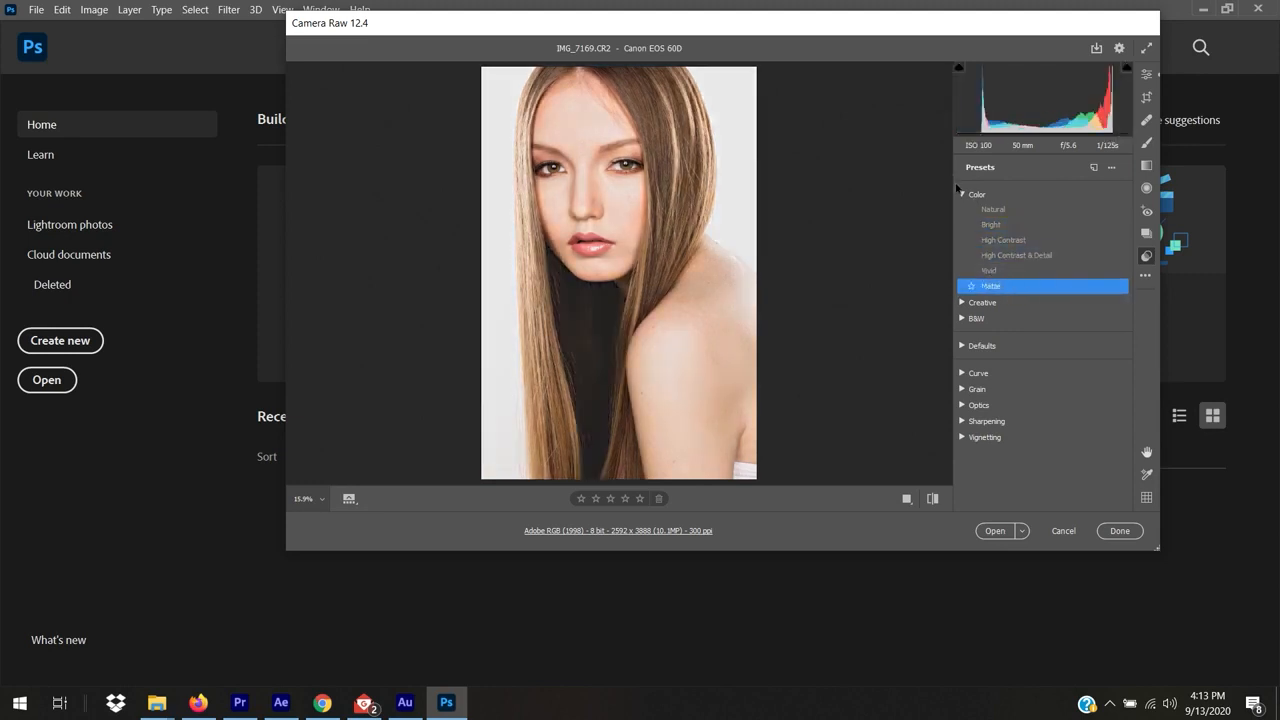
pyautogui.click(995, 210)
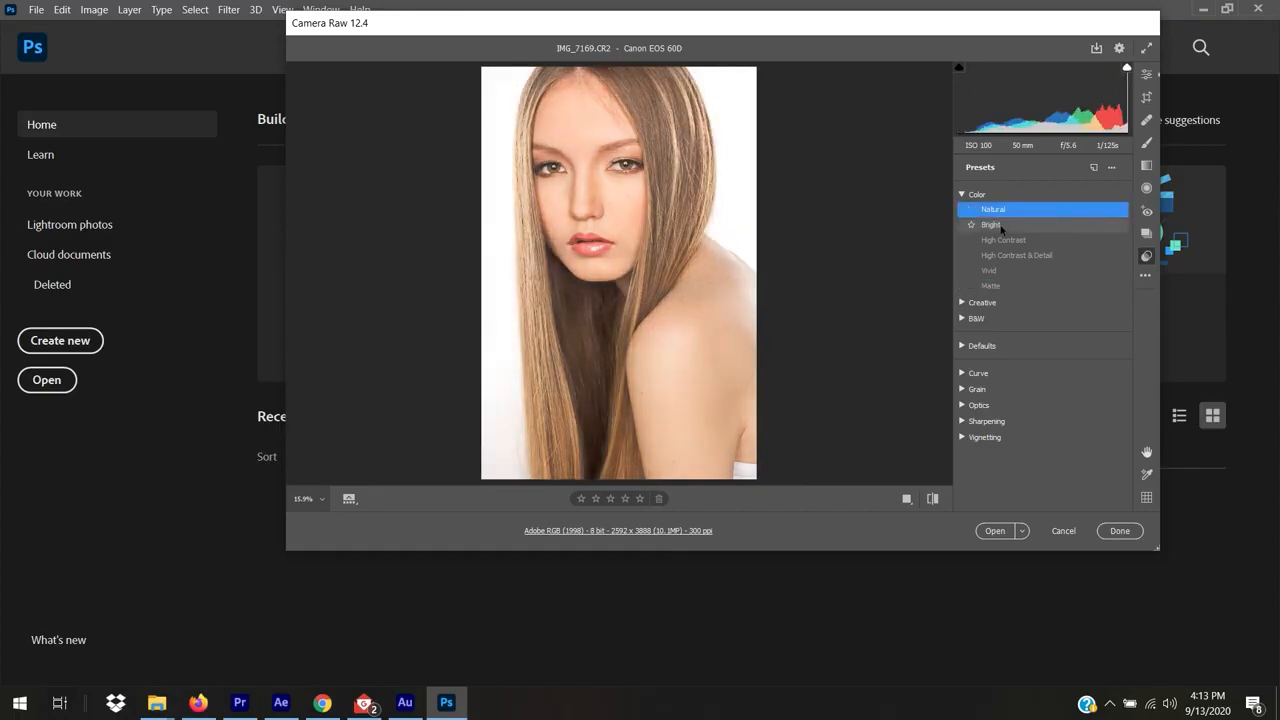
pyautogui.click(1002, 225)
pyautogui.click(1007, 240)
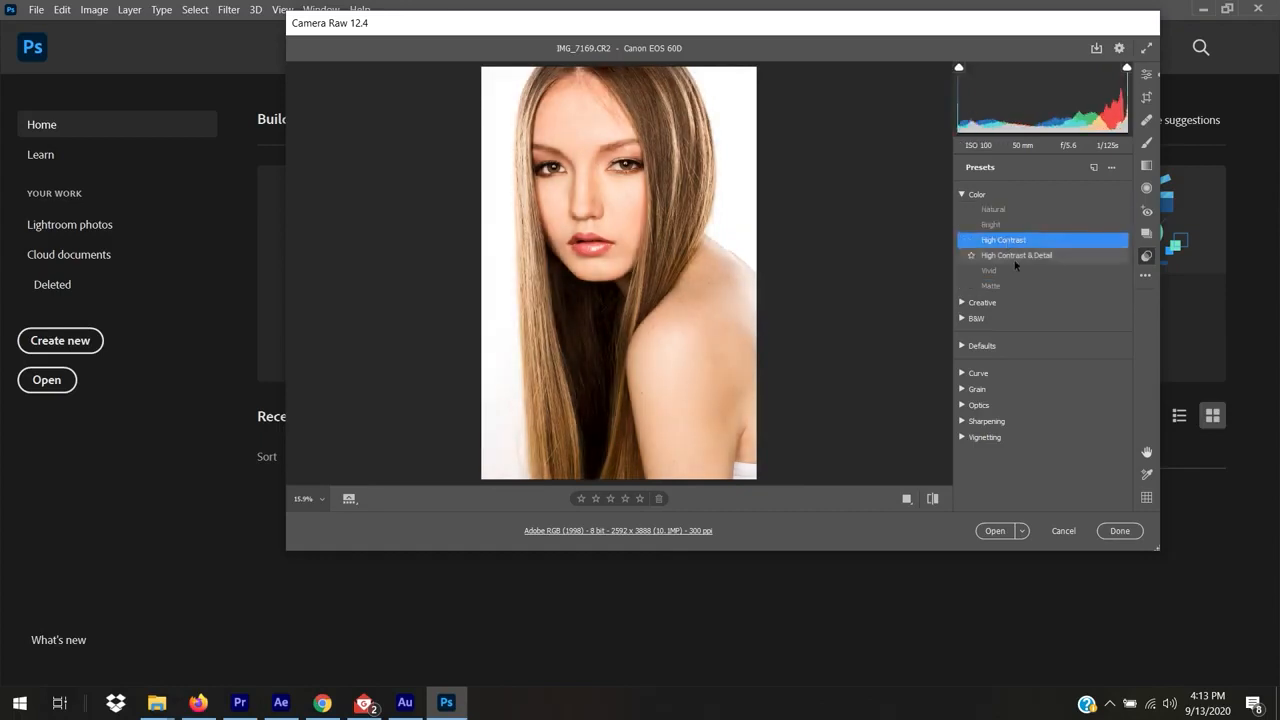
pyautogui.click(1012, 256)
pyautogui.click(1015, 272)
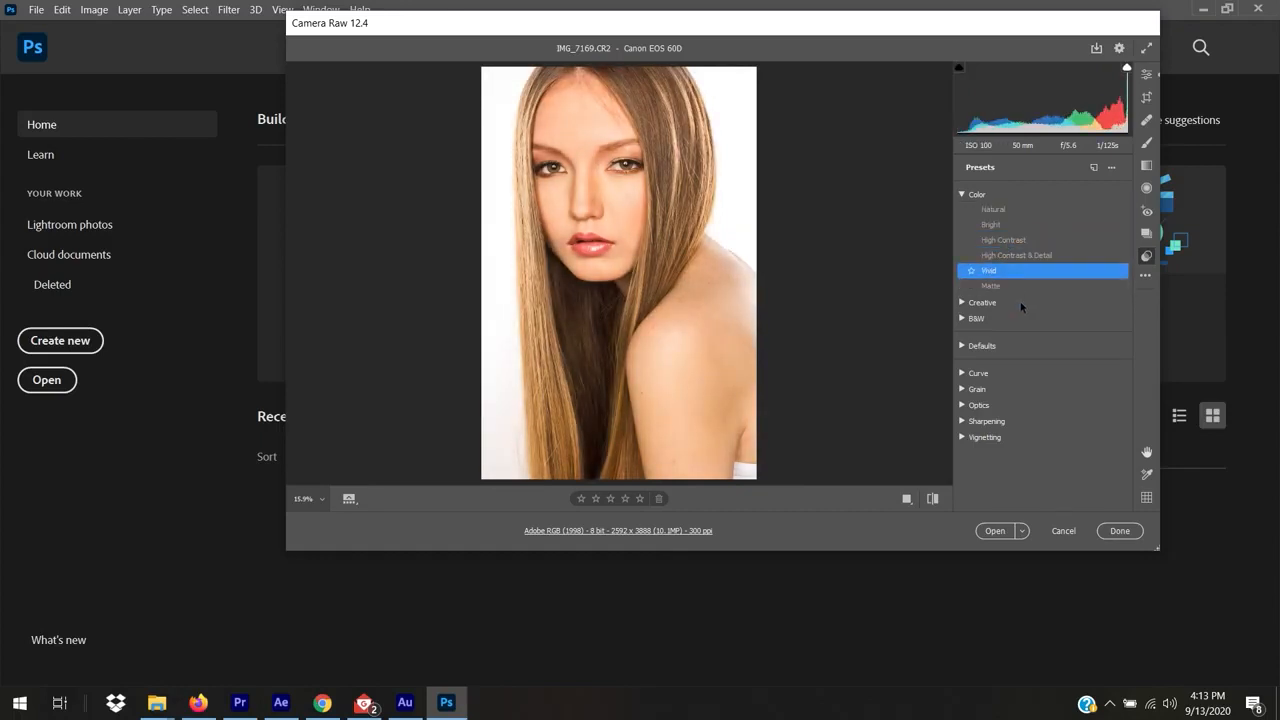
pyautogui.click(1015, 287)
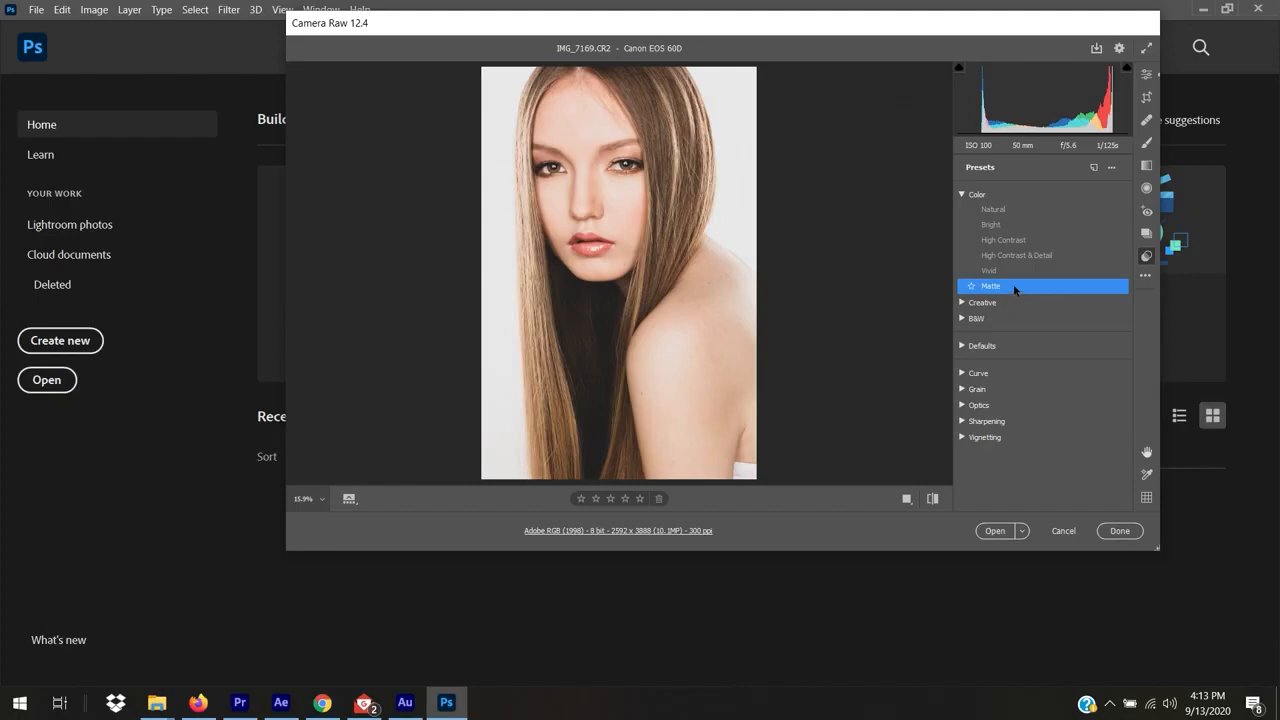
# Step: Apply the Natural color preset and return to the Basic adjustments in the Edit settings
pyautogui.click(997, 215)
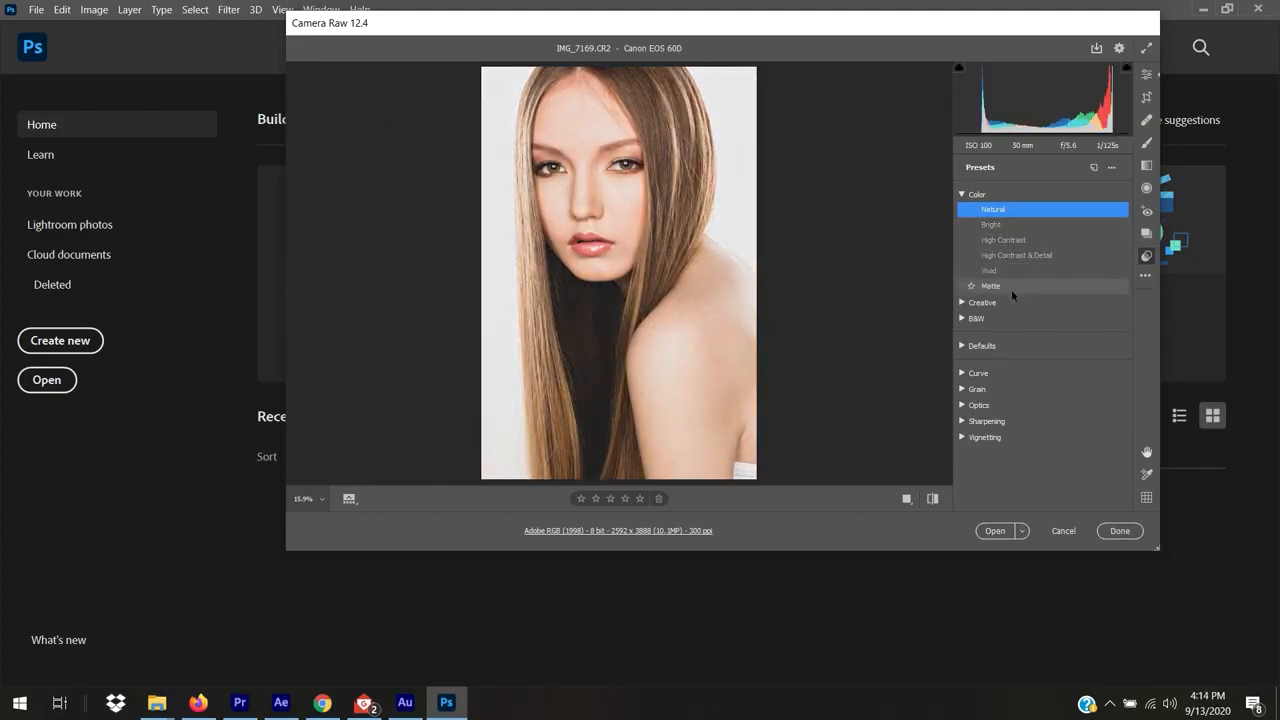
pyautogui.click(1147, 75)
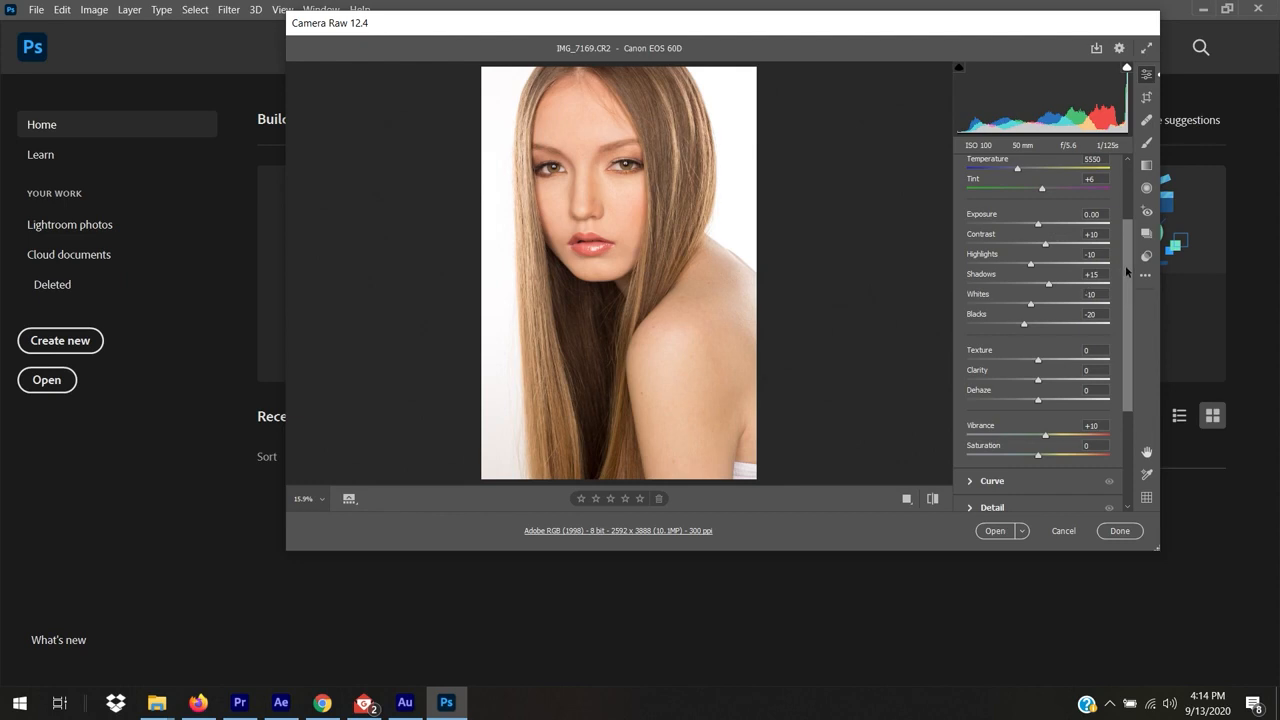
pyautogui.moveTo(1126, 275); pyautogui.dragTo(1124, 200)
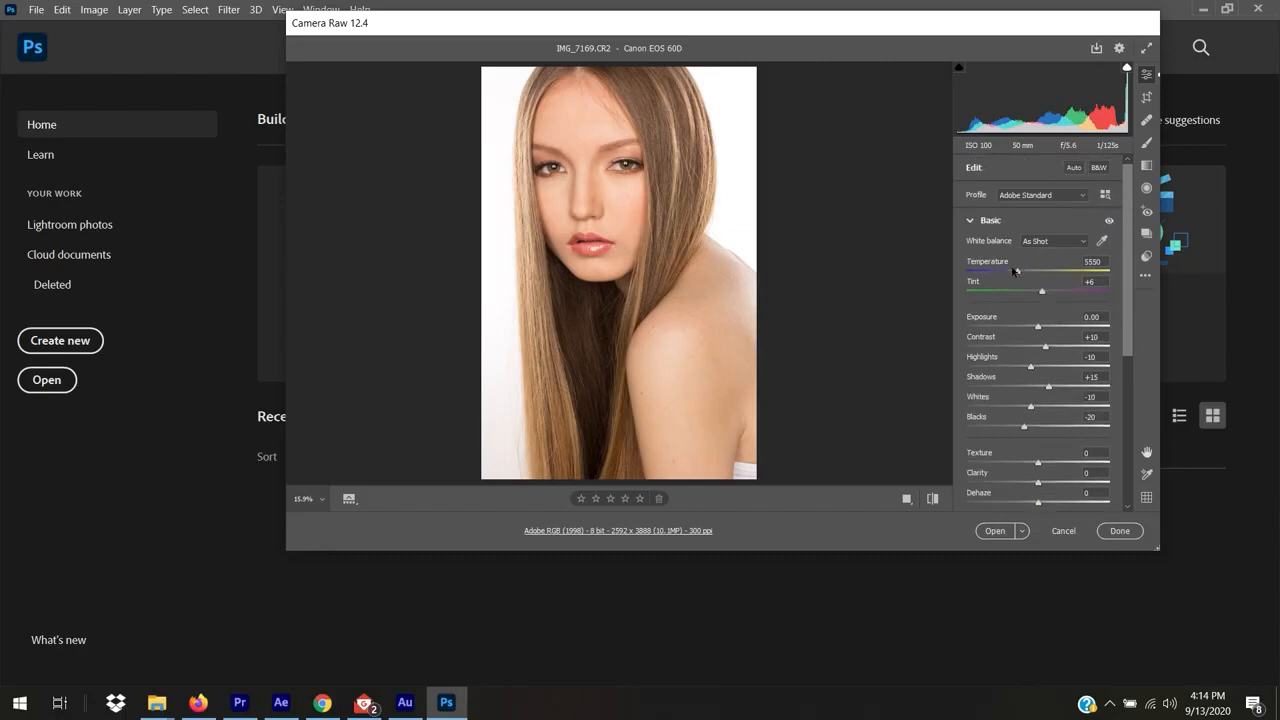
# Step: Try white balance temperatures of 2000, 3550 and 7350, and settle the Temperature at 6150
pyautogui.moveTo(1017, 271); pyautogui.dragTo(964, 274)
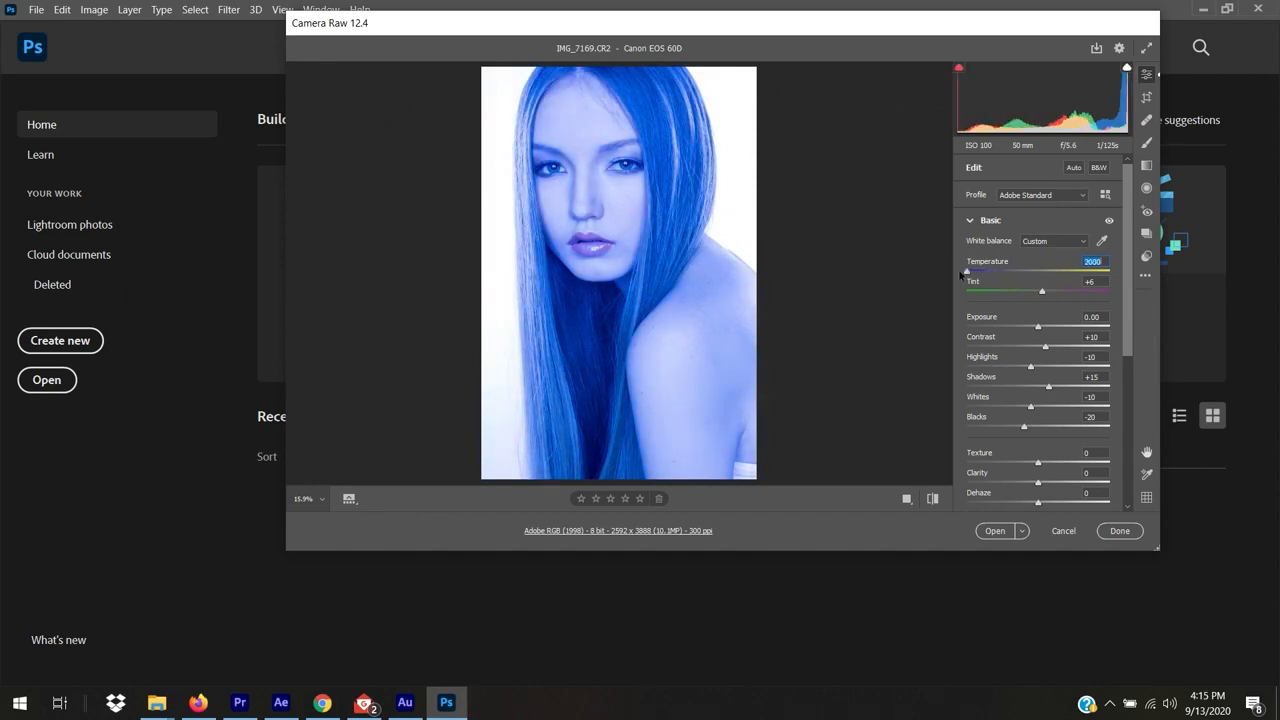
pyautogui.moveTo(963, 274); pyautogui.dragTo(989, 279)
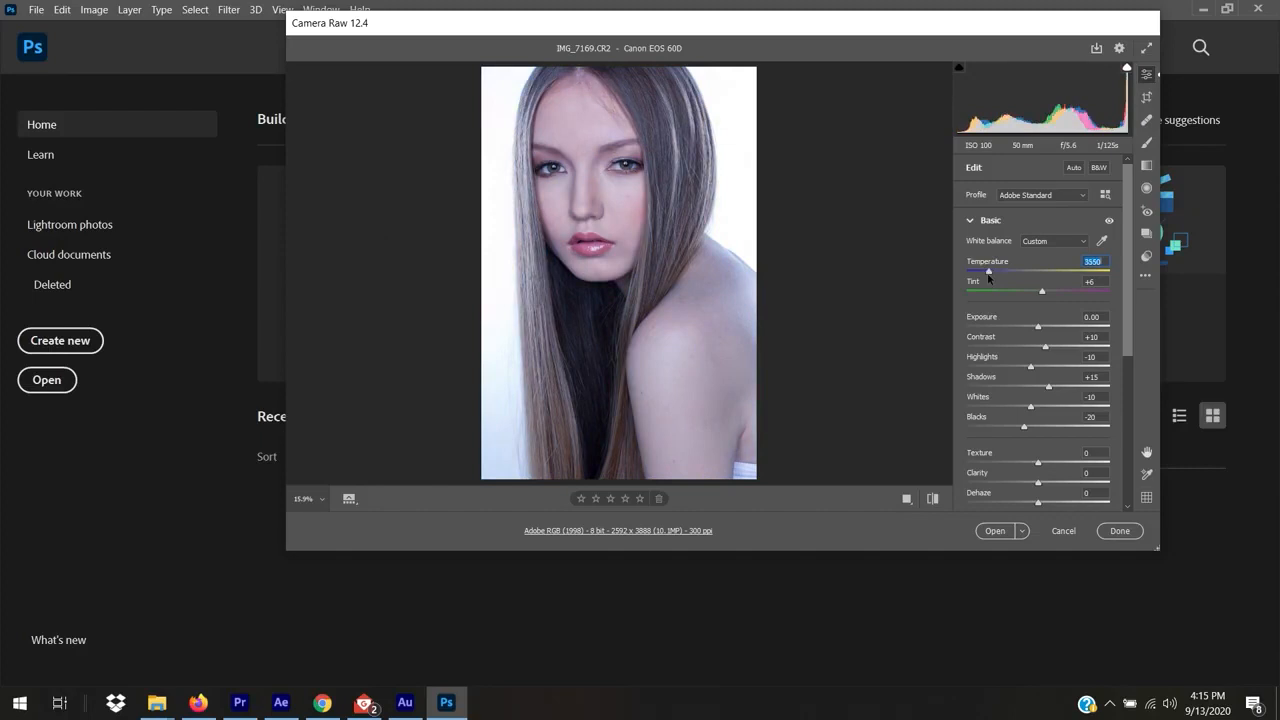
pyautogui.moveTo(989, 279); pyautogui.dragTo(1038, 281)
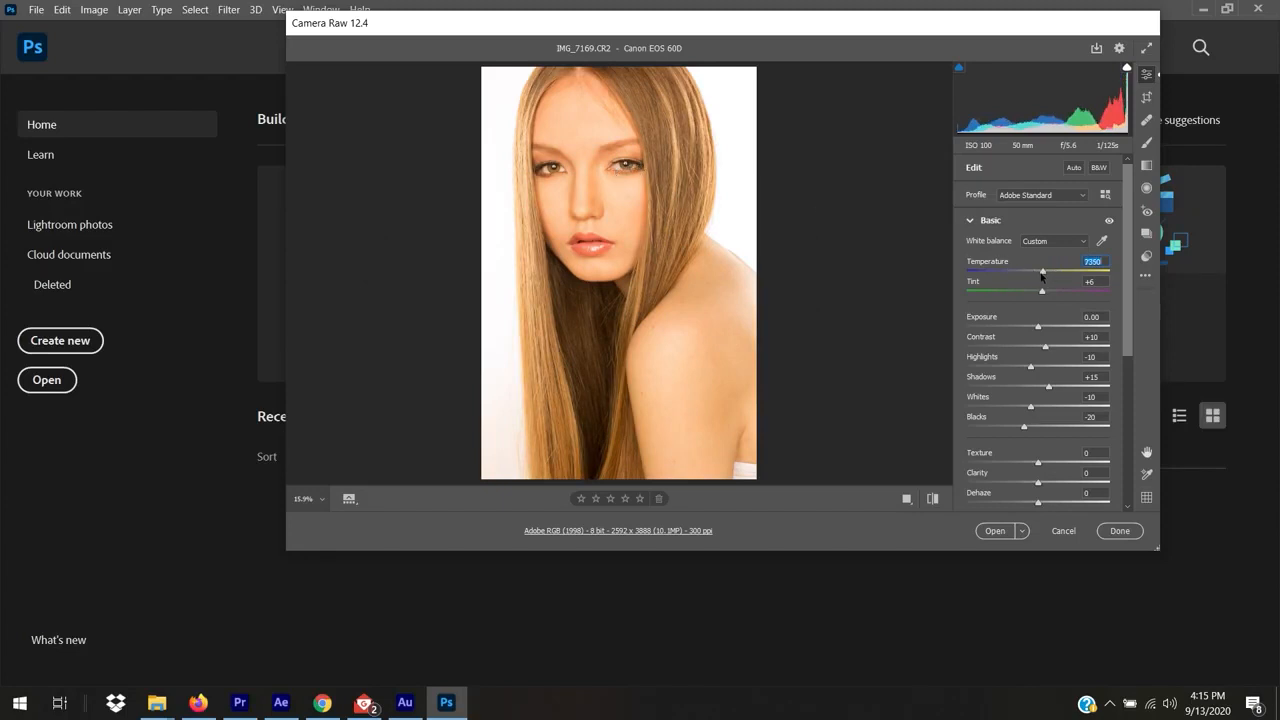
pyautogui.moveTo(1040, 274)
pyautogui.mouseDown()
pyautogui.moveTo(1119, 274)
pyautogui.moveTo(1026, 266)
pyautogui.mouseUp()
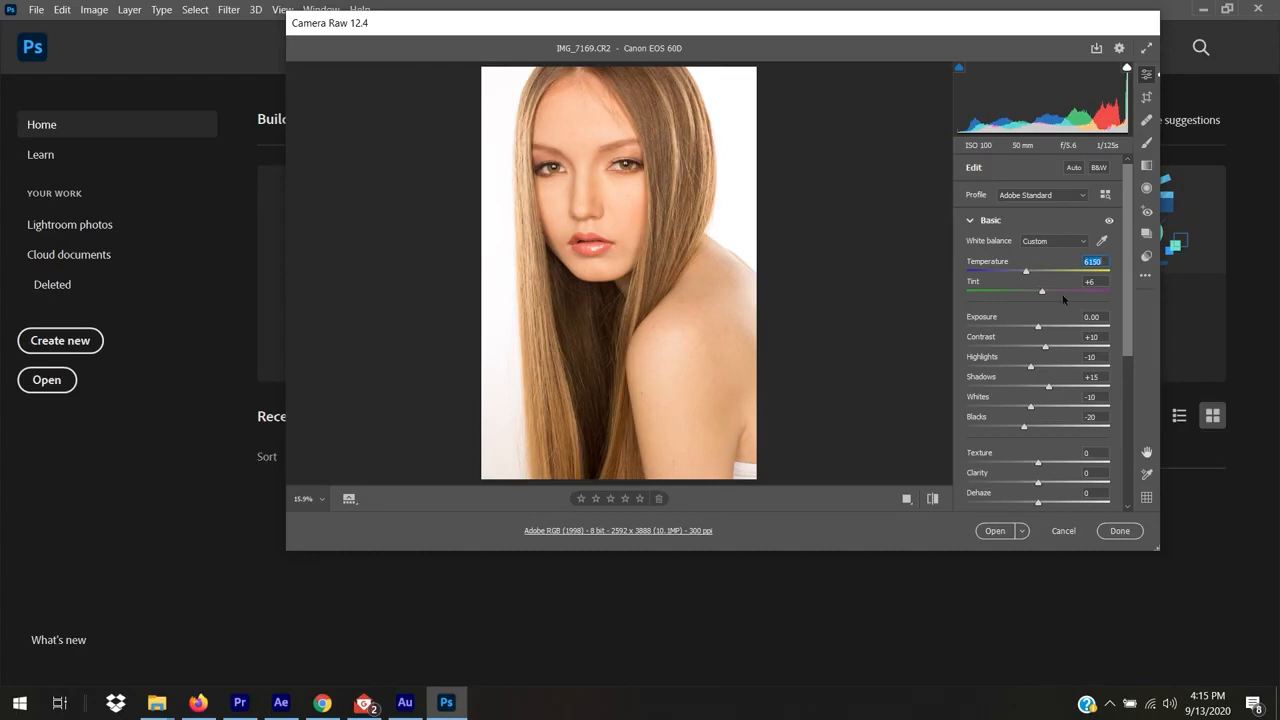
# Step: Try a strong green Tint and a slight magenta one, and return the Tint to +6
pyautogui.click(1043, 292)
pyautogui.moveTo(1043, 293); pyautogui.dragTo(1002, 293)
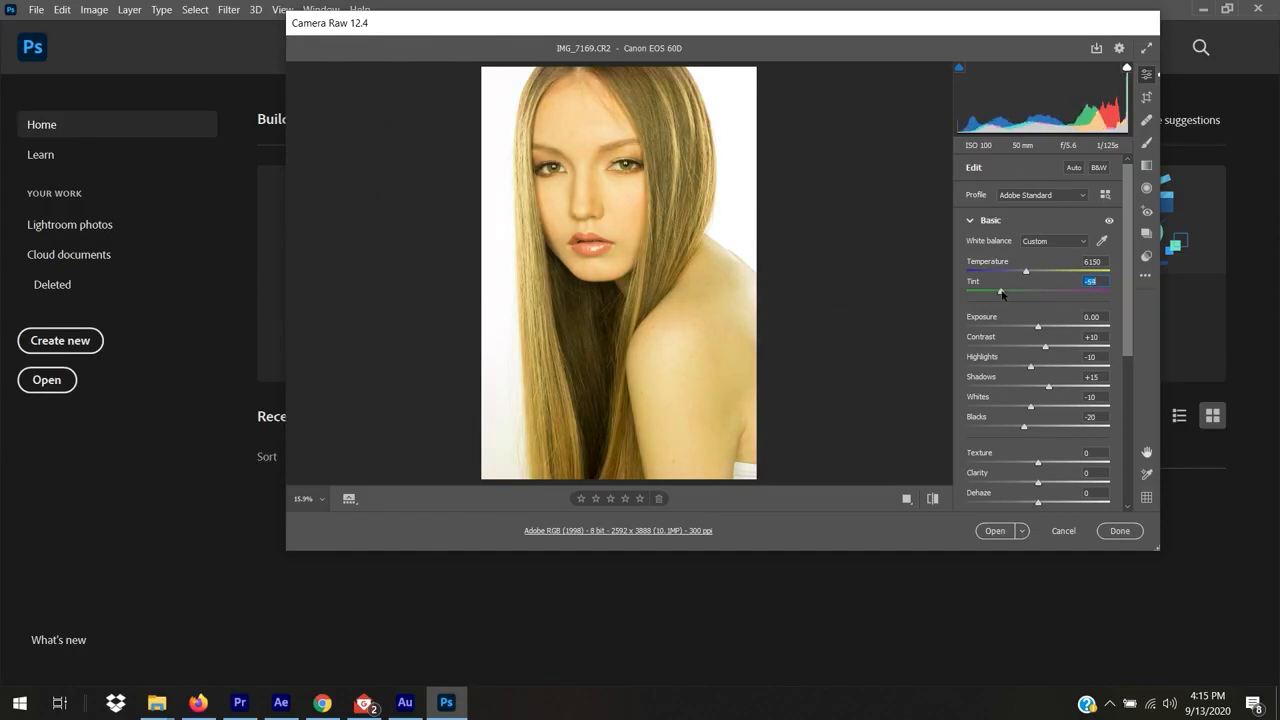
pyautogui.moveTo(1002, 293); pyautogui.dragTo(1051, 296)
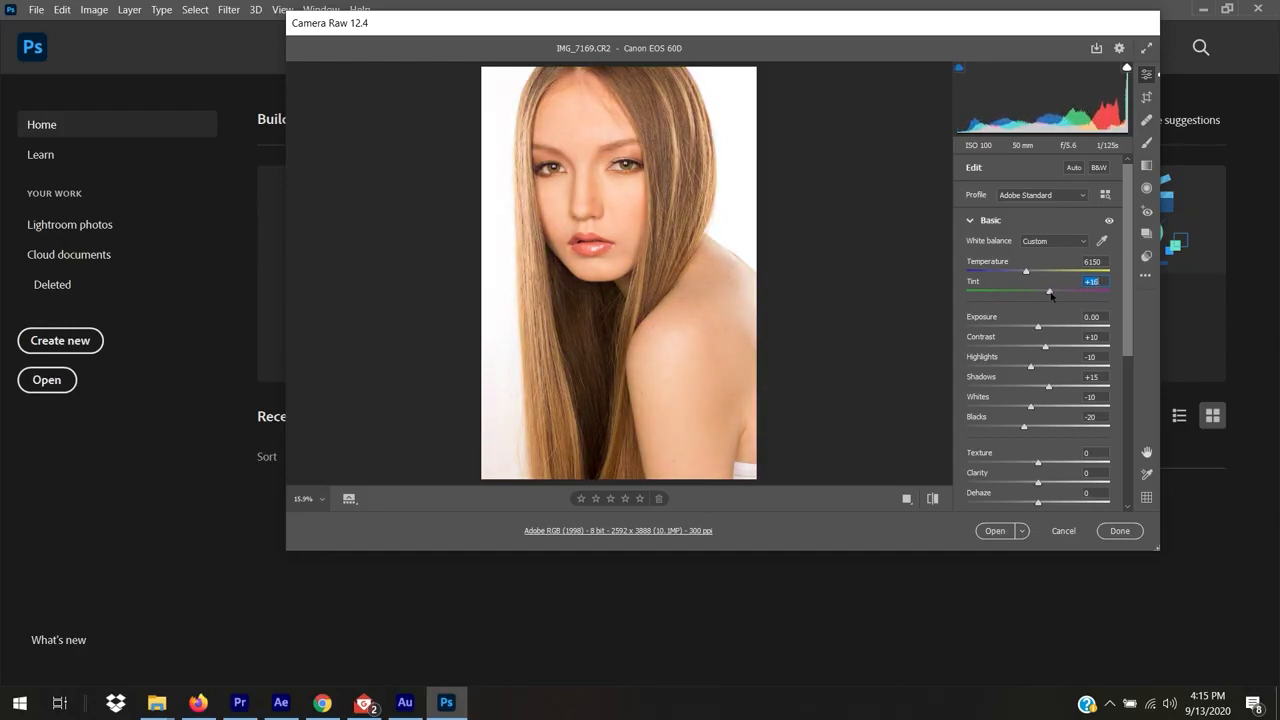
pyautogui.hotkey('shift', 'Down')
# Step: Try Exposure at -1.00 and at a brighter value, resetting it to 0.00 after each, and raise it to +1.35
pyautogui.moveTo(1129, 313); pyautogui.dragTo(1131, 337)
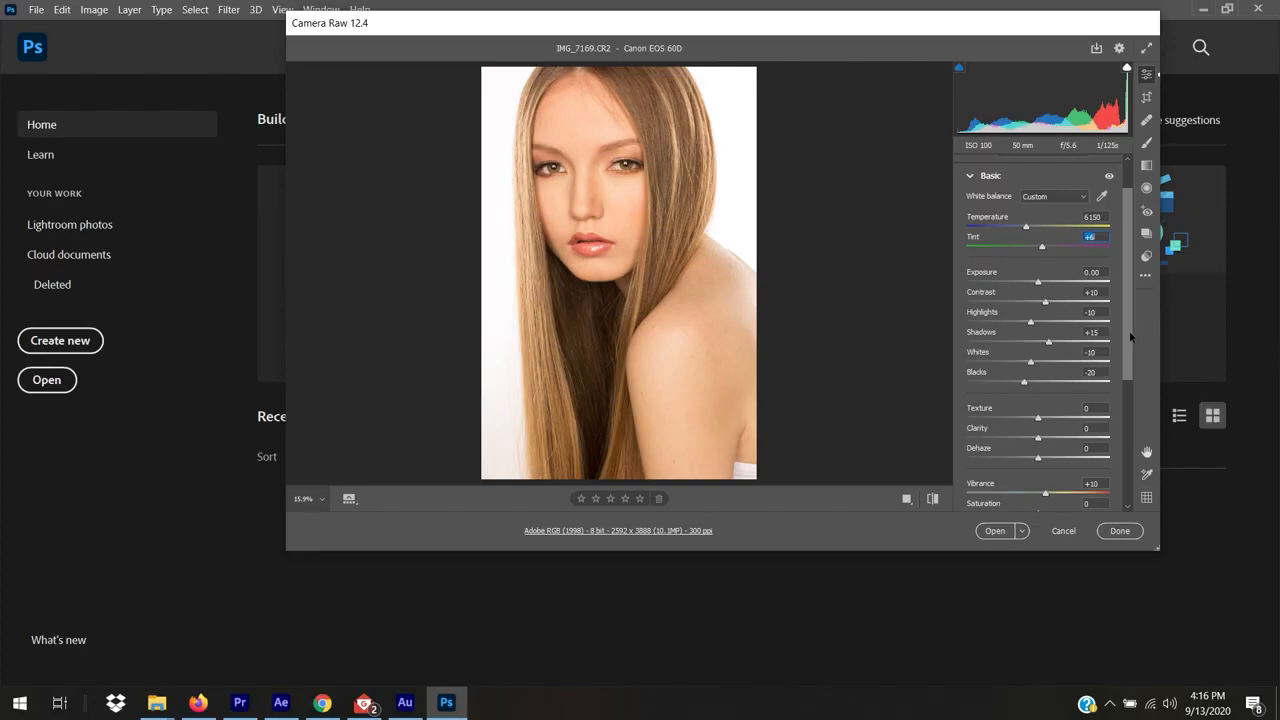
pyautogui.scroll(-2, 1131, 340)
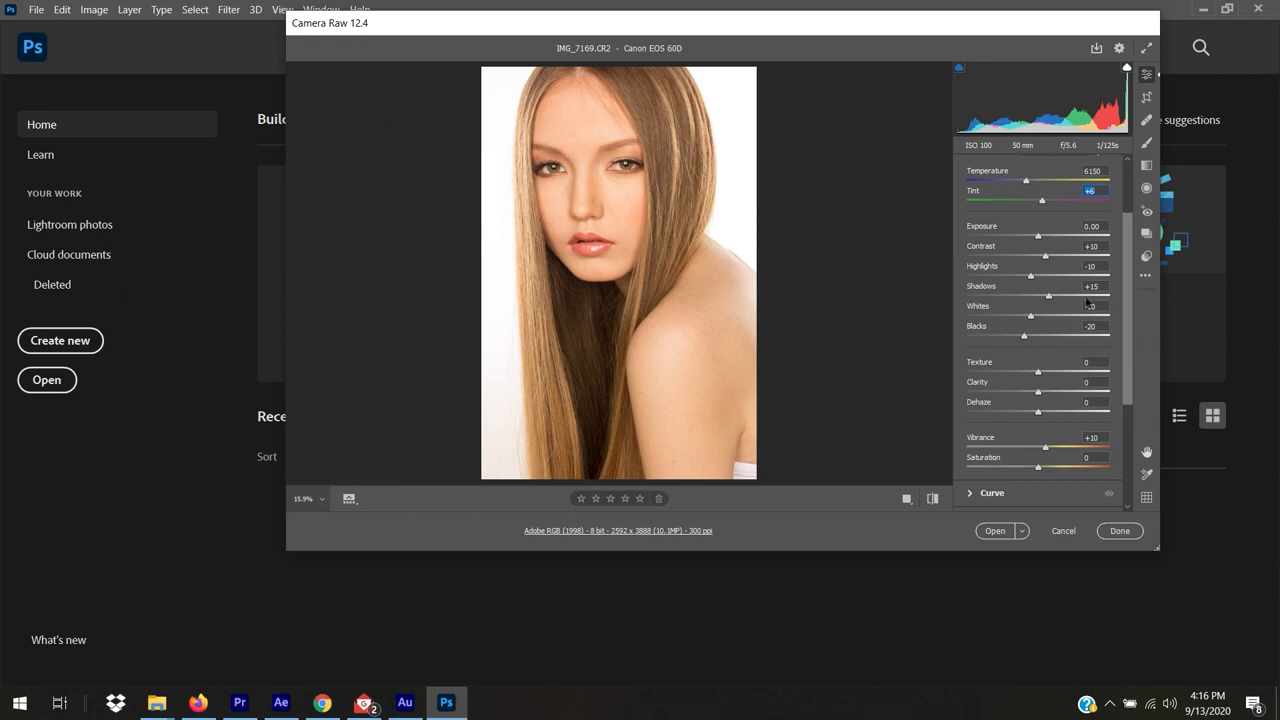
pyautogui.moveTo(1038, 236); pyautogui.dragTo(1023, 238)
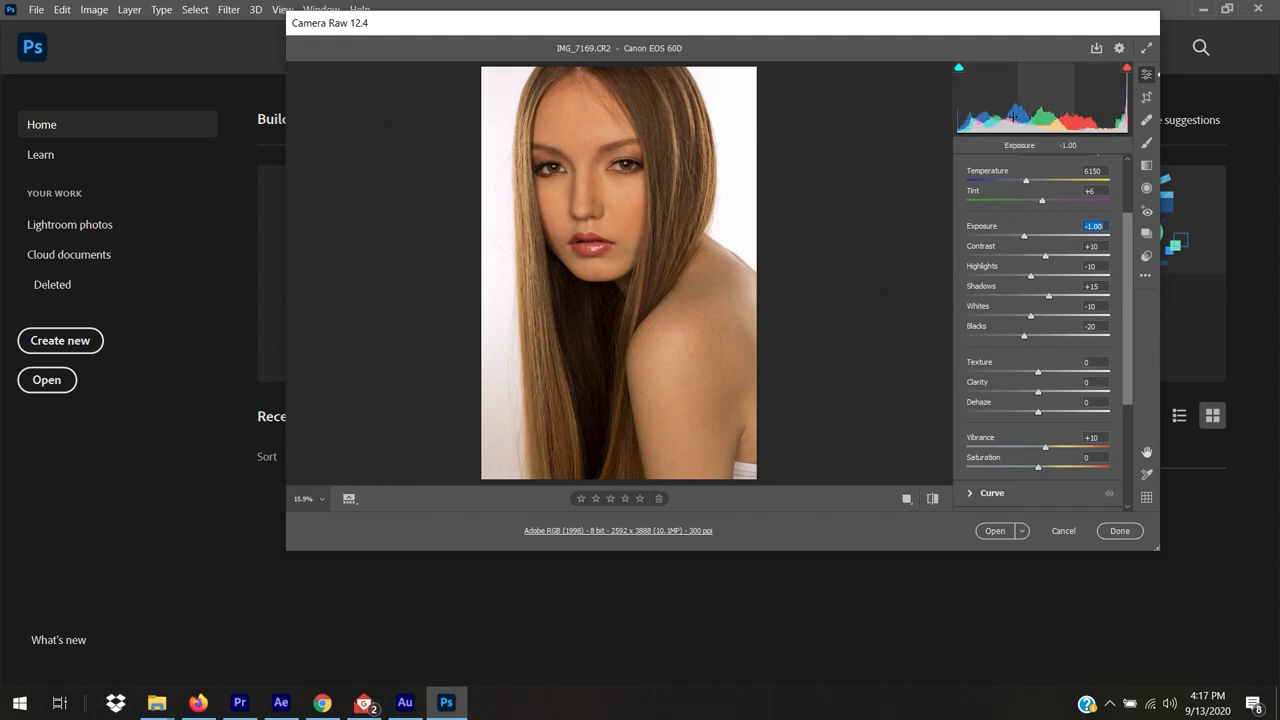
pyautogui.doubleClick(1025, 238)
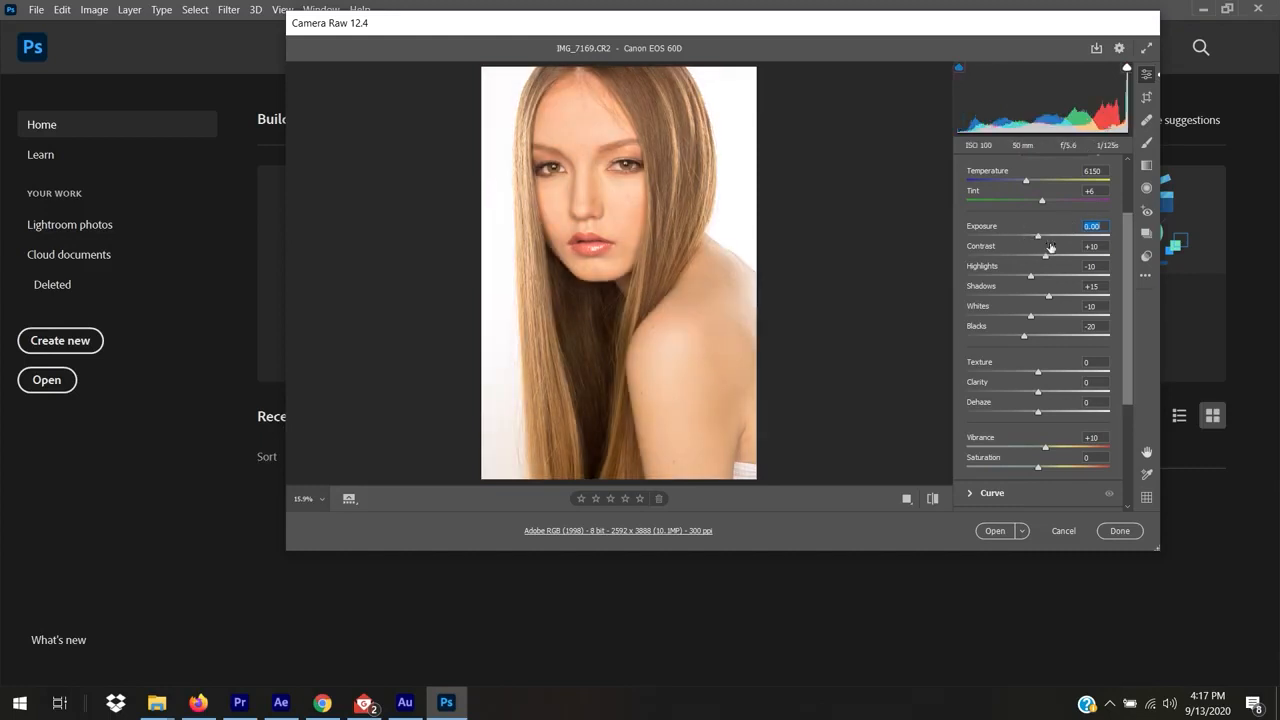
pyautogui.moveTo(1038, 236)
pyautogui.mouseDown()
pyautogui.moveTo(1024, 237)
pyautogui.moveTo(1050, 240)
pyautogui.mouseUp()
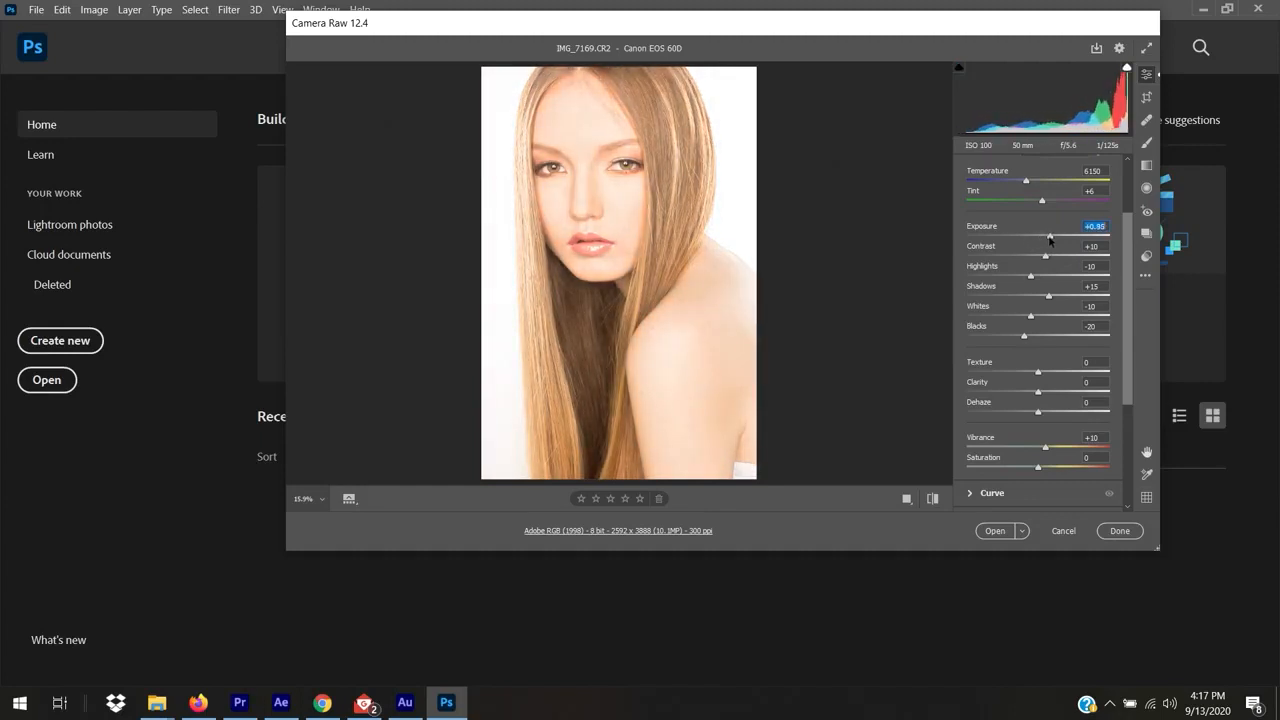
pyautogui.doubleClick(1050, 239)
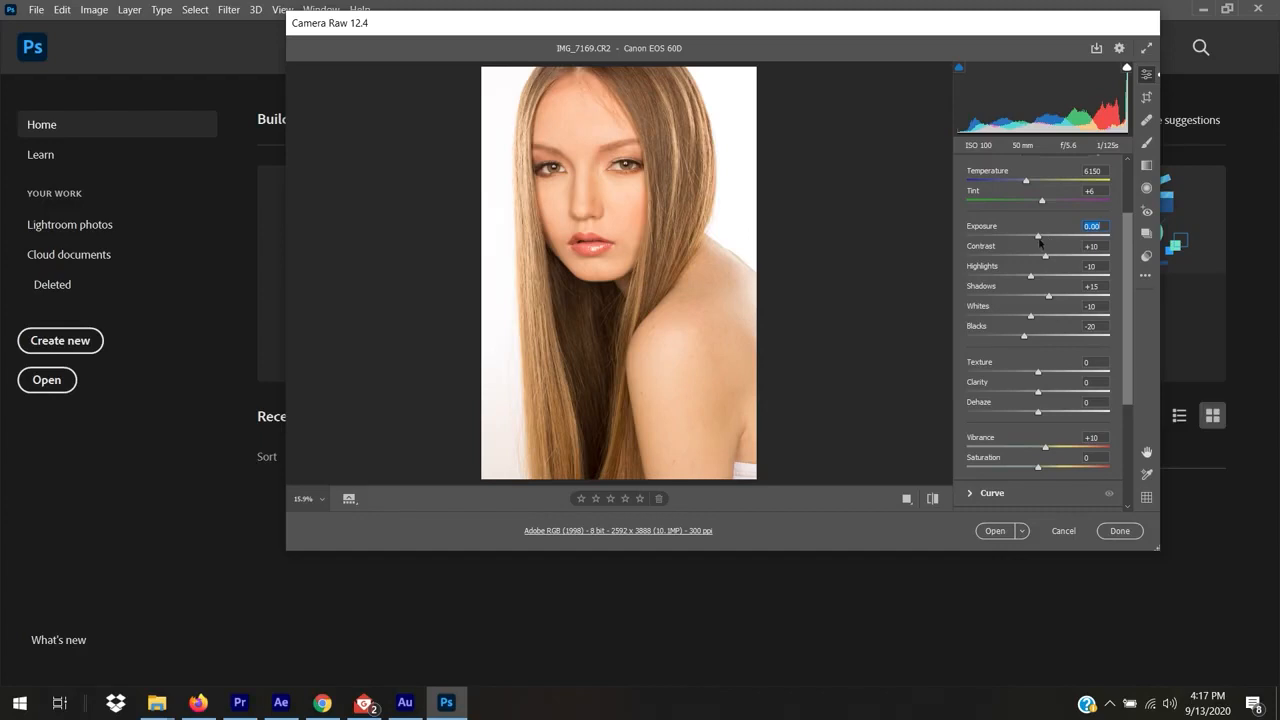
pyautogui.moveTo(1038, 236); pyautogui.dragTo(1057, 237)
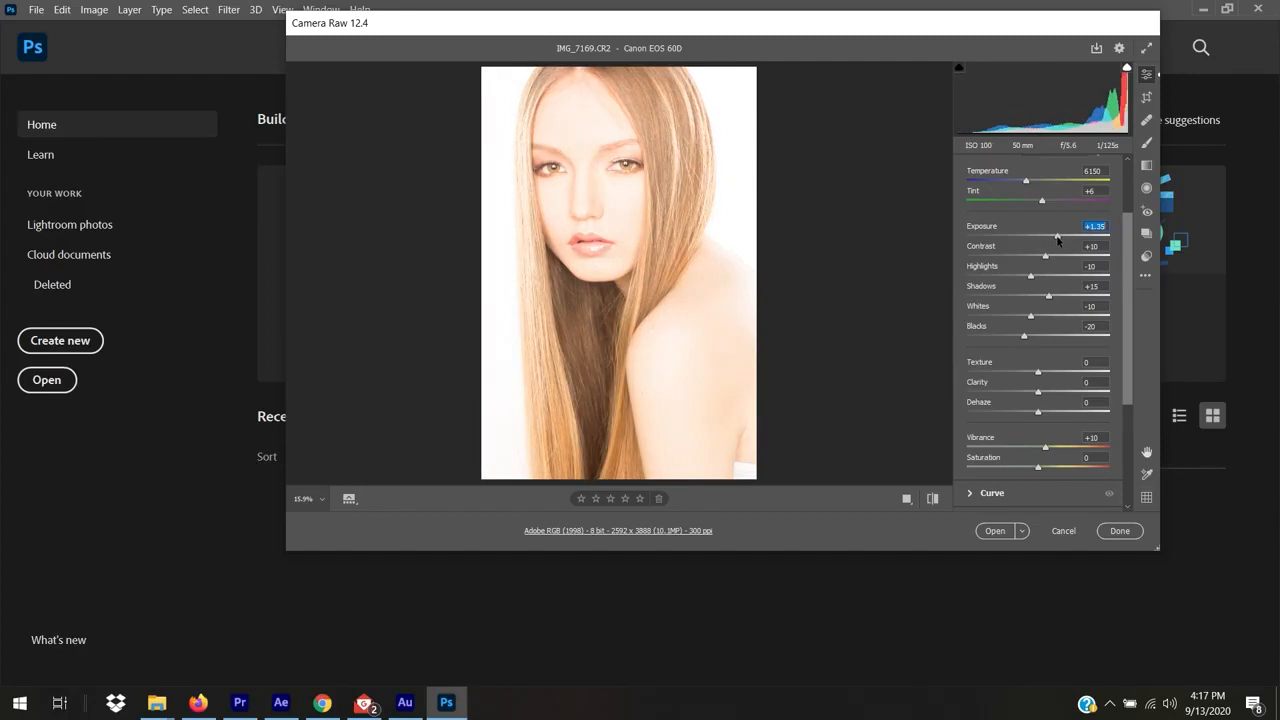
# Step: Lower the Exposure to 0.00, and try Contrast at +42, +3 and +55 before settling it at +15
pyautogui.moveTo(1058, 237); pyautogui.dragTo(1048, 238)
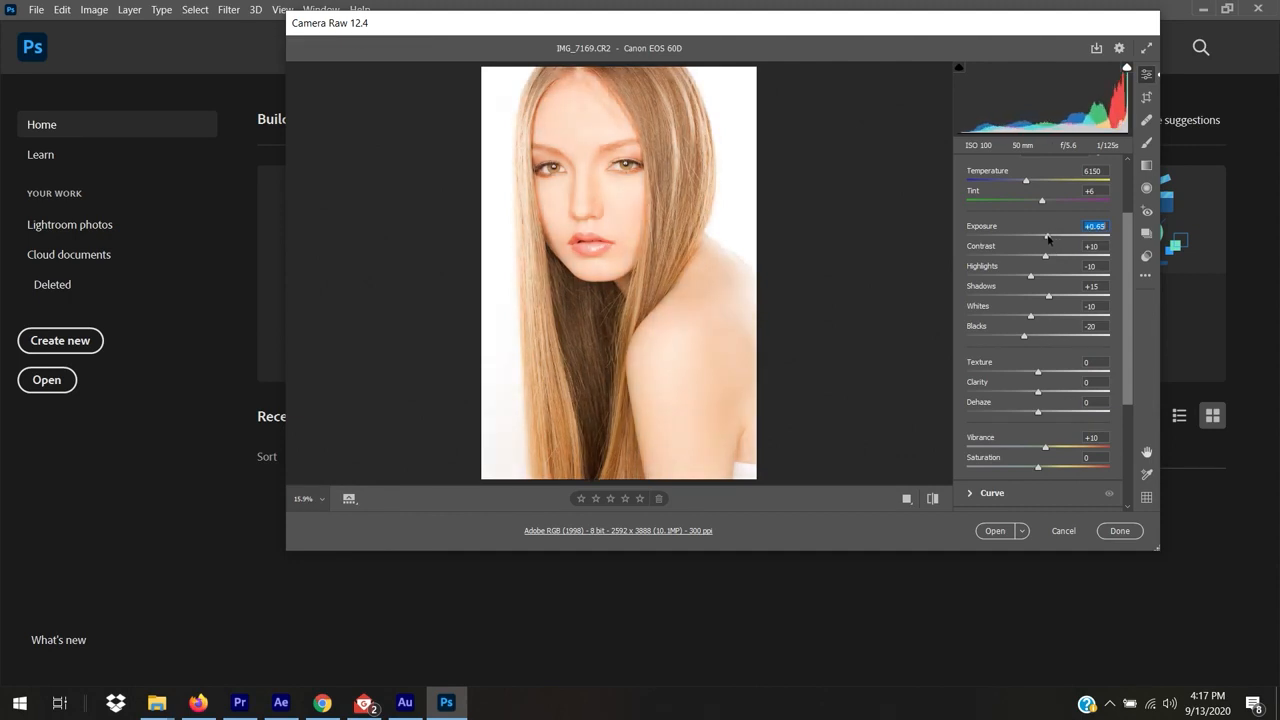
pyautogui.moveTo(1048, 237); pyautogui.dragTo(1039, 238)
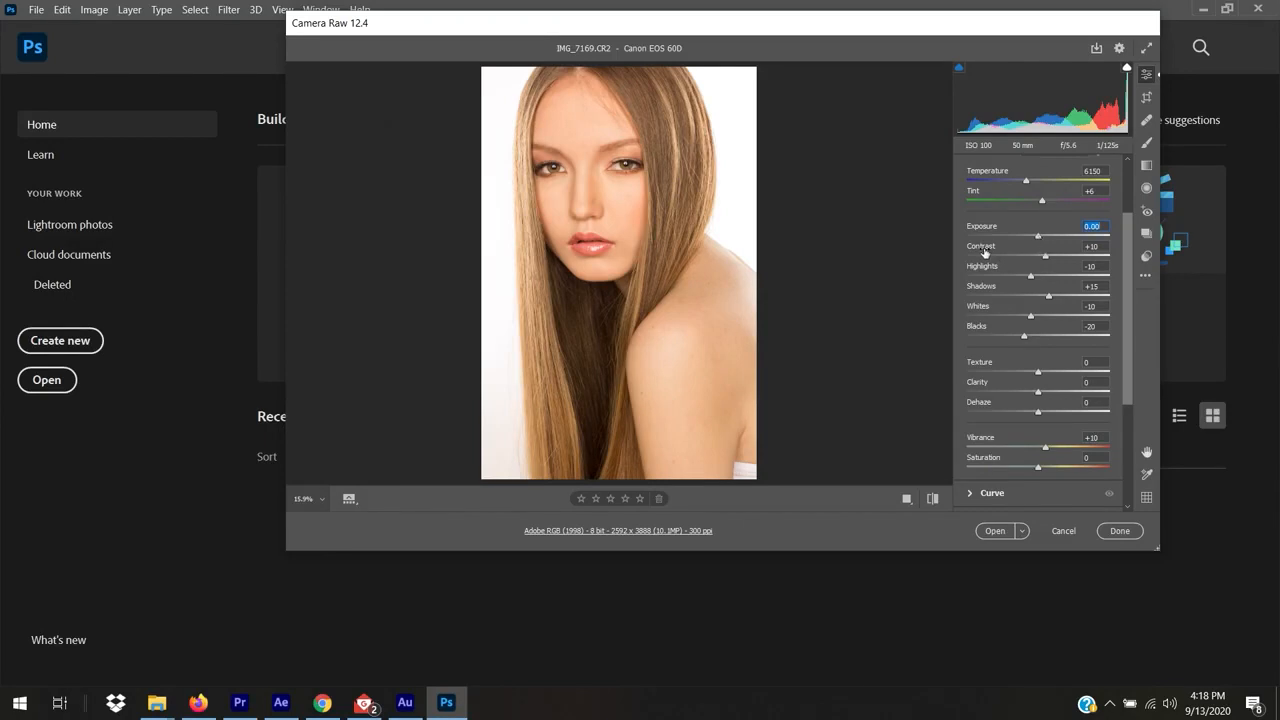
pyautogui.moveTo(1046, 259)
pyautogui.mouseDown()
pyautogui.moveTo(1080, 260)
pyautogui.moveTo(1047, 259)
pyautogui.mouseUp()
pyautogui.moveTo(1046, 258); pyautogui.dragTo(1068, 258)
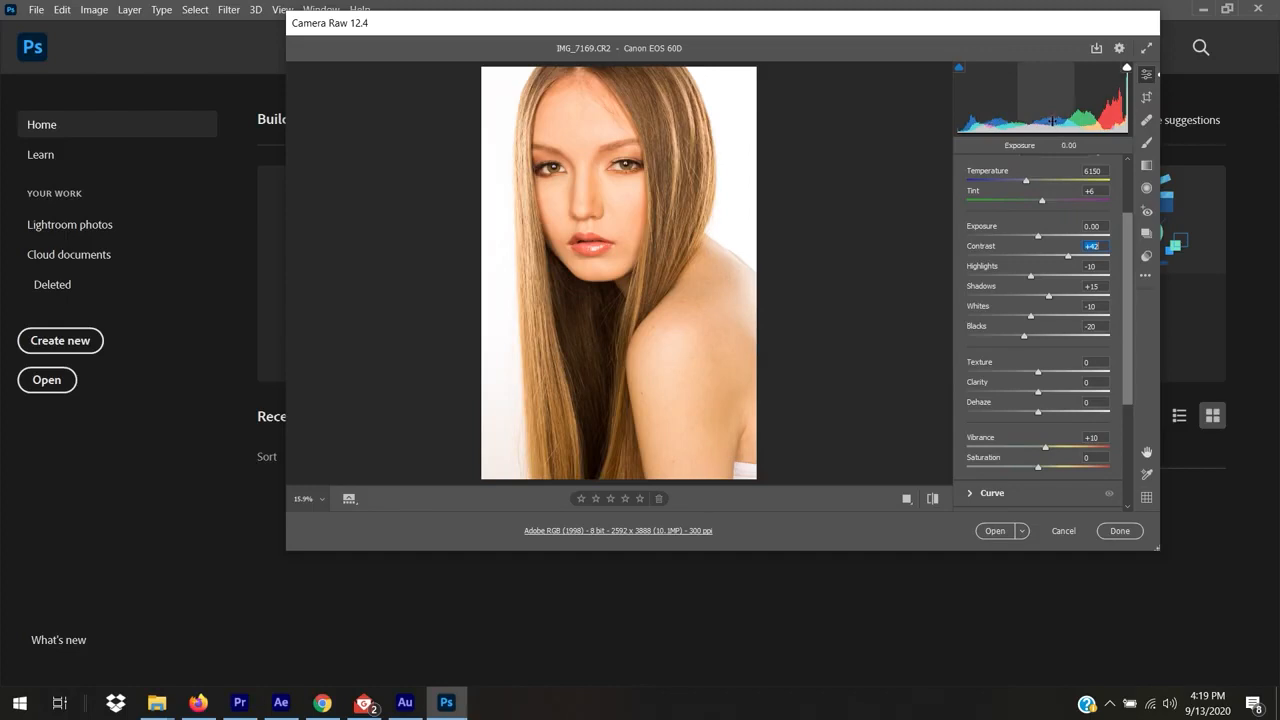
pyautogui.moveTo(1068, 258); pyautogui.dragTo(1039, 258)
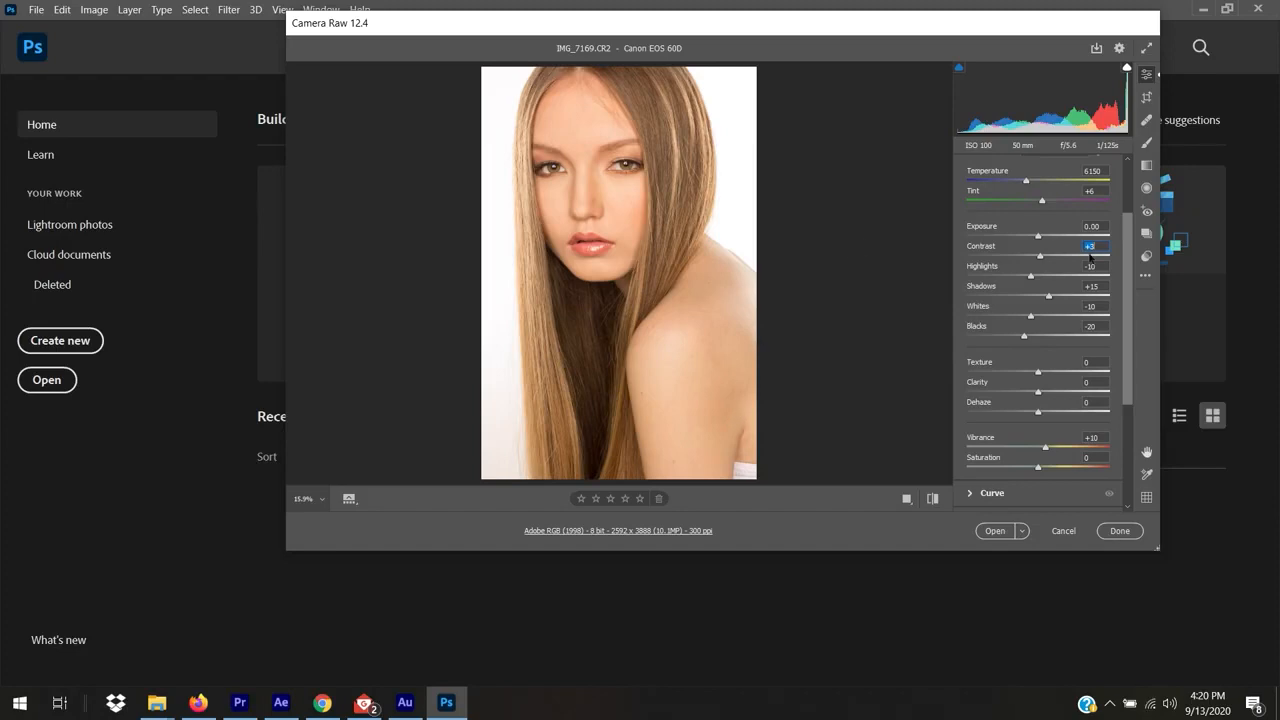
pyautogui.moveTo(1039, 258); pyautogui.dragTo(1078, 265)
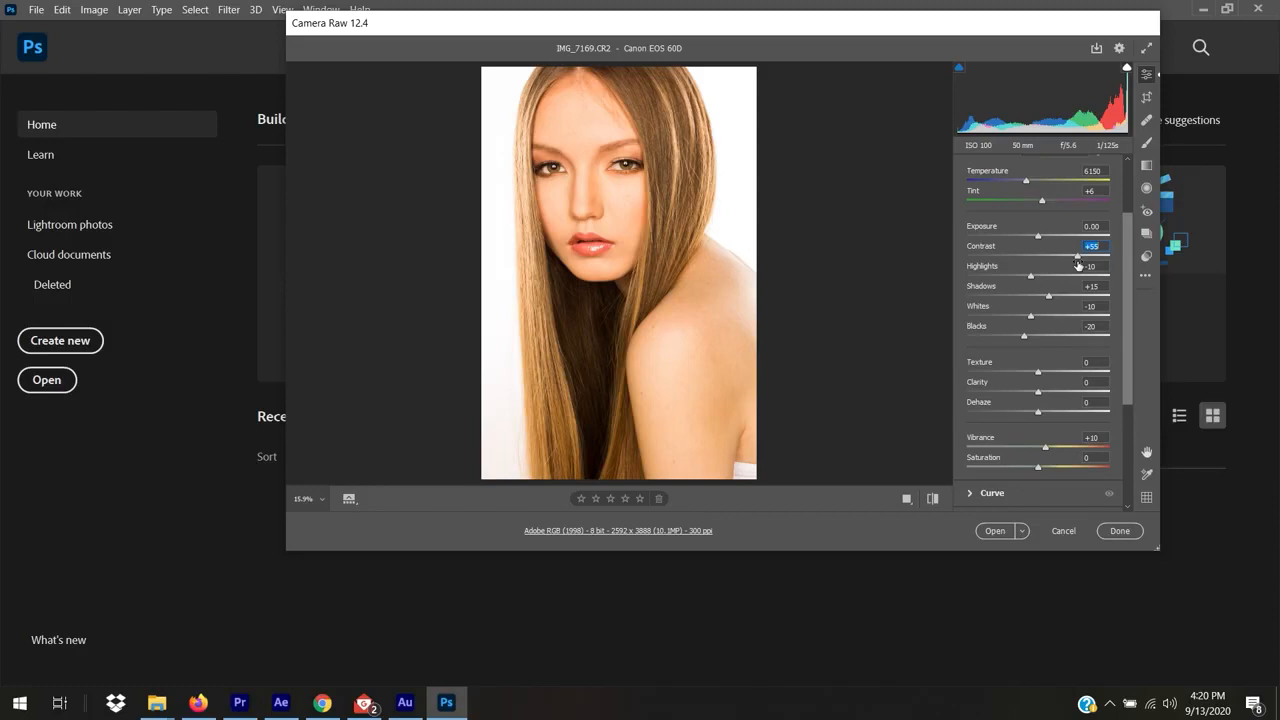
pyautogui.moveTo(1078, 262); pyautogui.dragTo(1049, 262)
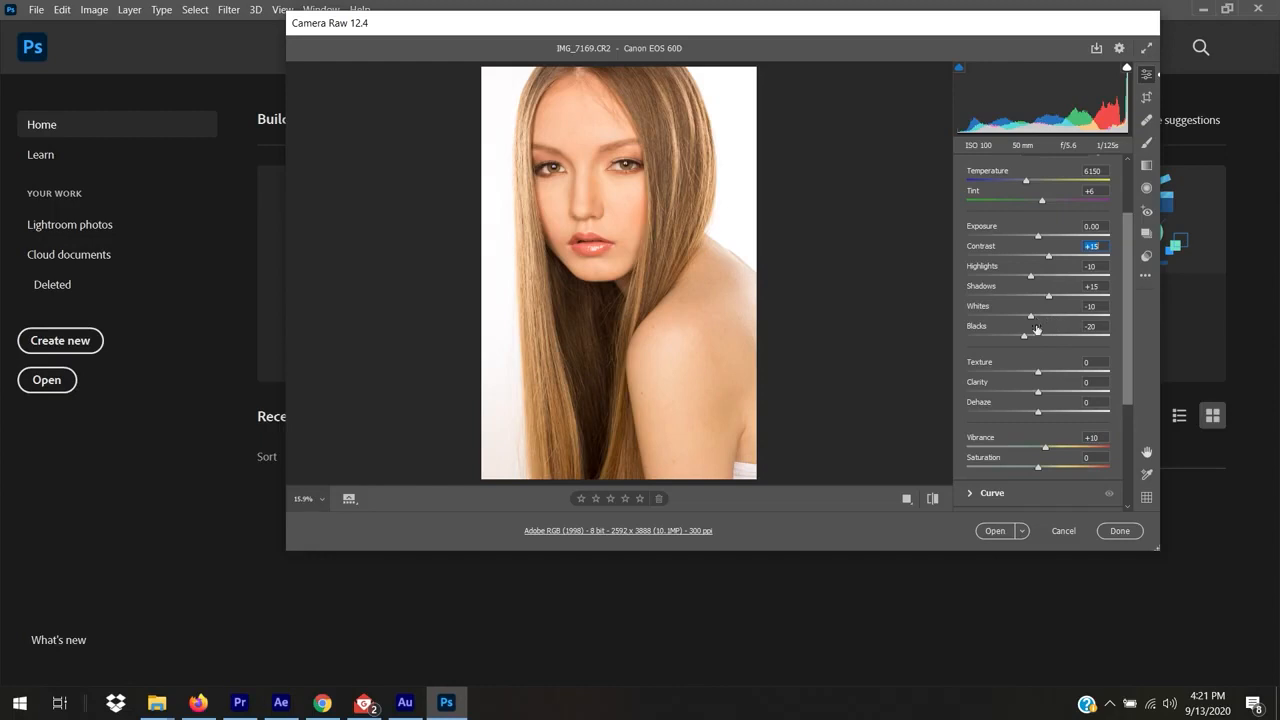
# Step: Set Blacks to +31, Shadows to -51, Whites to +20 and Highlights to +35
pyautogui.moveTo(1025, 336); pyautogui.dragTo(1001, 305)
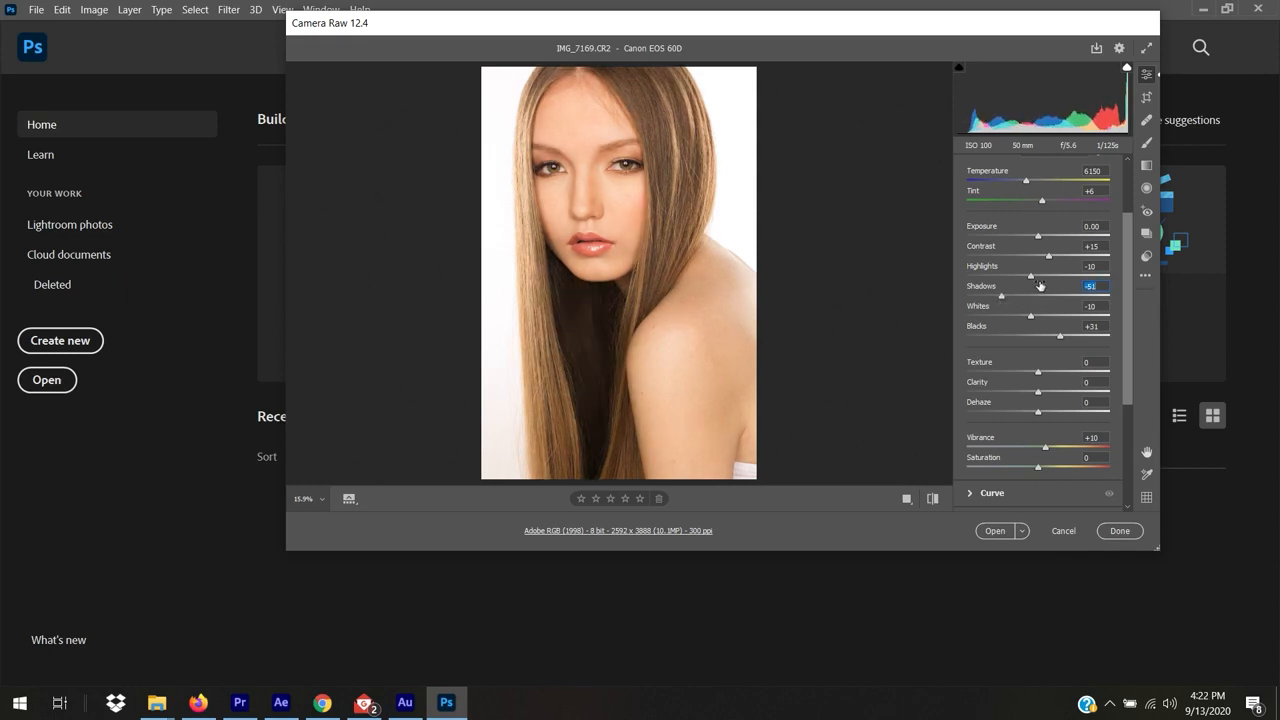
pyautogui.moveTo(1043, 272); pyautogui.dragTo(1063, 280)
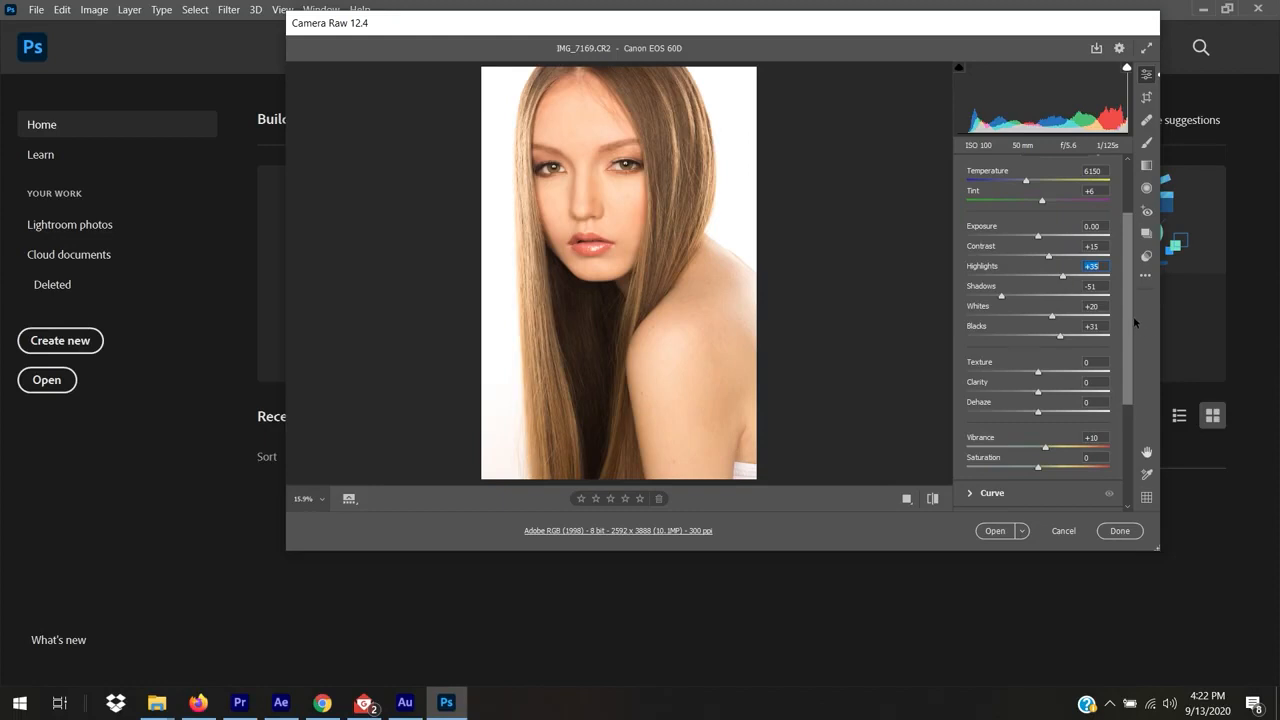
# Step: Compare the adjusted portrait with its default settings by toggling between both versions twice, ending on the current settings
pyautogui.moveTo(1125, 314); pyautogui.dragTo(1129, 362)
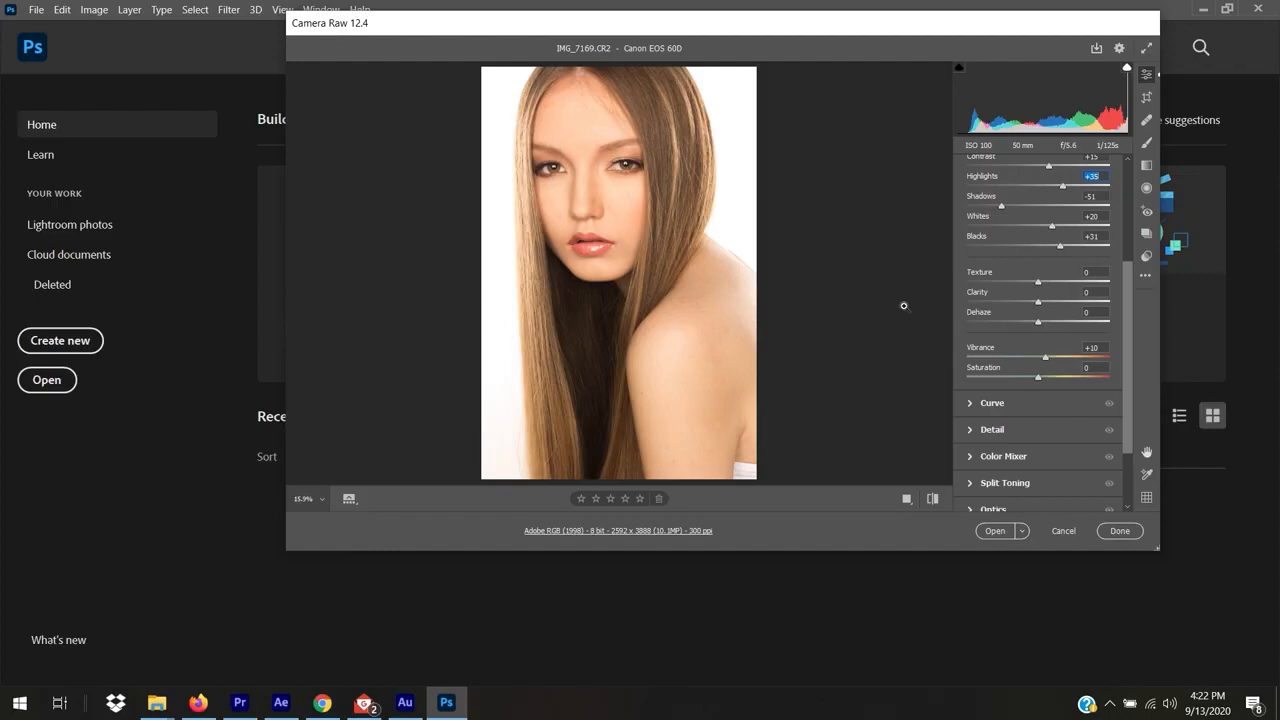
pyautogui.click(906, 499)
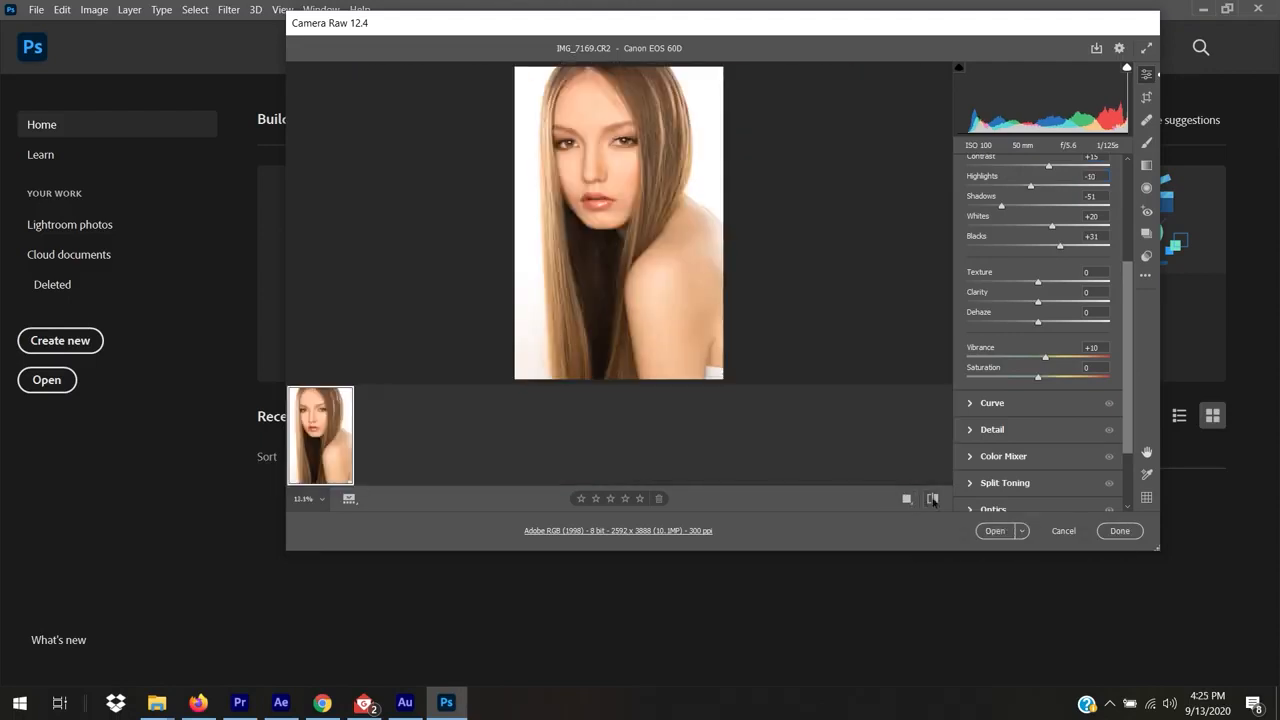
pyautogui.click(933, 499)
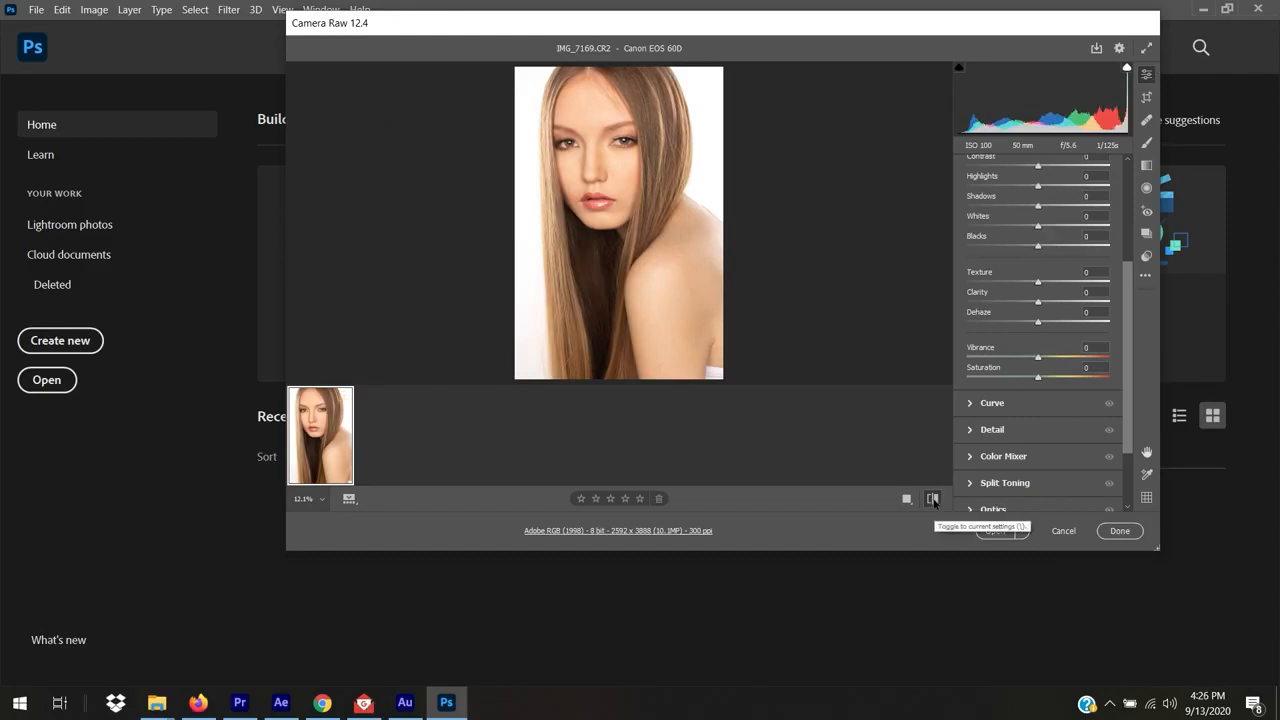
pyautogui.click(933, 499)
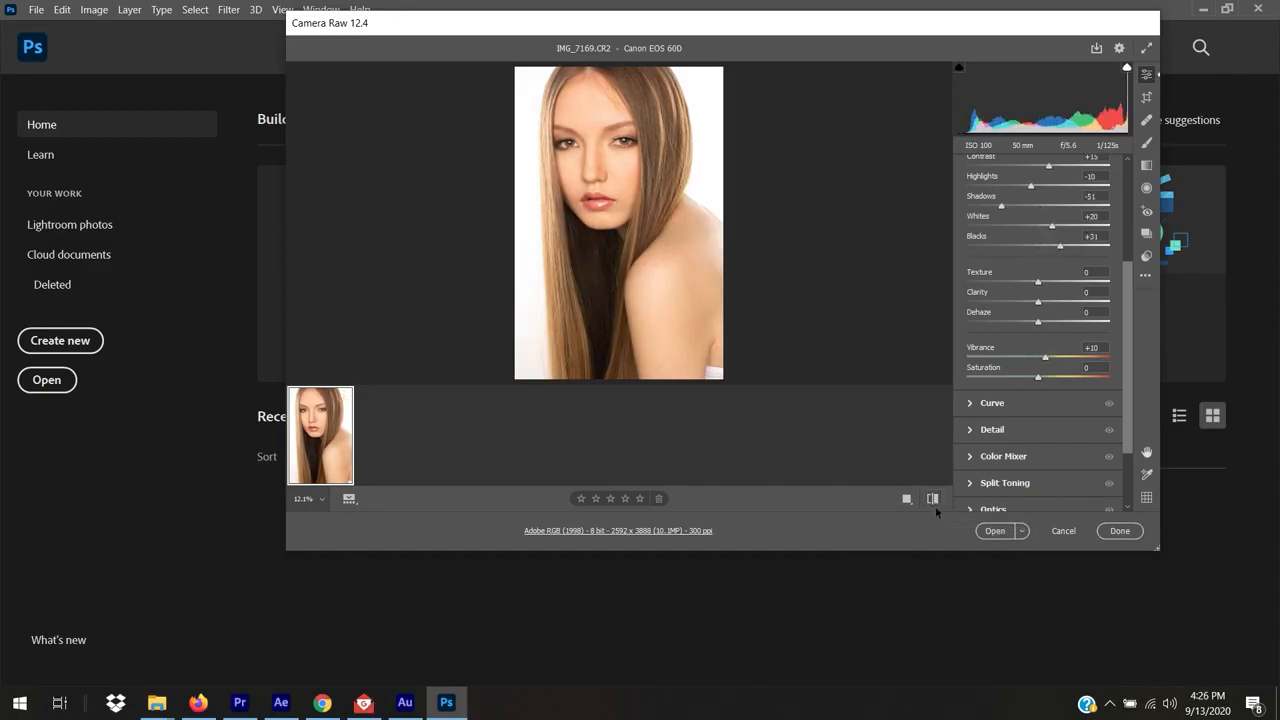
pyautogui.click(934, 499)
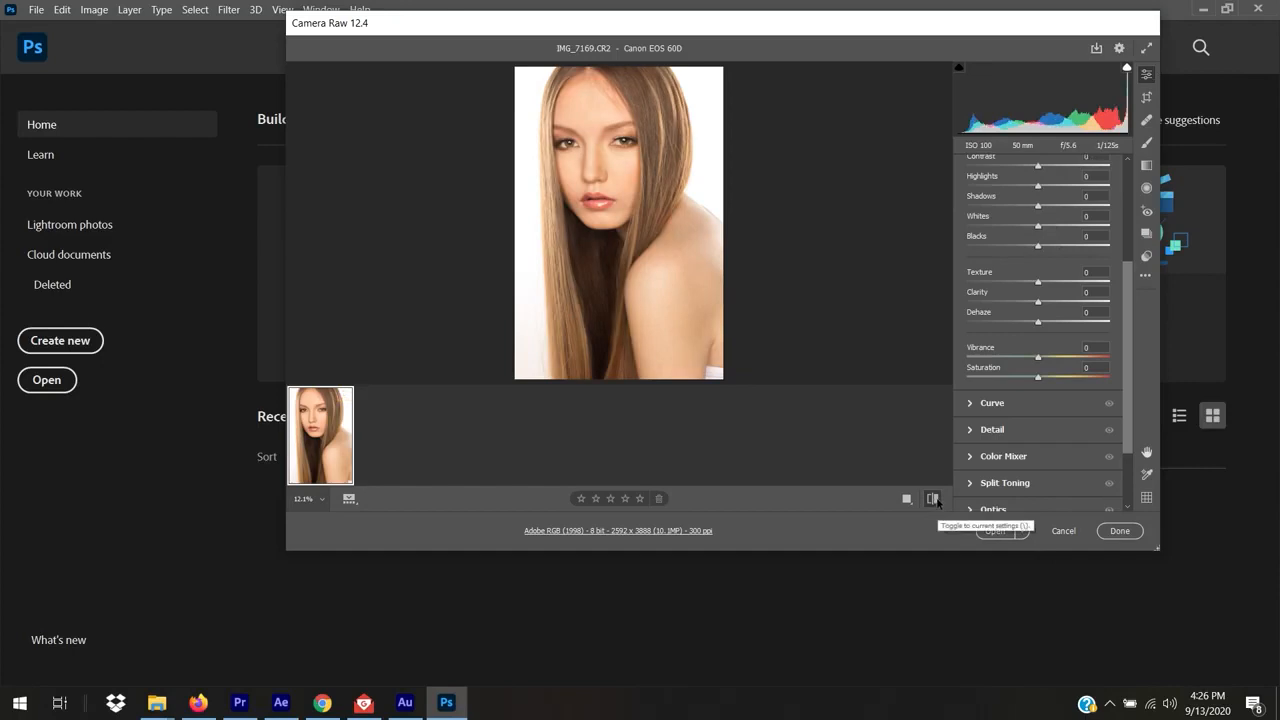
pyautogui.click(934, 499)
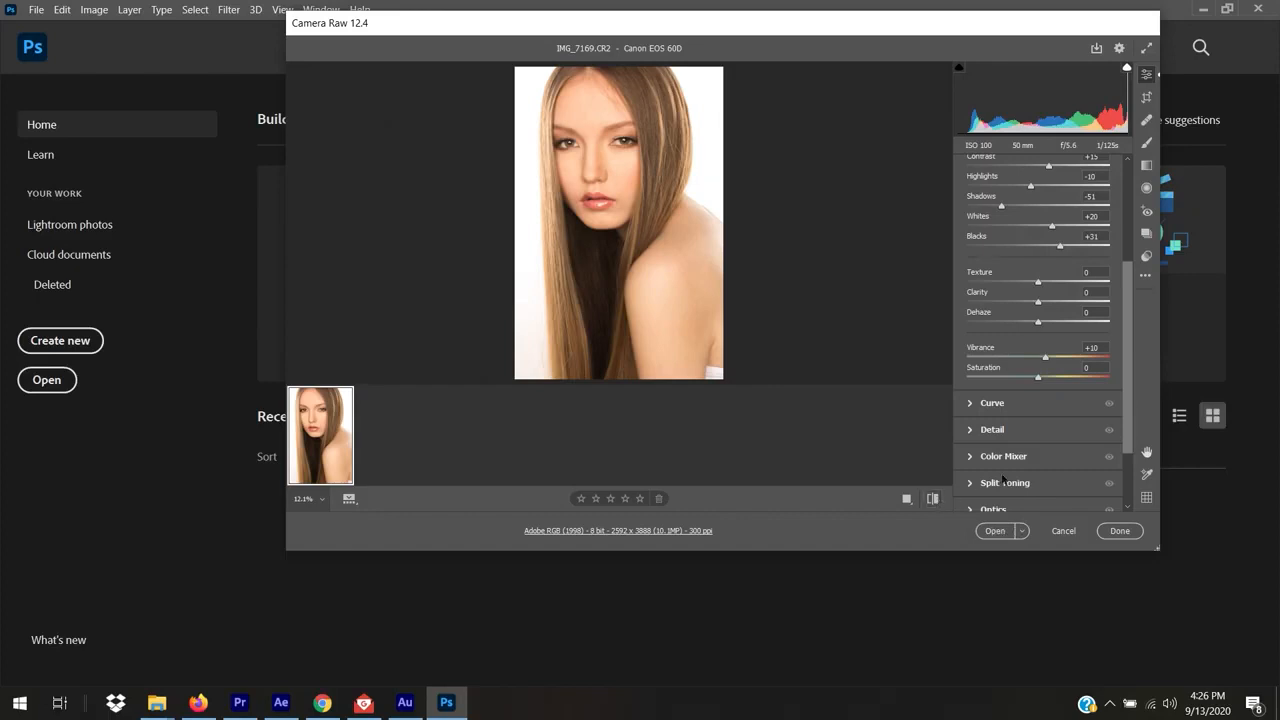
# Step: Try strong positive and strong negative Texture on the whole portrait, resetting the Texture to 0 after the trials
pyautogui.scroll(-3, 1131, 364)
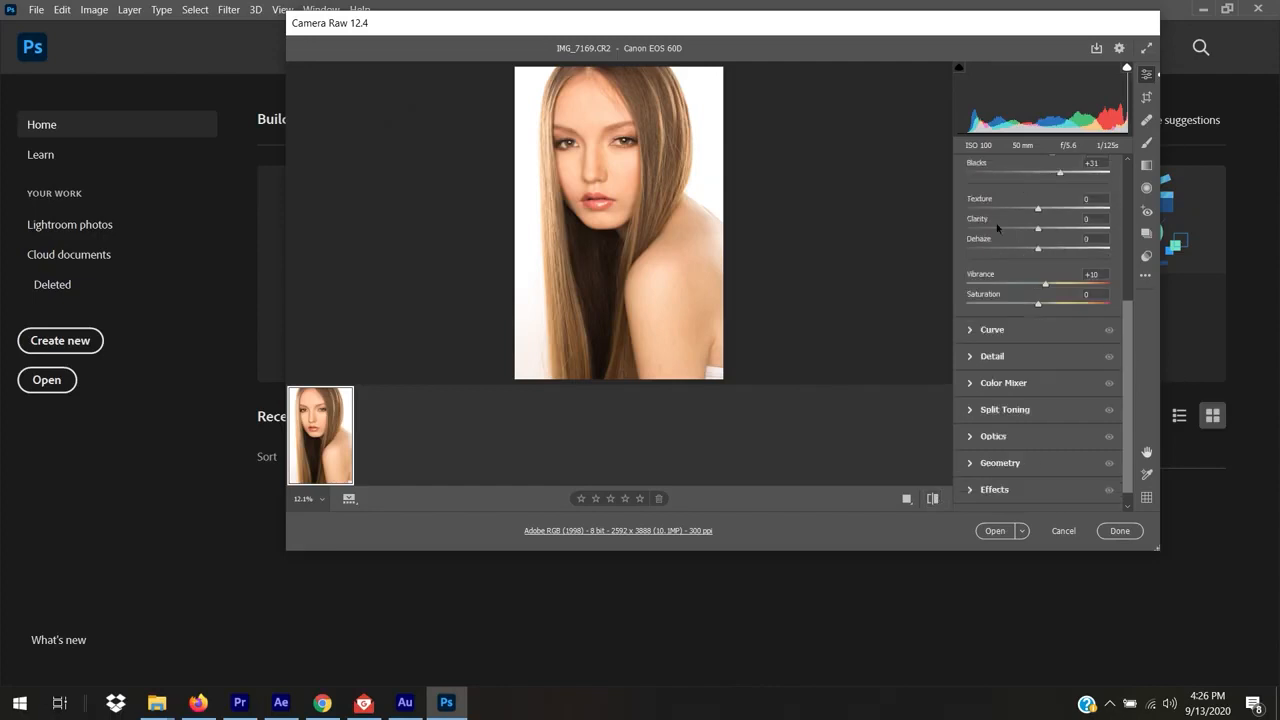
pyautogui.moveTo(1038, 211); pyautogui.dragTo(1160, 232)
pyautogui.moveTo(1038, 212); pyautogui.dragTo(1051, 211)
pyautogui.doubleClick(1051, 211)
pyautogui.moveTo(1055, 212); pyautogui.dragTo(954, 210)
pyautogui.doubleClick(967, 210)
pyautogui.moveTo(1039, 209); pyautogui.dragTo(1062, 210)
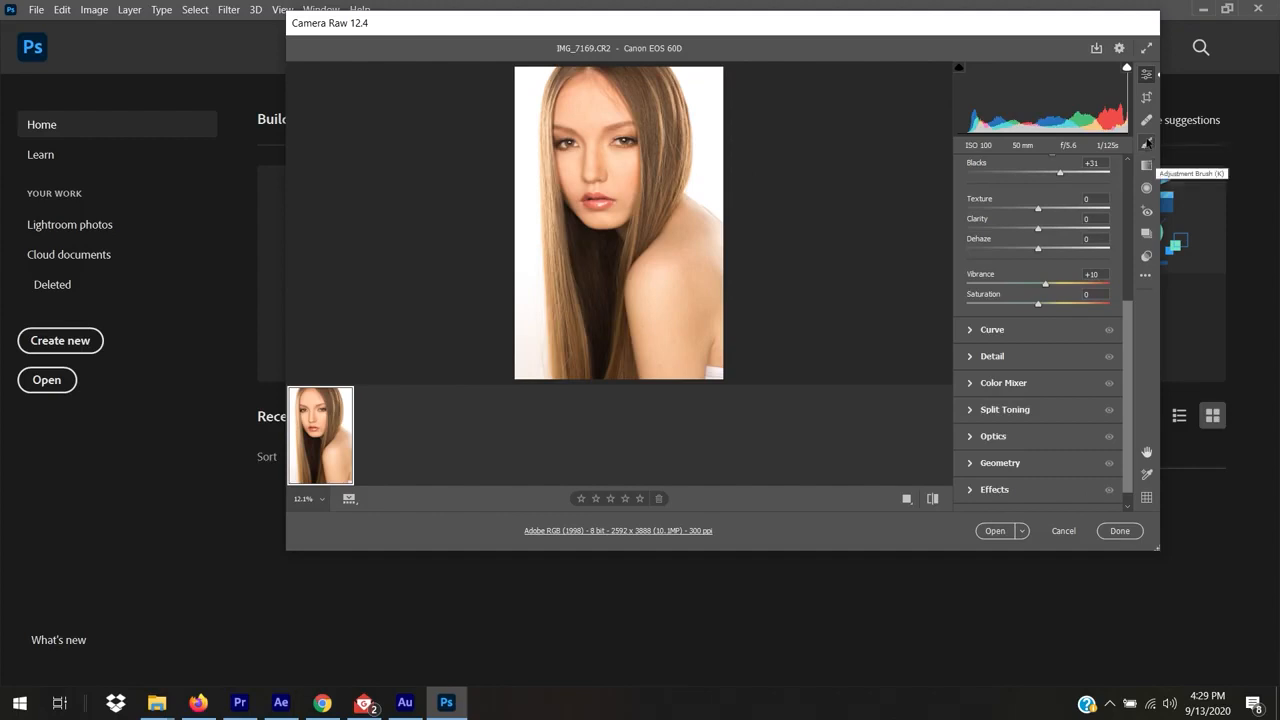
# Step: Paint over the hair with the Adjustment Brush at Texture +100, reducing the brush size to 16
pyautogui.click(1147, 146)
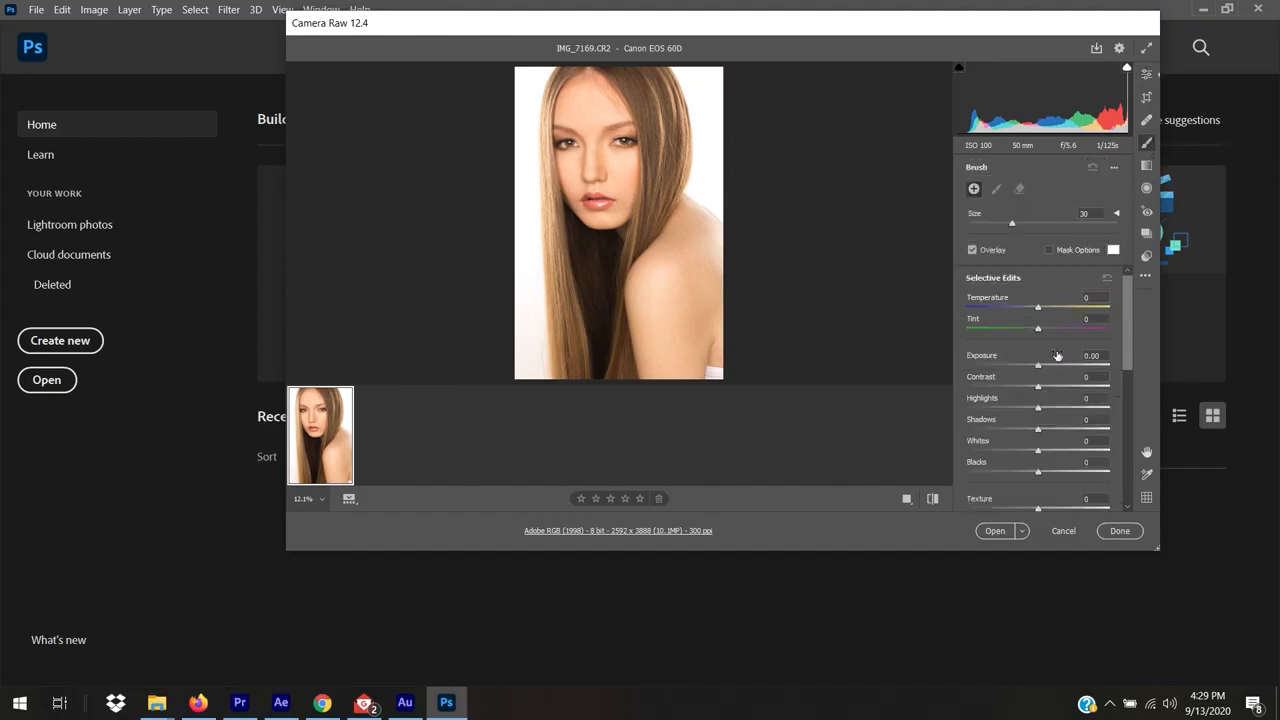
pyautogui.moveTo(1126, 365); pyautogui.dragTo(1128, 414)
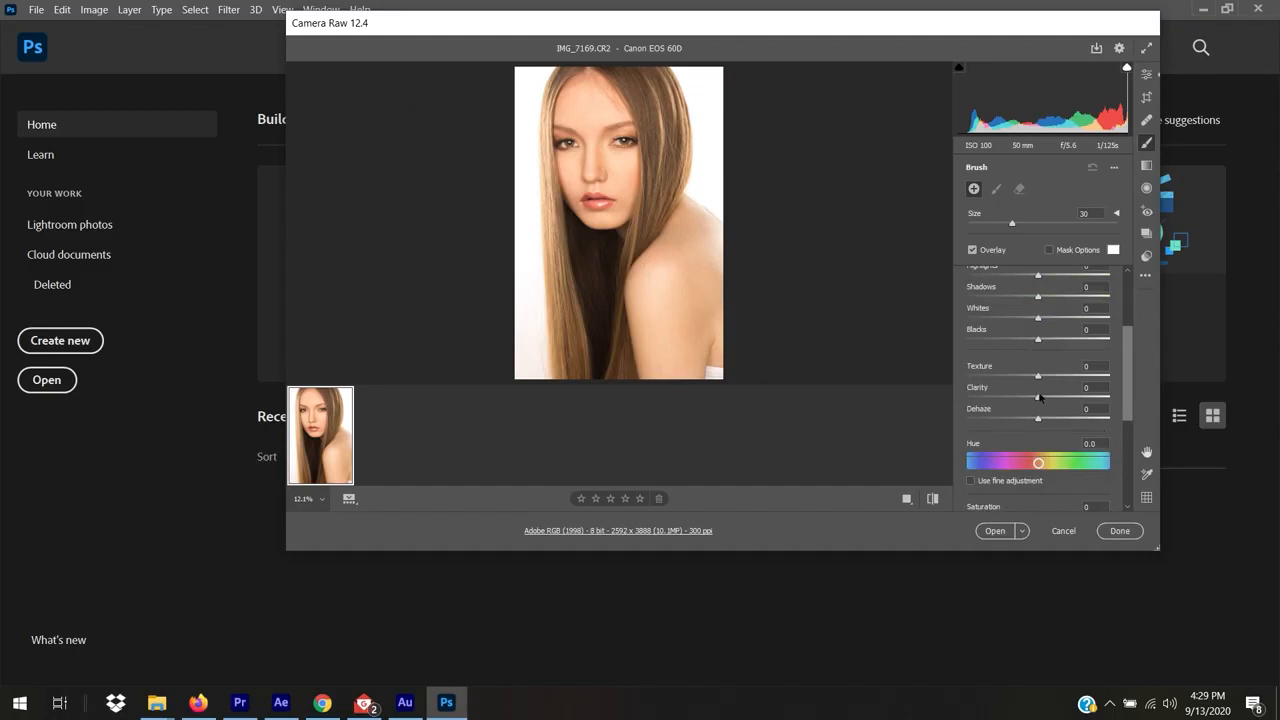
pyautogui.moveTo(1038, 376); pyautogui.dragTo(1114, 381)
pyautogui.click(617, 103)
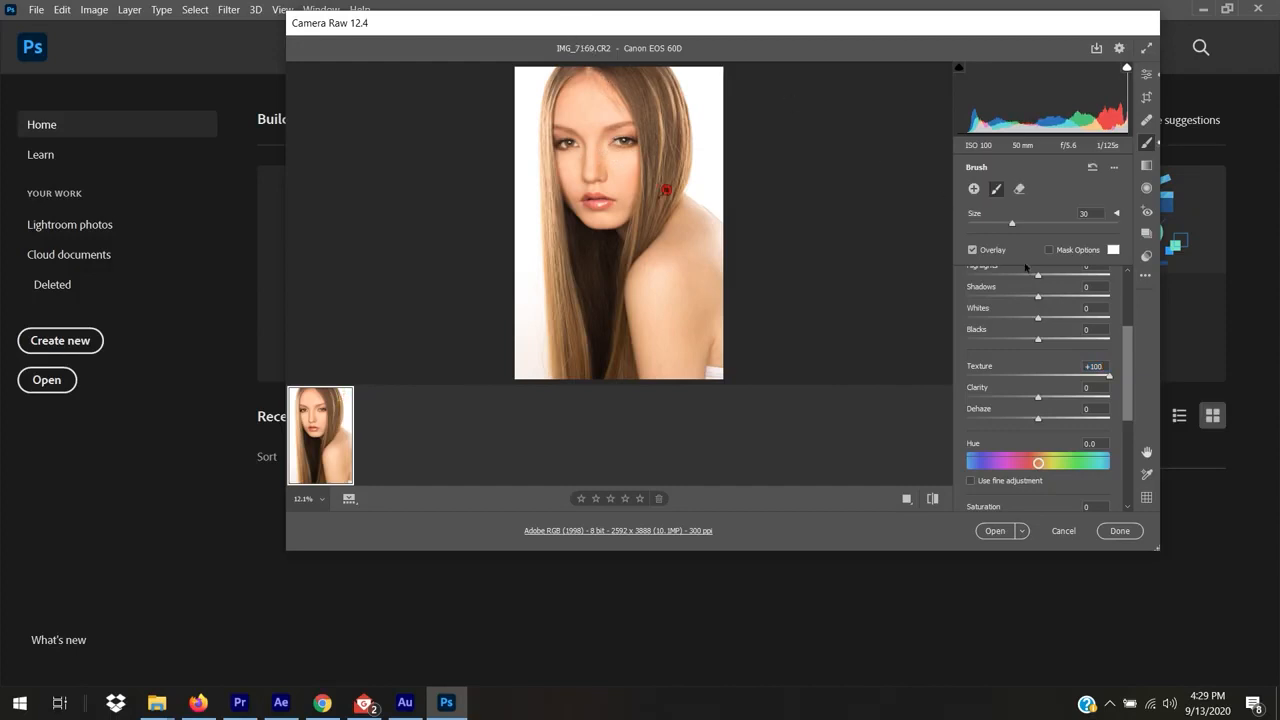
pyautogui.moveTo(1012, 222); pyautogui.dragTo(990, 222)
pyautogui.moveTo(562, 340)
pyautogui.mouseDown()
pyautogui.moveTo(515, 150)
pyautogui.moveTo(512, 75)
pyautogui.mouseUp()
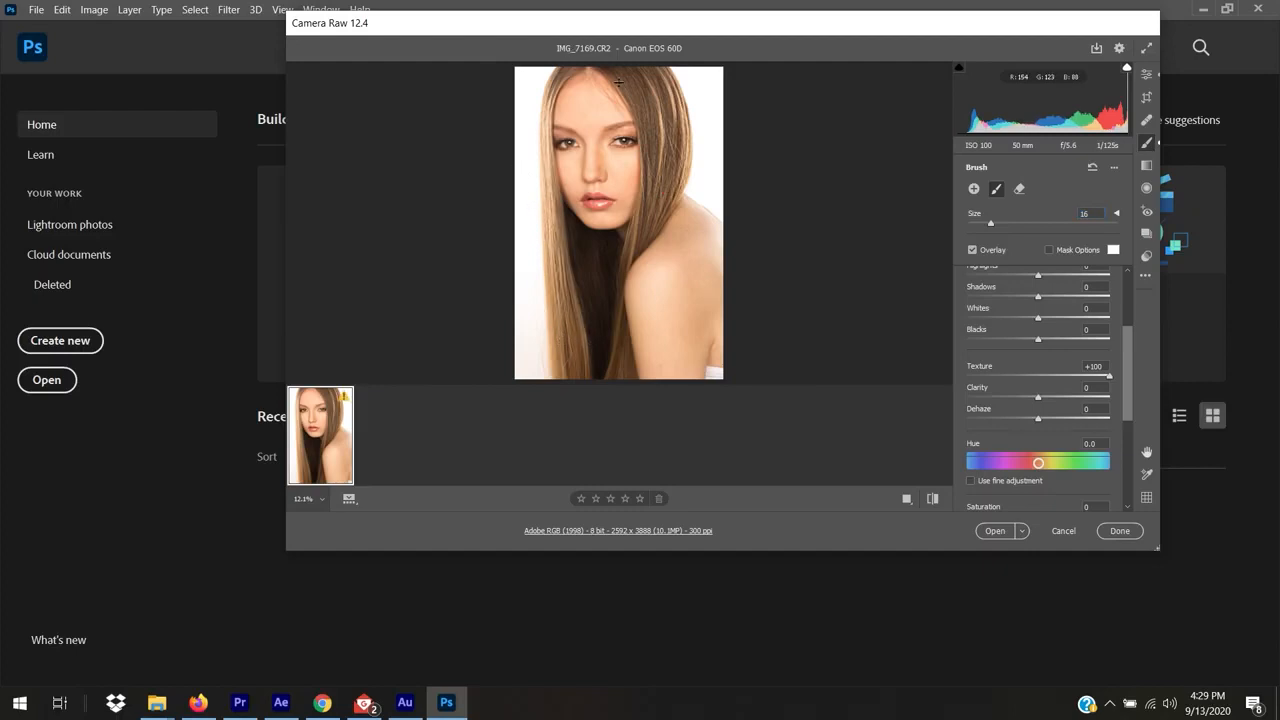
pyautogui.click(666, 190)
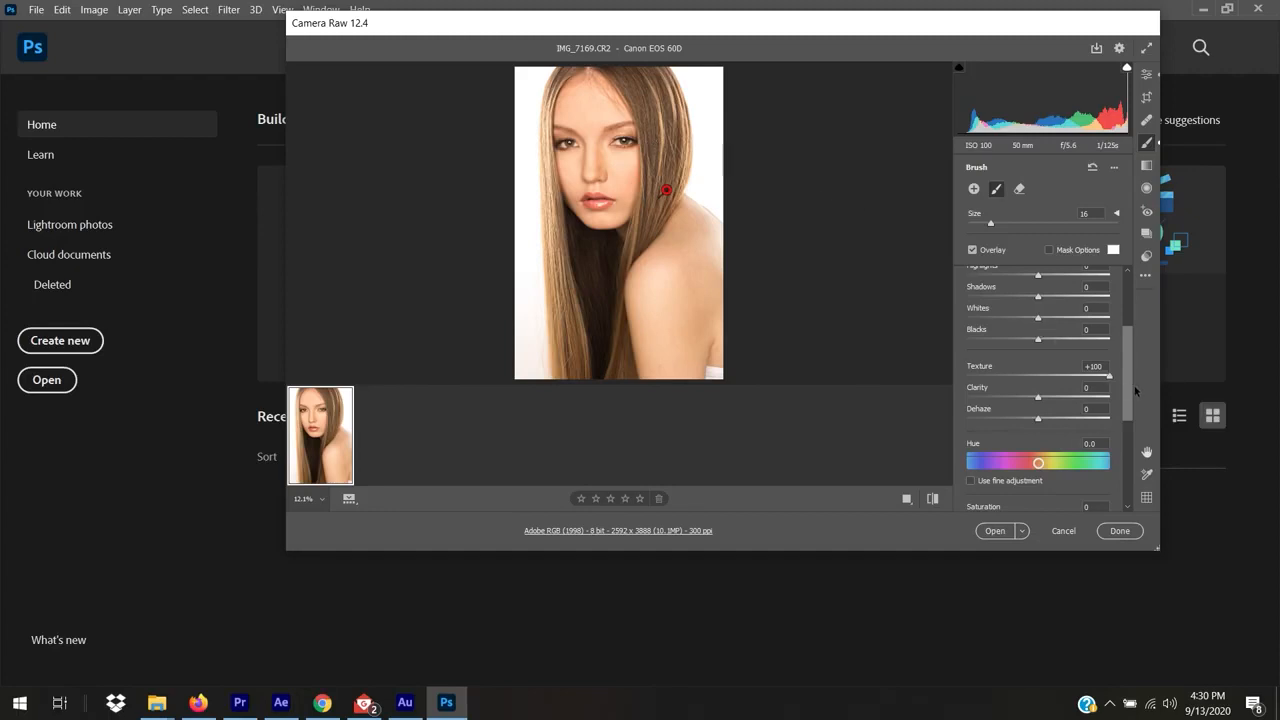
# Step: Reduce the Texture of the brushed hair adjustment and return to the Edit settings
pyautogui.click(1109, 376)
pyautogui.moveTo(1109, 376)
pyautogui.mouseDown()
pyautogui.moveTo(1050, 376)
pyautogui.moveTo(1075, 376)
pyautogui.mouseUp()
pyautogui.moveTo(1125, 373); pyautogui.dragTo(1061, 378)
pyautogui.click(1147, 77)
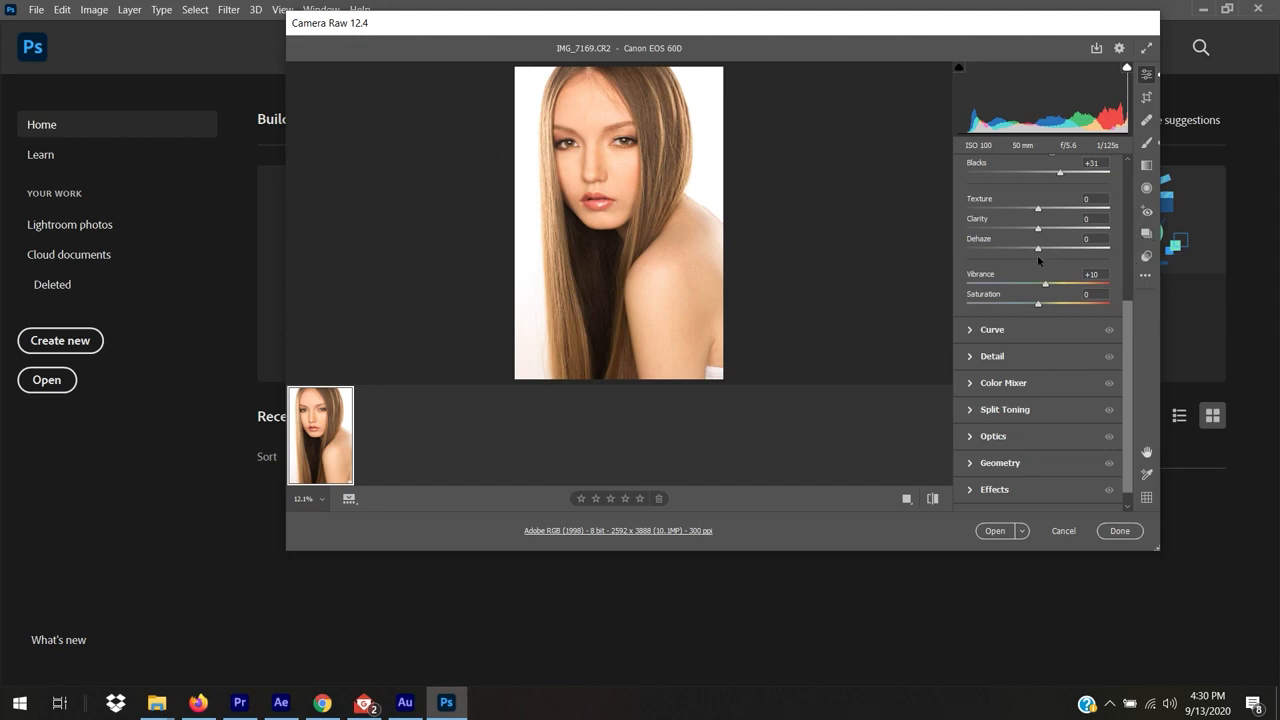
# Step: Try Clarity at +67 and at a milder positive value, and Dehaze slightly below zero, resetting each to 0
pyautogui.moveTo(1037, 228); pyautogui.dragTo(1084, 229)
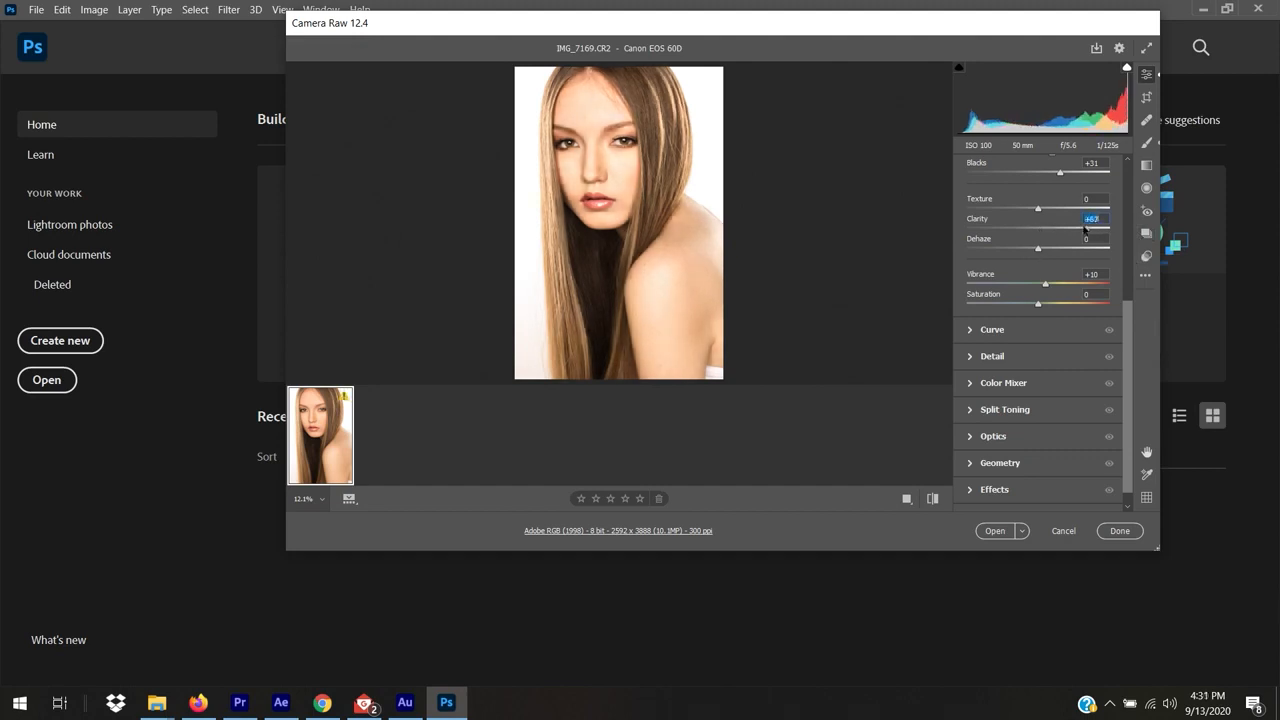
pyautogui.doubleClick(1084, 229)
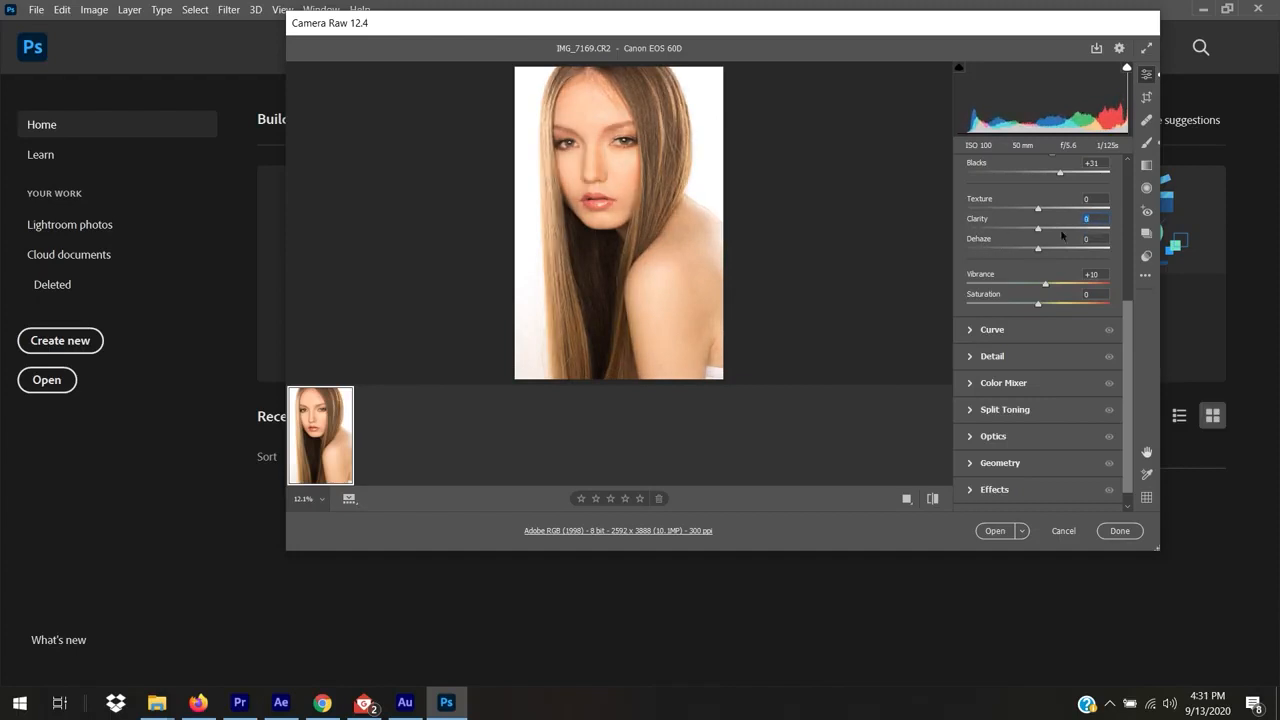
pyautogui.moveTo(1038, 229)
pyautogui.mouseDown()
pyautogui.moveTo(1073, 237)
pyautogui.moveTo(1015, 230)
pyautogui.moveTo(1005, 250)
pyautogui.moveTo(984, 246)
pyautogui.moveTo(1060, 239)
pyautogui.mouseUp()
pyautogui.doubleClick(1060, 230)
pyautogui.moveTo(1036, 249)
pyautogui.mouseDown()
pyautogui.moveTo(1117, 267)
pyautogui.moveTo(995, 281)
pyautogui.moveTo(1077, 272)
pyautogui.moveTo(1033, 252)
pyautogui.mouseUp()
pyautogui.doubleClick(1032, 252)
# Step: Try Vibrance at -100 and reset it to 0
pyautogui.press('Tab')
pyautogui.moveTo(1048, 288); pyautogui.dragTo(941, 292)
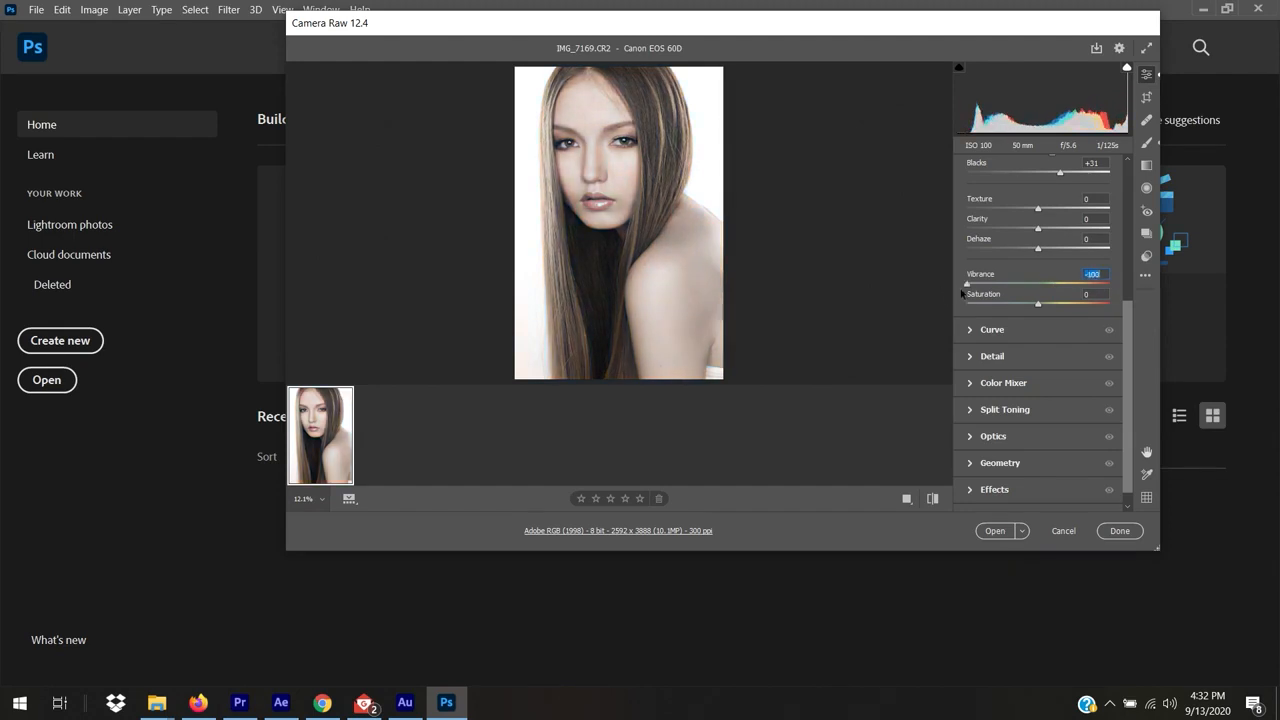
pyautogui.doubleClick(968, 289)
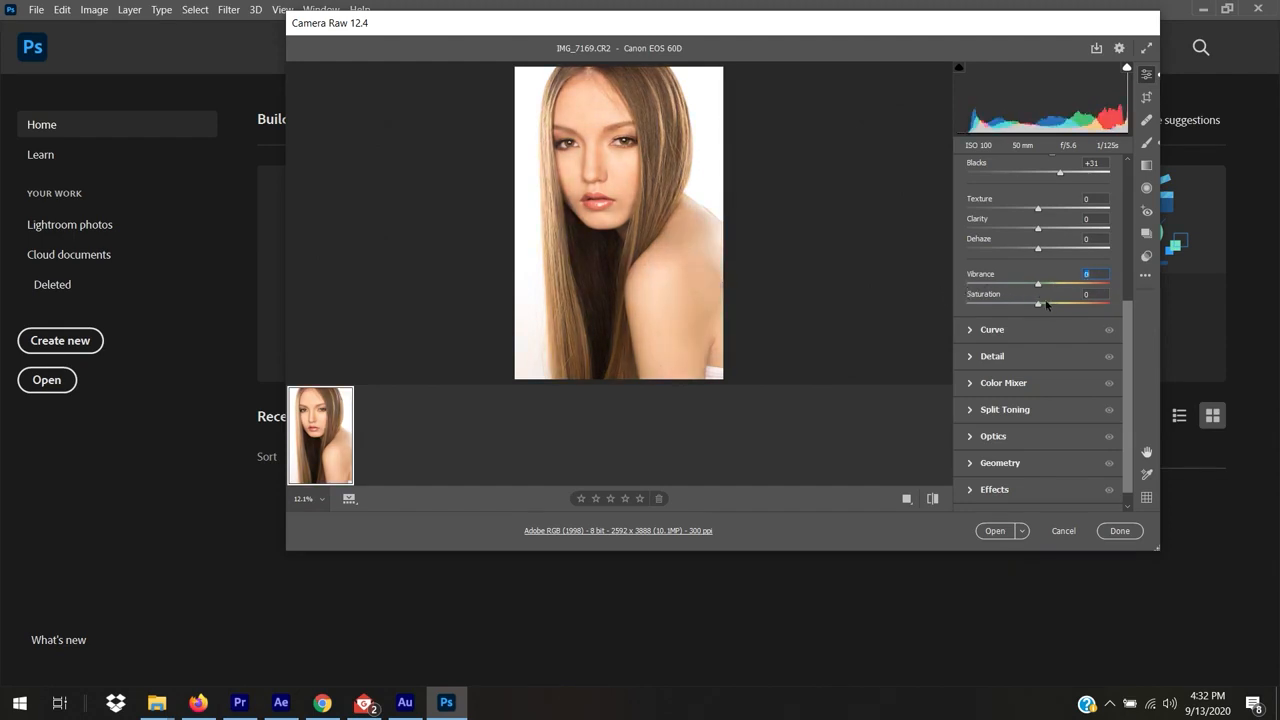
# Step: Try Saturation at +100 and at -100, and reset it to 0
pyautogui.moveTo(1038, 303); pyautogui.dragTo(1133, 320)
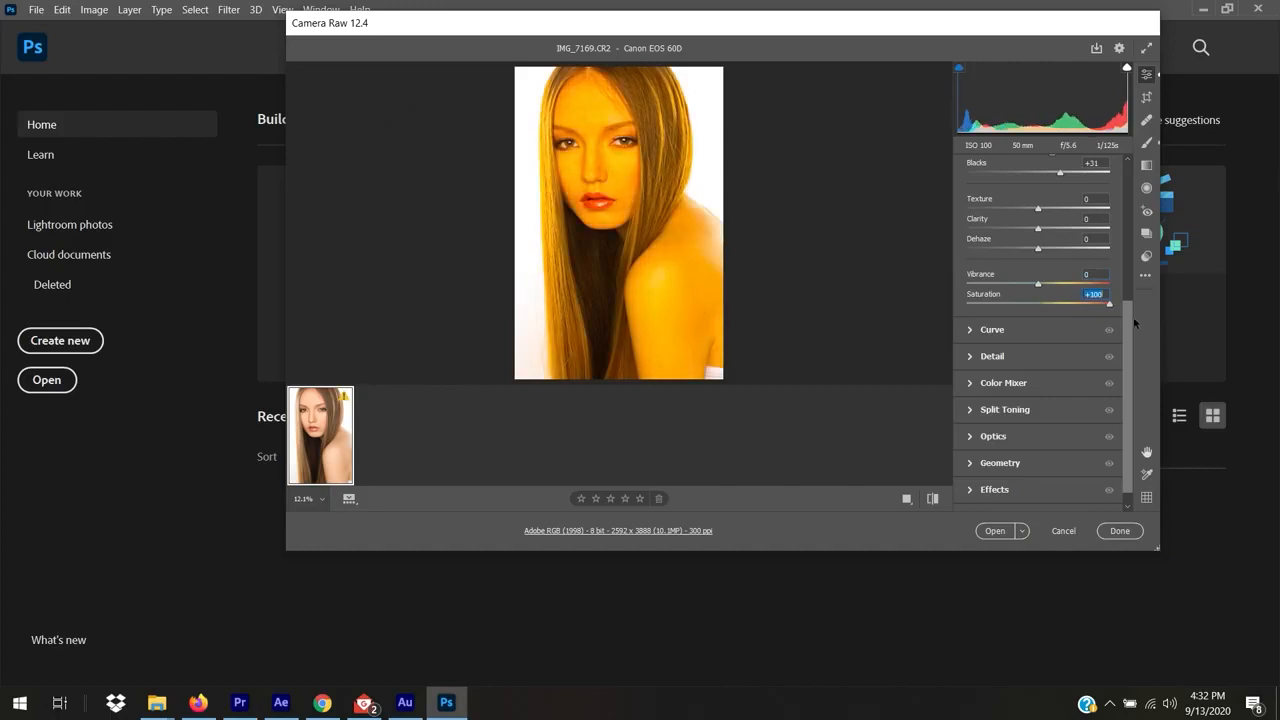
pyautogui.moveTo(1118, 322); pyautogui.dragTo(925, 326)
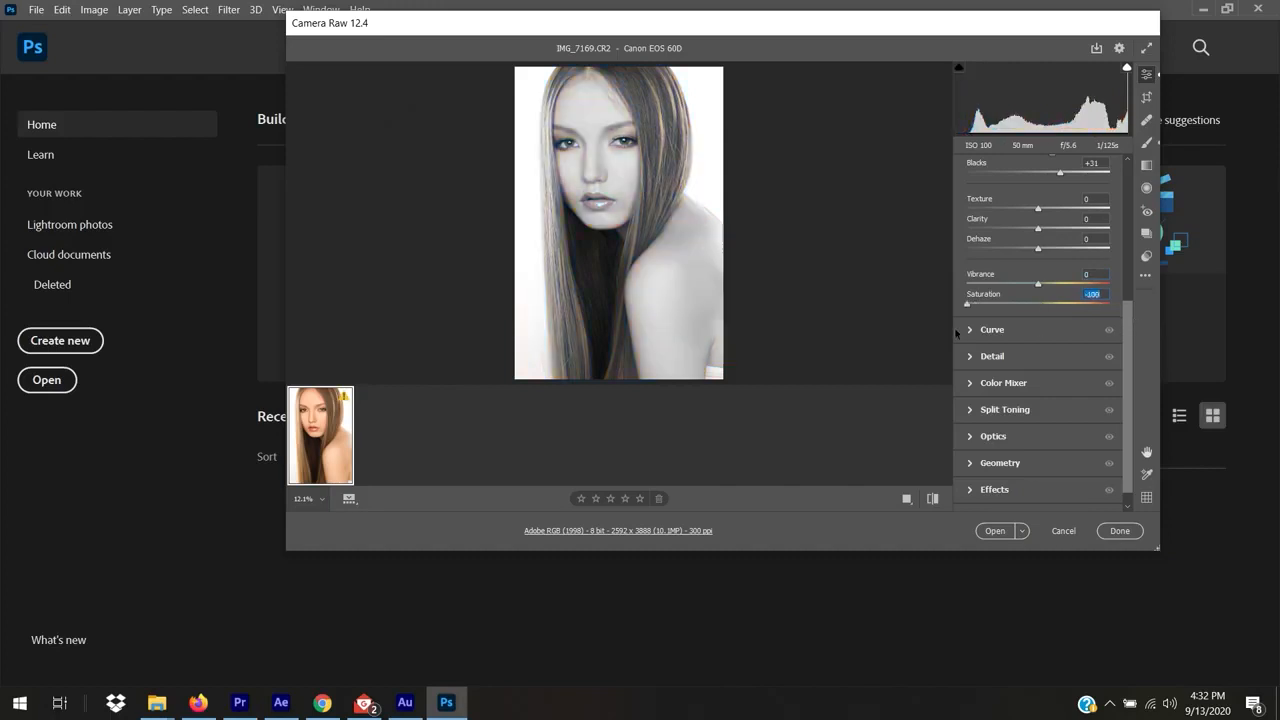
pyautogui.click(1005, 304)
pyautogui.doubleClick(1006, 304)
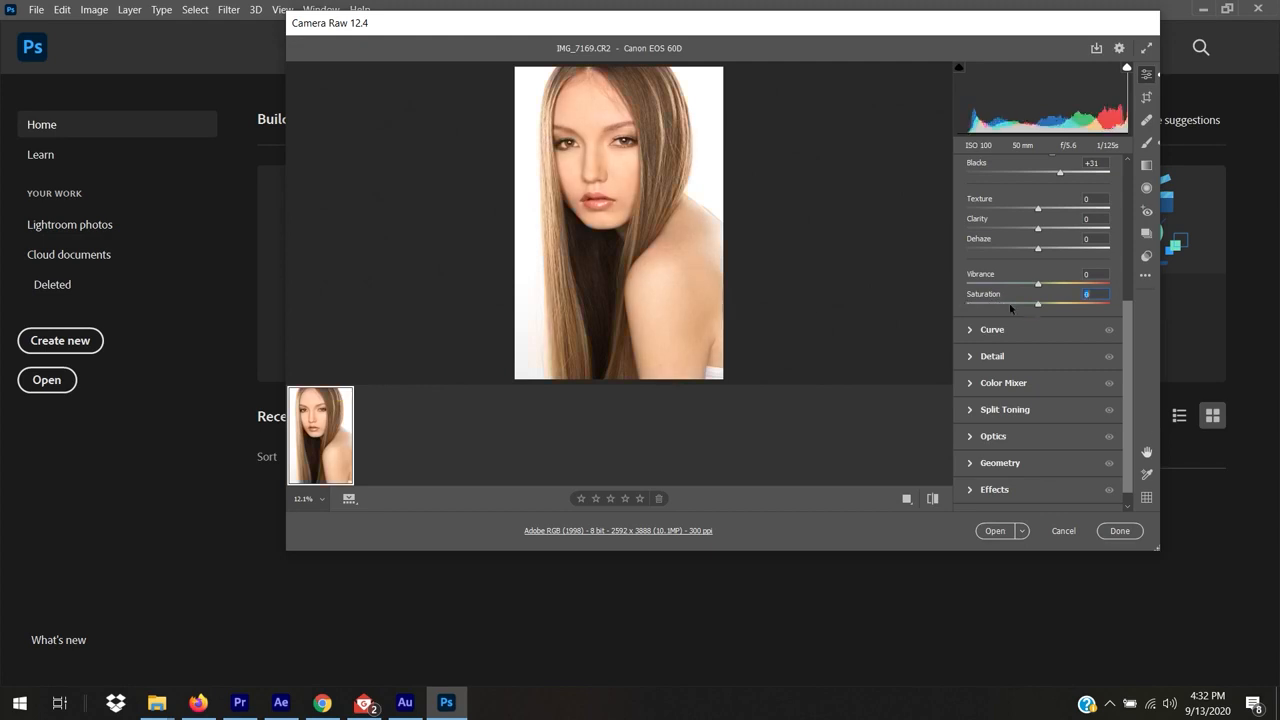
# Step: Try Vibrance again at -100 and at a slightly positive value, and reset it to 0
pyautogui.click(1038, 286)
pyautogui.moveTo(1038, 288); pyautogui.dragTo(937, 288)
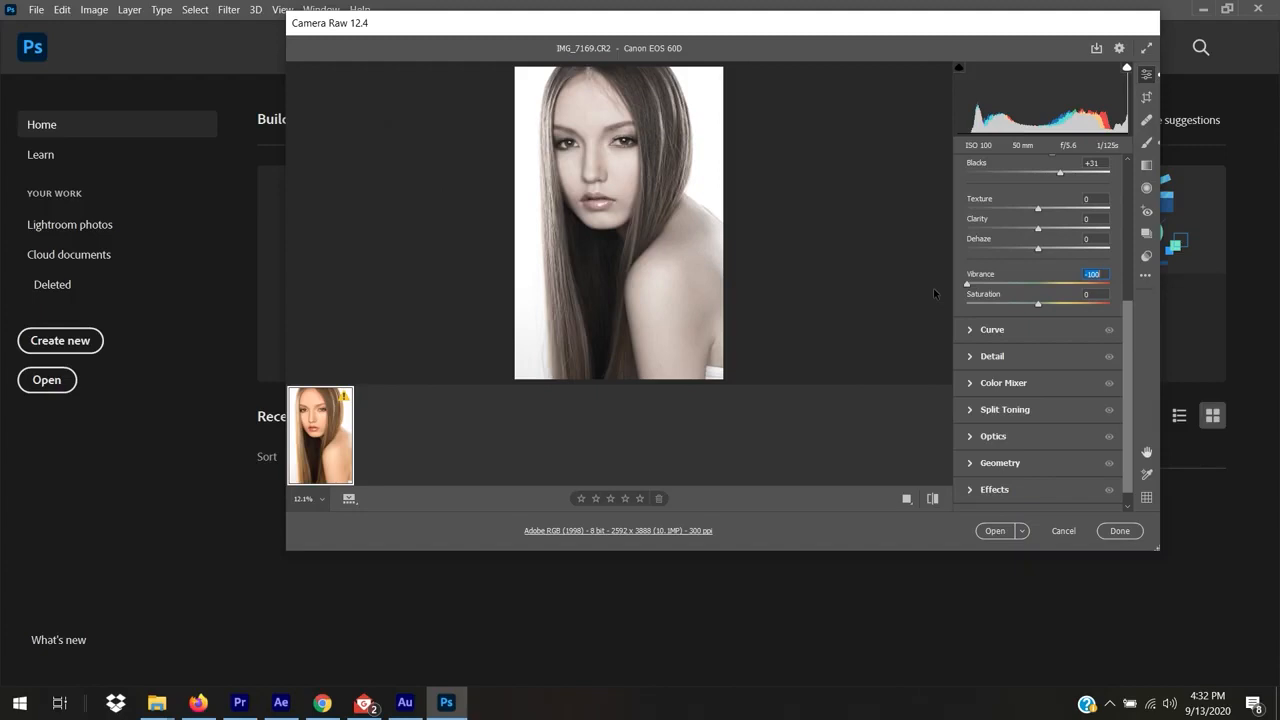
pyautogui.moveTo(967, 285); pyautogui.dragTo(1051, 289)
pyautogui.doubleClick(1050, 287)
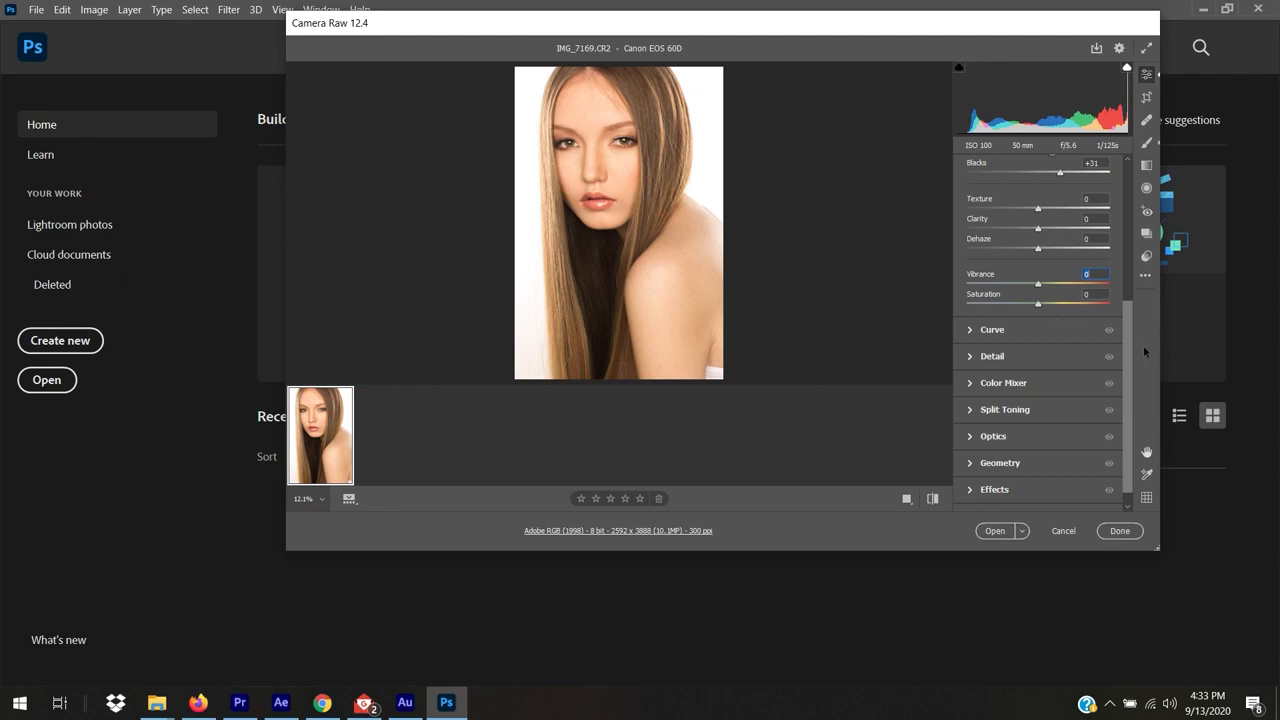
pyautogui.scroll(5, 1123, 237)
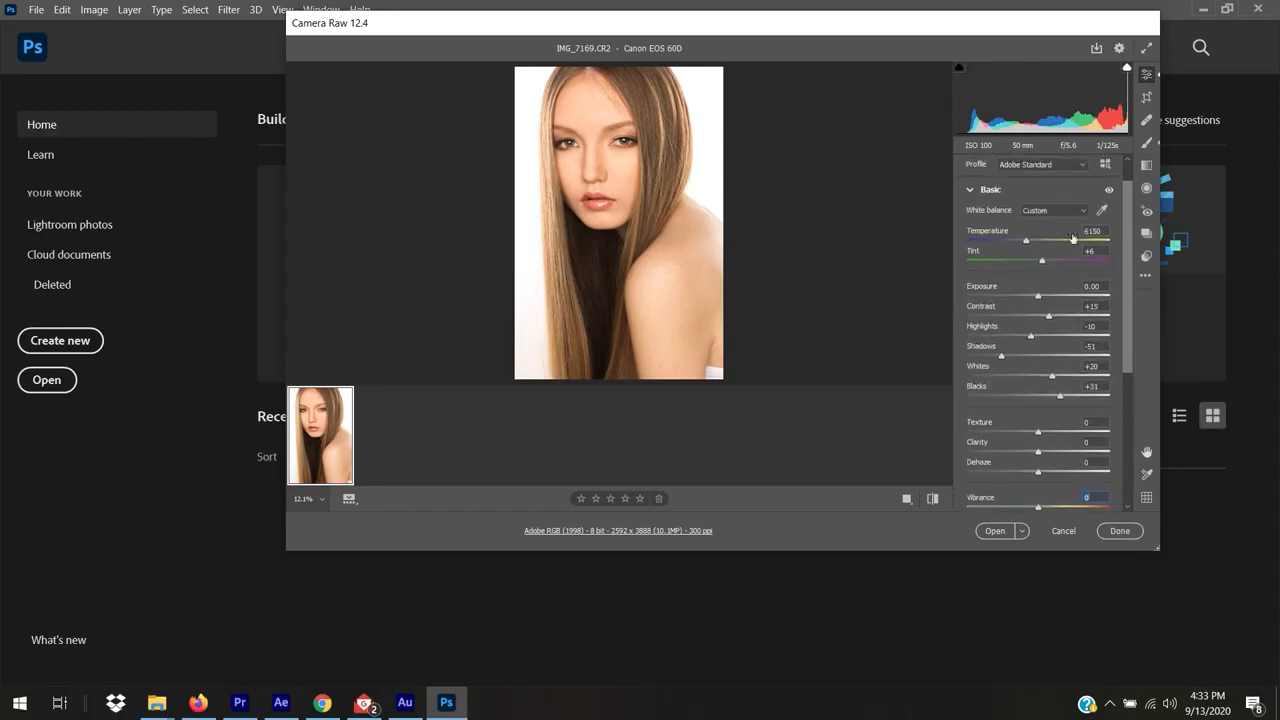
pyautogui.scroll(-1, 1100, 300)
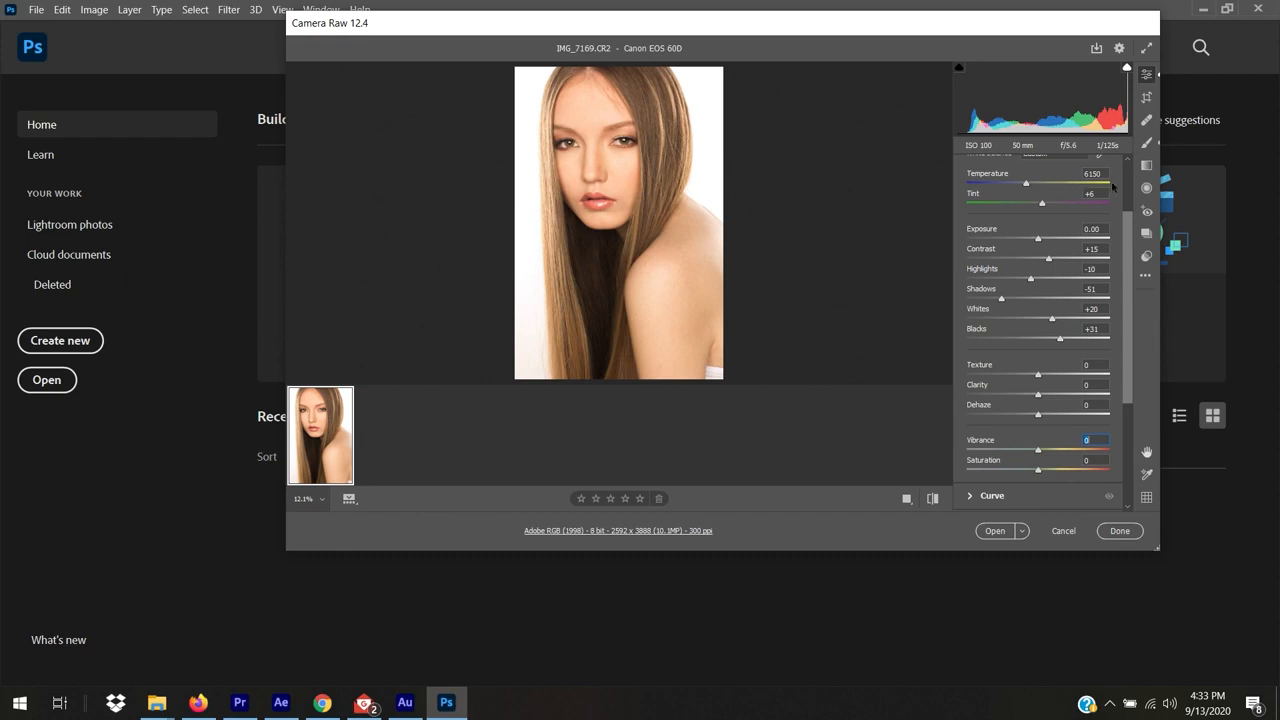
pyautogui.moveTo(1130, 235); pyautogui.dragTo(1133, 256)
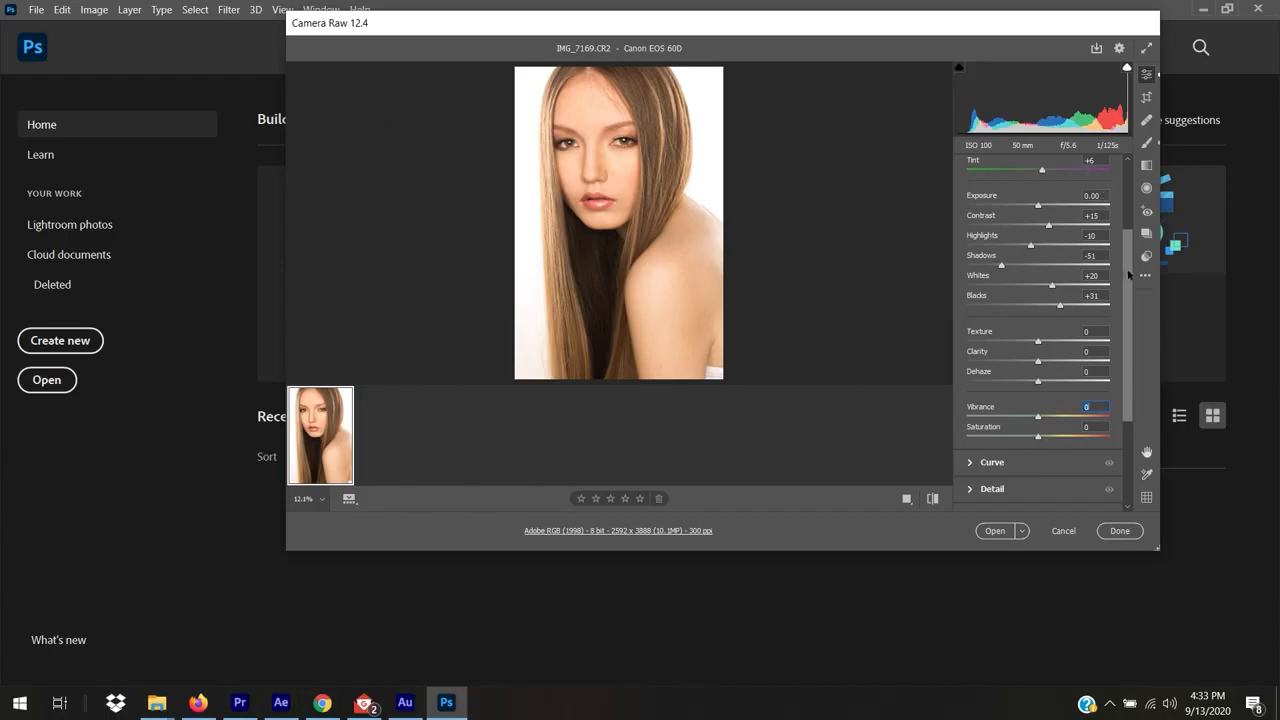
pyautogui.scroll(-1, 1128, 273)
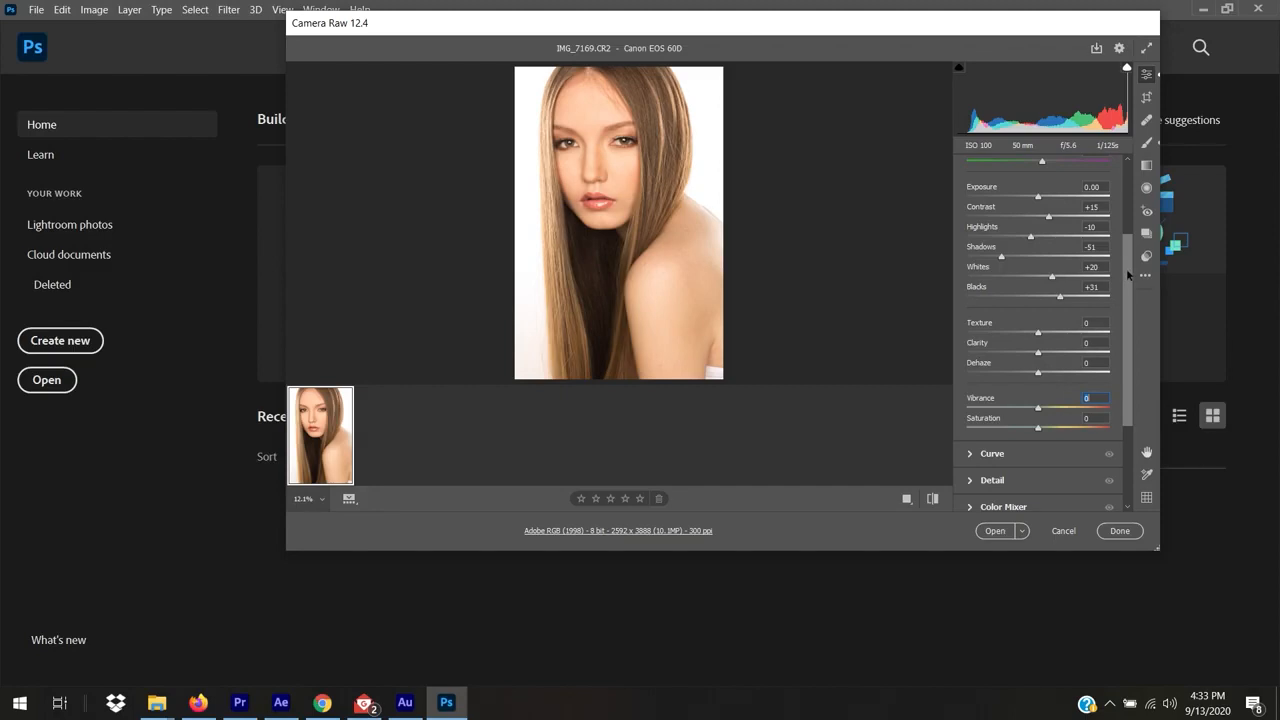
# Step: Expand the Curve section and examine the darks, shadows and highlights regions of the parametric tone curve
pyautogui.moveTo(1126, 268); pyautogui.dragTo(1138, 314)
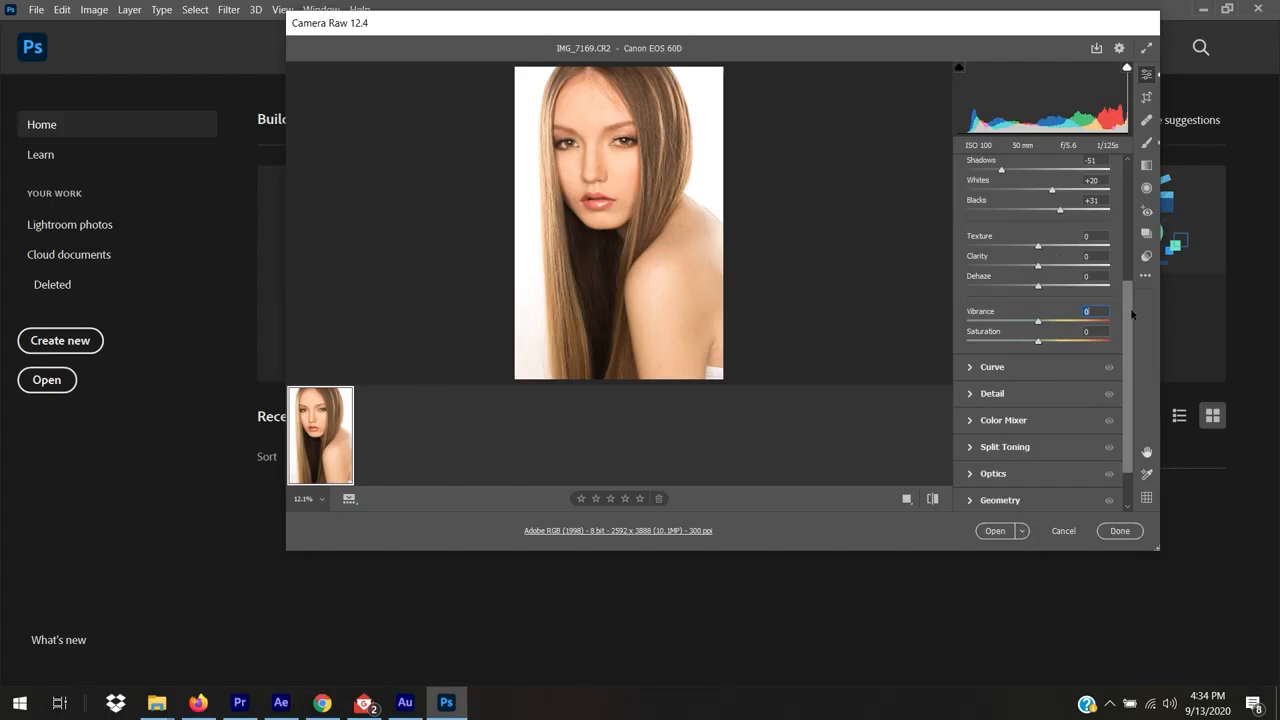
pyautogui.scroll(-2, 1133, 314)
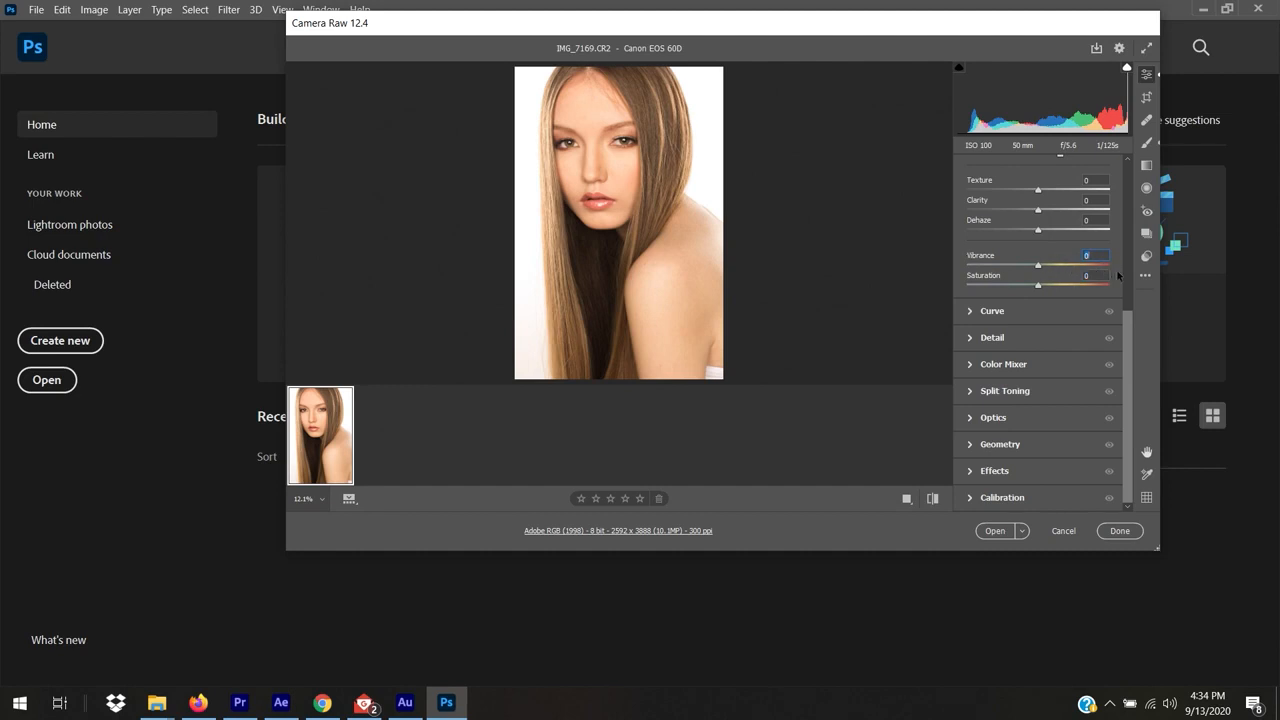
pyautogui.scroll(1, 1059, 334)
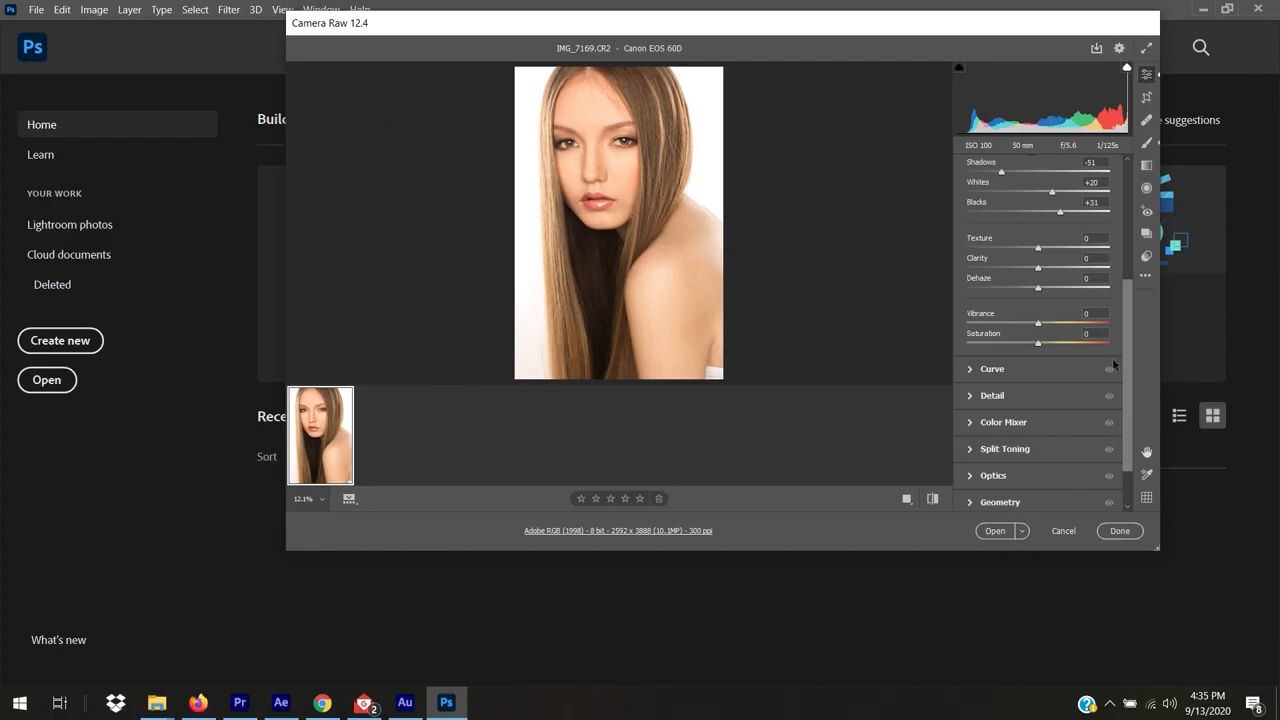
pyautogui.click(1115, 369)
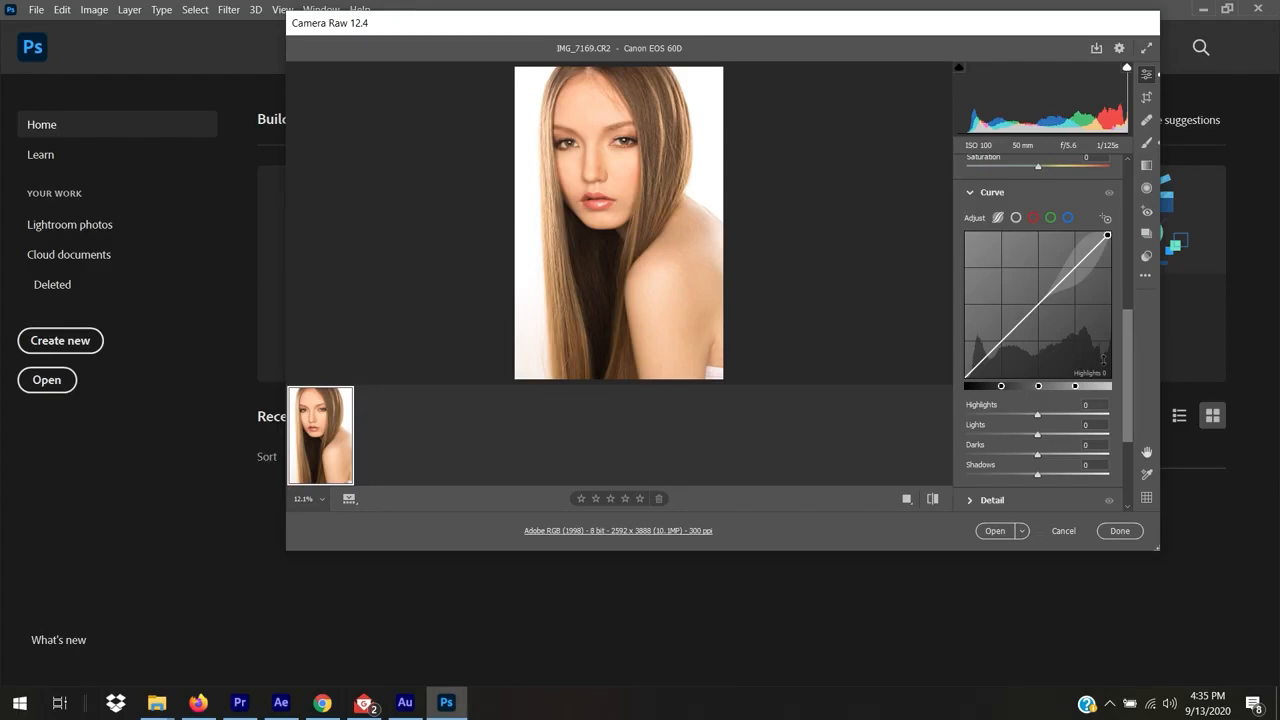
pyautogui.click(1004, 338)
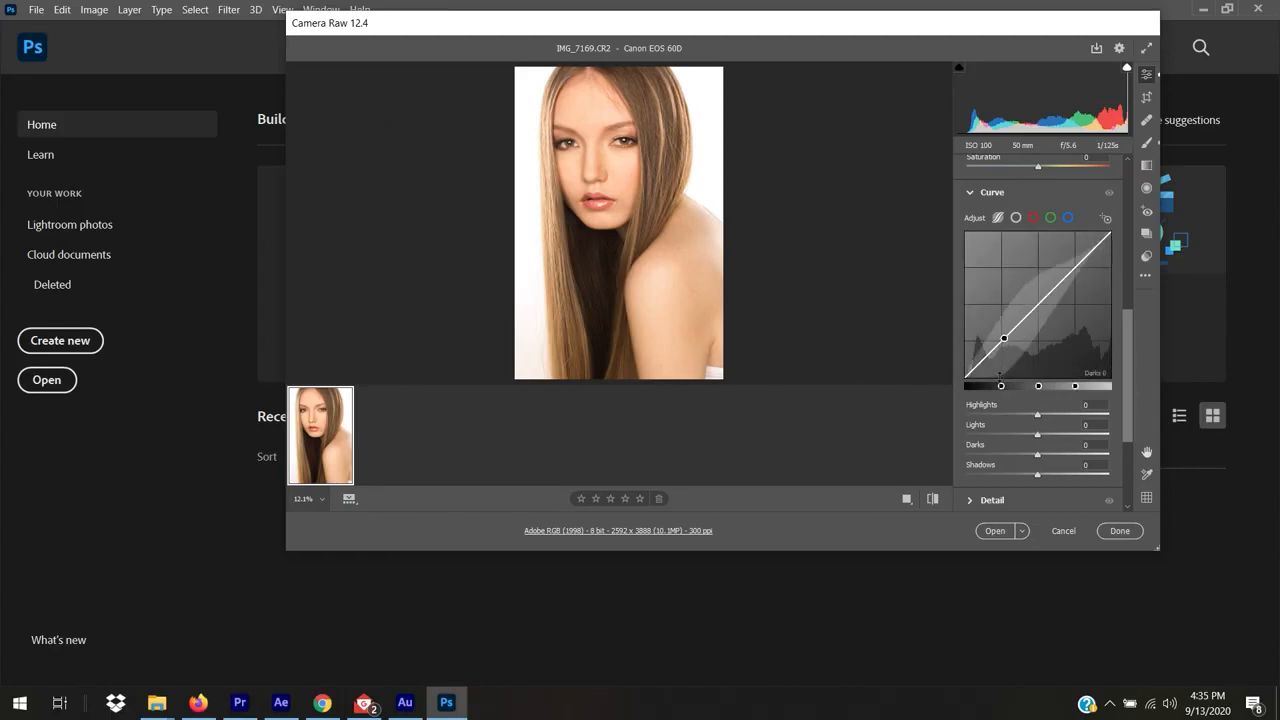
pyautogui.moveTo(1004, 338); pyautogui.dragTo(978, 364)
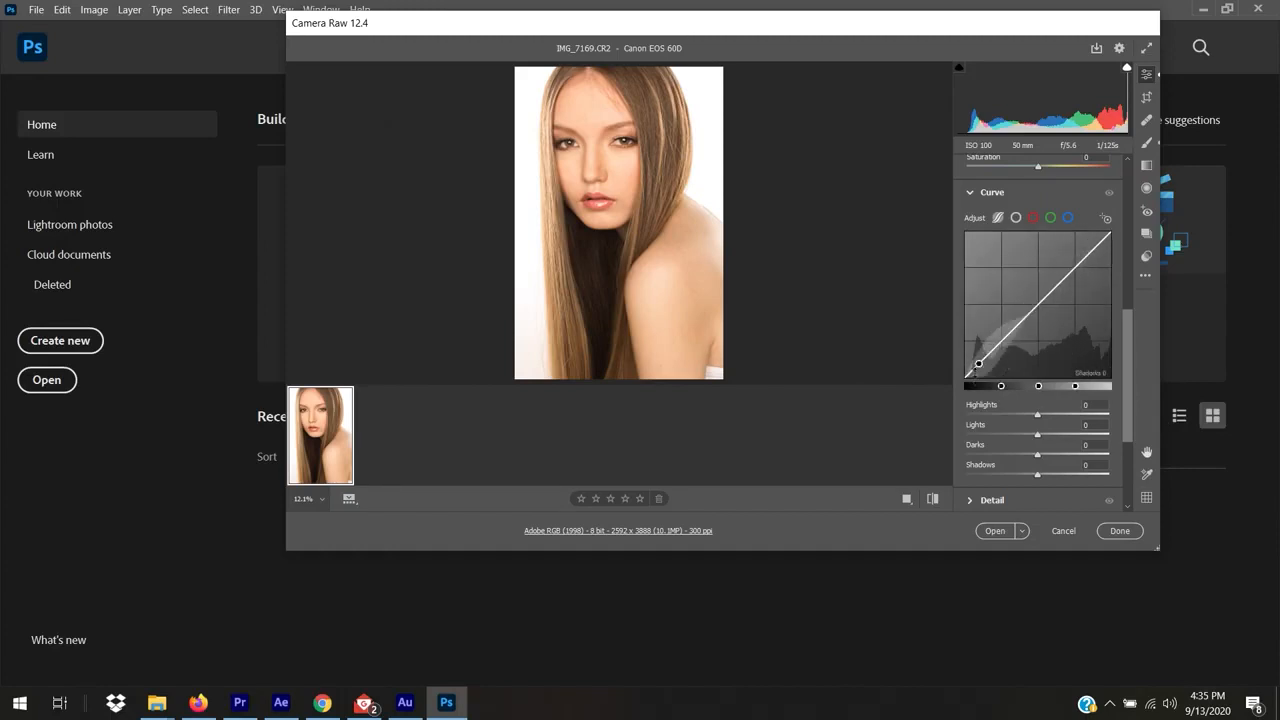
pyautogui.moveTo(978, 364); pyautogui.dragTo(1089, 253)
pyautogui.moveTo(985, 356); pyautogui.dragTo(1131, 398)
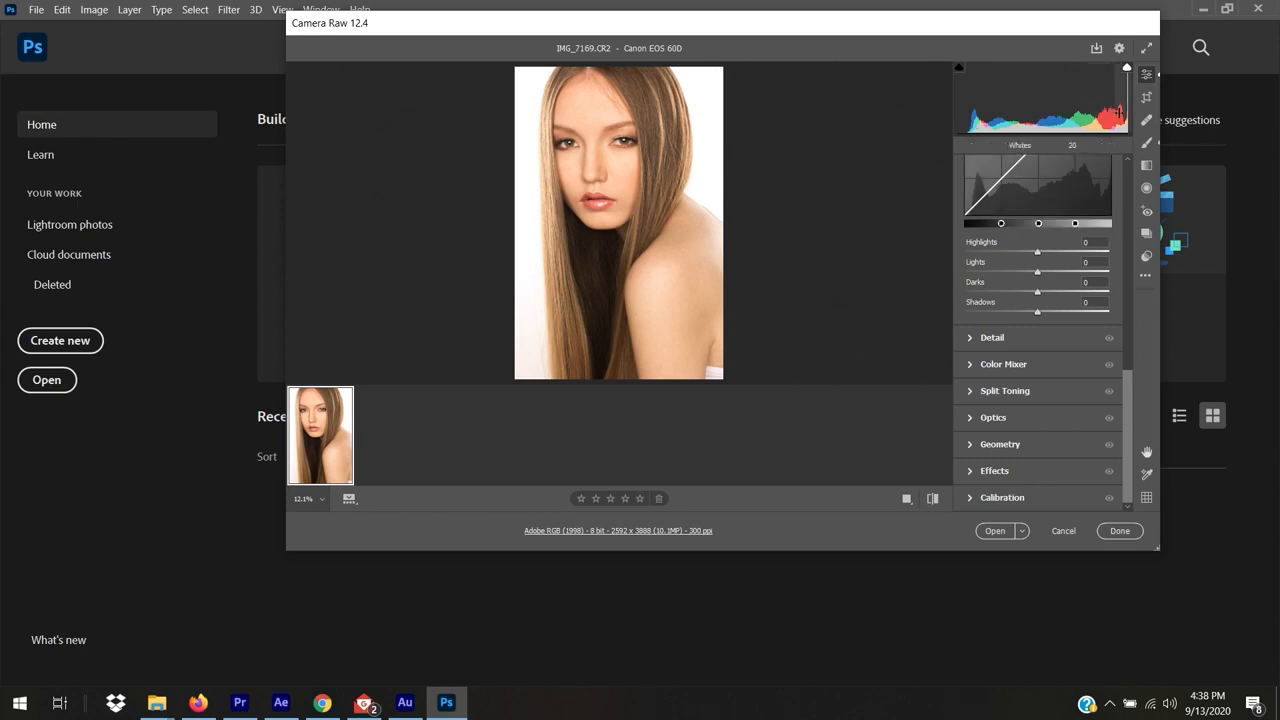
# Step: Crop the portrait to about 2440 x 3660 pixels, trimming its lower edge, and finish the Camera Raw edits
pyautogui.click(1147, 98)
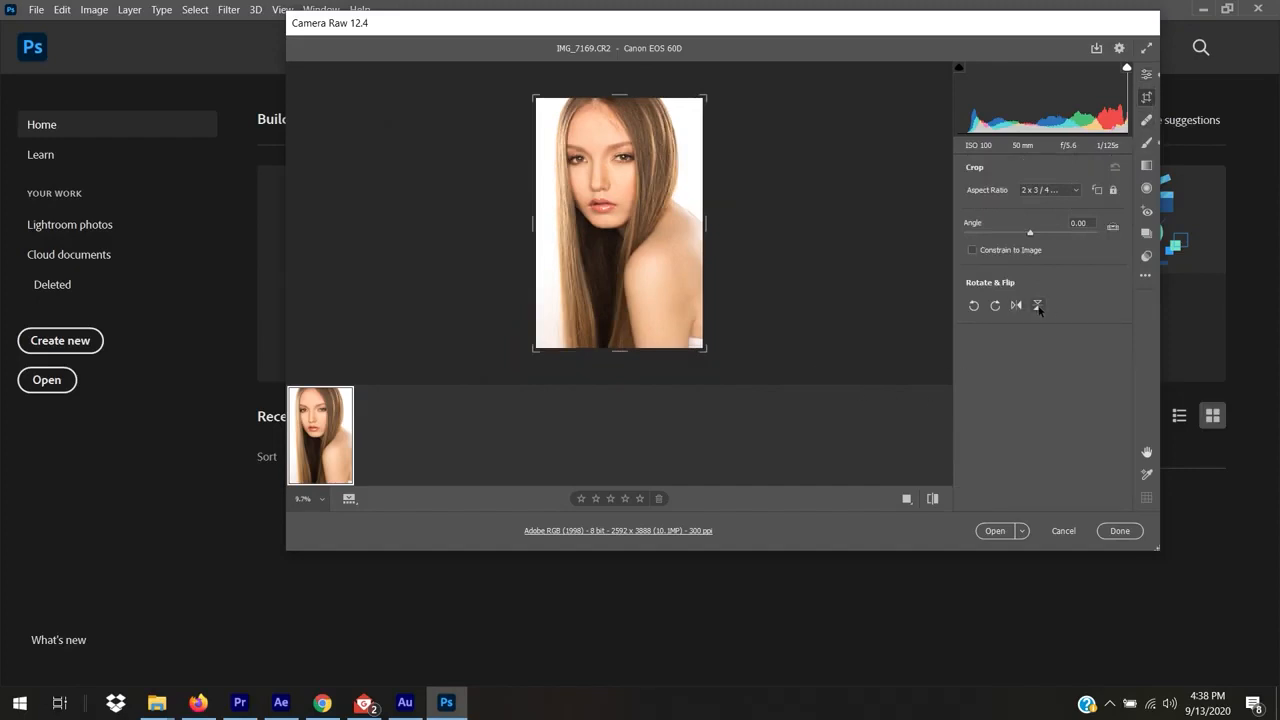
pyautogui.press('shift')
pyautogui.moveTo(619, 351); pyautogui.dragTo(622, 336)
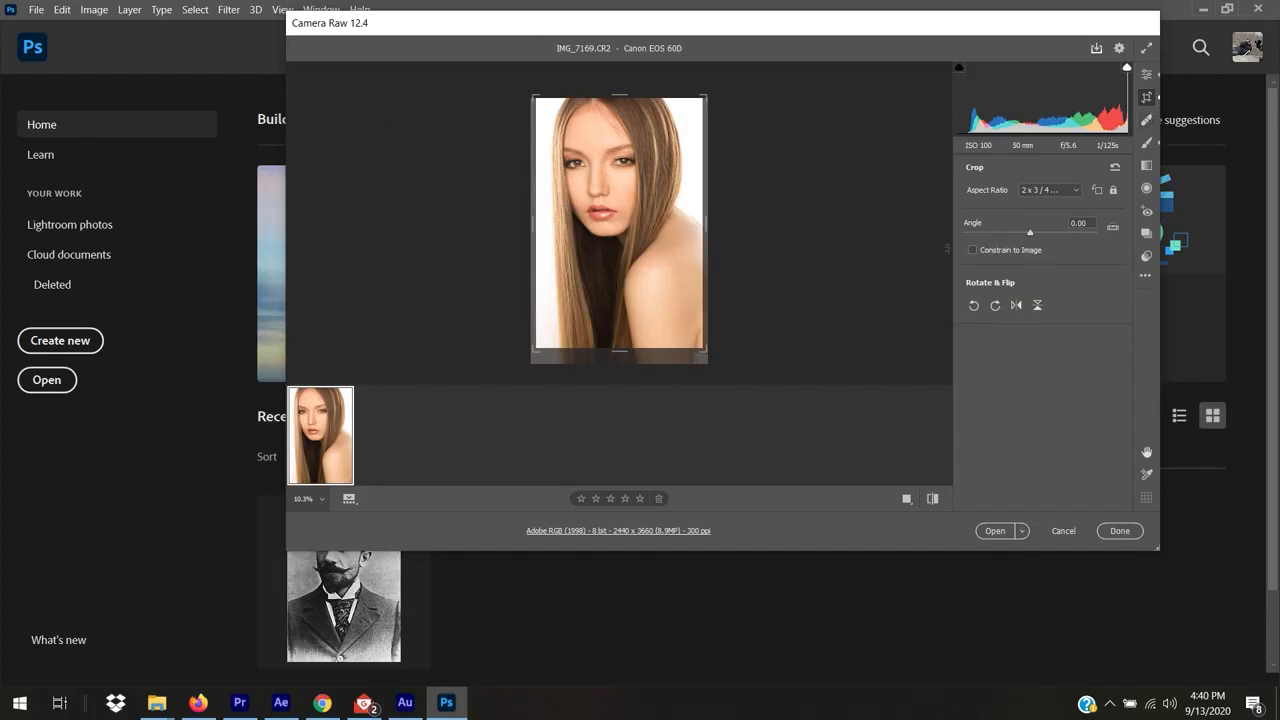
pyautogui.click(1119, 531)
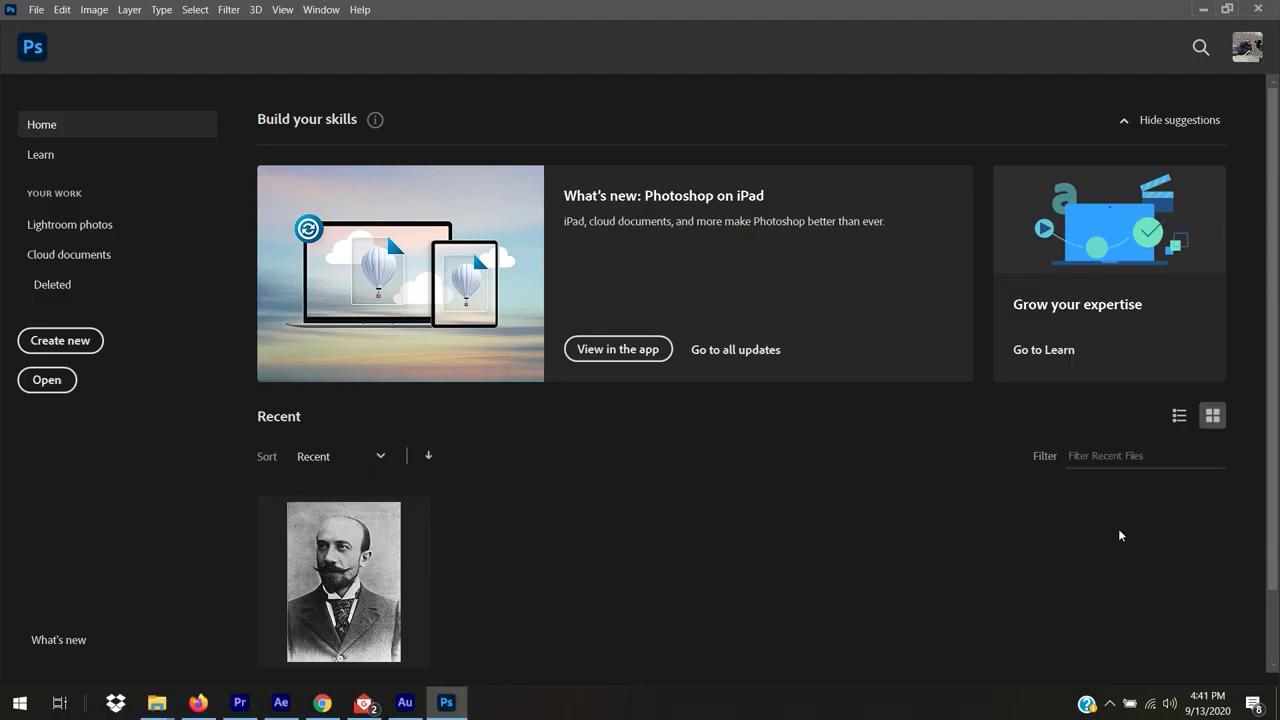
# Step: Switch to the File Explorer folder with the raw portraits and reopen IMG_7169 in Camera Raw
pyautogui.moveTo(157, 703)
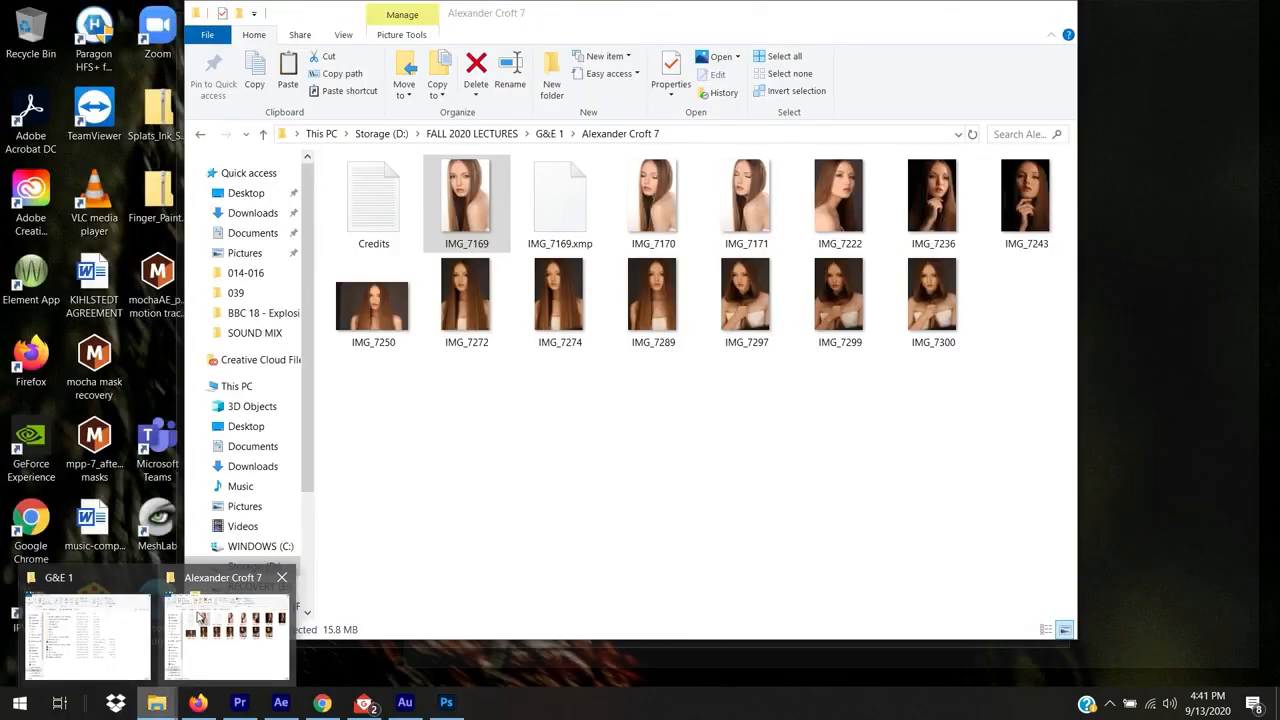
pyautogui.click(218, 624)
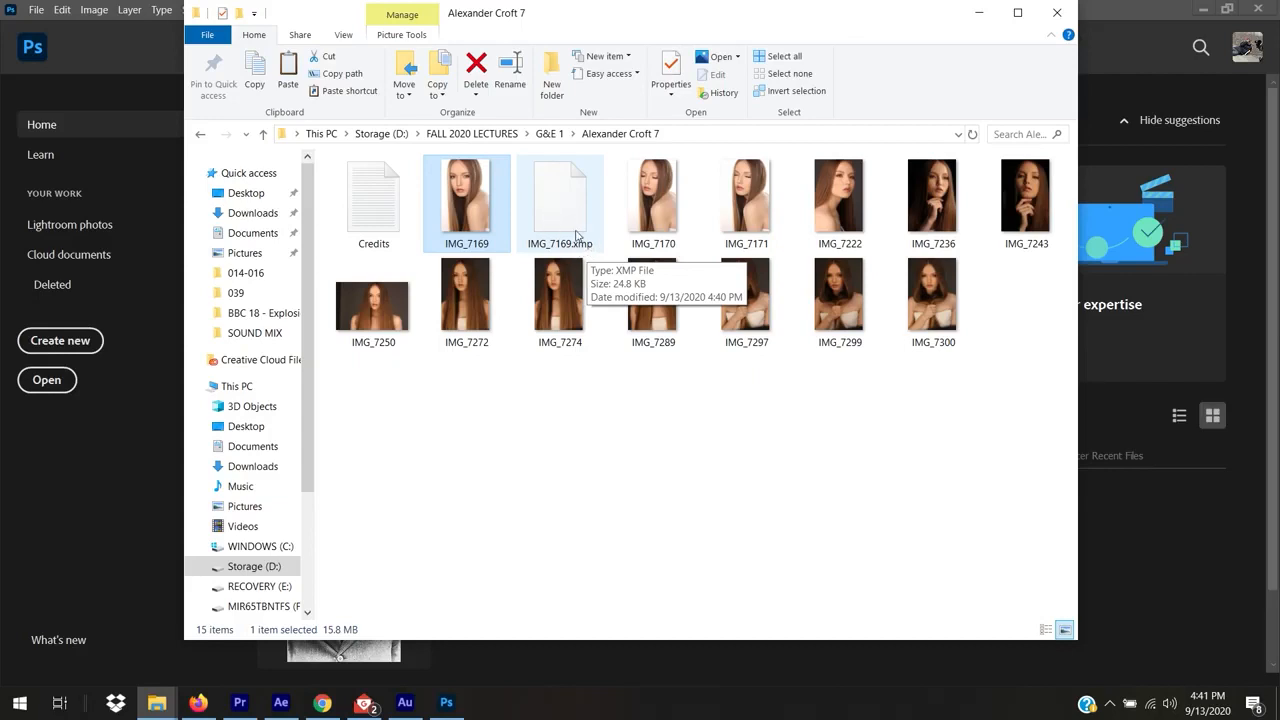
pyautogui.rightClick(468, 178)
pyautogui.moveTo(540, 270)
pyautogui.click(805, 264)
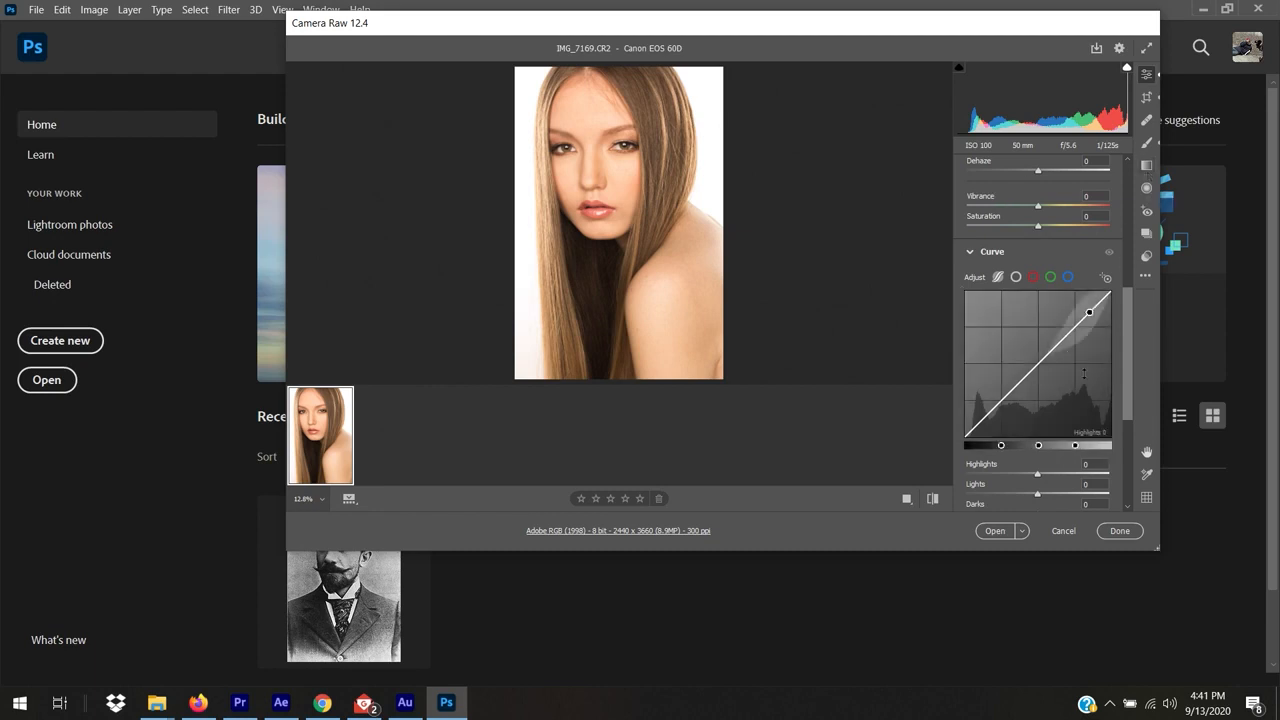
# Step: Open the adjusted raw portrait as a Photoshop document and switch to the Move tool
pyautogui.scroll(10, 1130, 354)
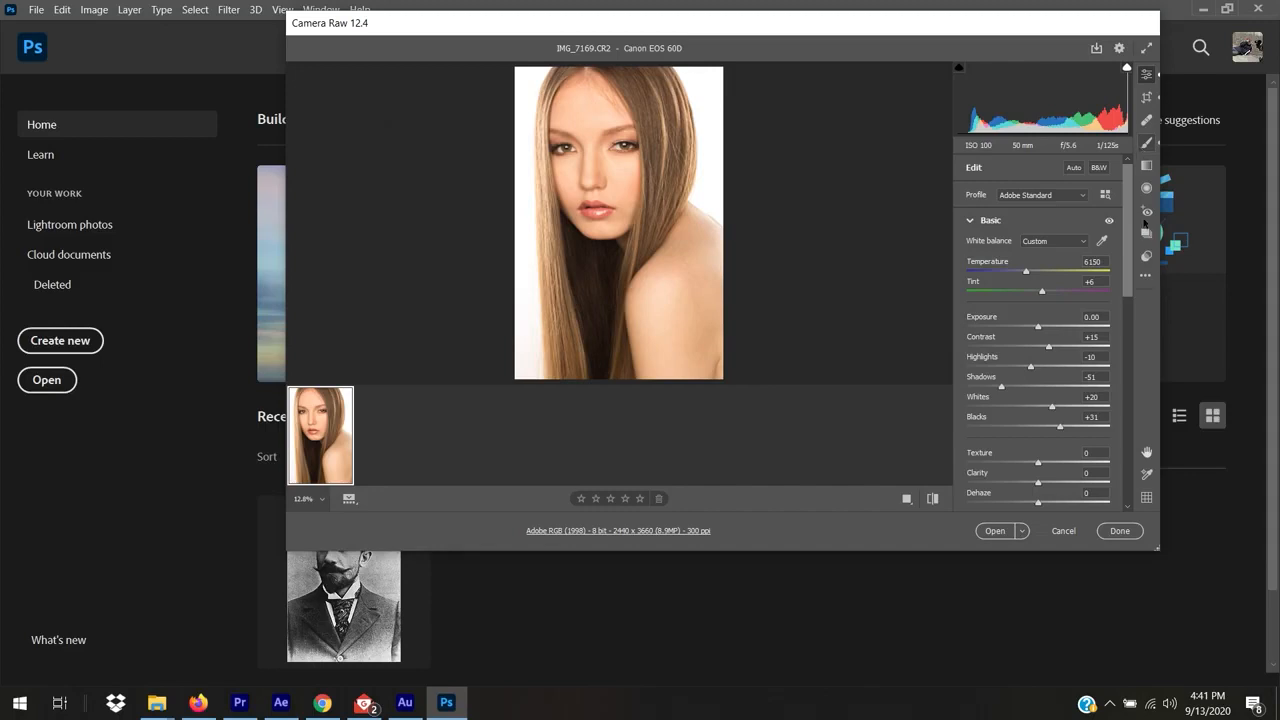
pyautogui.click(994, 531)
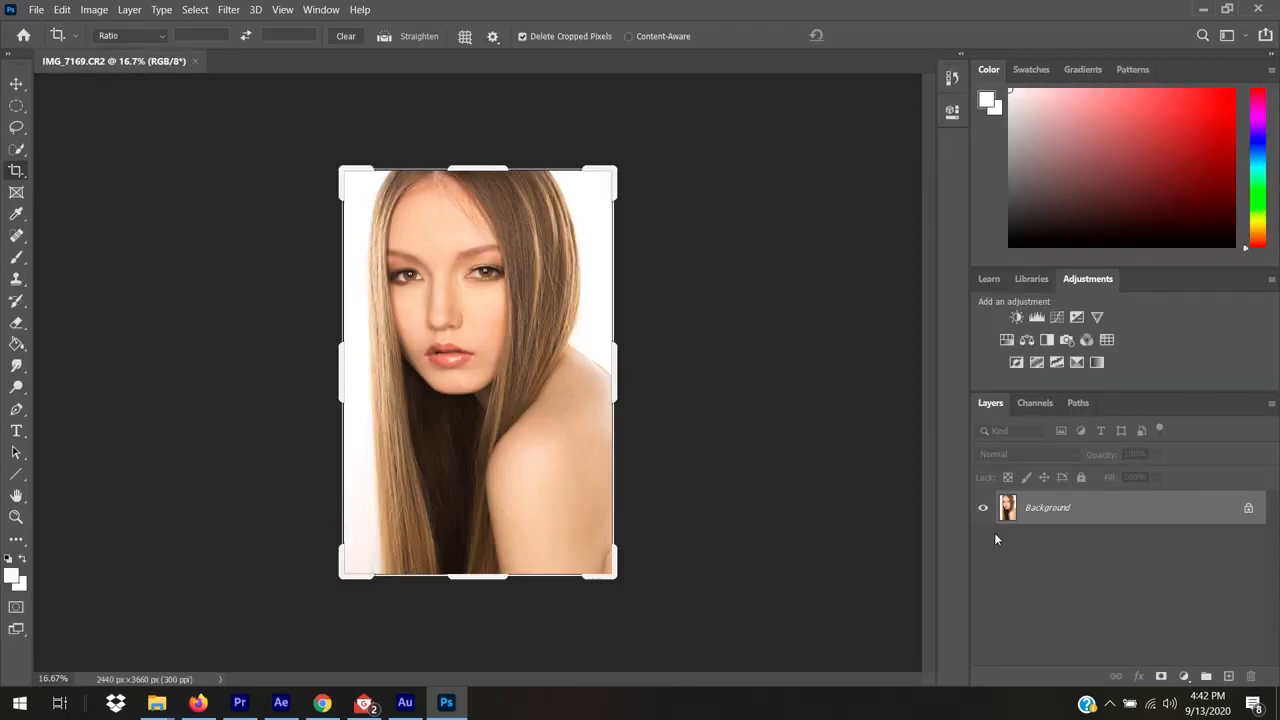
pyautogui.press('v')
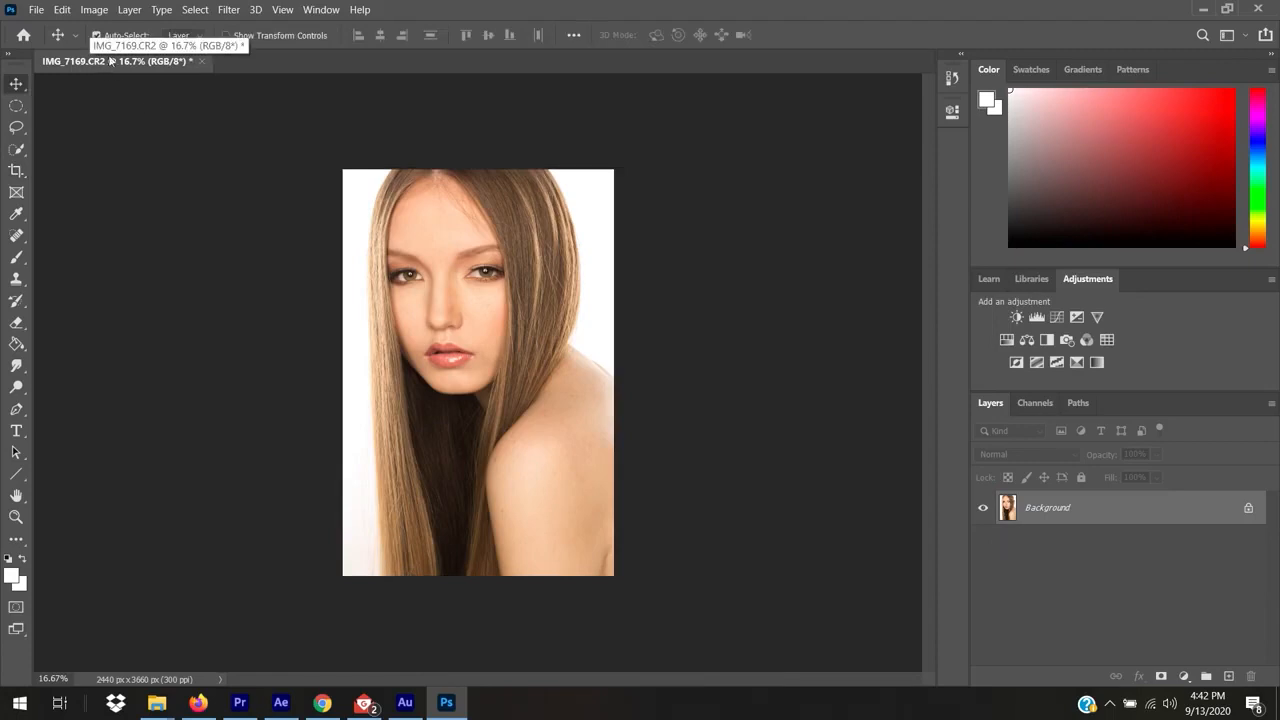
pyautogui.click(38, 8)
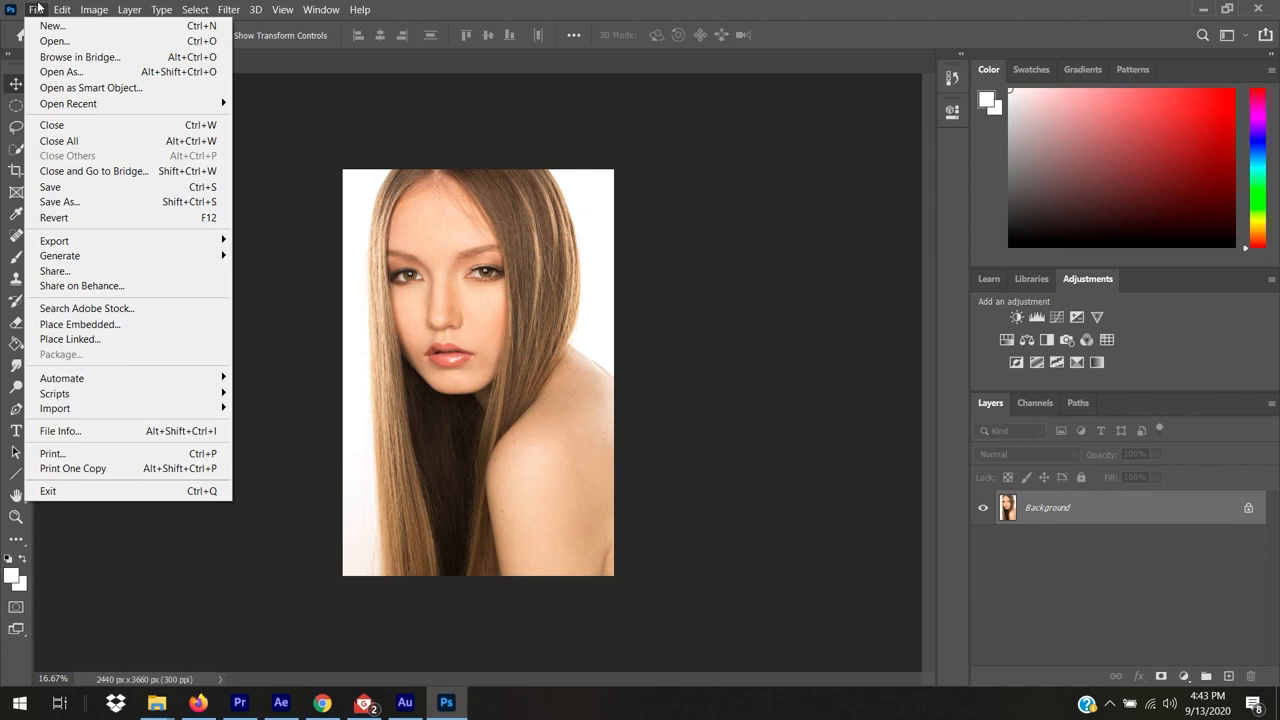
pyautogui.click(487, 7)
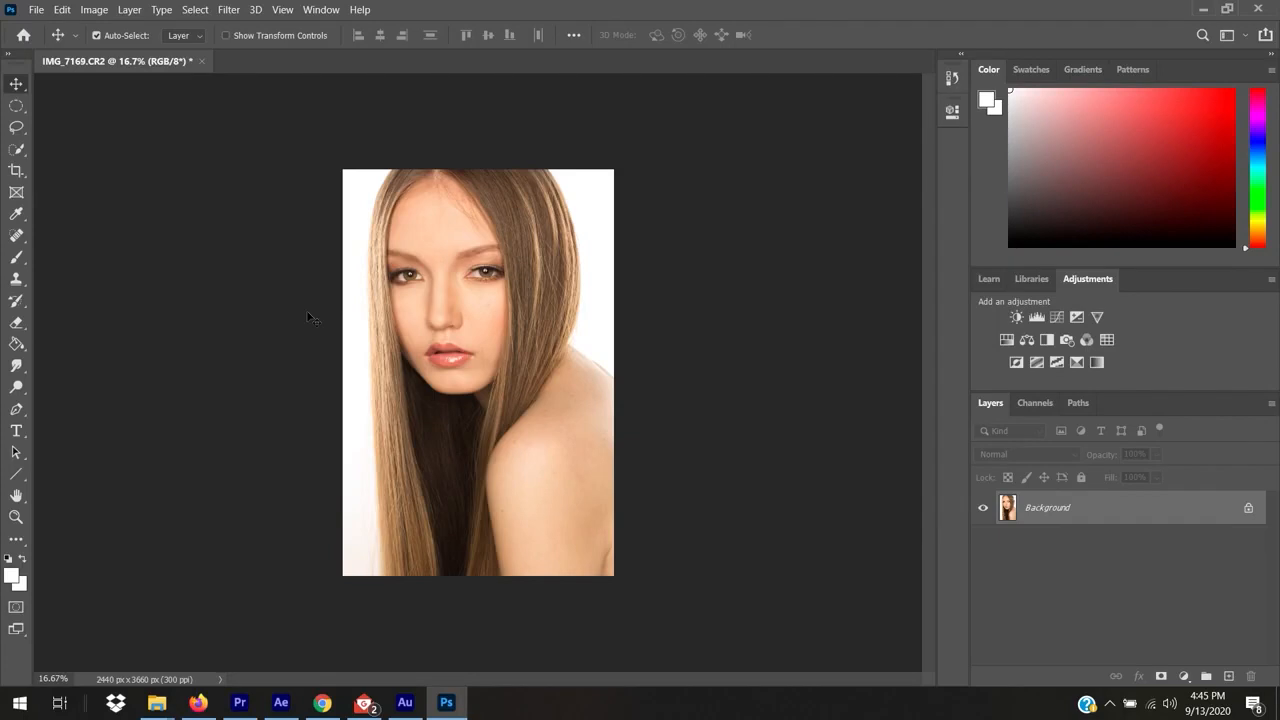
# Step: Open the Image Processor script and move its dialog aside
pyautogui.click(35, 9)
pyautogui.moveTo(128, 405)
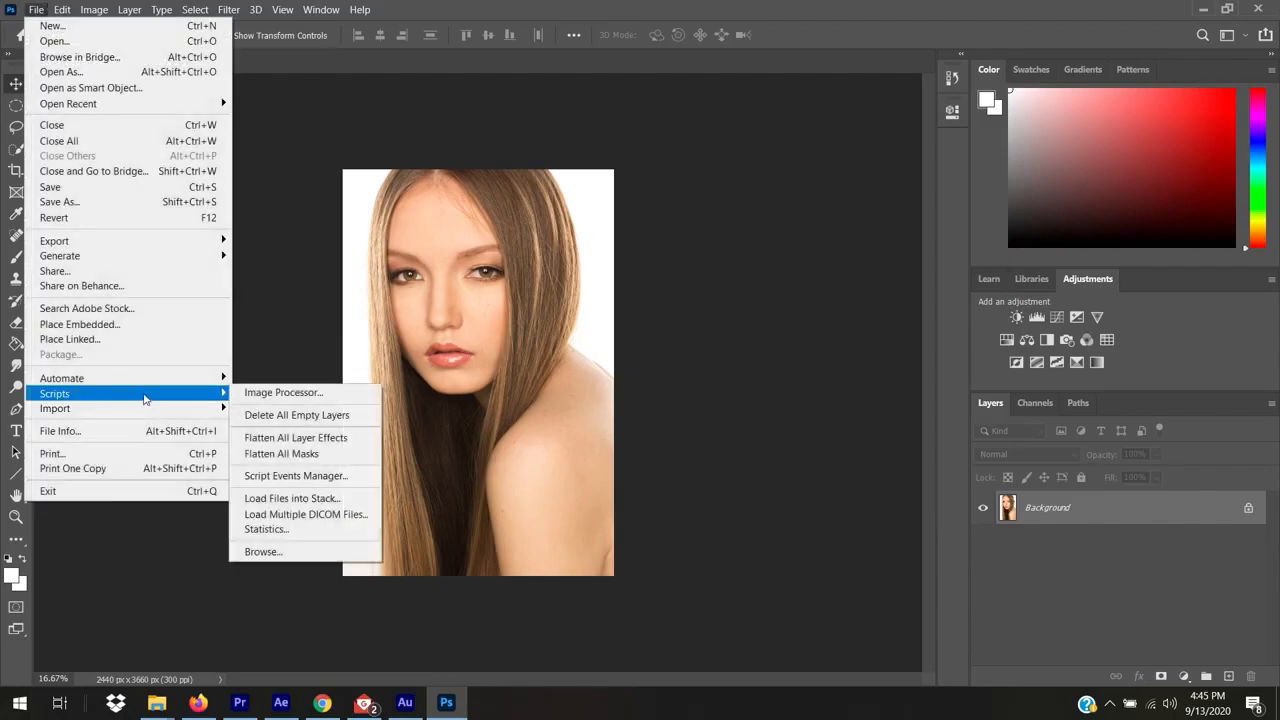
pyautogui.click(268, 395)
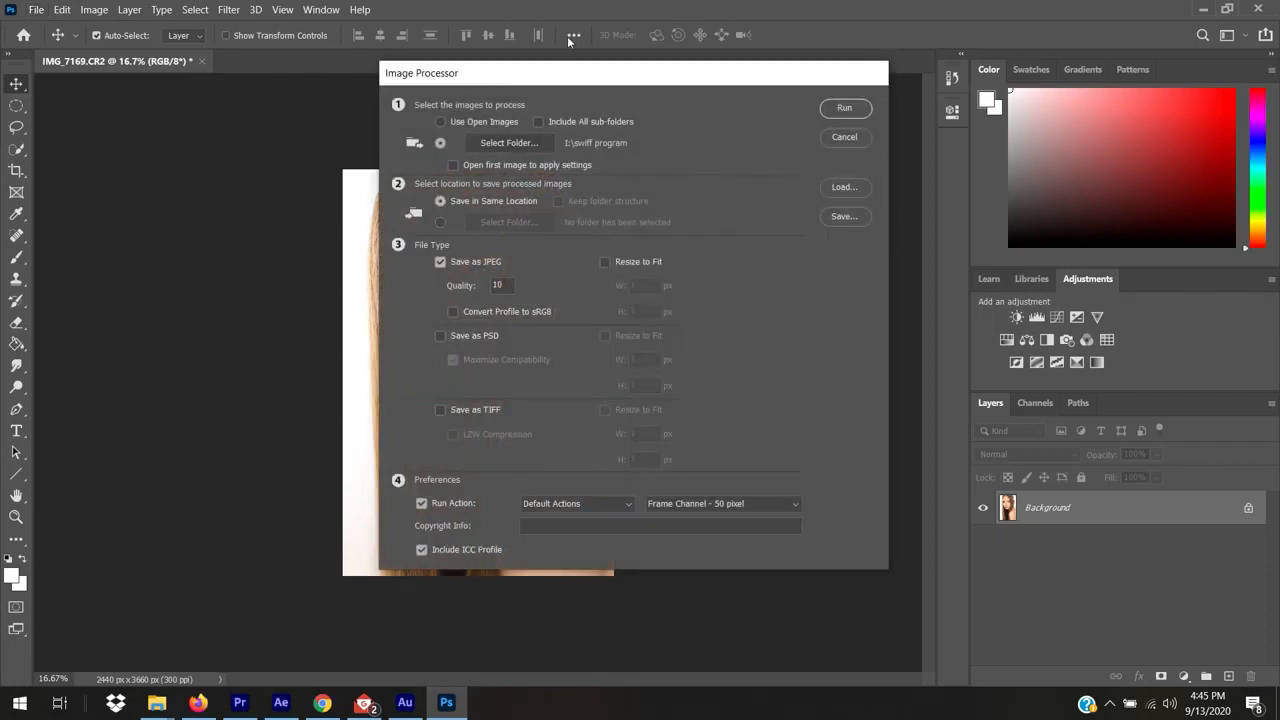
pyautogui.moveTo(567, 70); pyautogui.dragTo(262, 42)
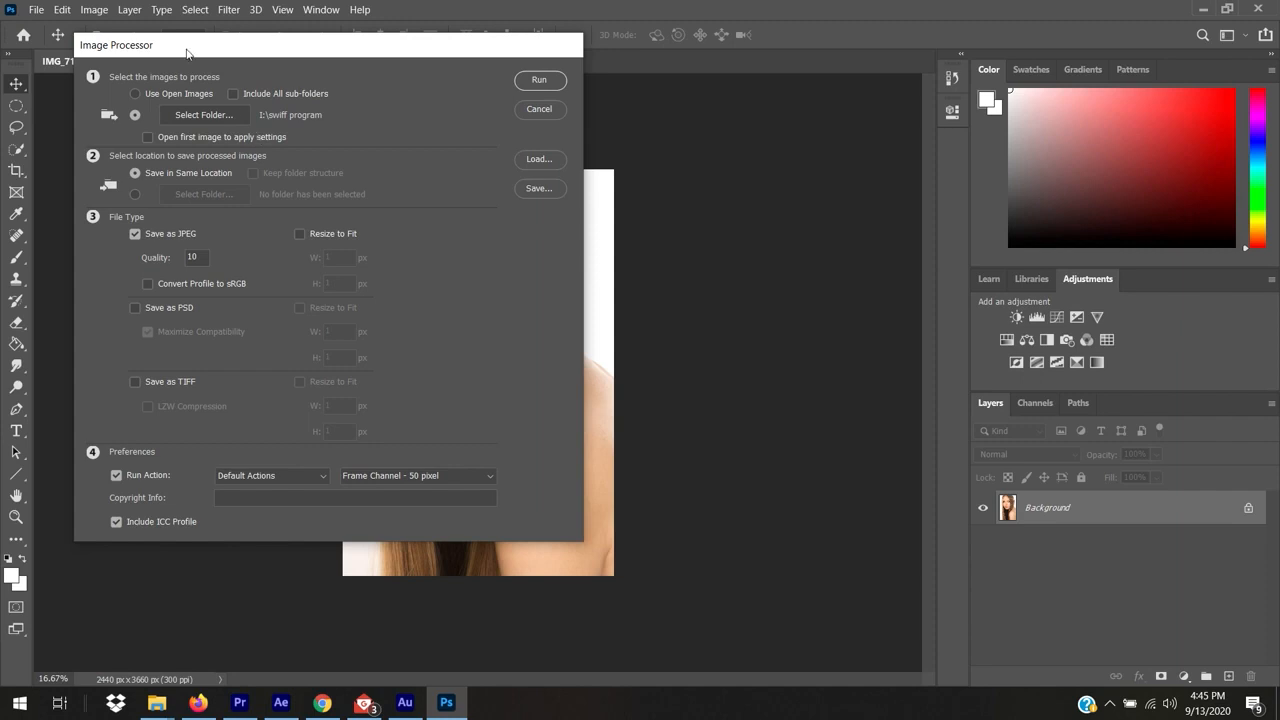
# Step: Set the raw portrait folder inside G&E 1 as the source and enable opening the first image to apply settings
pyautogui.click(134, 115)
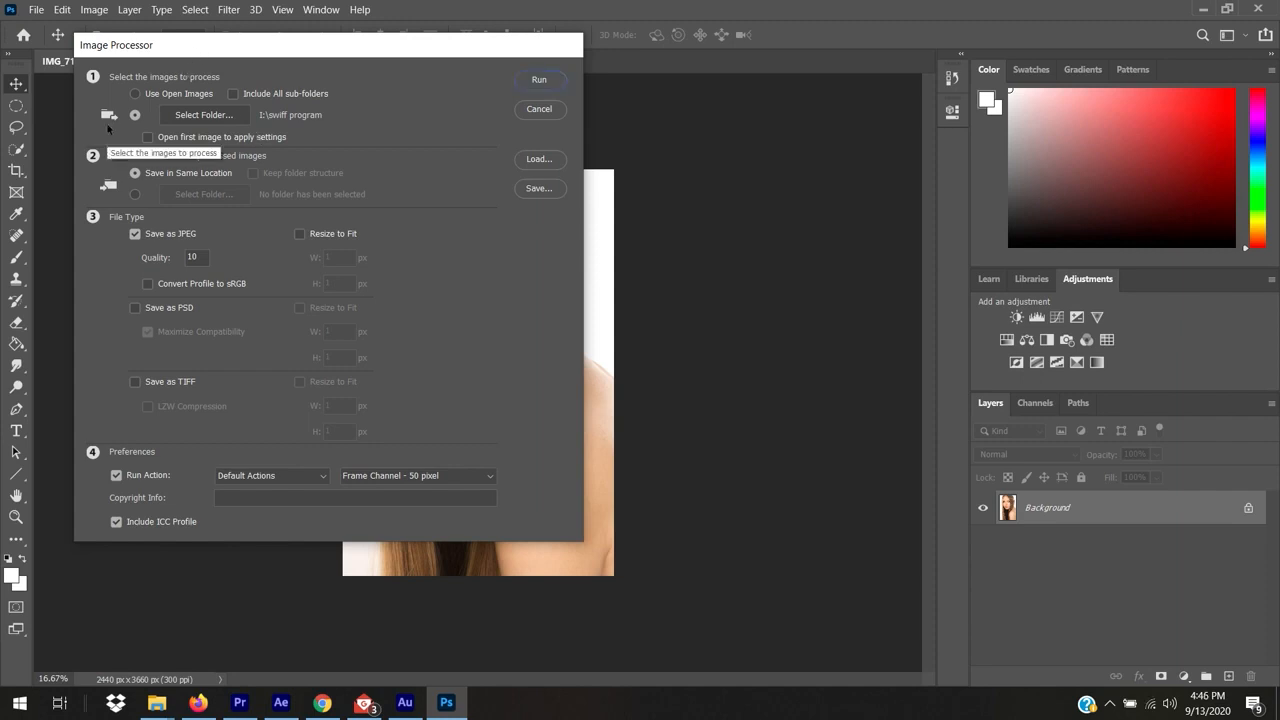
pyautogui.click(203, 115)
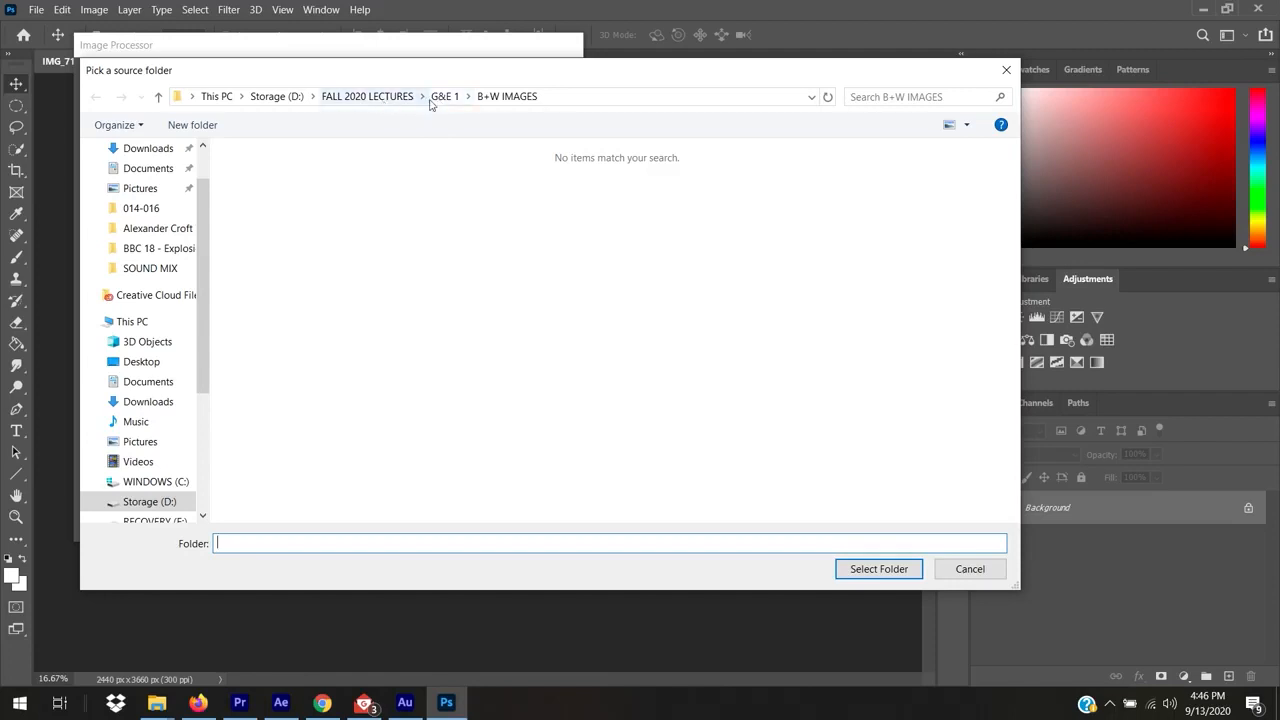
pyautogui.click(386, 100)
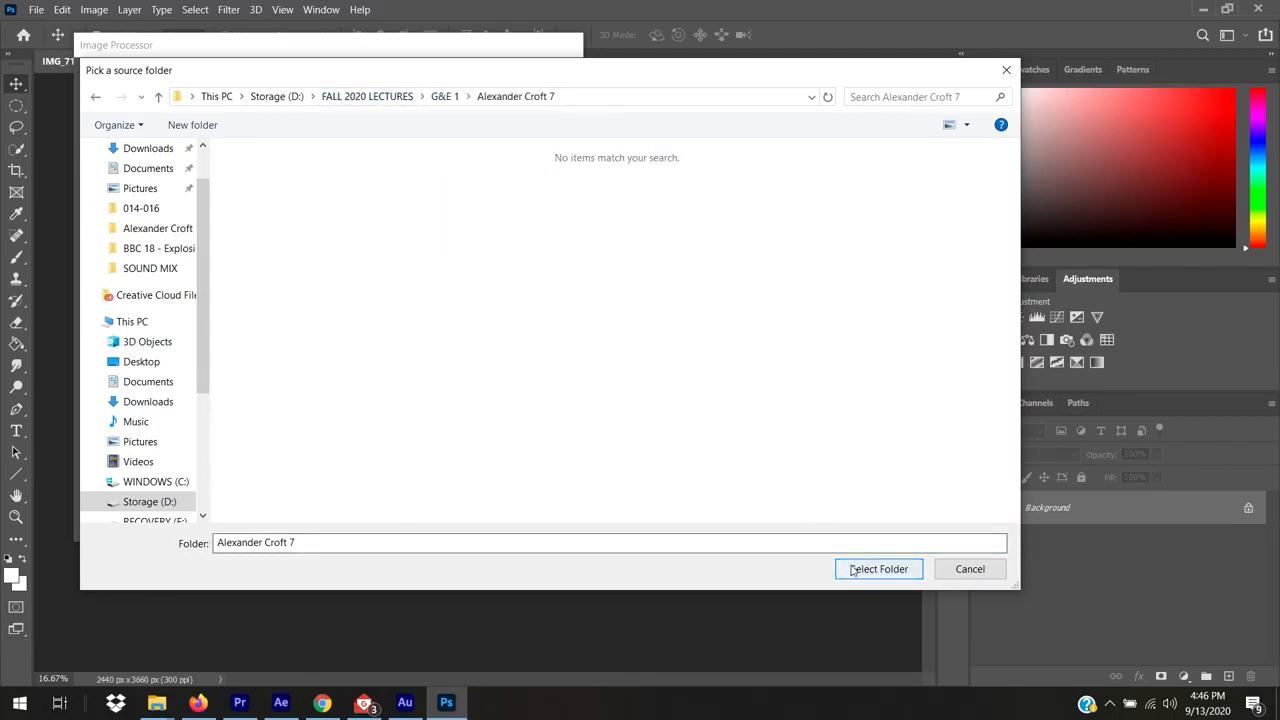
pyautogui.click(847, 564)
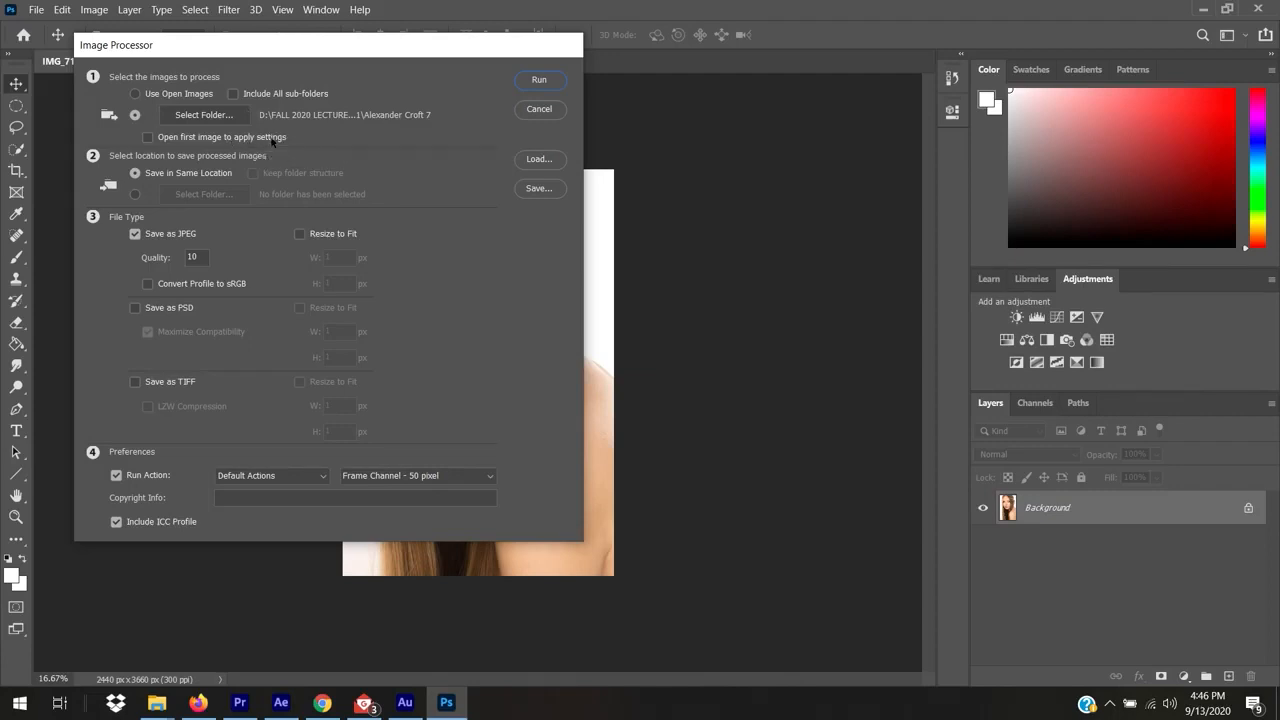
pyautogui.click(271, 141)
# Step: Create a new folder named EXPORTS inside the source folder and set it as the destination for the processed images
pyautogui.click(135, 194)
pyautogui.click(195, 194)
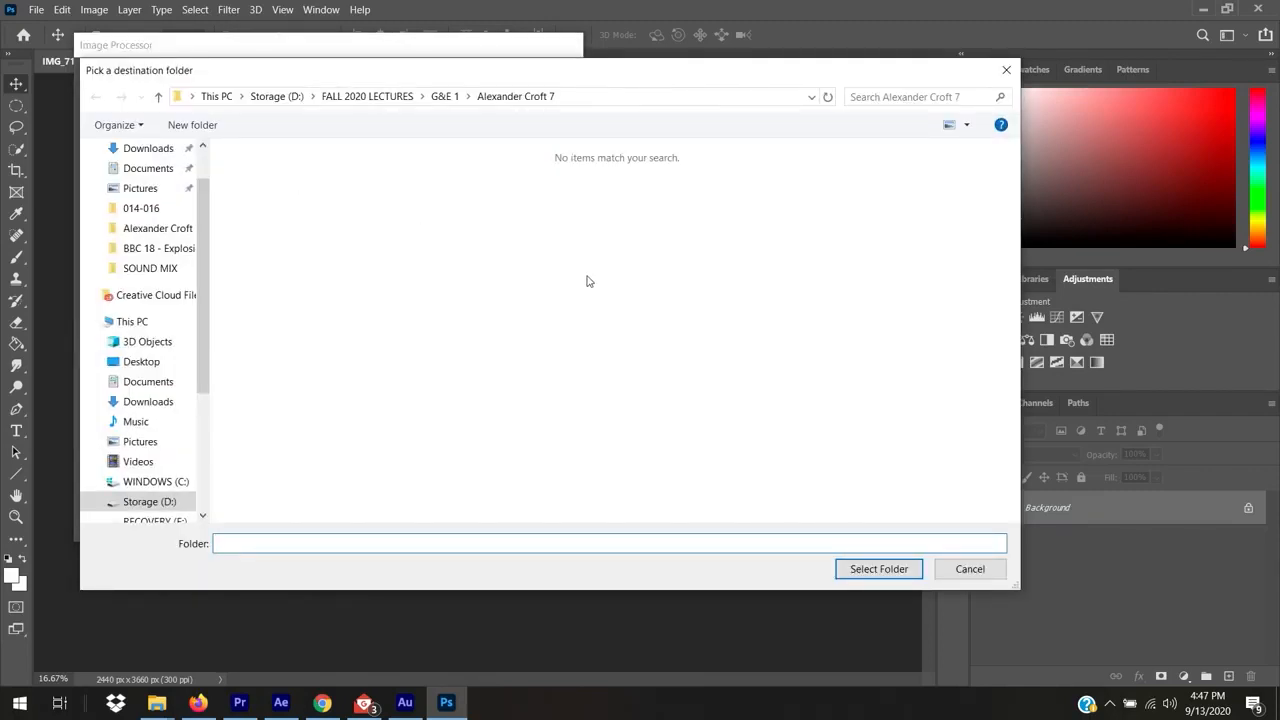
pyautogui.rightClick(587, 279)
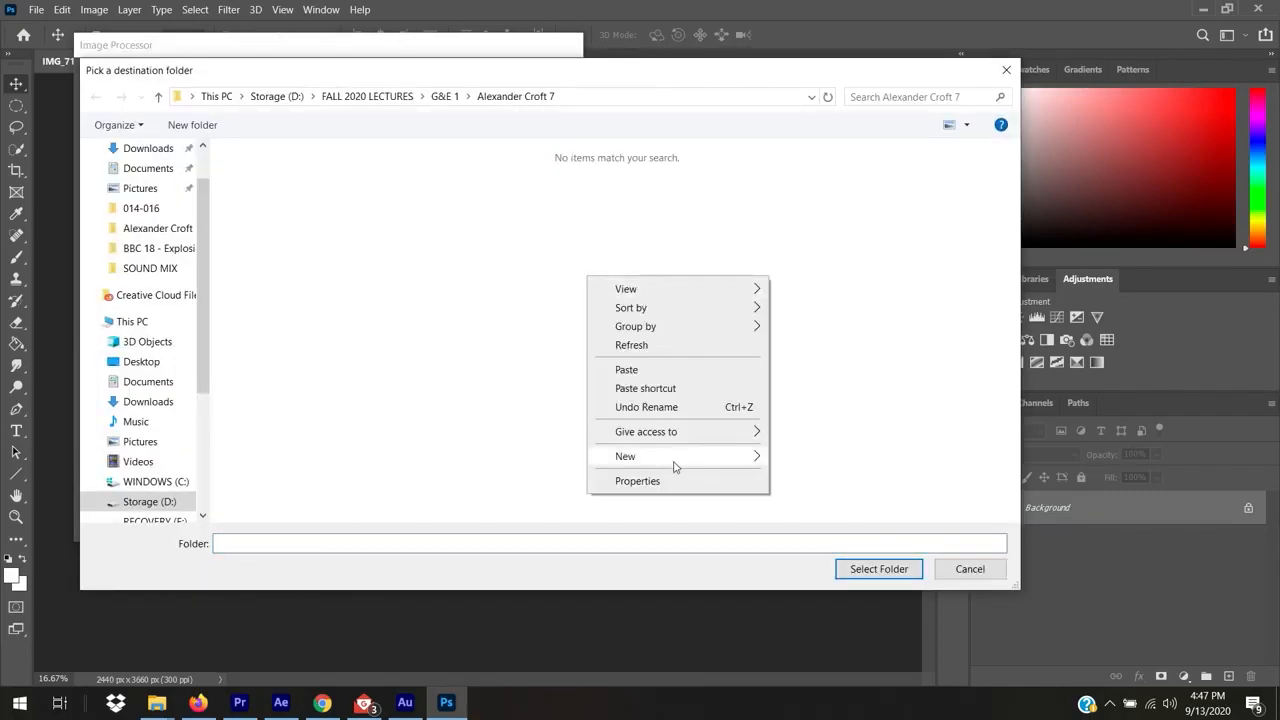
pyautogui.moveTo(676, 464)
pyautogui.click(821, 451)
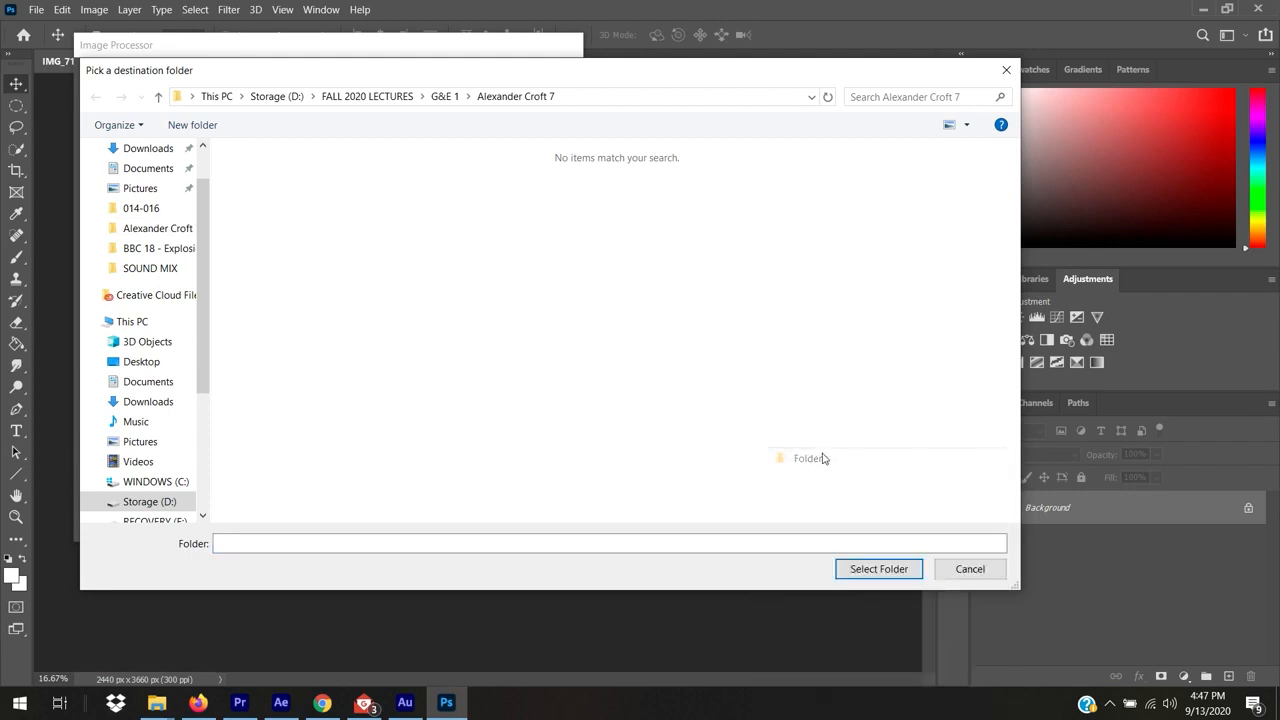
pyautogui.write('EXPORTS')
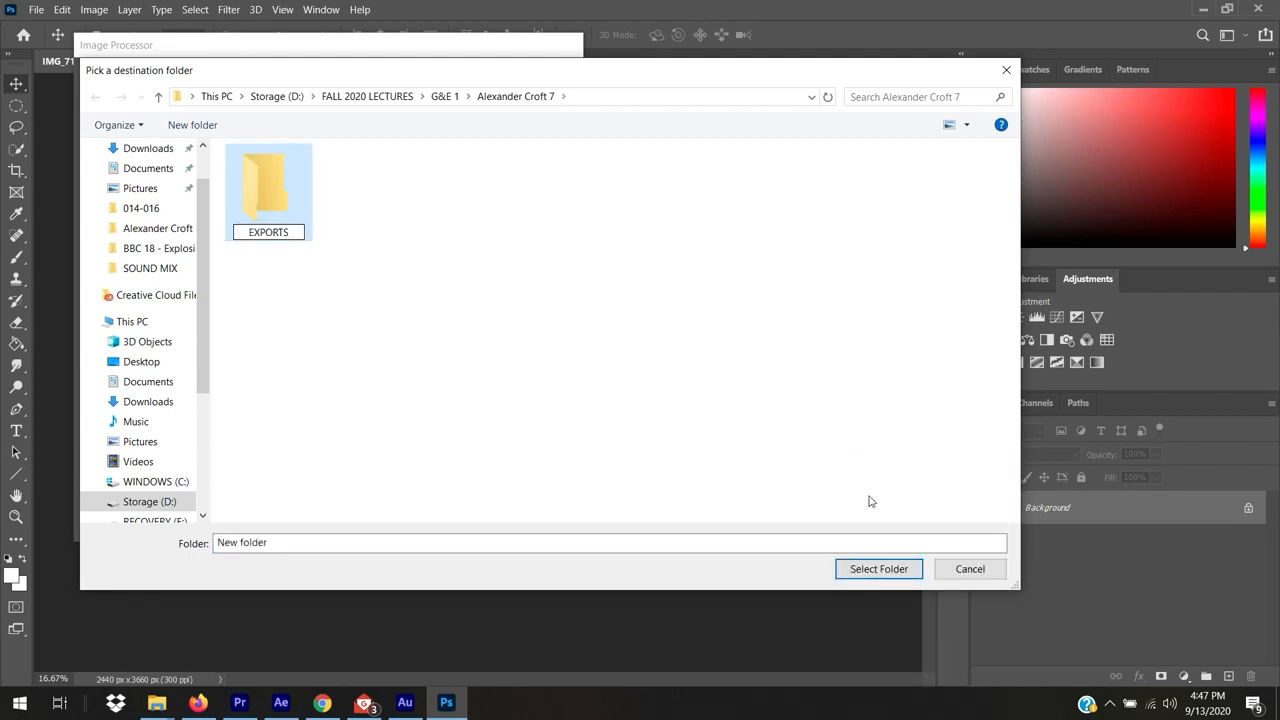
pyautogui.click(879, 568)
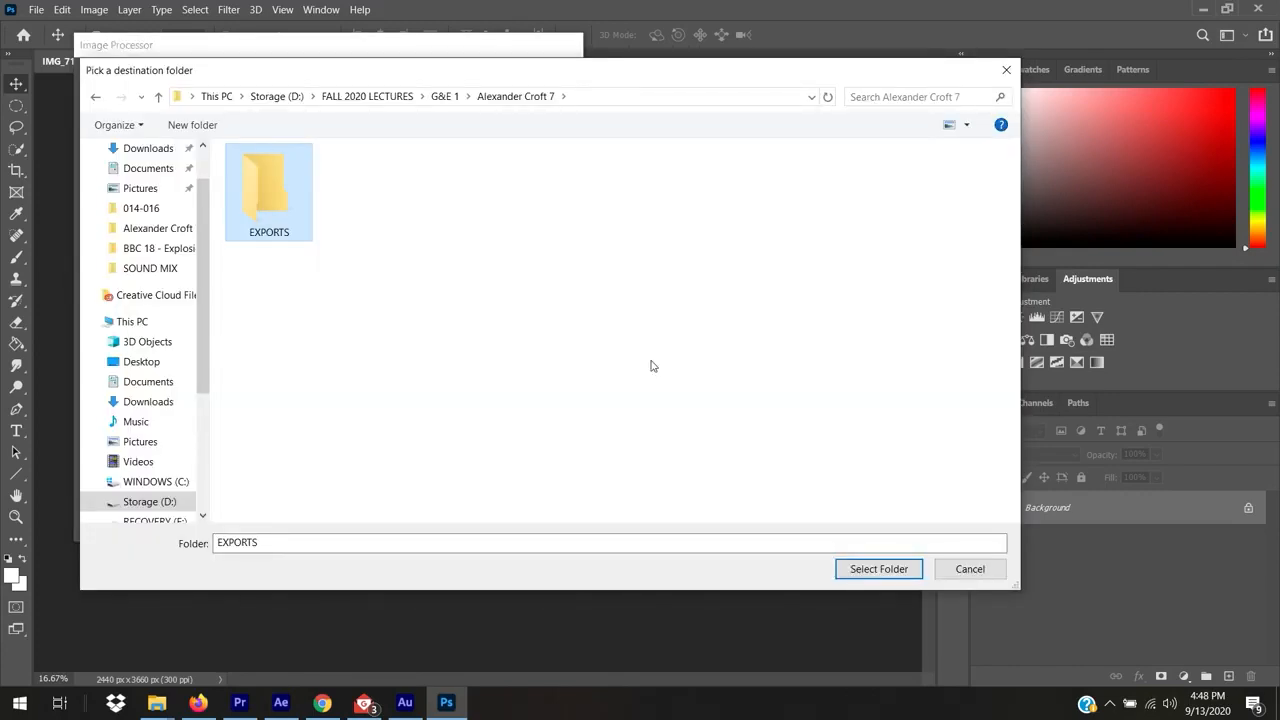
pyautogui.click(864, 570)
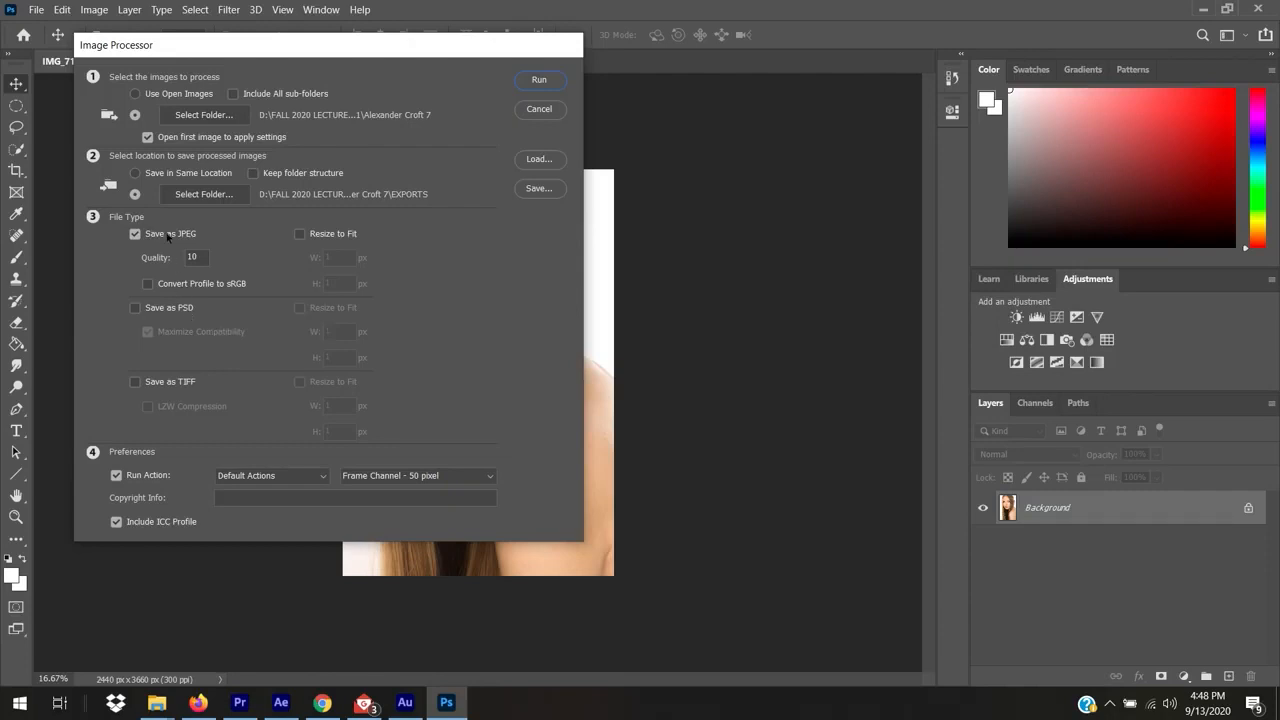
# Step: Set the JPEG quality to 12 and try the Resize to Fit option, turning it back off
pyautogui.doubleClick(205, 258)
pyautogui.write('12')
pyautogui.click(299, 234)
pyautogui.click(326, 235)
# Step: Look through the available default actions, turn off Run Action, and activate the Copyright Info field
pyautogui.click(160, 478)
pyautogui.click(160, 478)
pyautogui.click(275, 481)
pyautogui.click(403, 476)
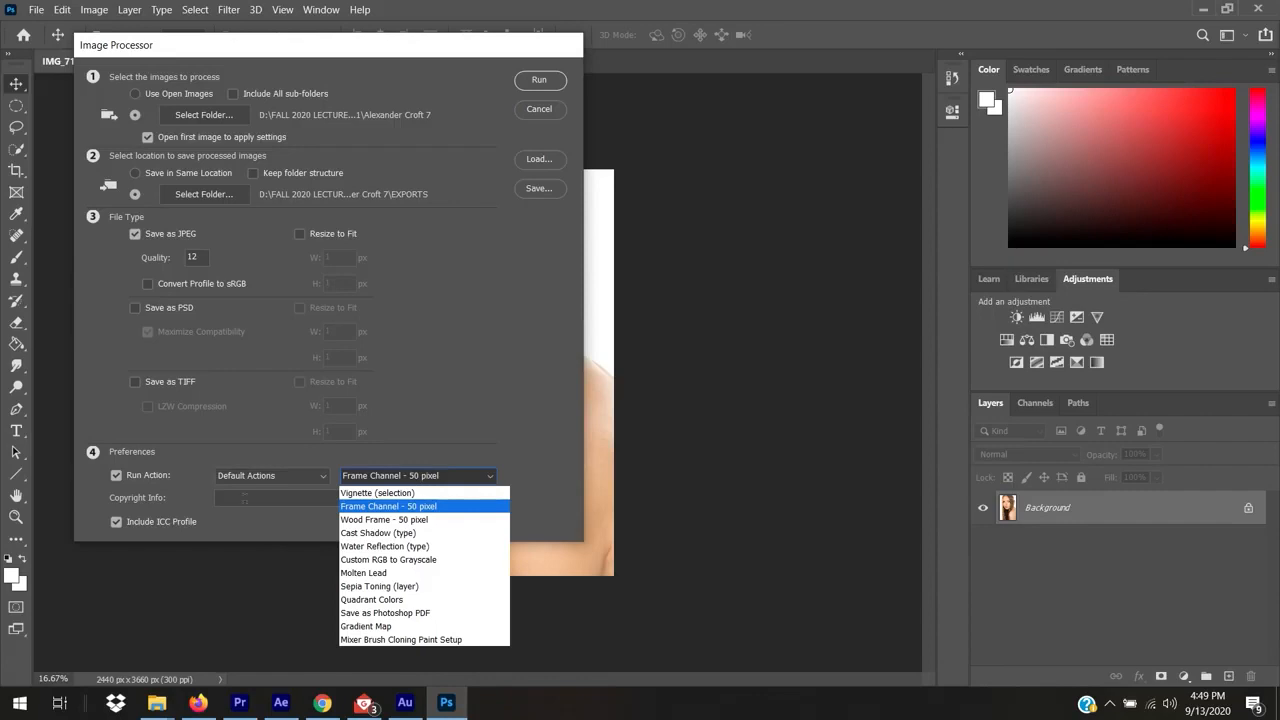
pyautogui.click(116, 475)
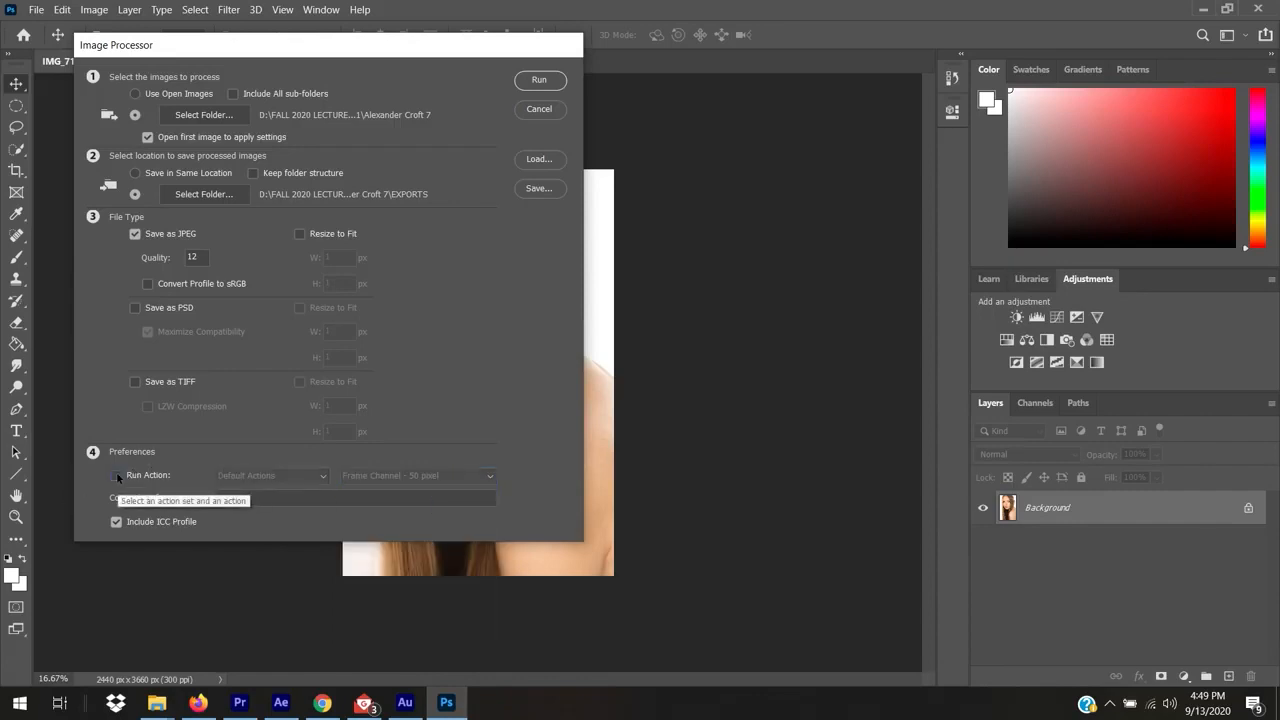
pyautogui.click(116, 475)
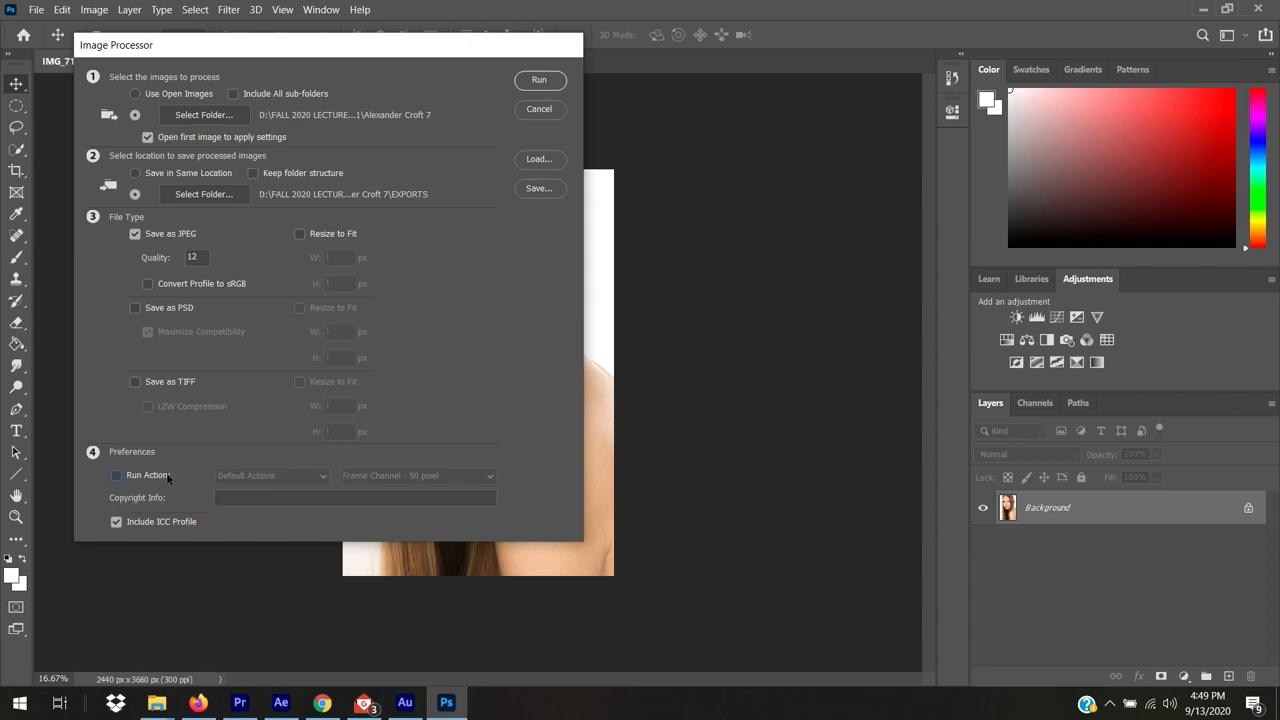
pyautogui.click(230, 497)
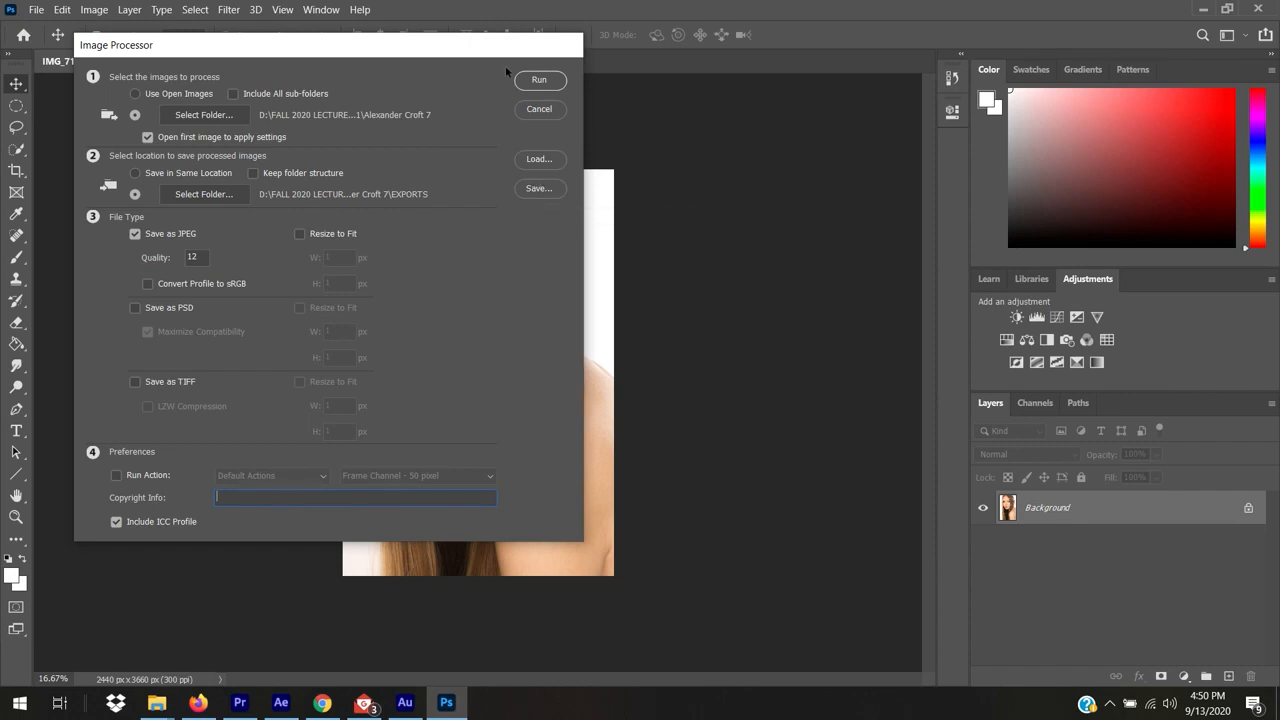
# Step: Run the Image Processor and open the first raw portrait with its white balance temperature set to 4700 as the batch settings
pyautogui.click(539, 80)
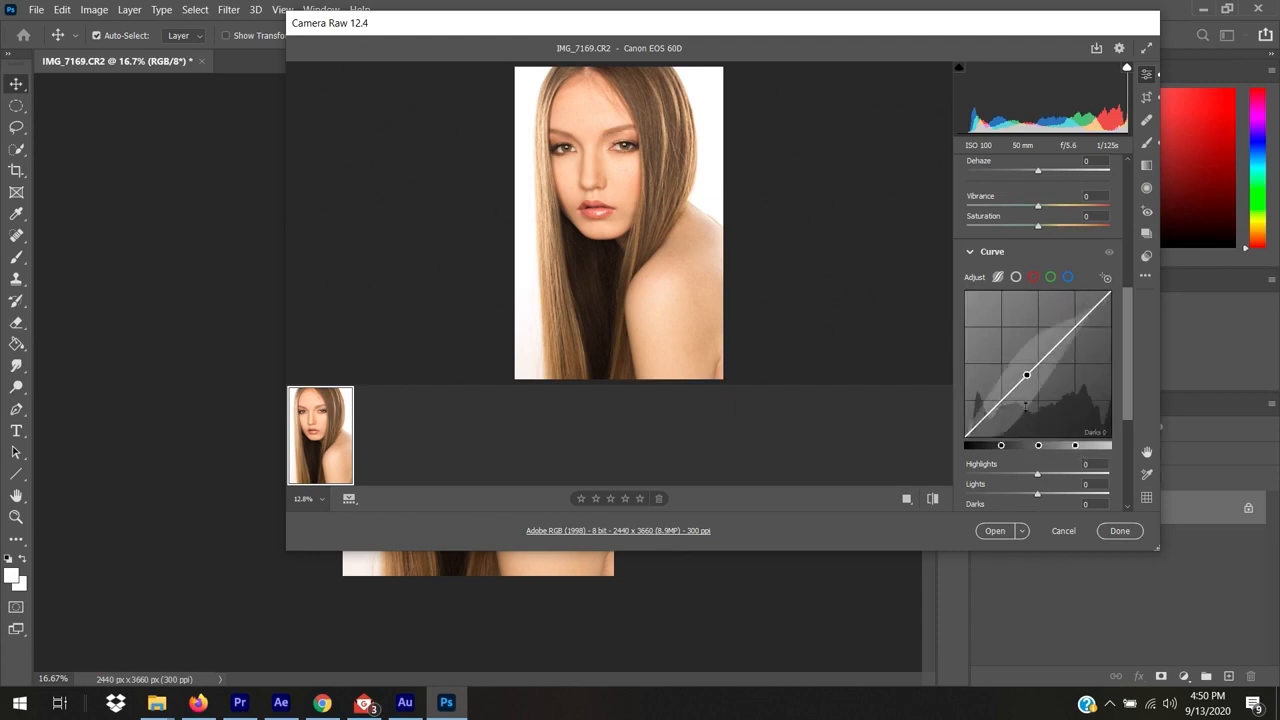
pyautogui.moveTo(1048, 349); pyautogui.dragTo(1044, 358)
pyautogui.moveTo(1128, 374); pyautogui.dragTo(1127, 213)
pyautogui.moveTo(1027, 274); pyautogui.dragTo(1011, 286)
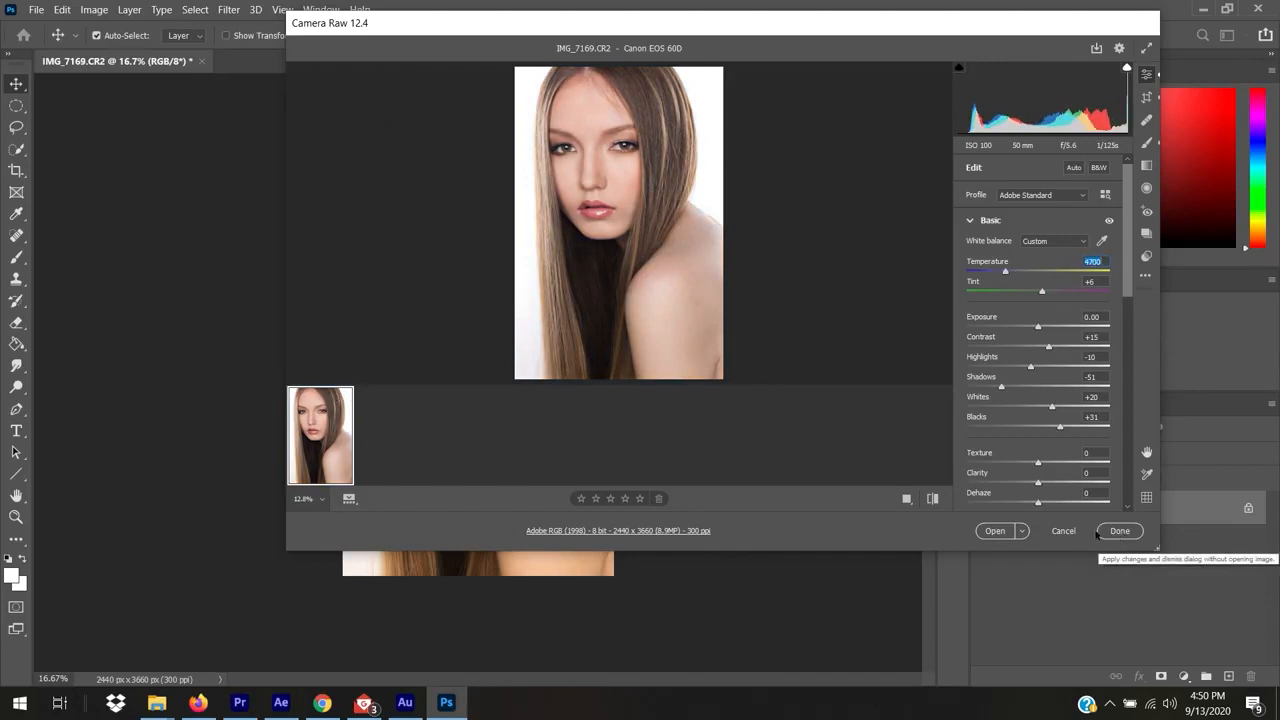
pyautogui.click(998, 531)
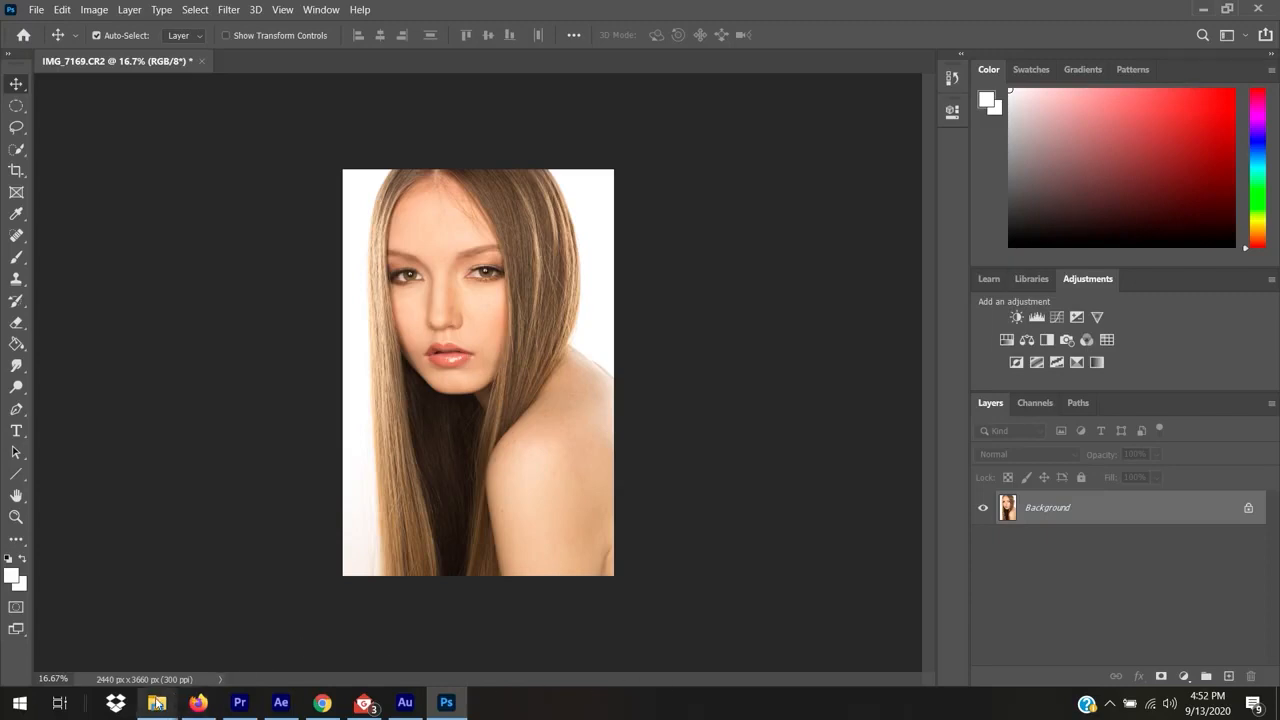
# Step: Switch to File Explorer and open the EXPORTS folder to check the batch-processed images
pyautogui.moveTo(157, 702)
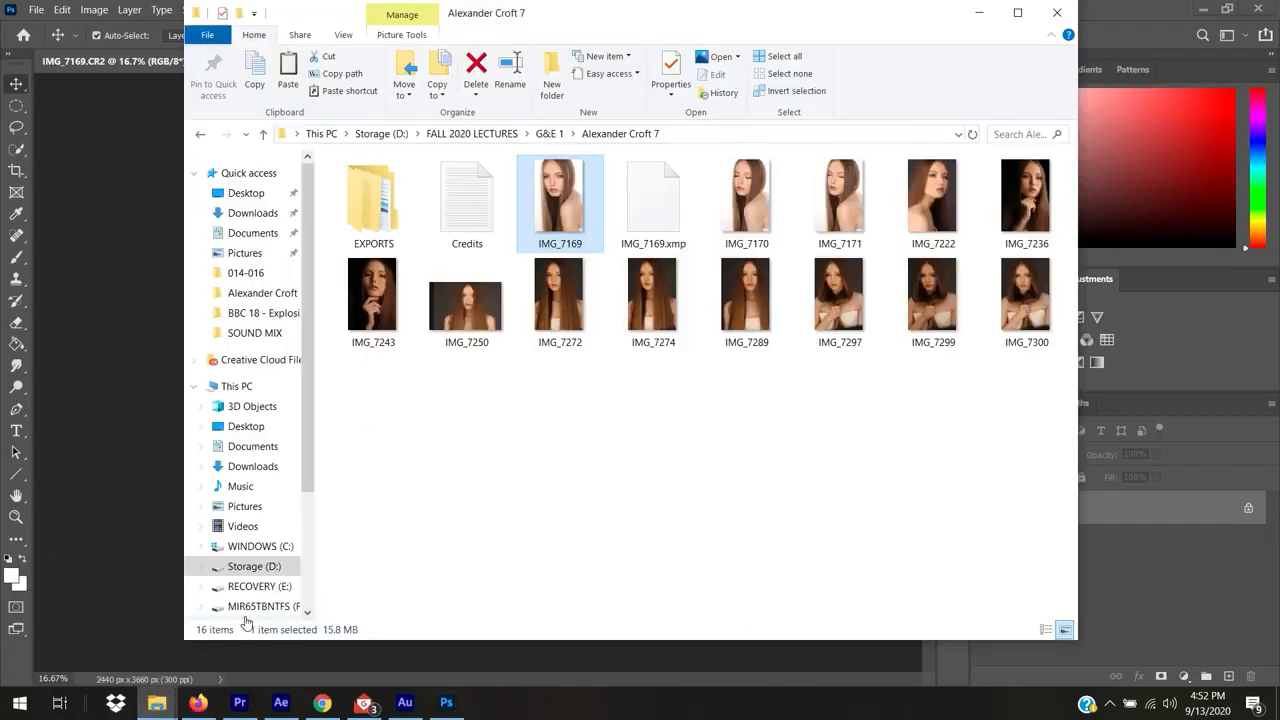
pyautogui.click(245, 624)
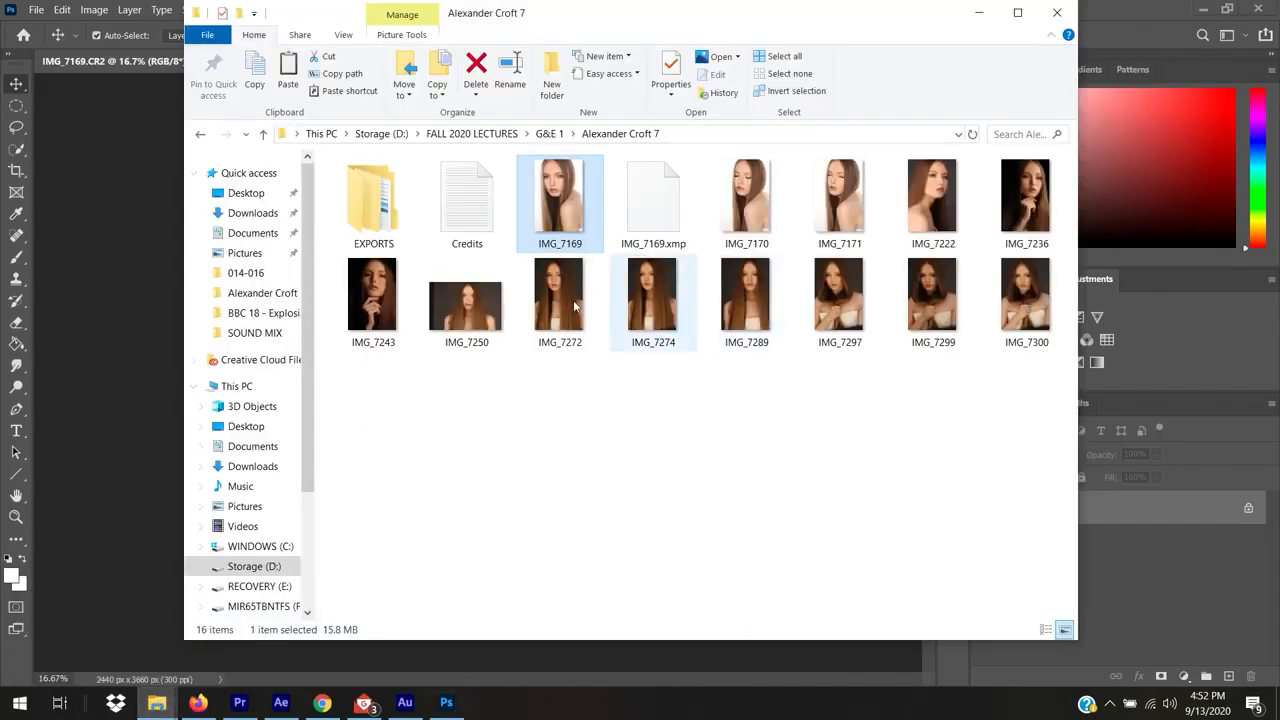
pyautogui.click(358, 207)
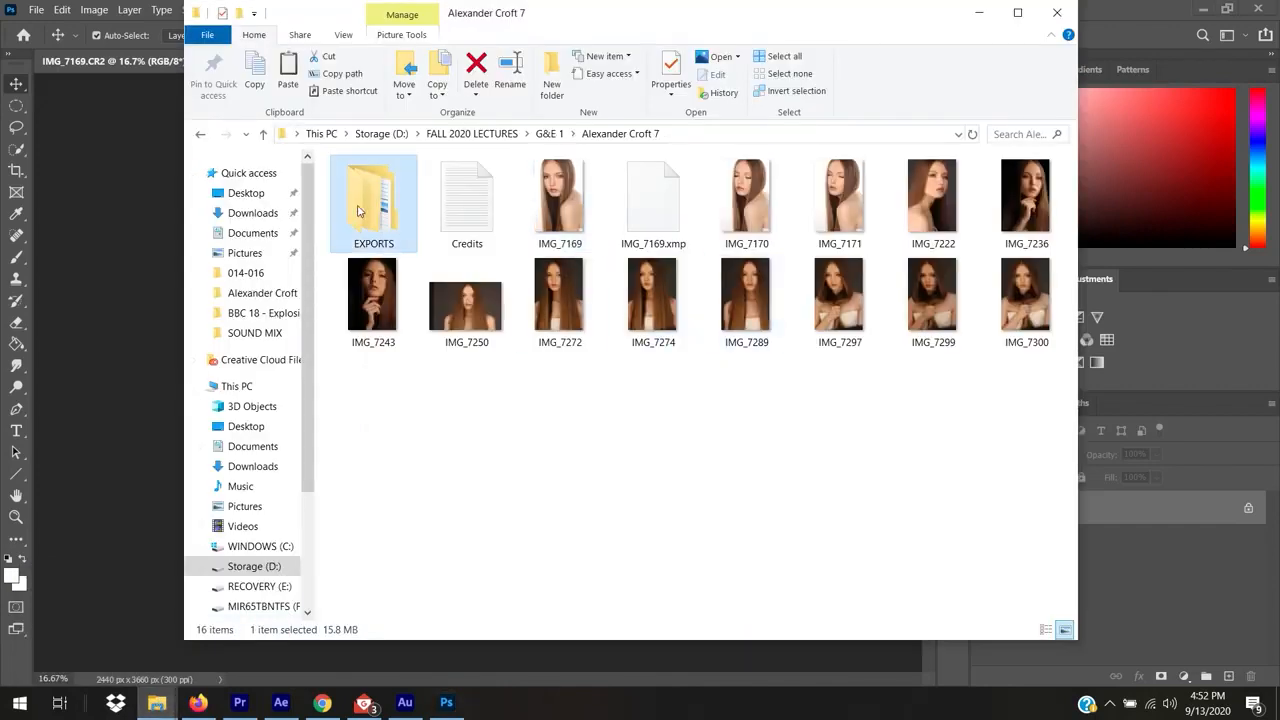
pyautogui.doubleClick(363, 188)
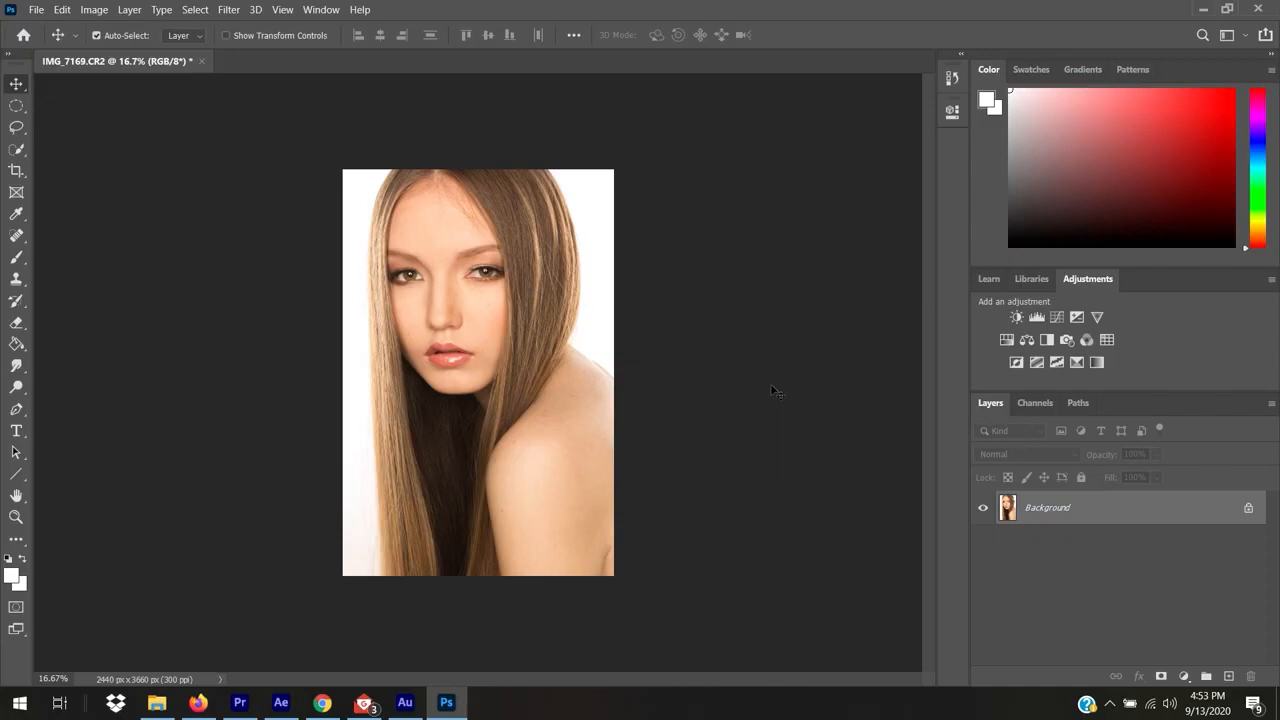
# Step: Open the portrait in the Liquify filter and activate the Bloat tool
pyautogui.click(240, 9)
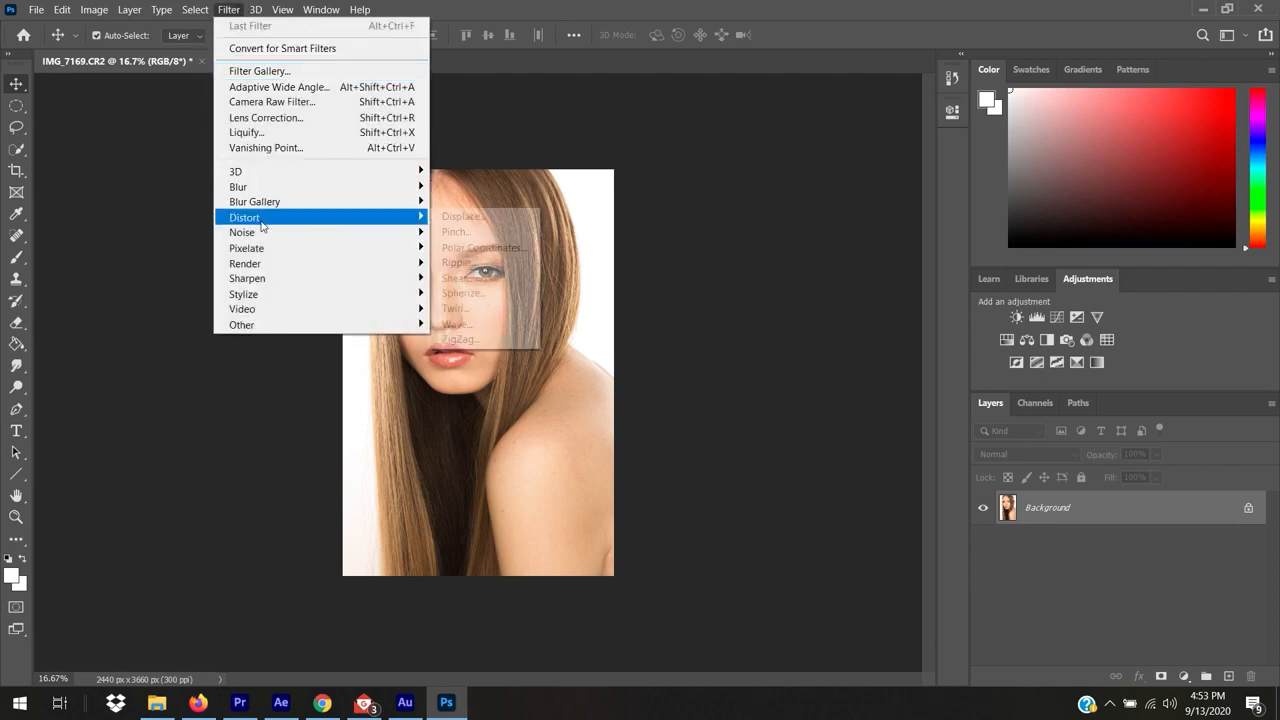
pyautogui.click(286, 140)
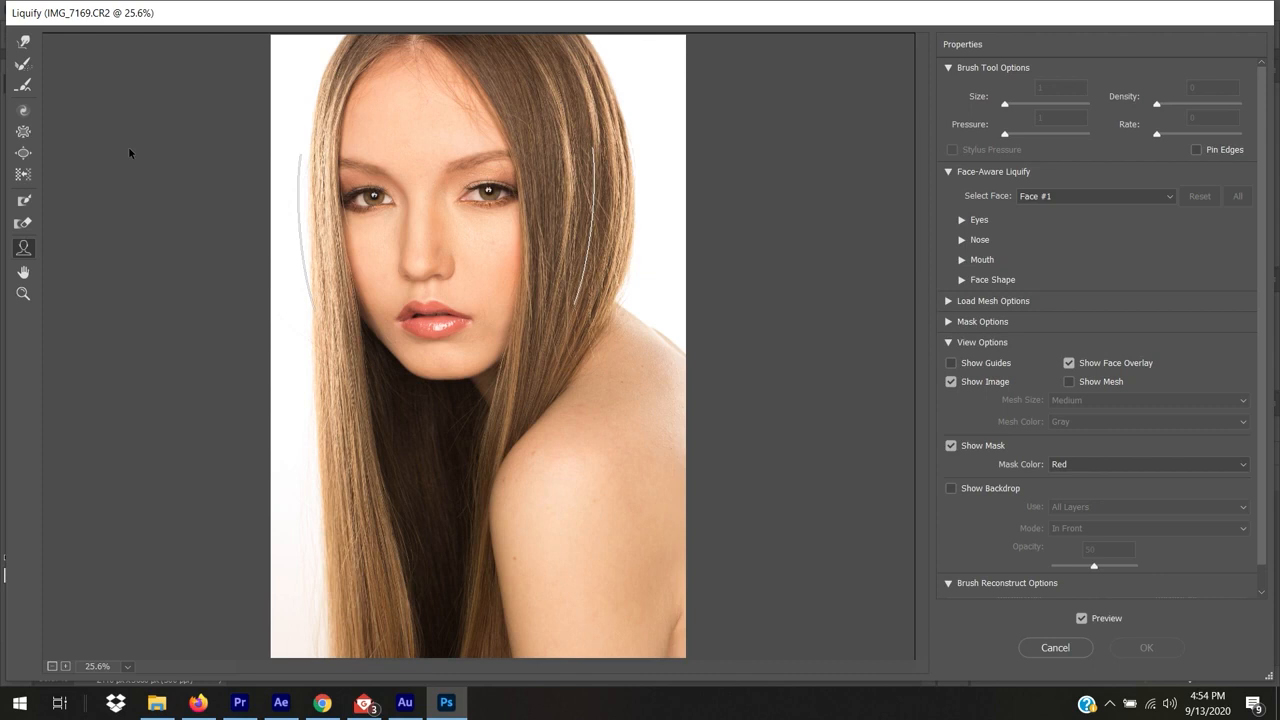
pyautogui.click(24, 152)
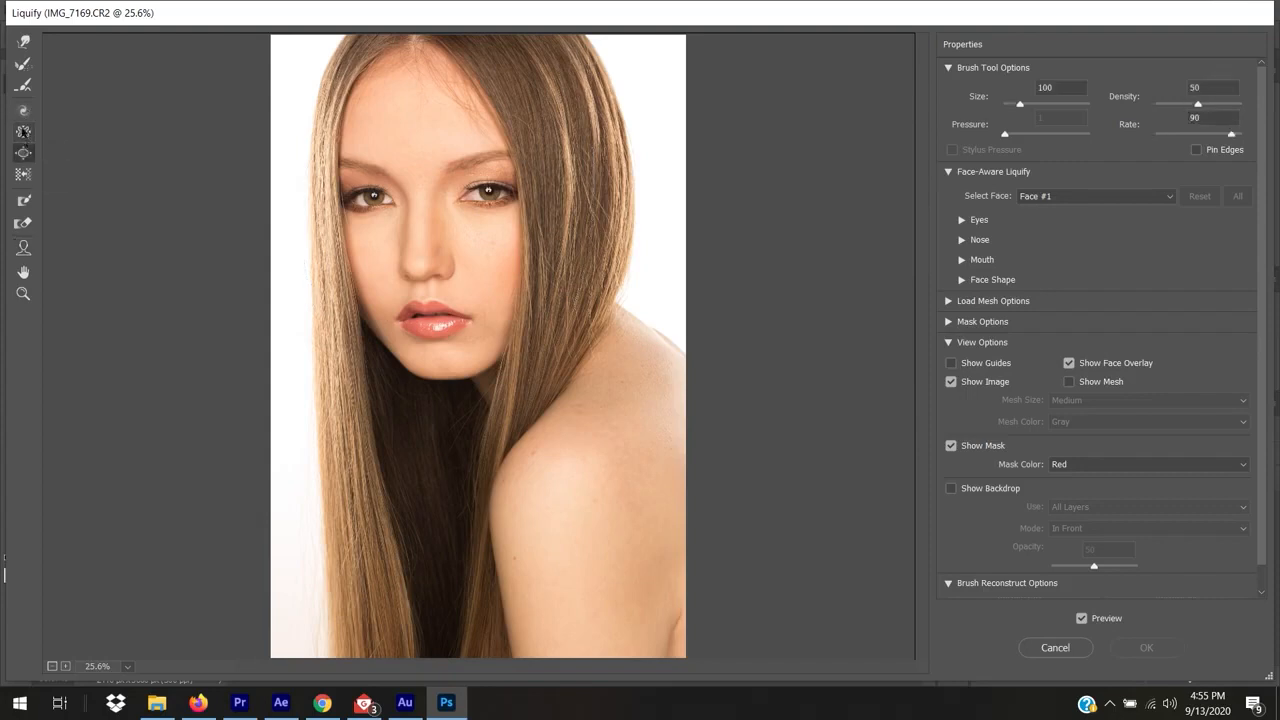
# Step: Try the Twirl Clockwise tool at brush size 200 on one eye, undoing the distortion
pyautogui.click(24, 110)
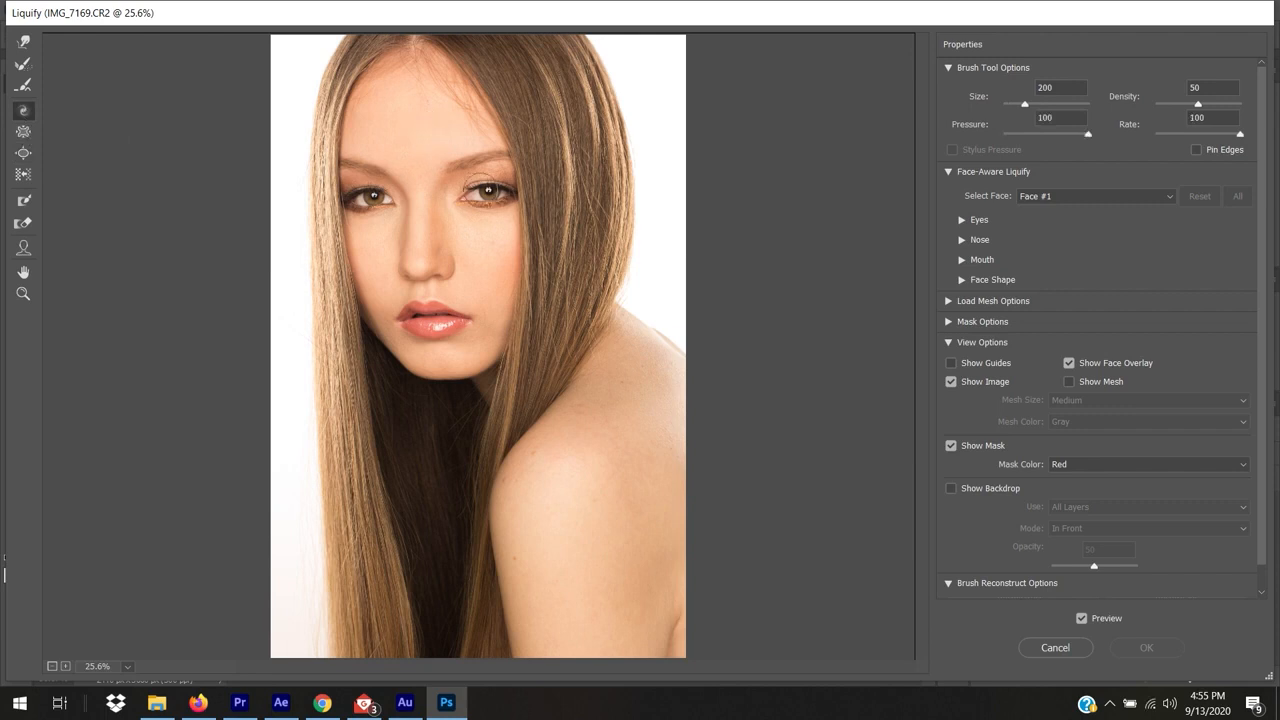
pyautogui.moveTo(493, 200); pyautogui.dragTo(489, 194)
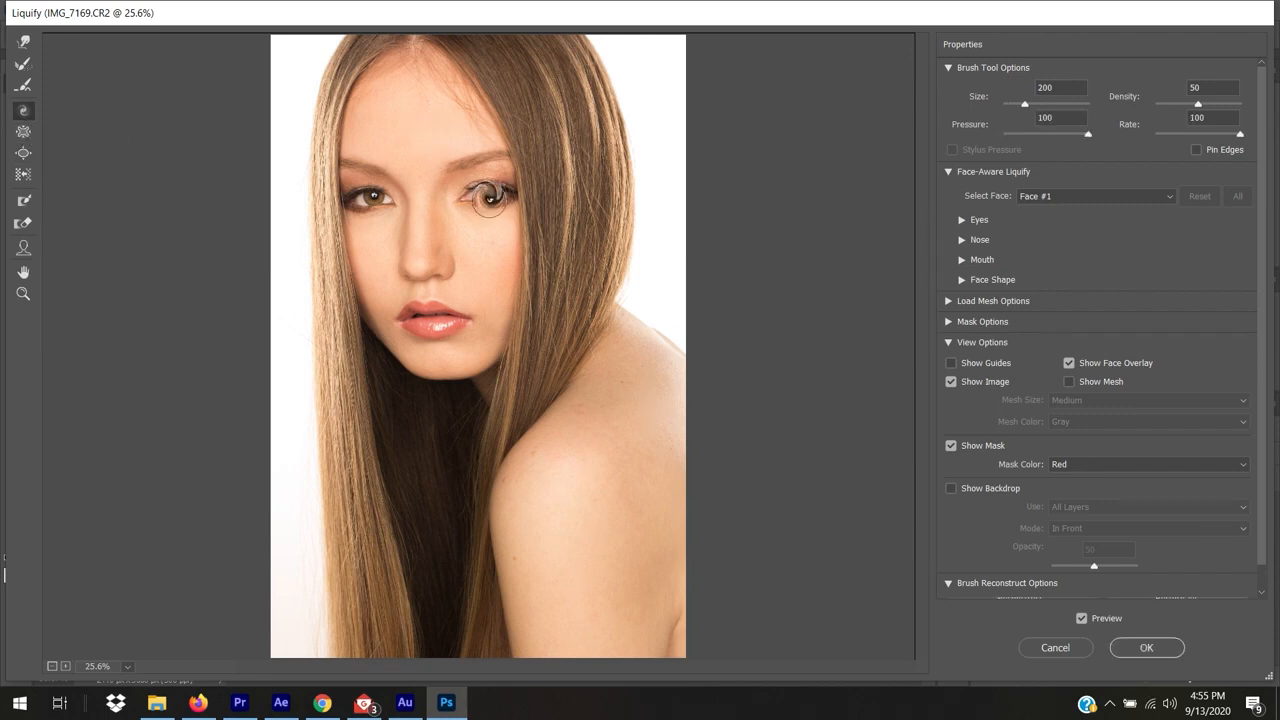
pyautogui.hotkey('ctrl', 'alt', 'z')
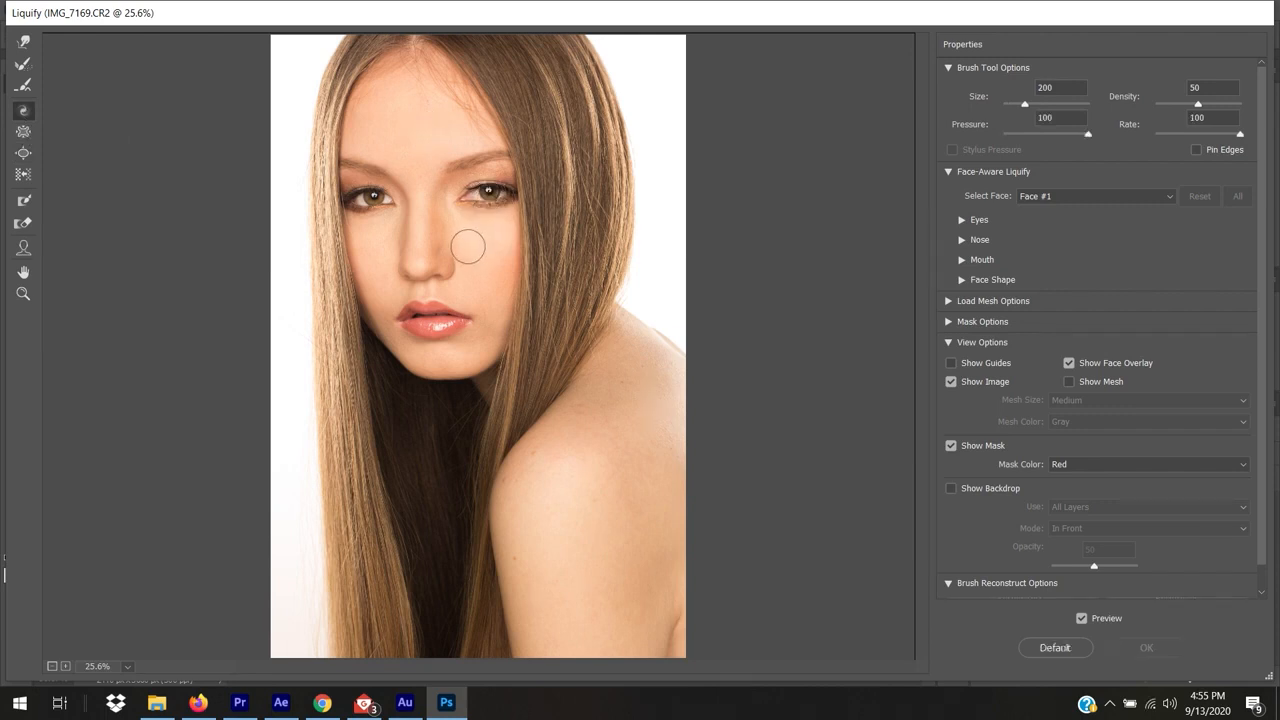
# Step: Try enlarging both eyes using the Bloat tool with a brush size of 250, undoing both changes
pyautogui.click(23, 152)
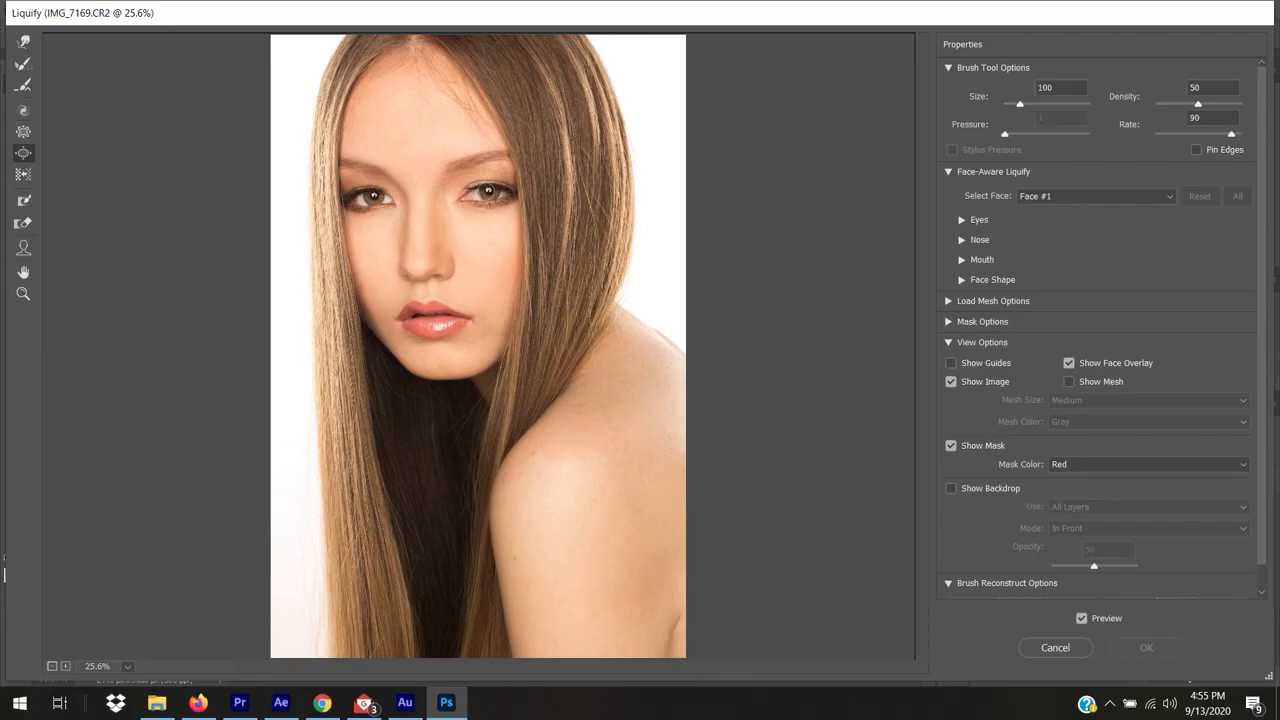
pyautogui.press(']')
pyautogui.press(']')
pyautogui.press(']')
pyautogui.press(']')
pyautogui.press(']')
pyautogui.click(487, 192)
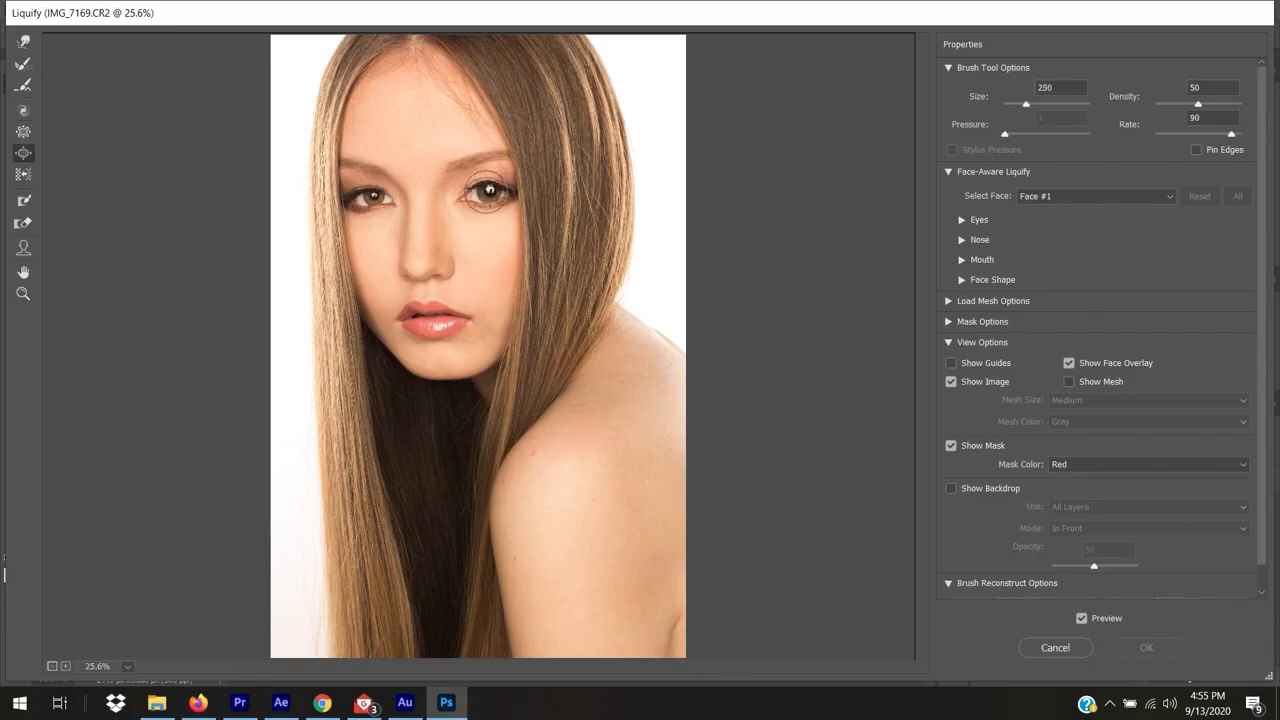
pyautogui.click(372, 195)
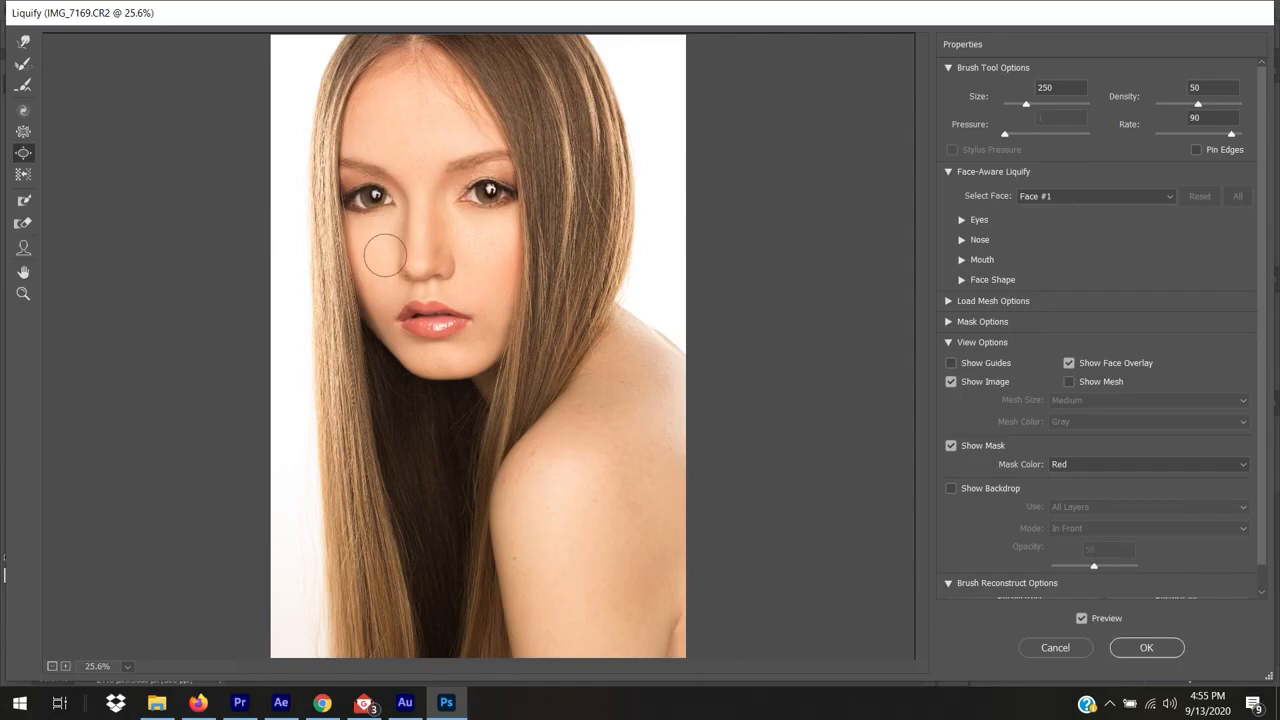
pyautogui.hotkey('ctrl', 'z')
pyautogui.hotkey('ctrl', 'z')
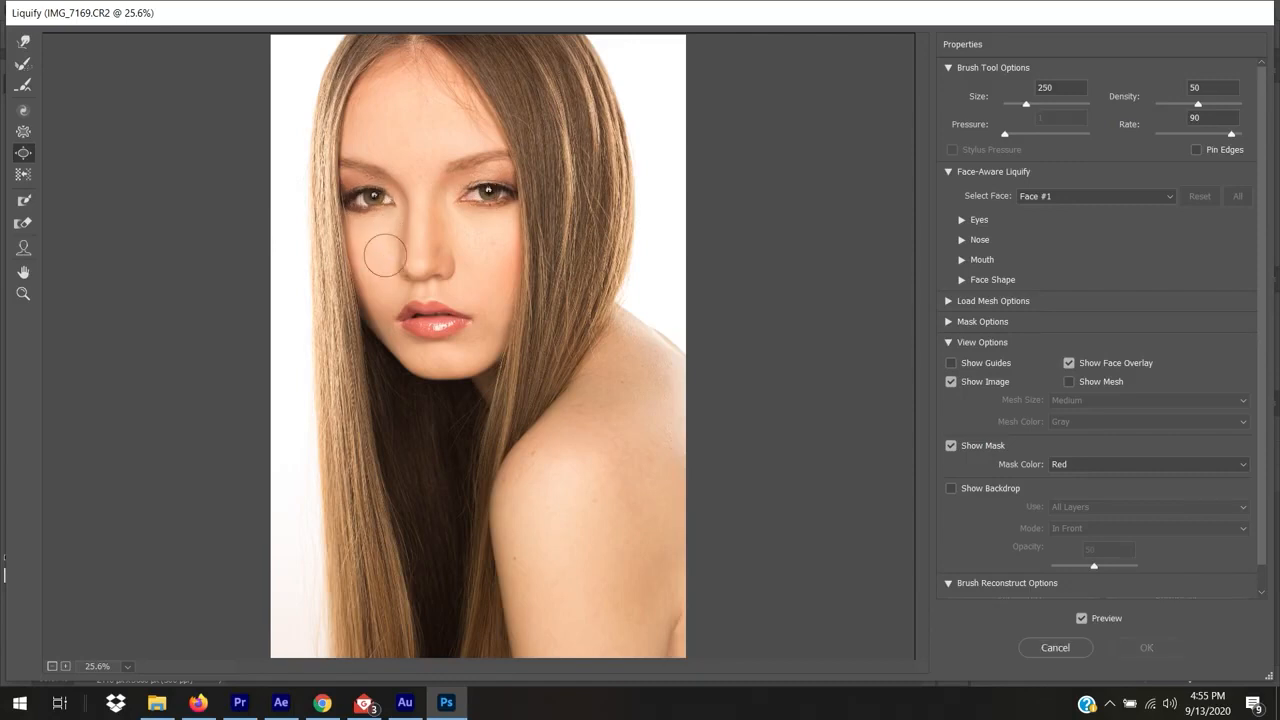
# Step: Try shrinking both eyes using the Pucker tool with a brush size of 200, undoing both changes
pyautogui.click(23, 131)
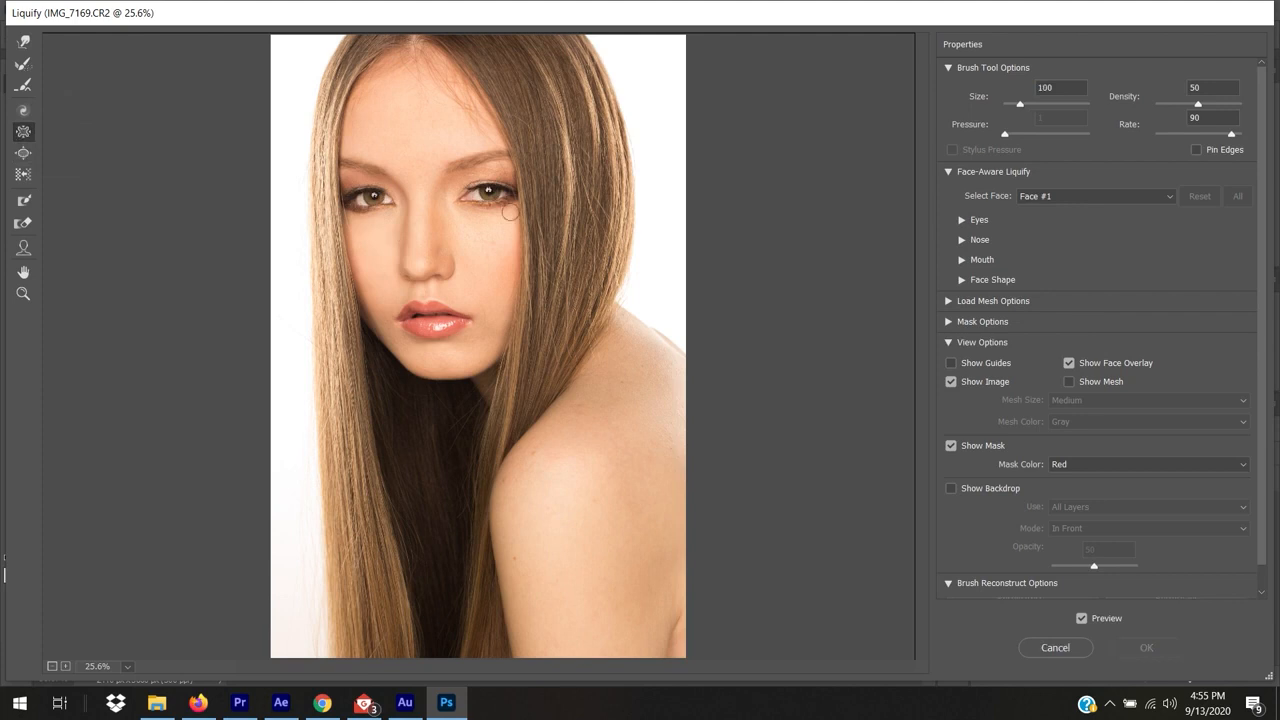
pyautogui.press(']')
pyautogui.press(']')
pyautogui.press(']')
pyautogui.press(']')
pyautogui.click(488, 193)
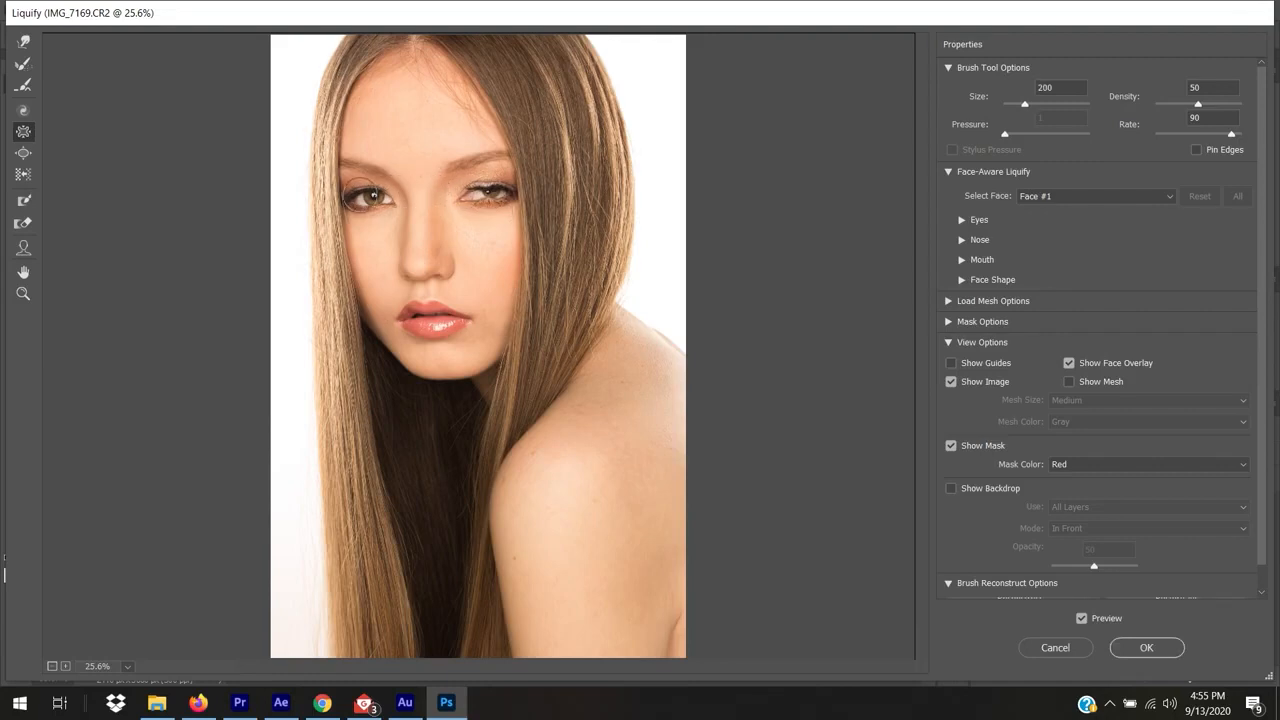
pyautogui.click(367, 196)
pyautogui.hotkey('ctrl', 'z')
pyautogui.hotkey('ctrl', 'z')
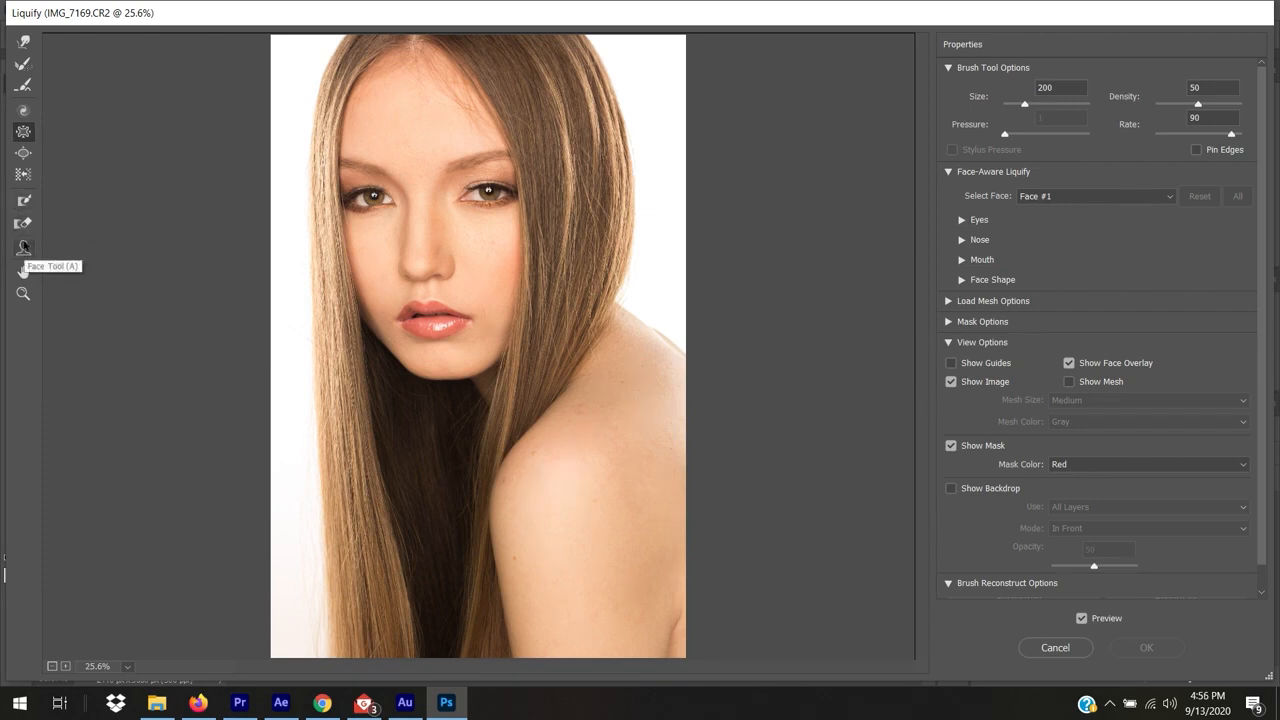
# Step: Activate the Face tool, collapse the brush options, and examine the overlay handles for the face shape, eyes and nose
pyautogui.click(23, 247)
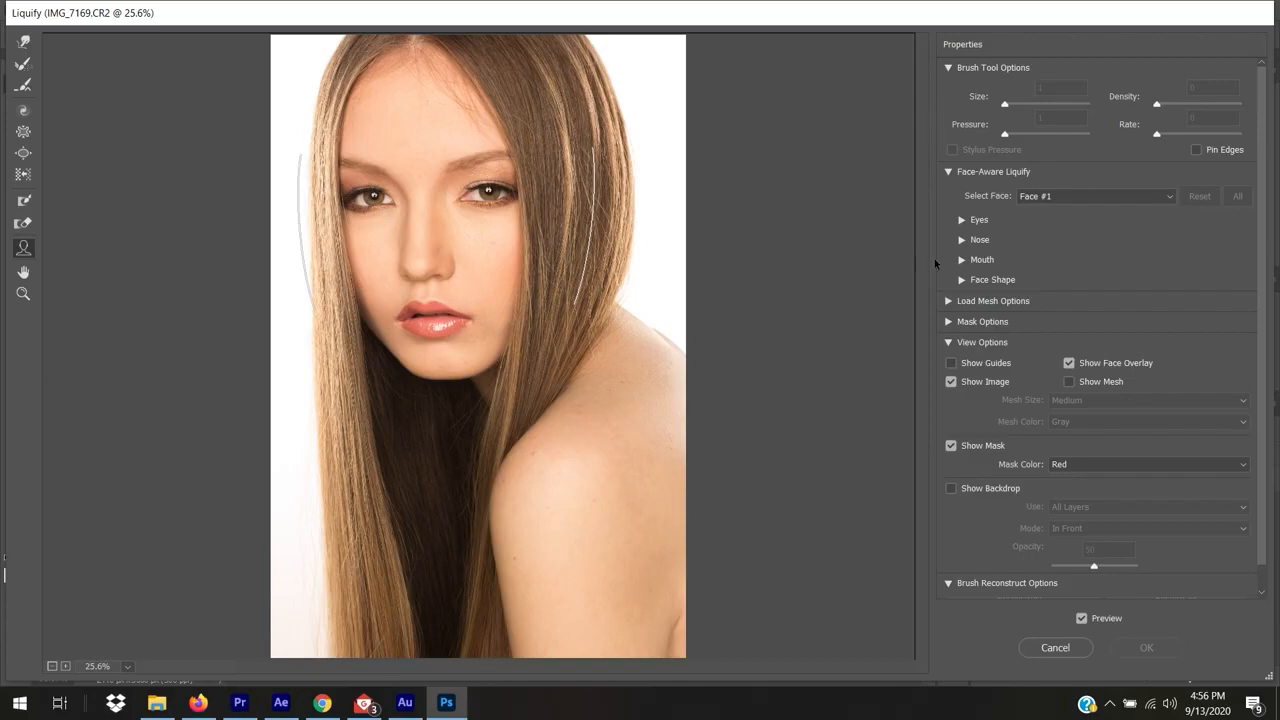
pyautogui.click(948, 67)
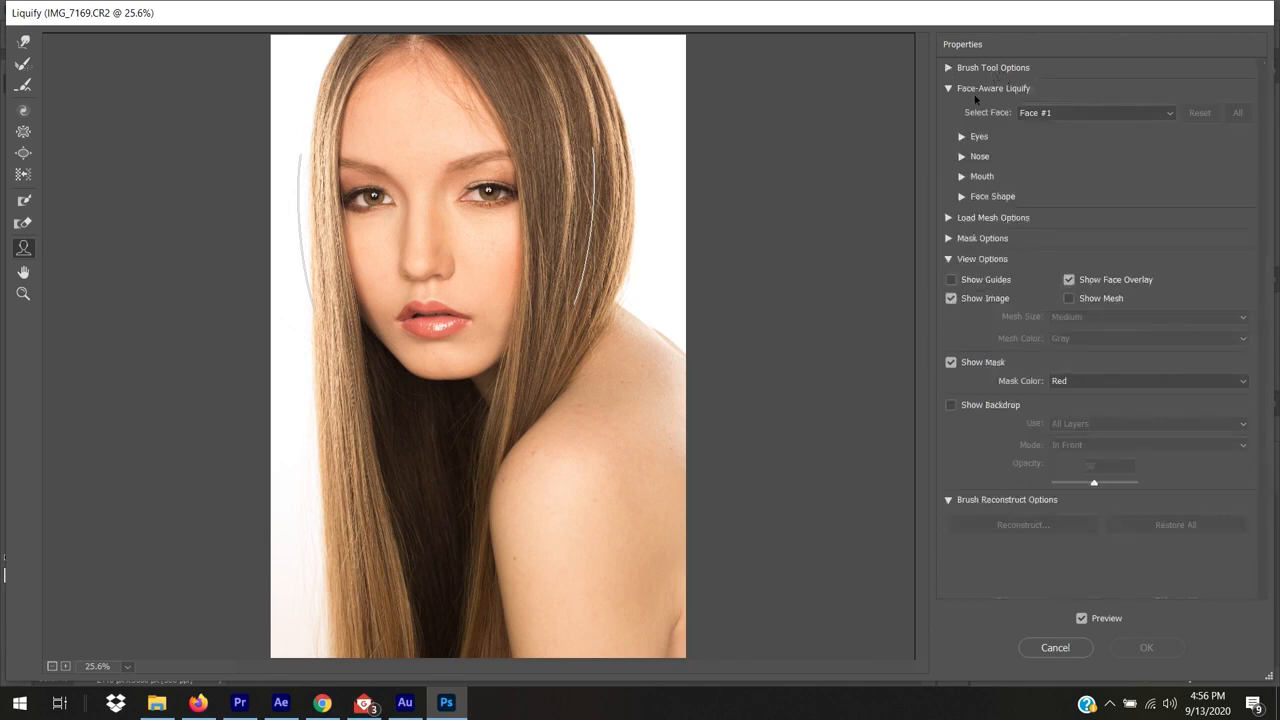
pyautogui.moveTo(382, 209)
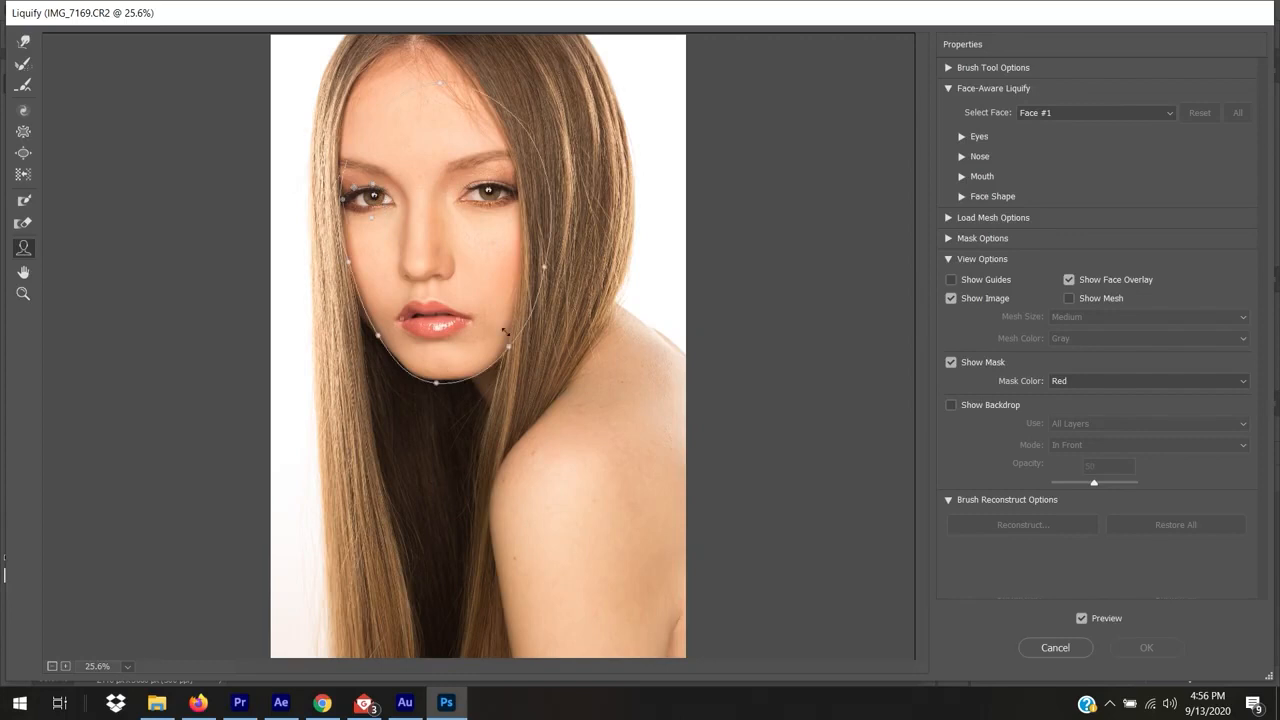
pyautogui.moveTo(424, 371)
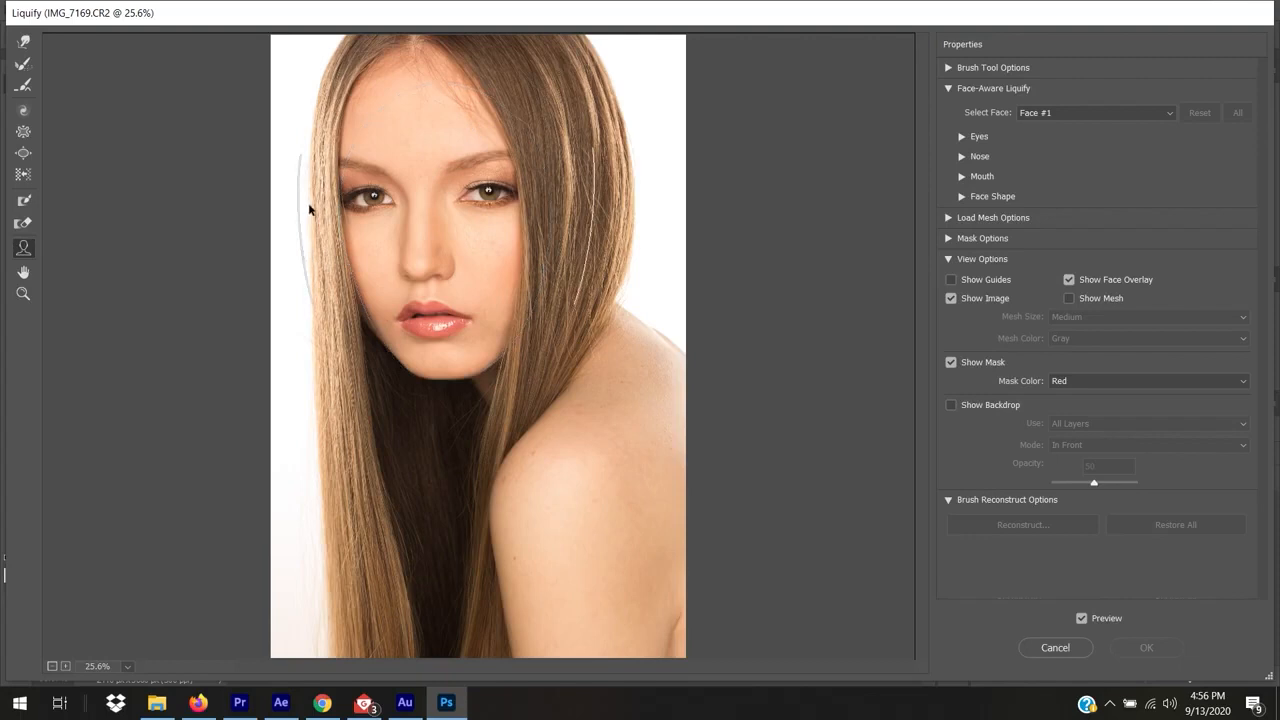
pyautogui.moveTo(493, 203)
pyautogui.moveTo(423, 252)
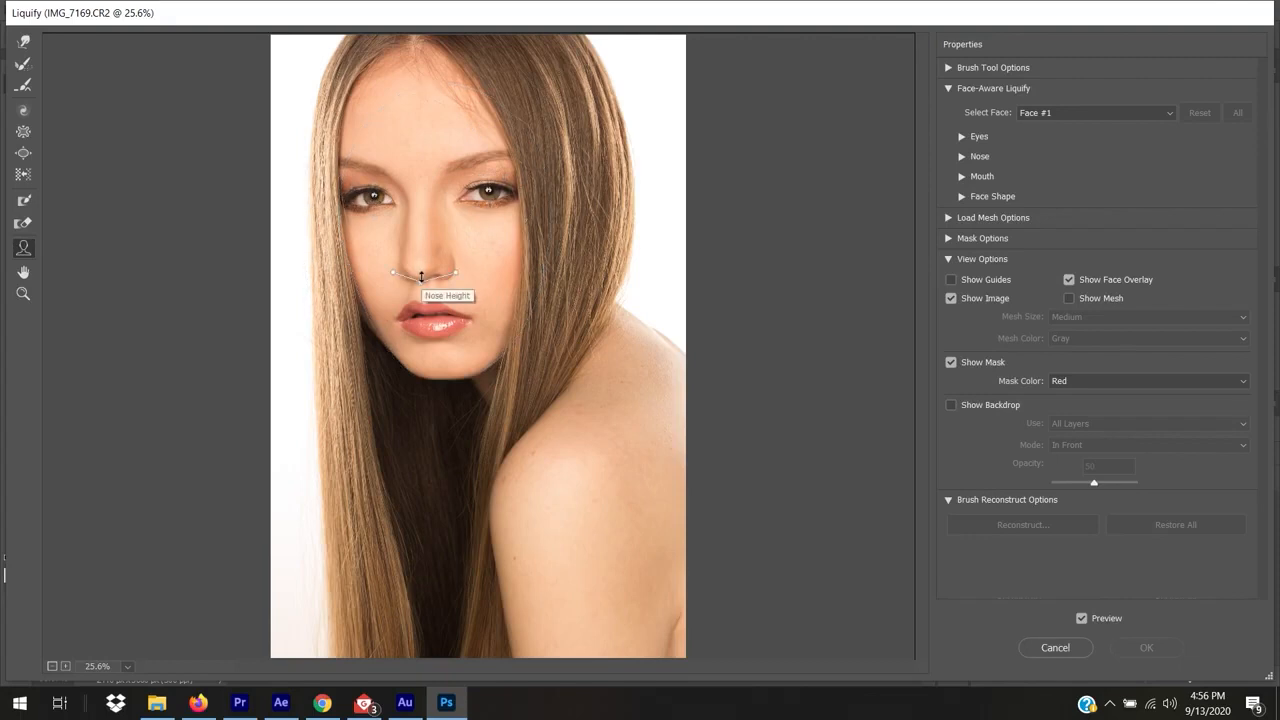
pyautogui.moveTo(436, 112)
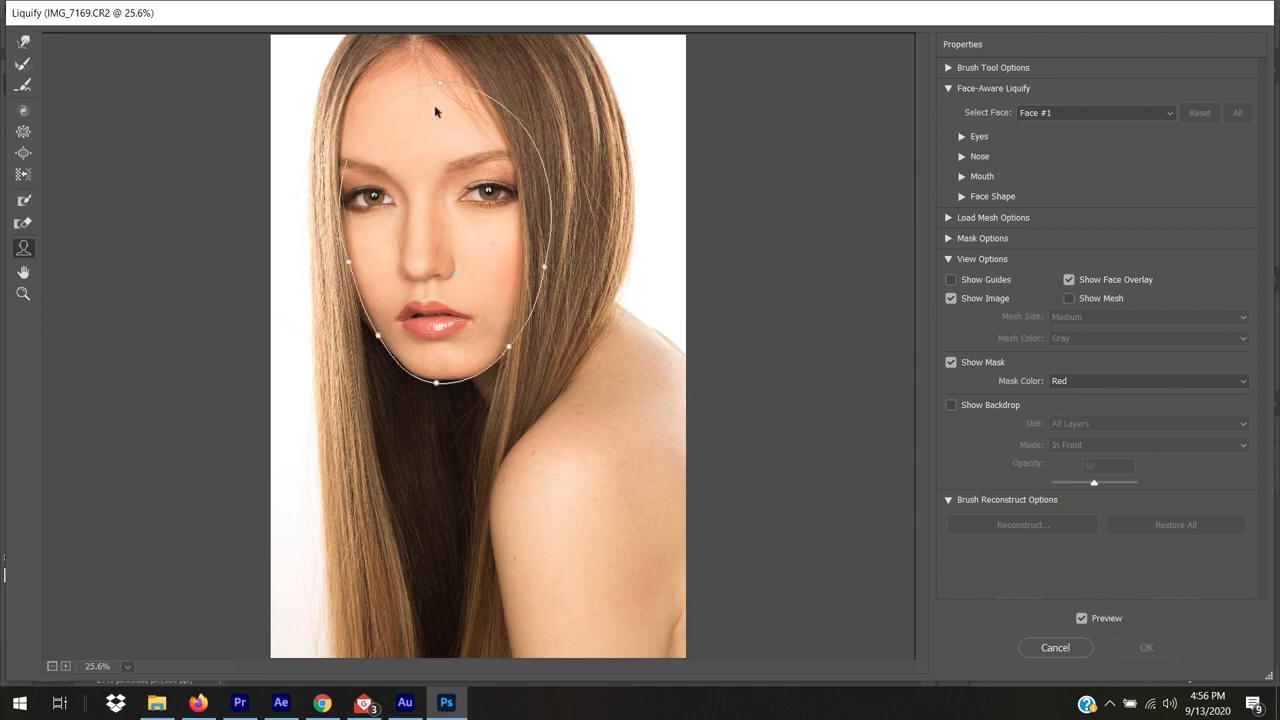
# Step: Try lowering the forehead to -7 using its face overlay handle, undoing the change
pyautogui.moveTo(441, 86)
pyautogui.mouseDown()
pyautogui.moveTo(434, 77)
pyautogui.moveTo(434, 88)
pyautogui.mouseUp()
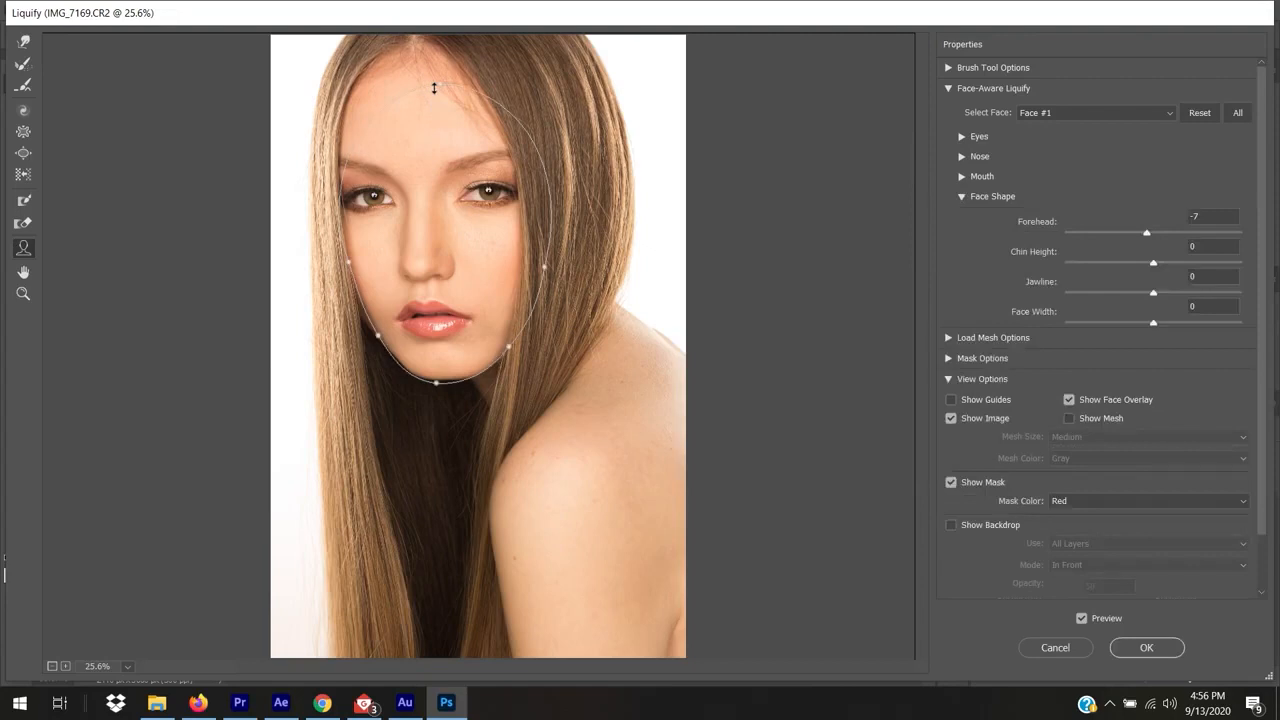
pyautogui.hotkey('ctrl', 'alt', 'z')
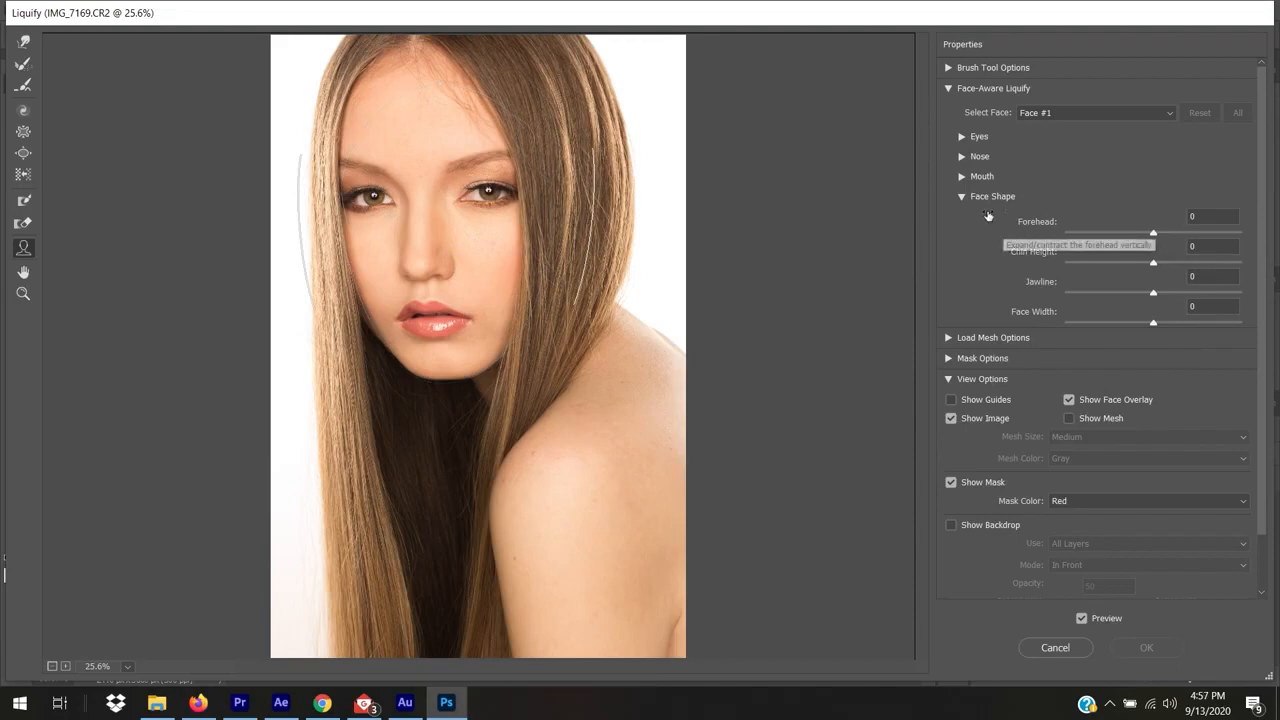
# Step: Expand the Eyes and Face Shape settings of Face-Aware Liquify and set the Eye Distance to -54
pyautogui.click(962, 197)
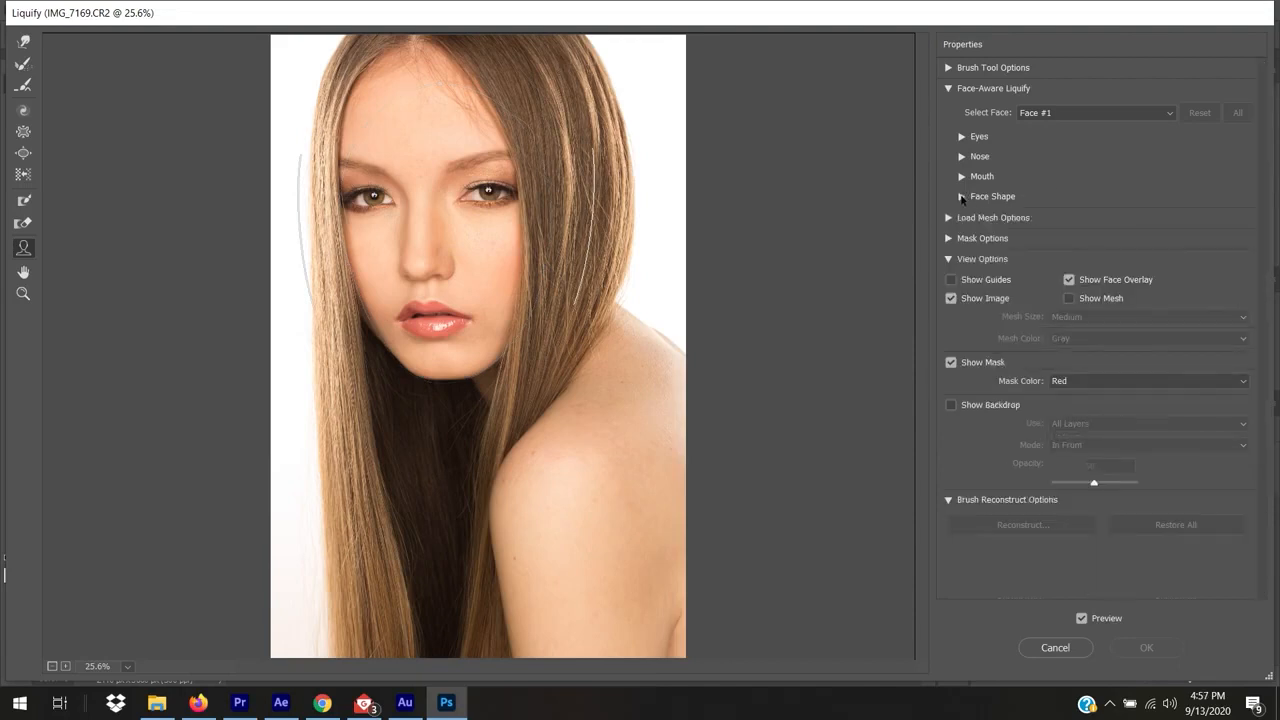
pyautogui.click(962, 197)
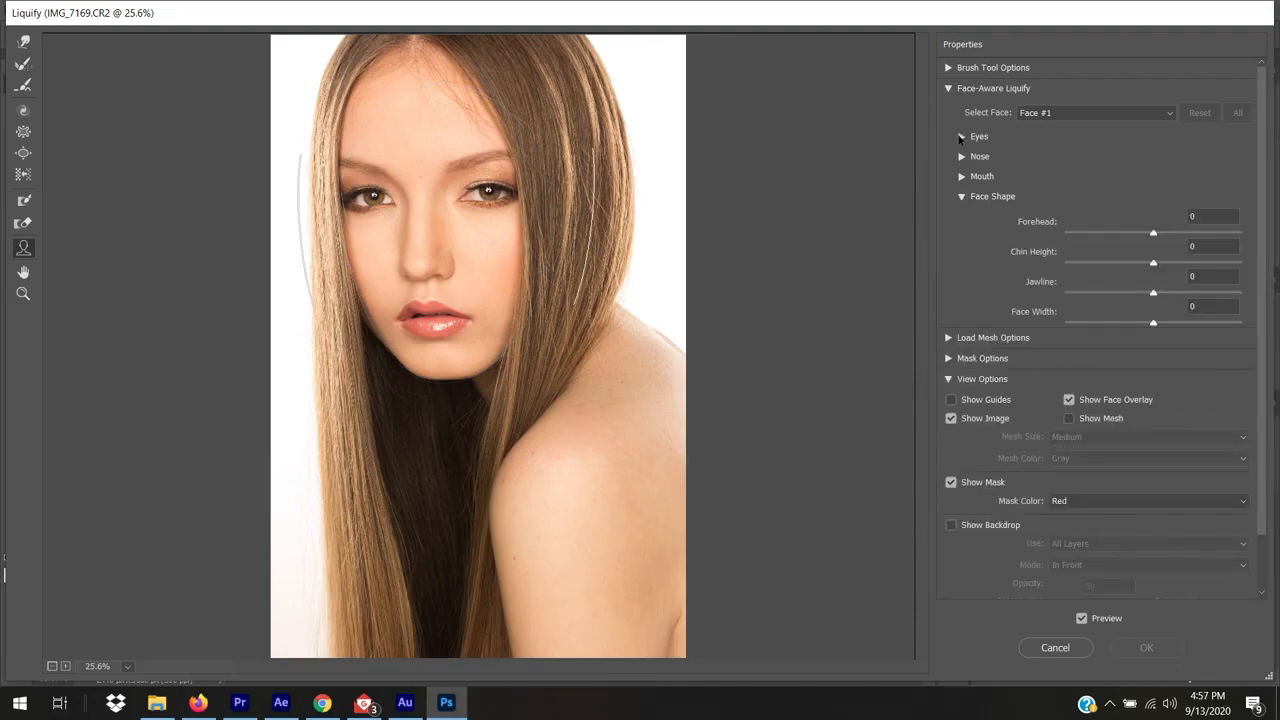
pyautogui.click(961, 137)
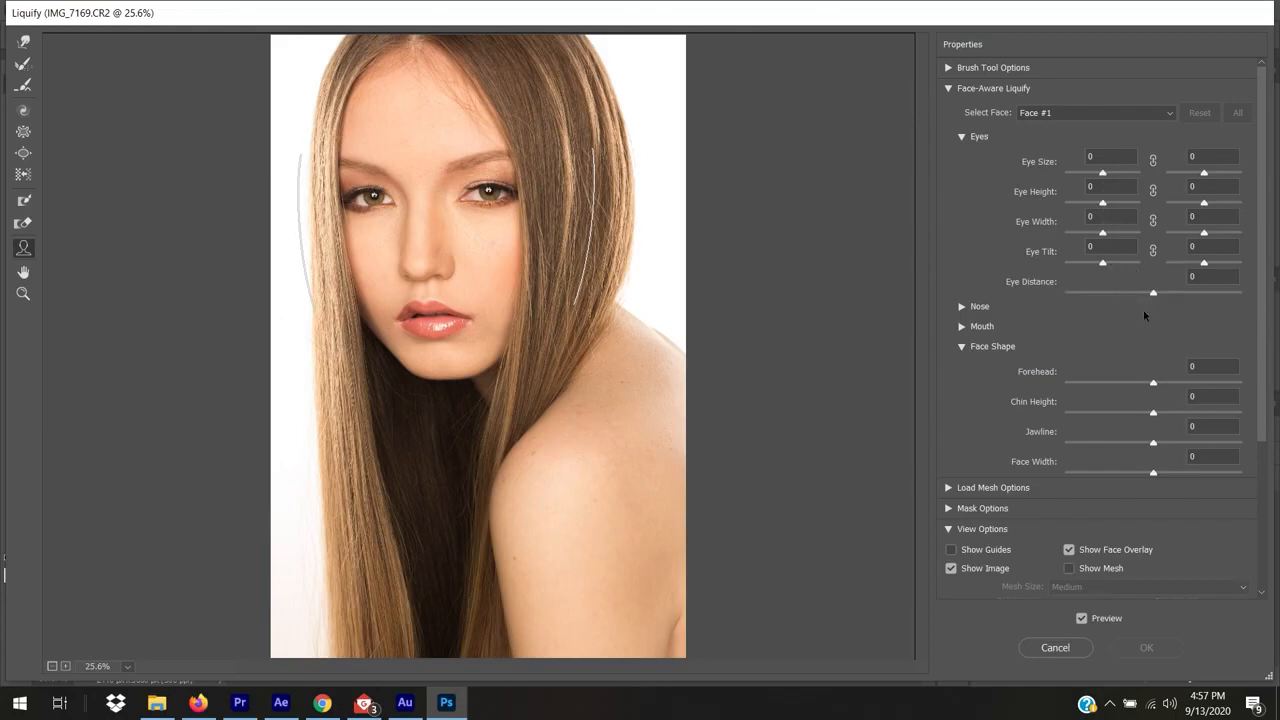
pyautogui.moveTo(1155, 293); pyautogui.dragTo(1136, 267)
# Step: Try an Eye Tilt of 100 for the first eye, resetting it to 0
pyautogui.press('alt')
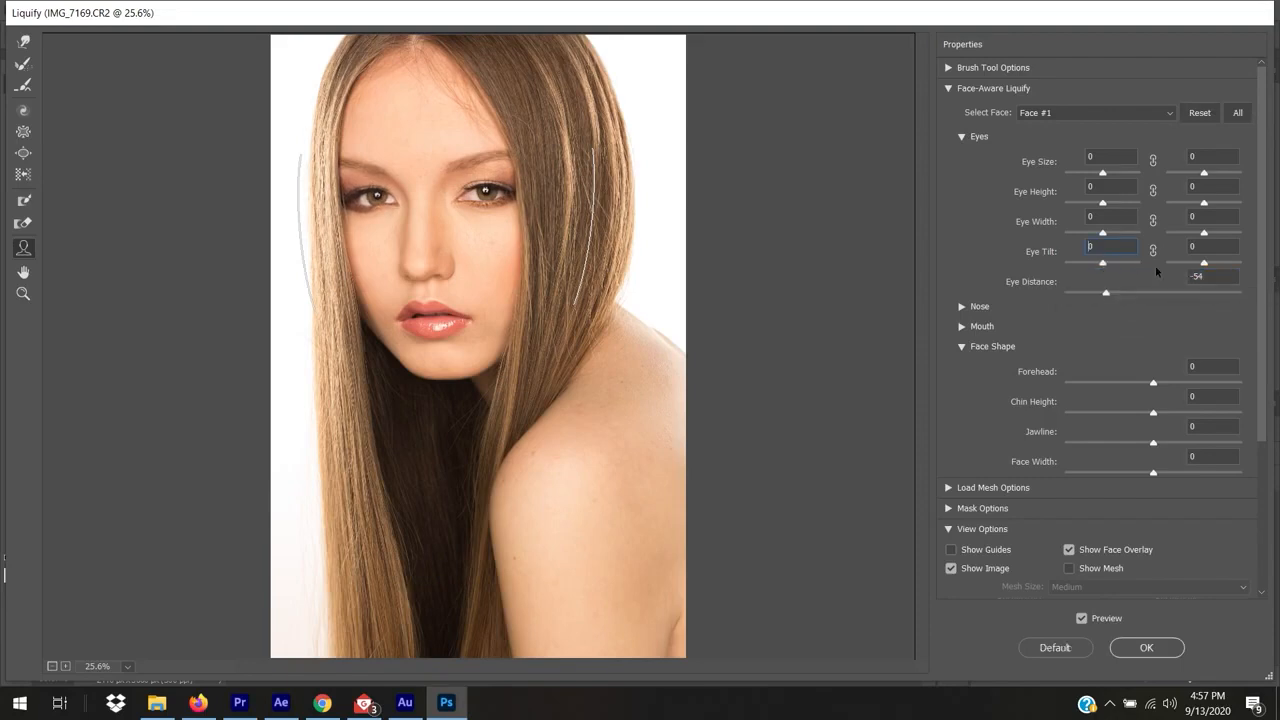
pyautogui.write('0100')
pyautogui.press('Return')
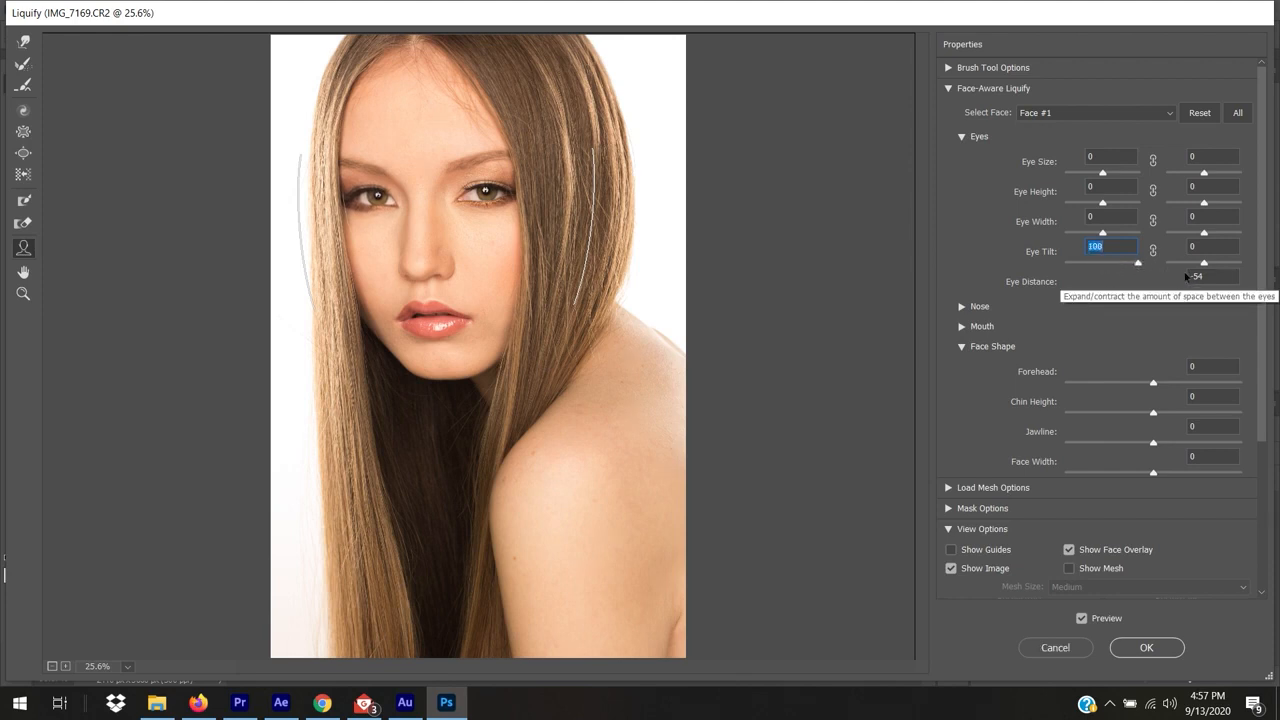
pyautogui.press('alt')
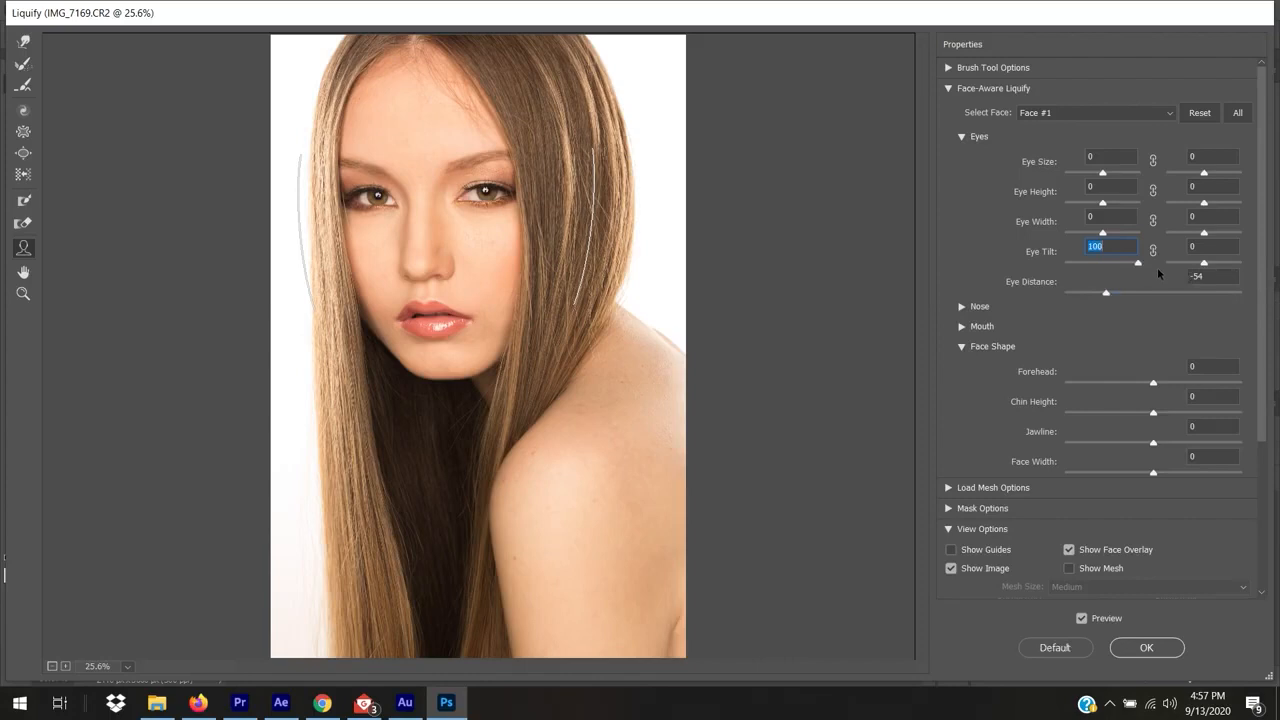
pyautogui.write('0')
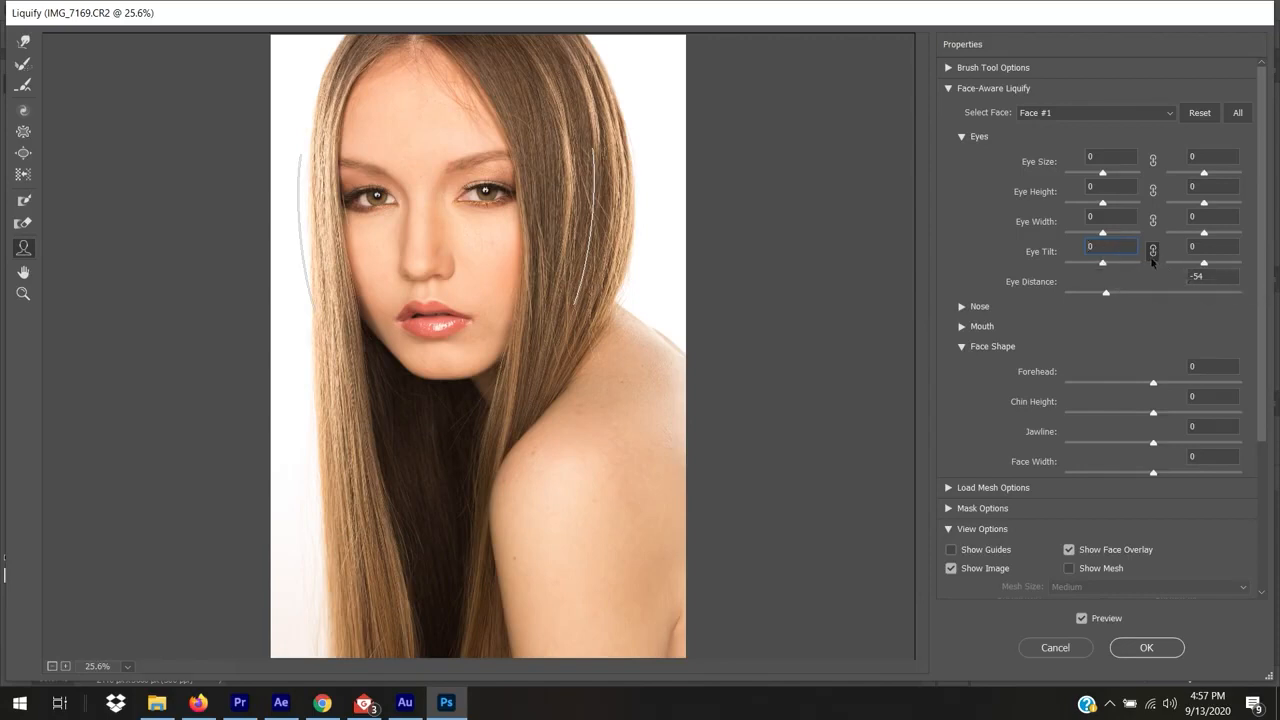
# Step: Link the Eye Tilt values of both eyes and try a tilt of -100, undoing the tilt change
pyautogui.click(1153, 251)
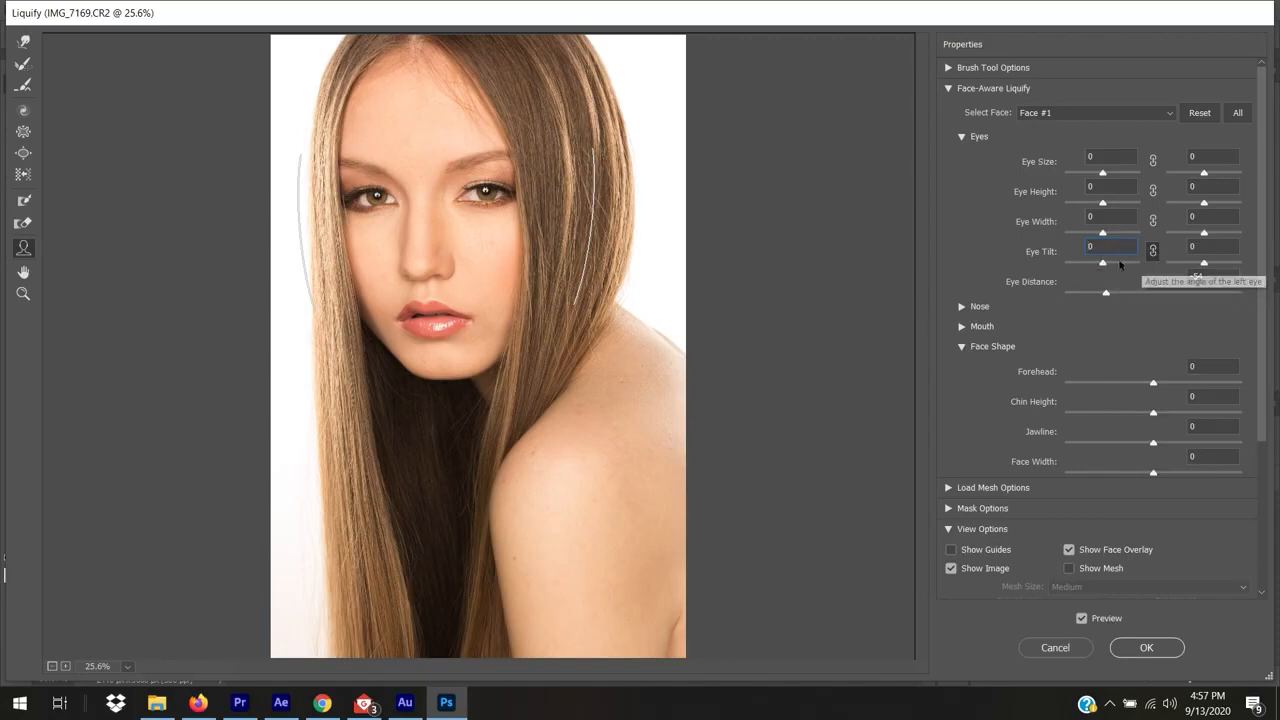
pyautogui.press('Down')
pyautogui.moveTo(1106, 268); pyautogui.dragTo(1053, 254)
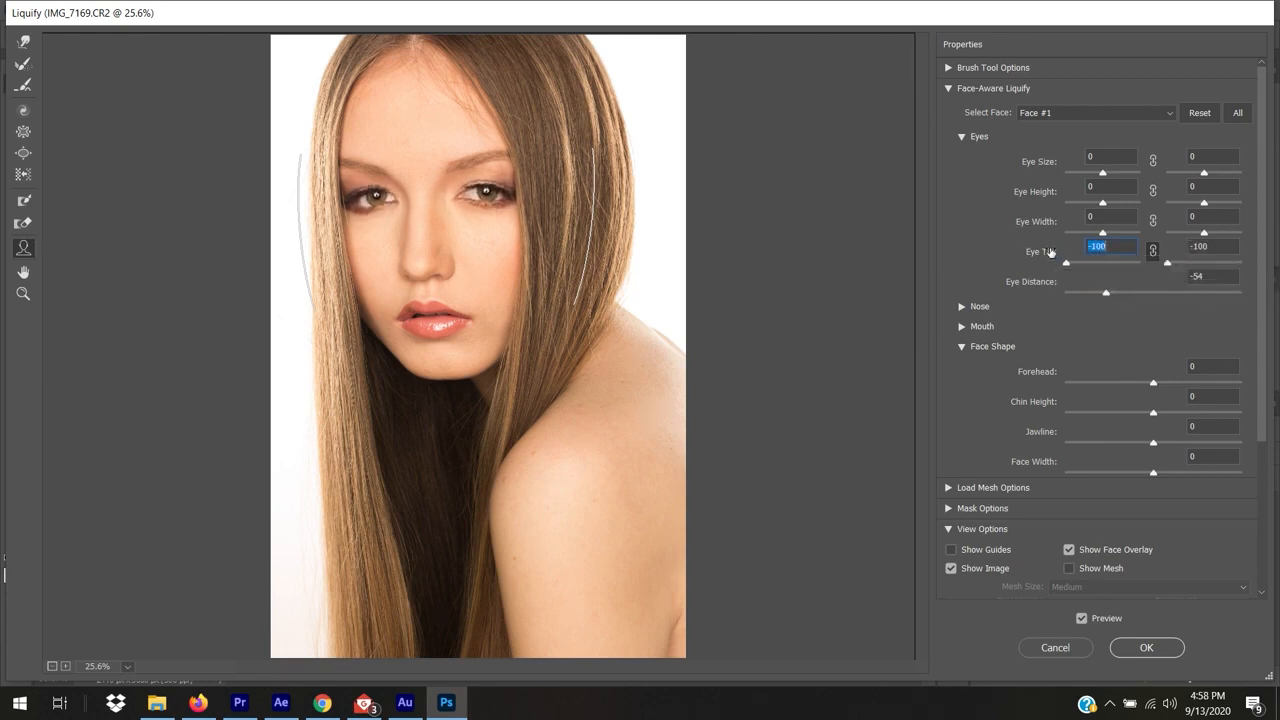
pyautogui.hotkey('ctrl', 'z')
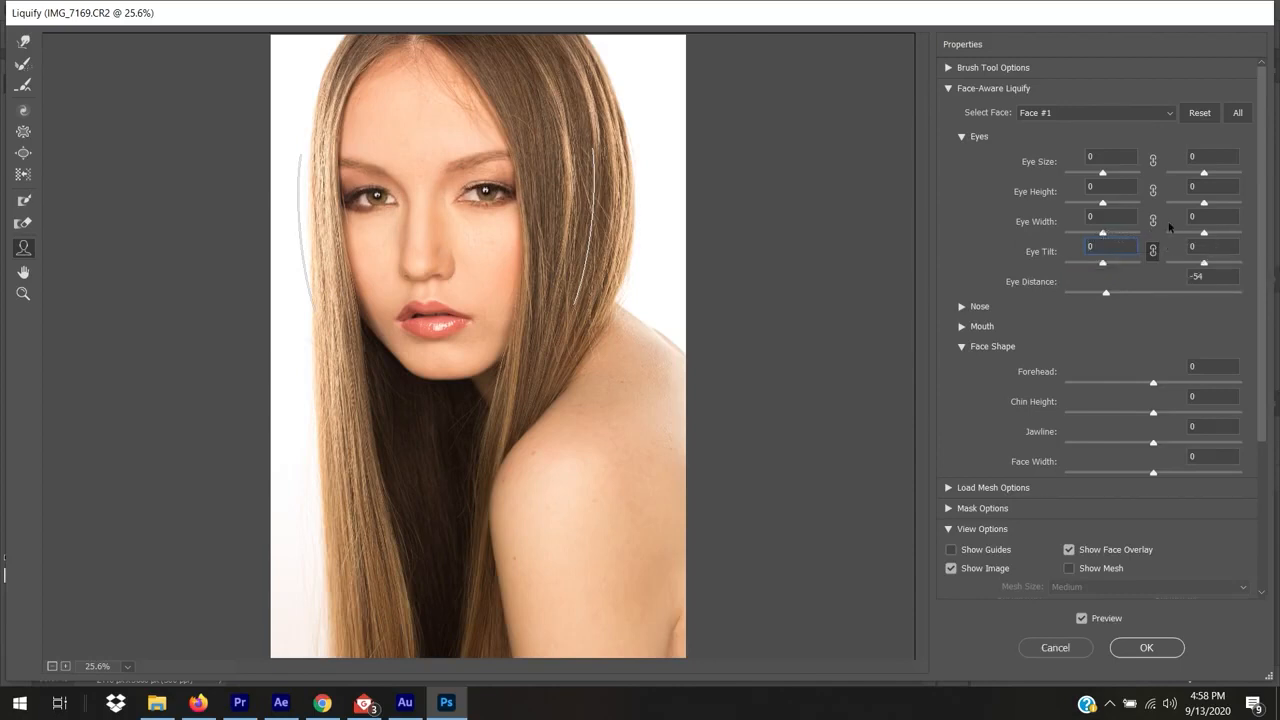
# Step: Set the Eye Width, Eye Height and Eye Size to 100 for both eyes linked, and inspect the enlarged eyes
pyautogui.moveTo(1103, 232); pyautogui.dragTo(1169, 257)
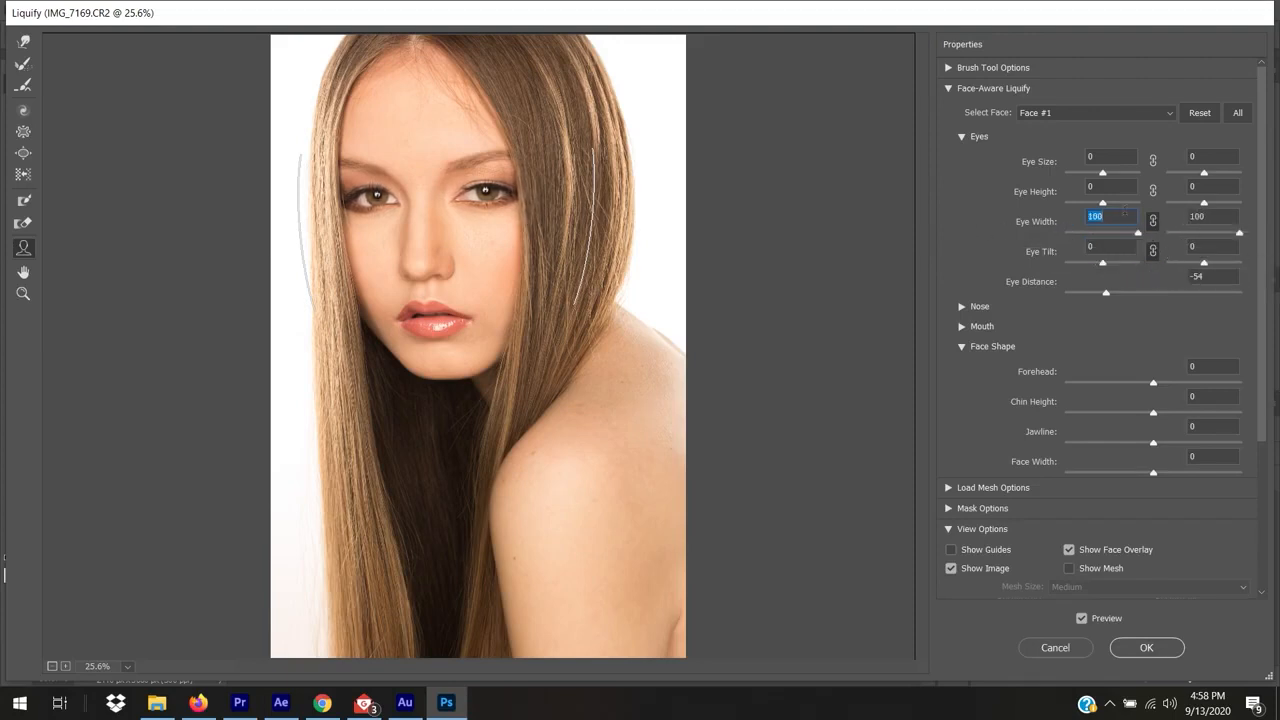
pyautogui.moveTo(1105, 201); pyautogui.dragTo(1137, 200)
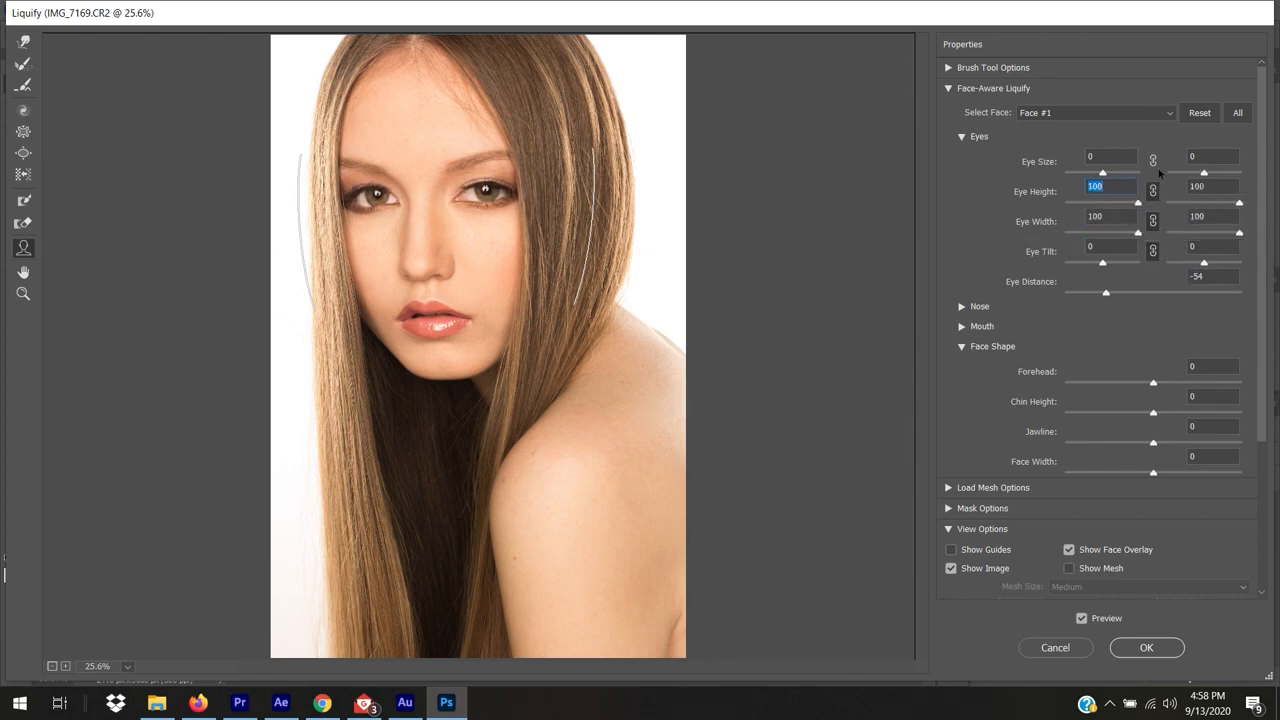
pyautogui.moveTo(1102, 173); pyautogui.dragTo(1140, 174)
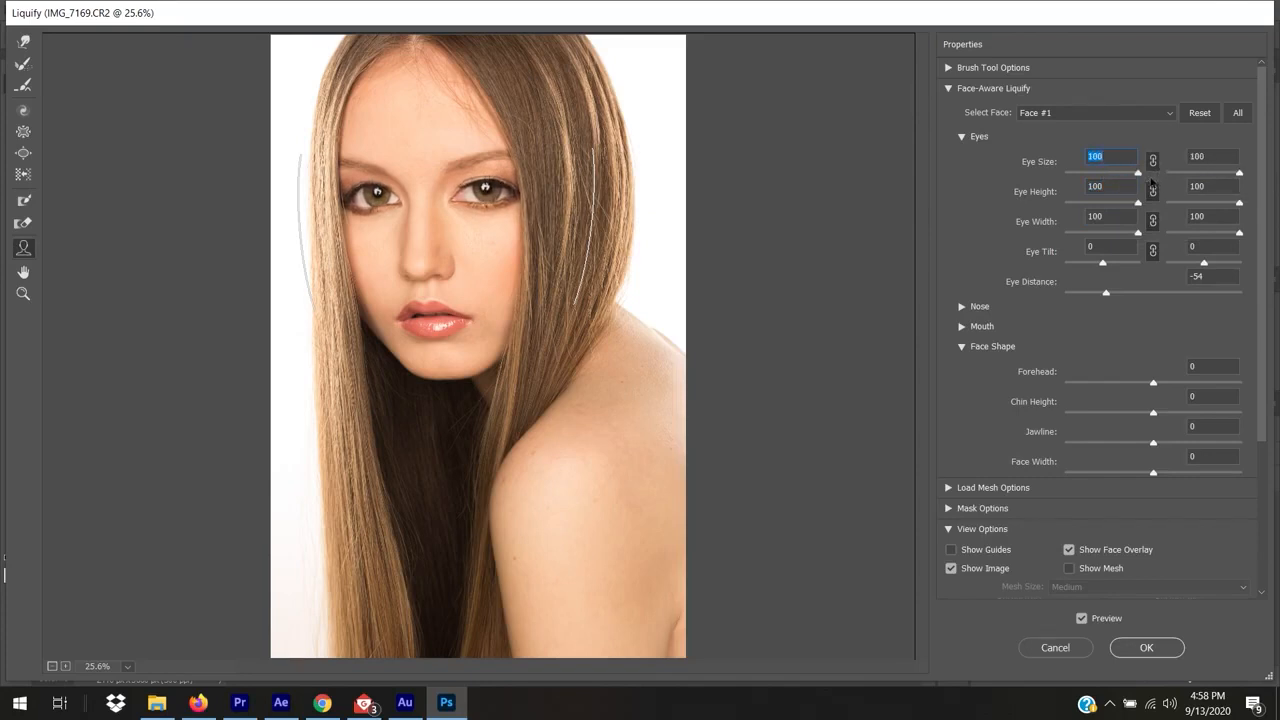
pyautogui.moveTo(466, 176)
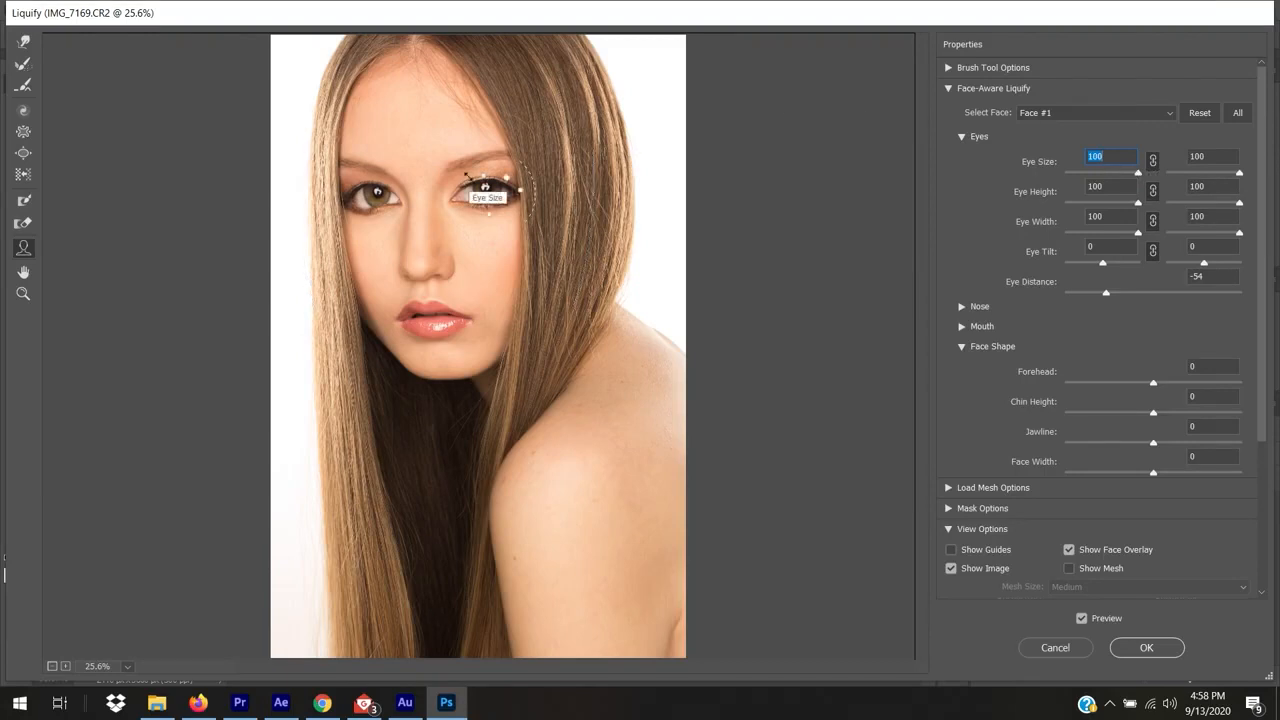
pyautogui.moveTo(354, 189)
pyautogui.moveTo(495, 200)
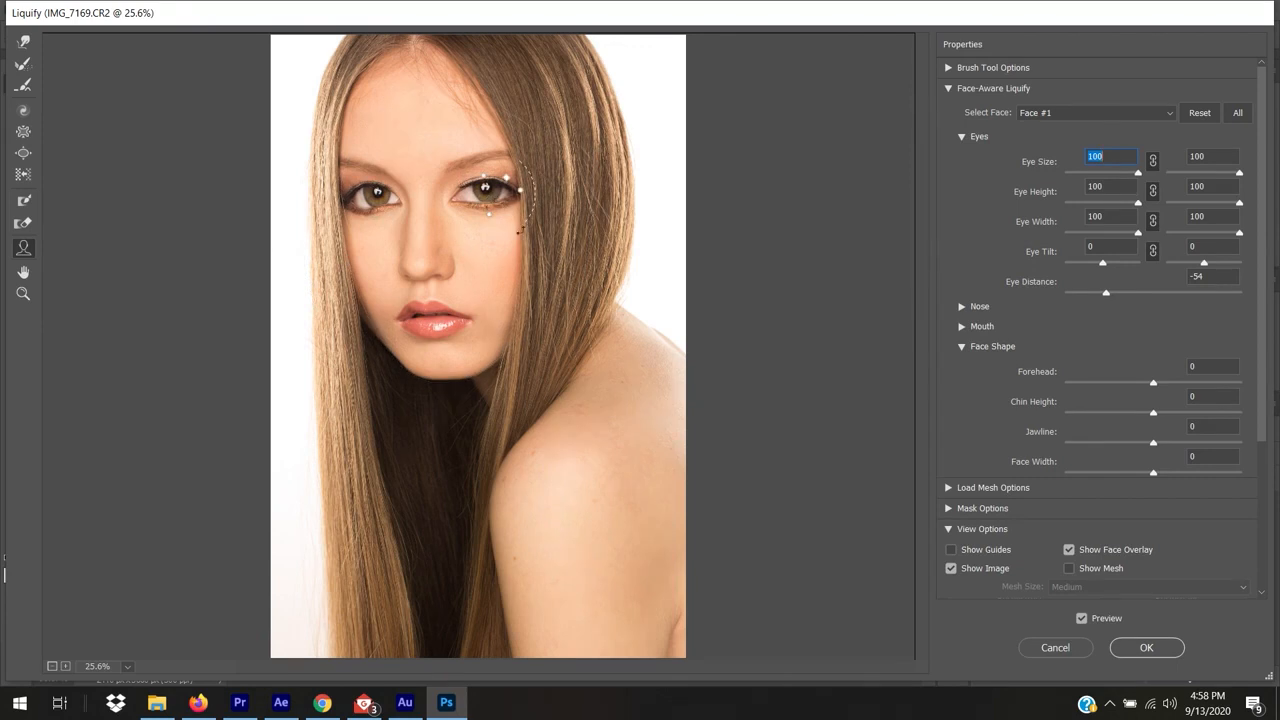
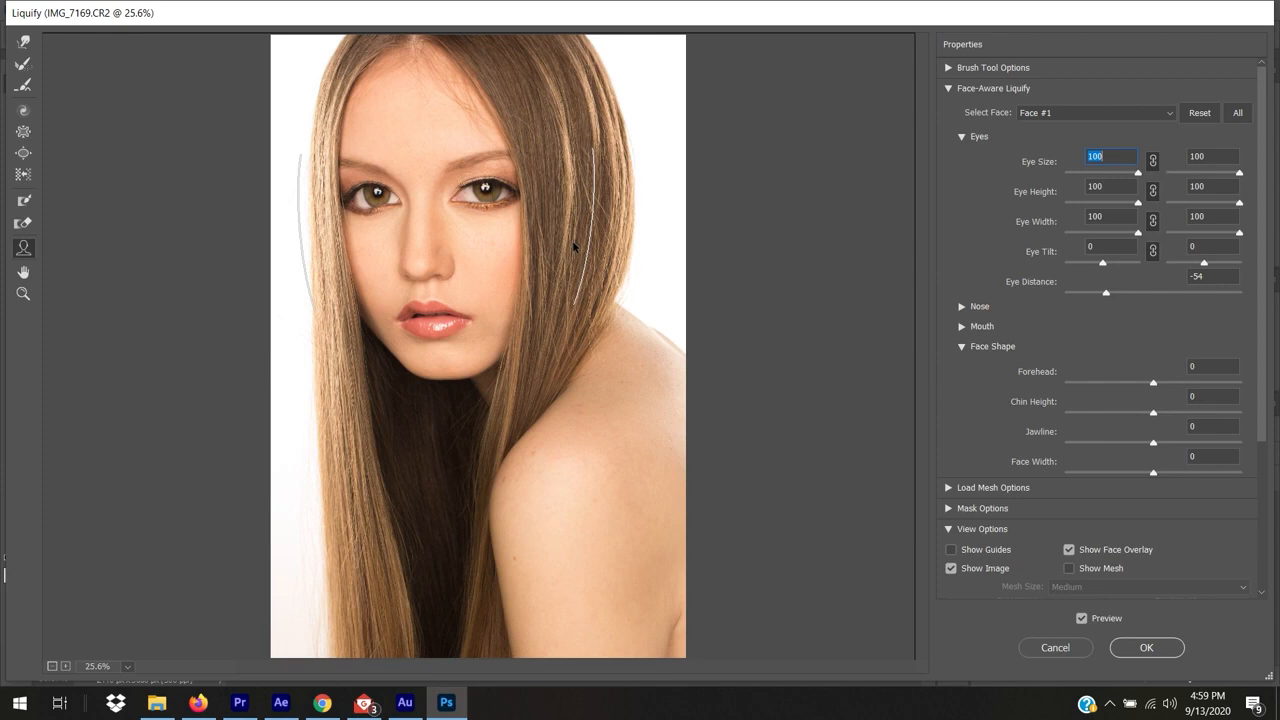
# Step: Reduce the linked Eye Size to 8, Eye Height to -6 and Eye Width to -8
pyautogui.click(1105, 173)
pyautogui.click(1100, 203)
pyautogui.click(1099, 233)
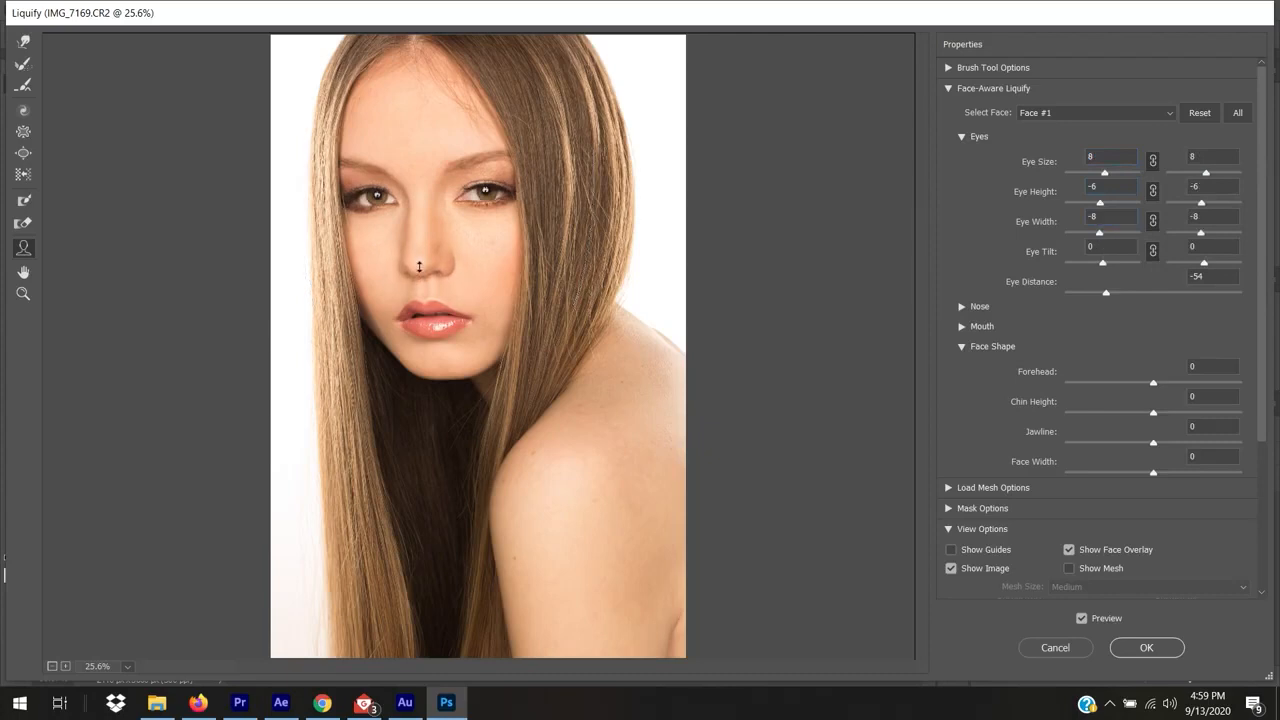
# Step: Try adjusting the nose height with its overlay handle and reset all Face-Aware settings of Face #1
pyautogui.moveTo(420, 273); pyautogui.dragTo(421, 248)
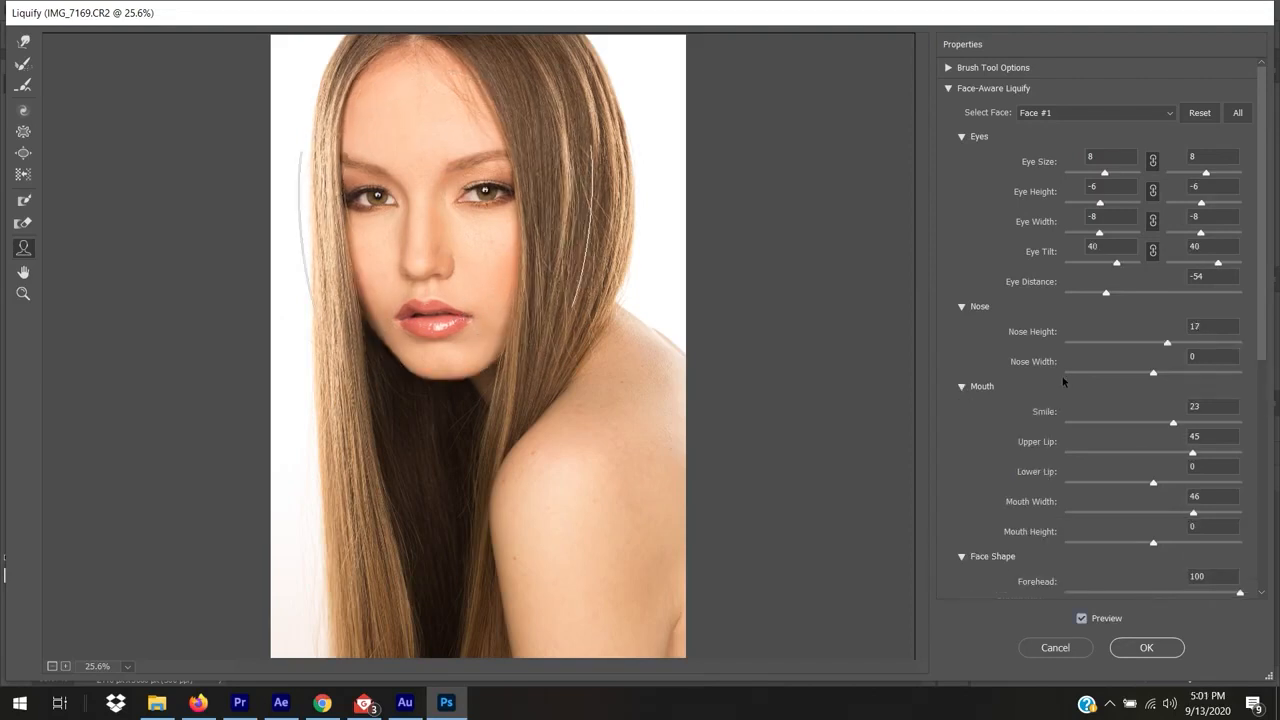
pyautogui.click(1199, 113)
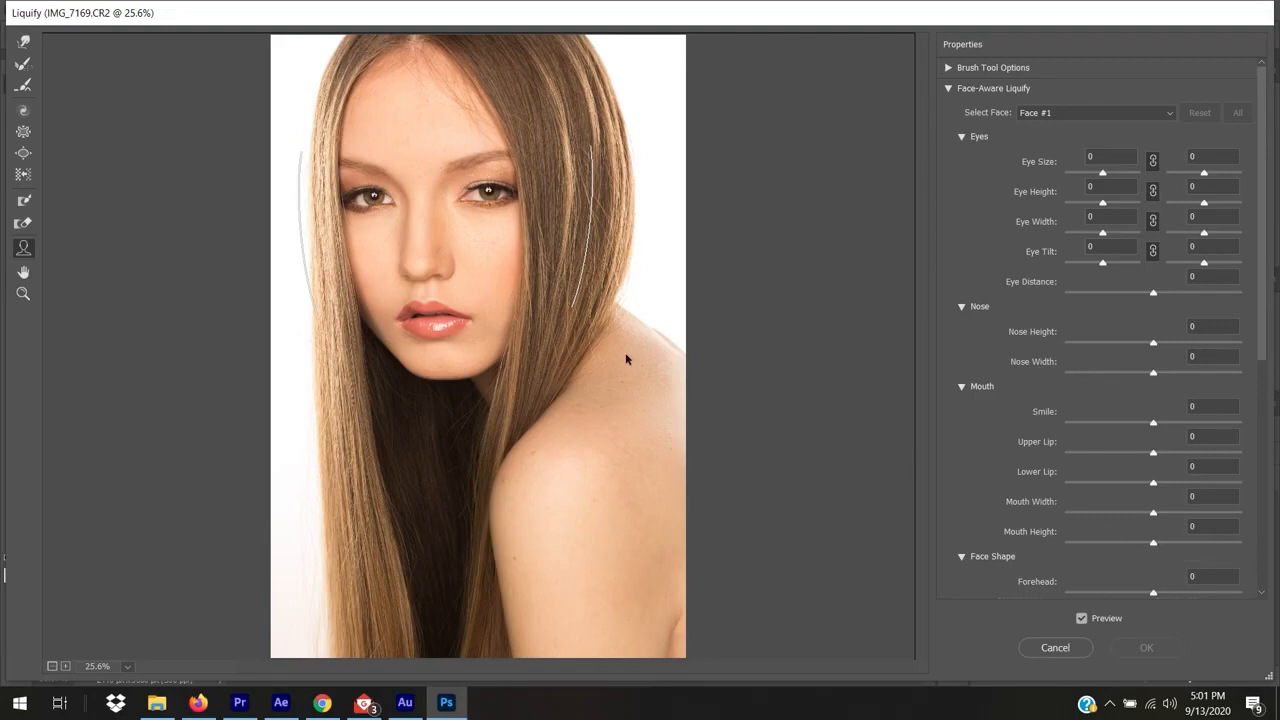
# Step: Undo a linked Eye Height change of 10, unlink the two heights, and set only the right eye's height to 63
pyautogui.moveTo(502, 254)
pyautogui.moveTo(489, 199)
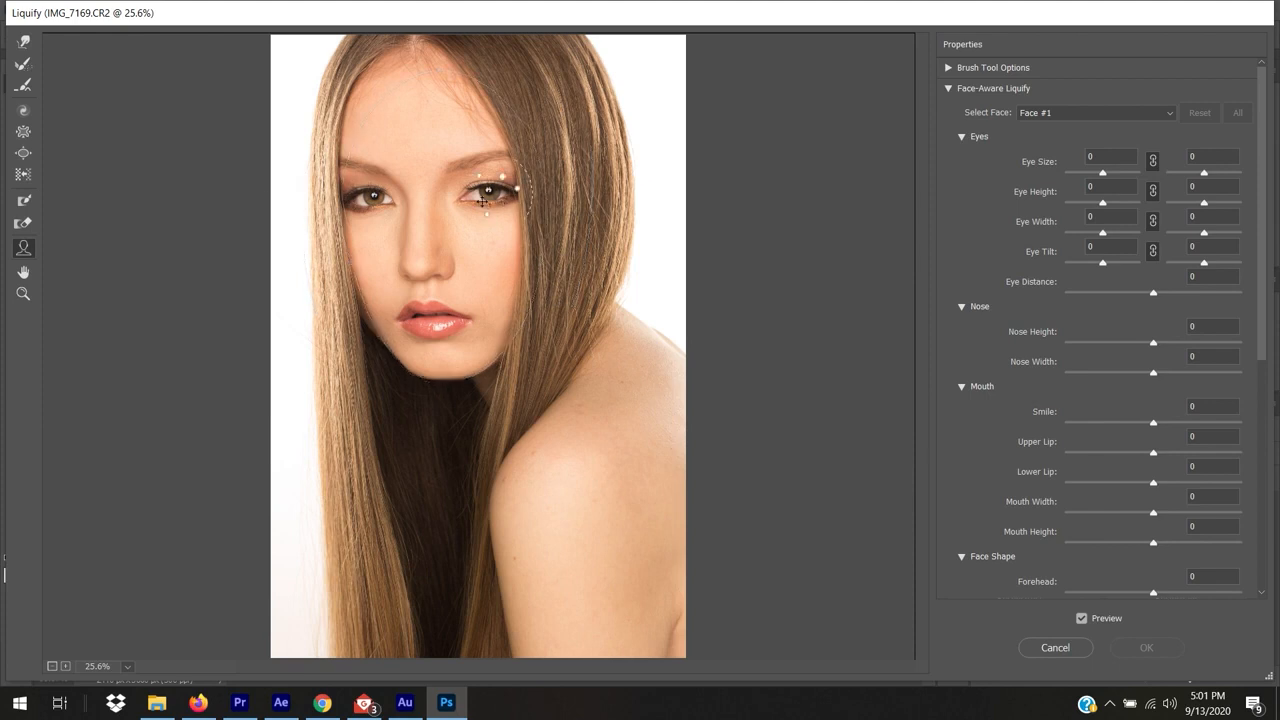
pyautogui.moveTo(376, 197)
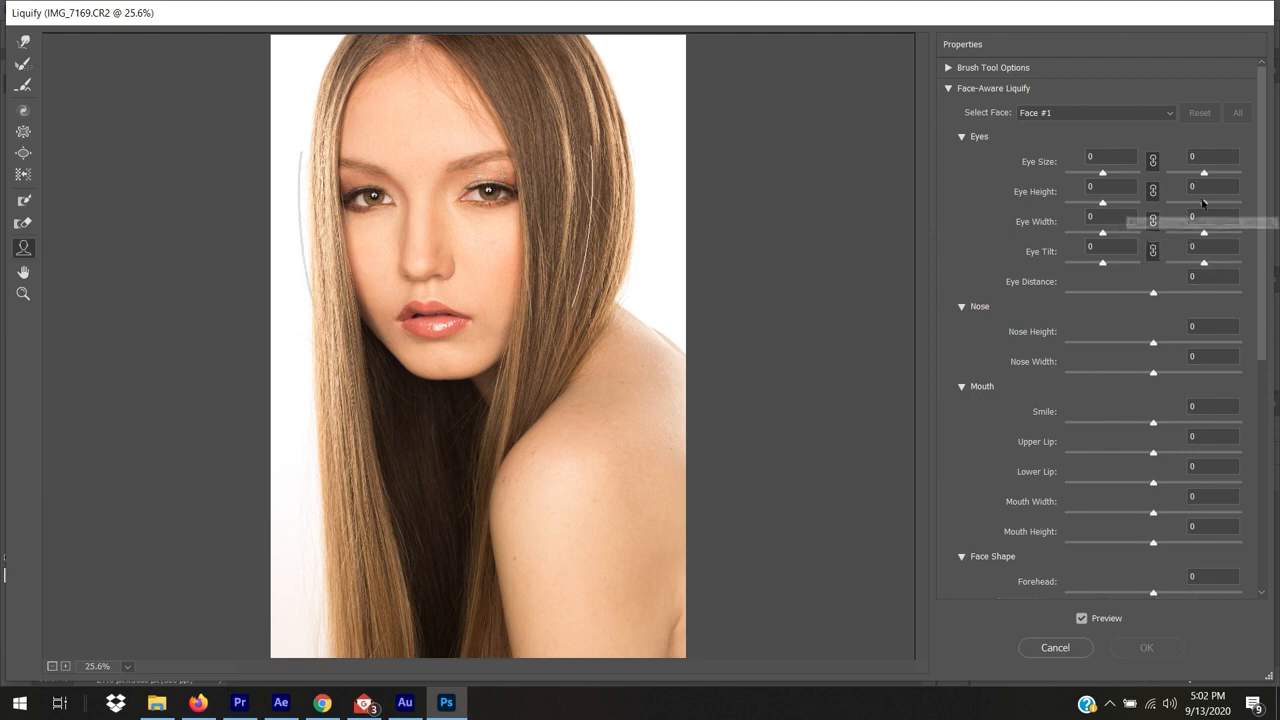
pyautogui.moveTo(1204, 203); pyautogui.dragTo(1207, 203)
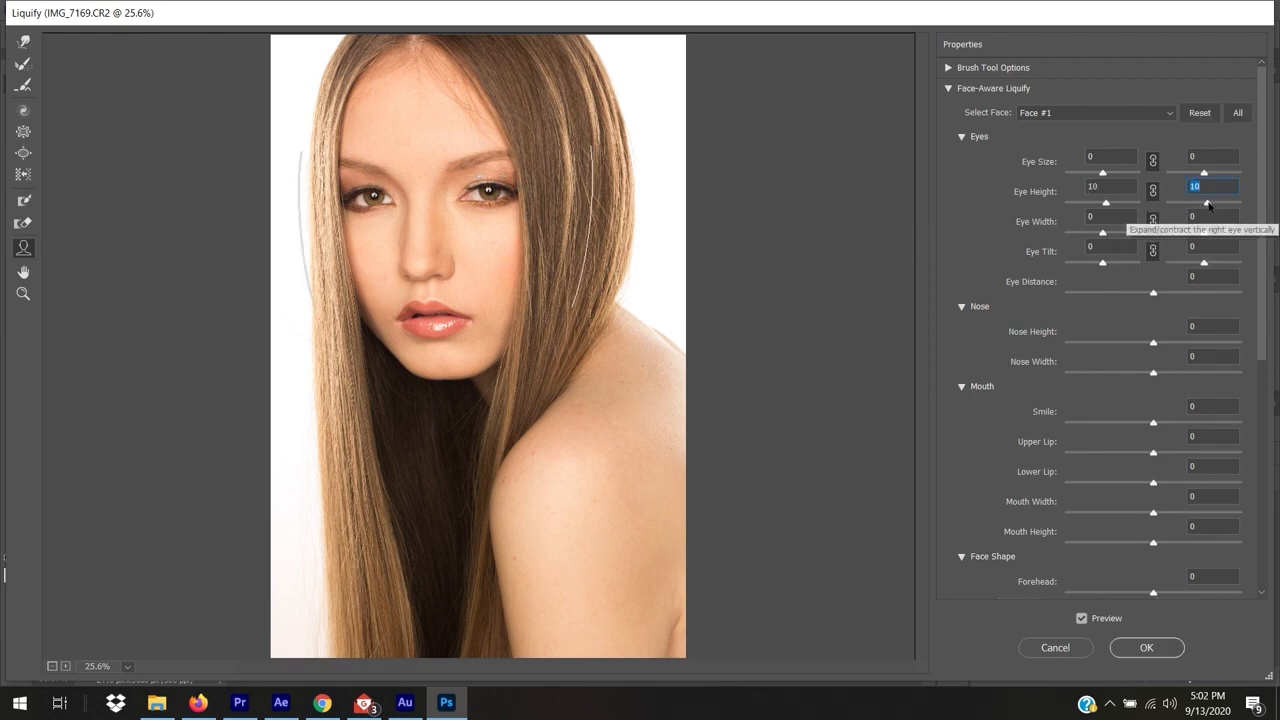
pyautogui.hotkey('ctrl', 'z')
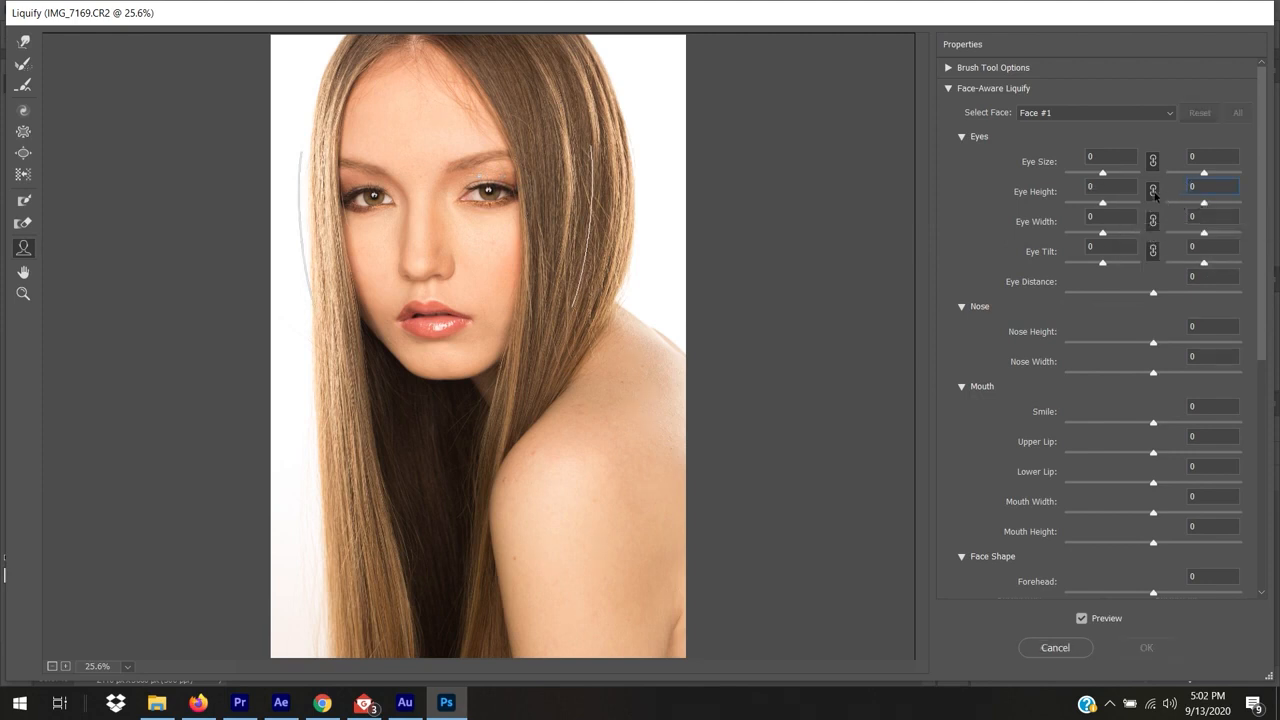
pyautogui.moveTo(1204, 203); pyautogui.dragTo(1226, 204)
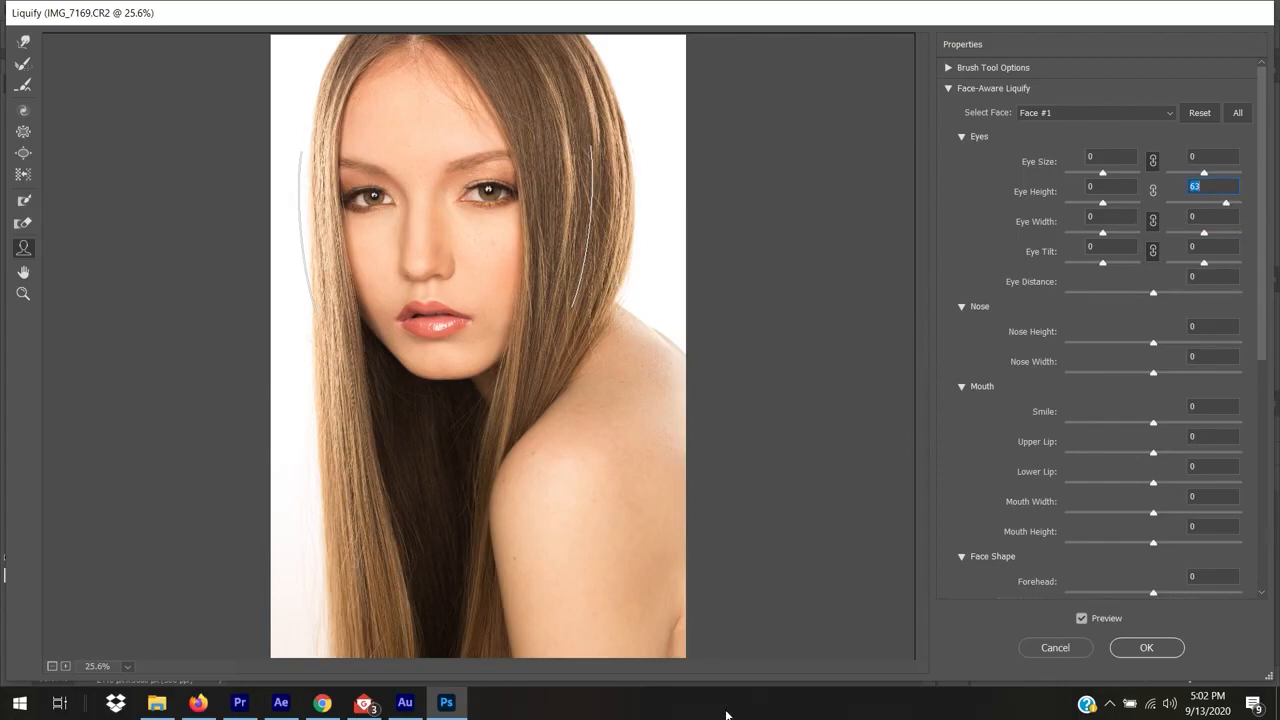
# Step: Toggle the preview repeatedly to compare the enlarged right eye with the original portrait
pyautogui.click(1081, 619)
pyautogui.click(1081, 619)
pyautogui.click(1081, 619)
pyautogui.click(1081, 619)
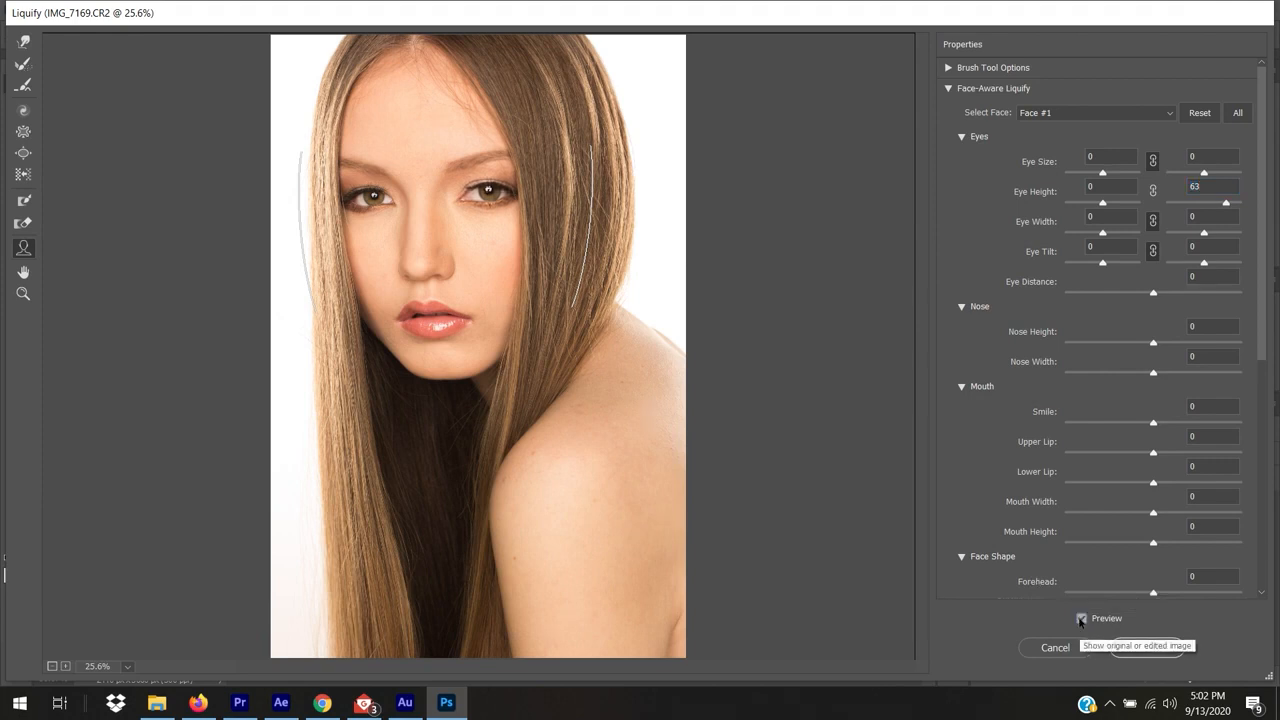
pyautogui.click(1081, 619)
pyautogui.click(1081, 619)
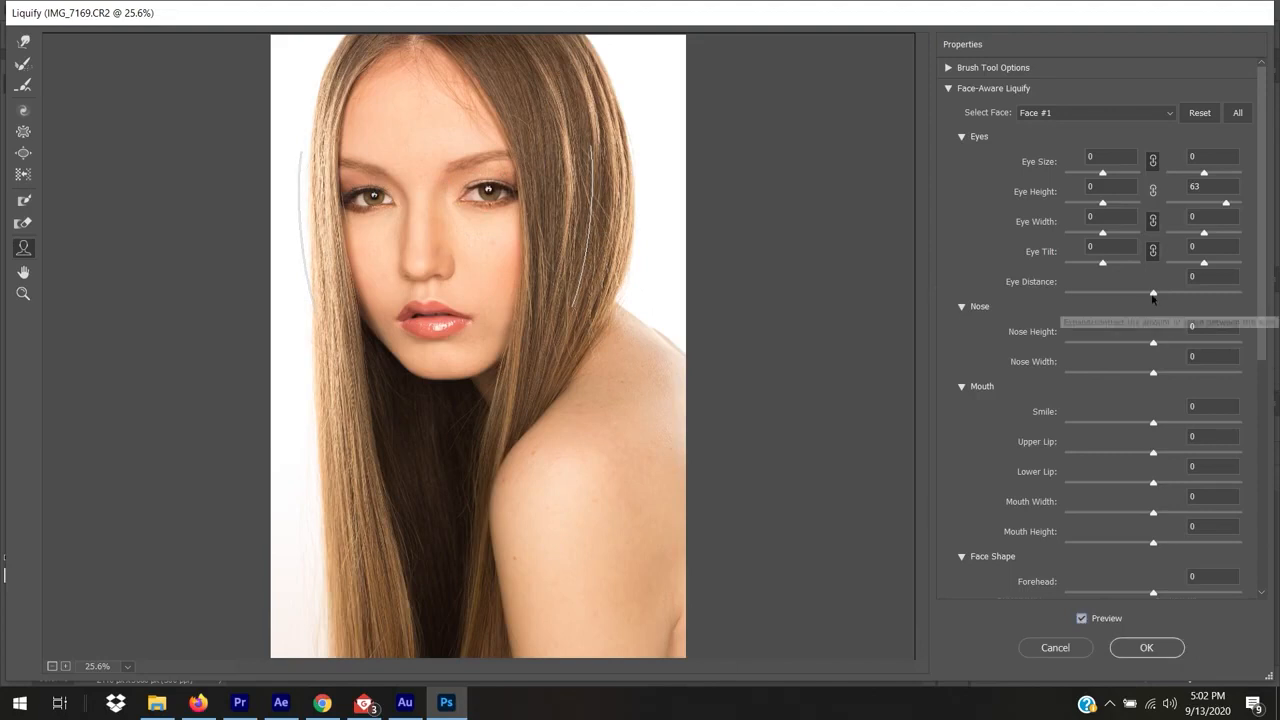
# Step: Lower the right eye's Eye Height to 17 and compare the result with the original portrait
pyautogui.moveTo(1226, 210); pyautogui.dragTo(1209, 206)
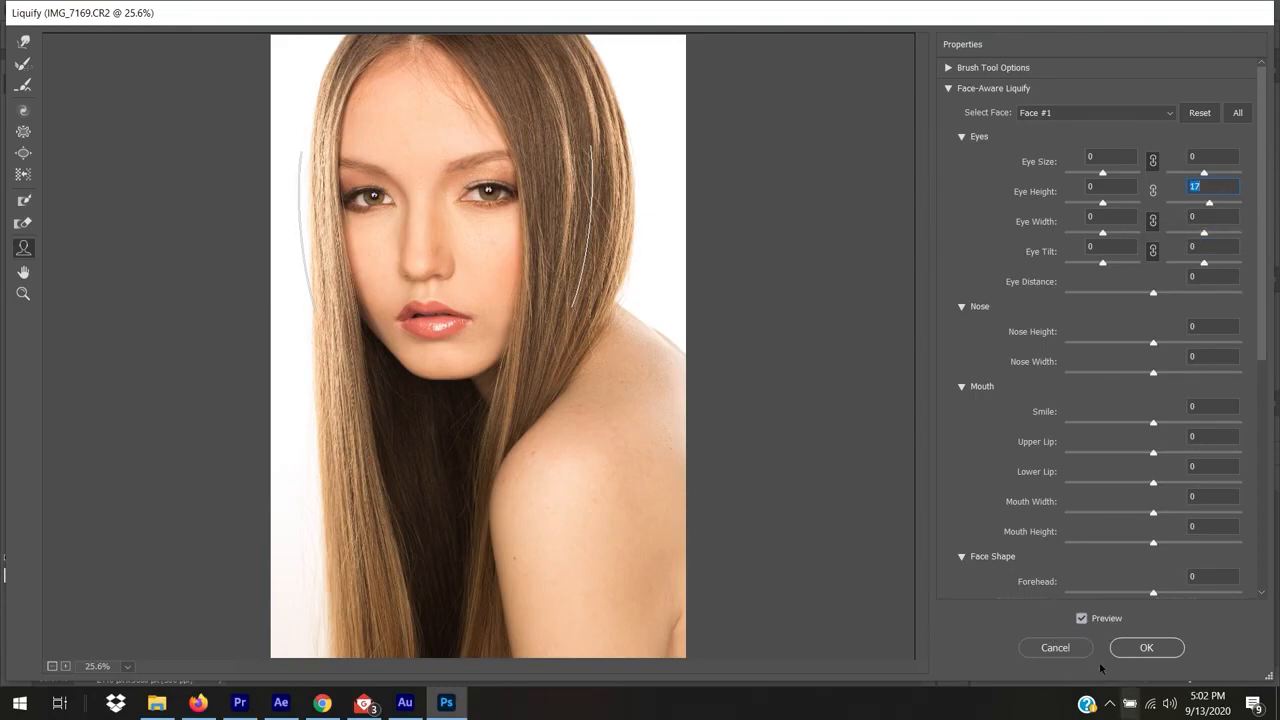
pyautogui.click(1078, 618)
pyautogui.click(1078, 618)
pyautogui.click(1078, 620)
pyautogui.click(1078, 620)
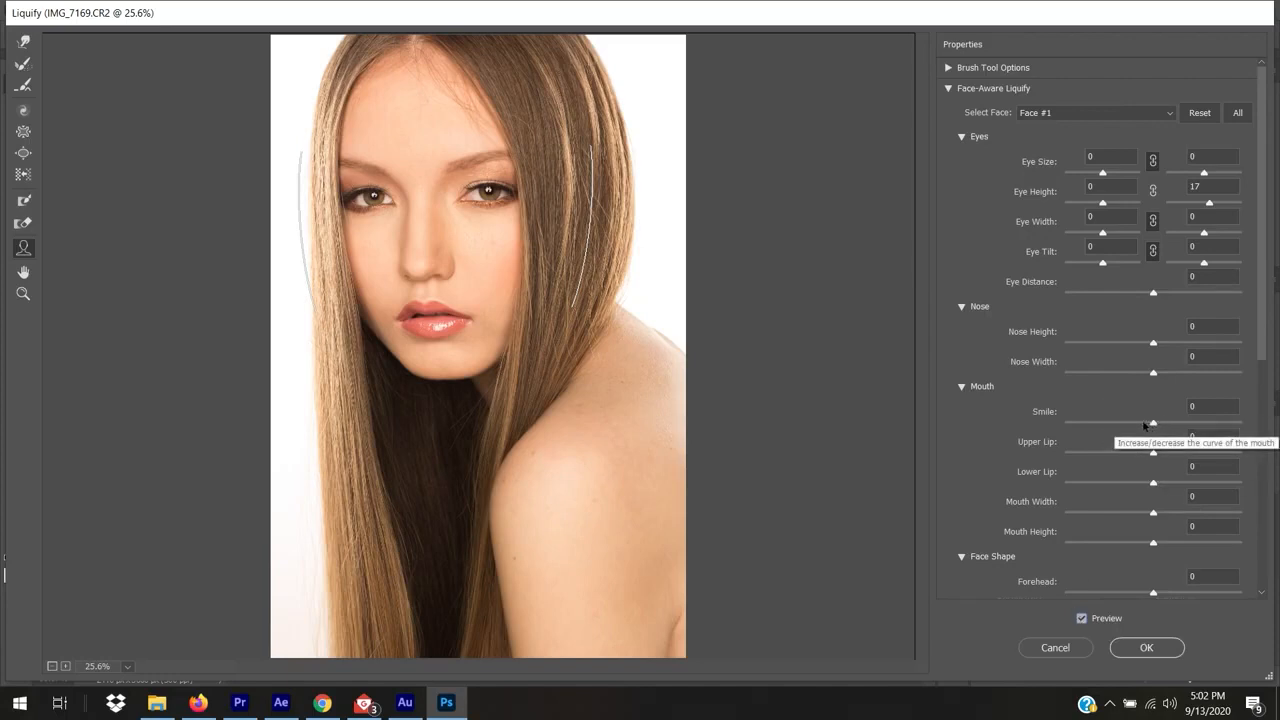
# Step: Try a Smile of 100, reset it to 0, and apply the Liquify changes to the portrait
pyautogui.moveTo(1153, 424); pyautogui.dragTo(1240, 422)
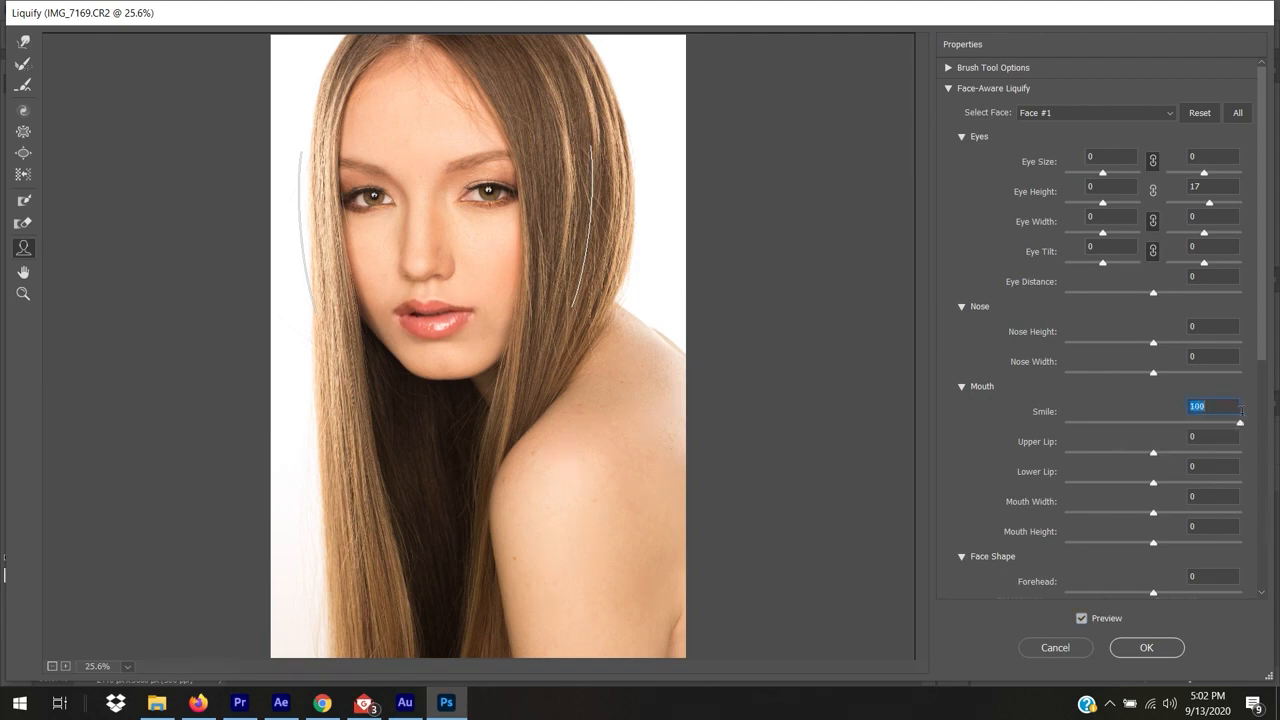
pyautogui.moveTo(1240, 422)
pyautogui.mouseDown()
pyautogui.moveTo(1200, 422)
pyautogui.moveTo(1229, 422)
pyautogui.moveTo(1228, 406)
pyautogui.mouseUp()
pyautogui.write('0')
pyautogui.press('Return')
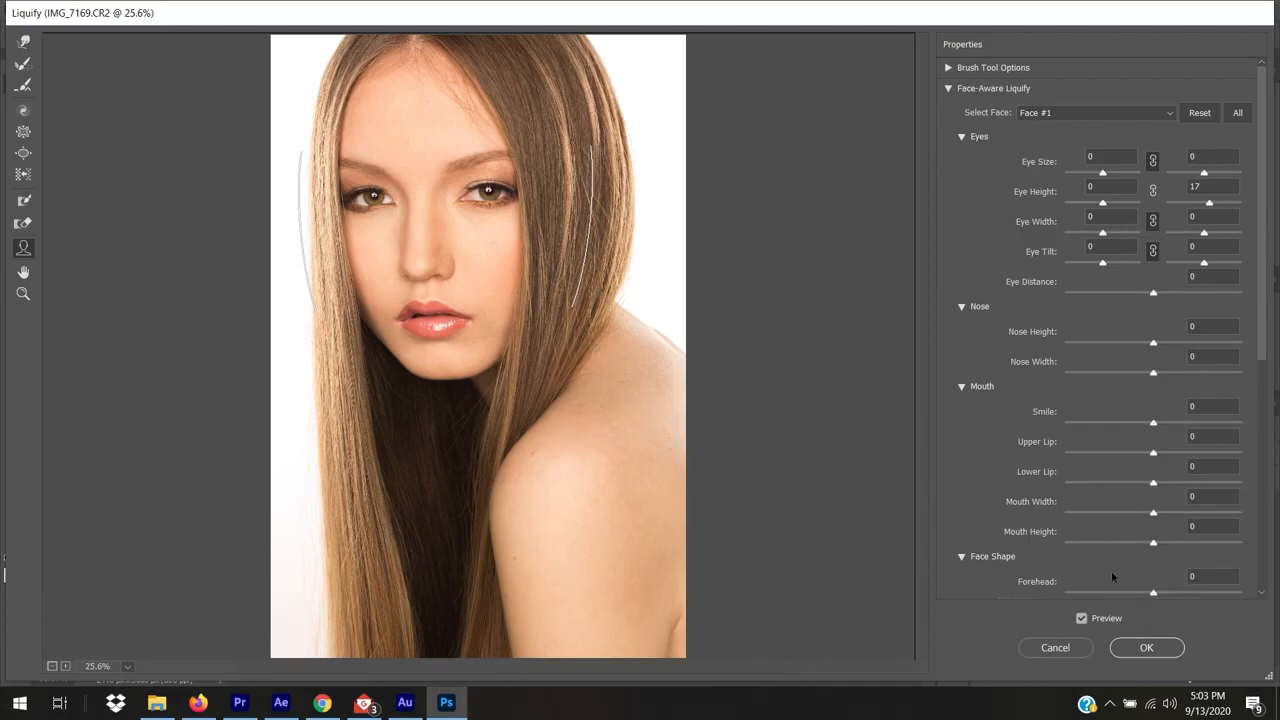
pyautogui.click(1136, 648)
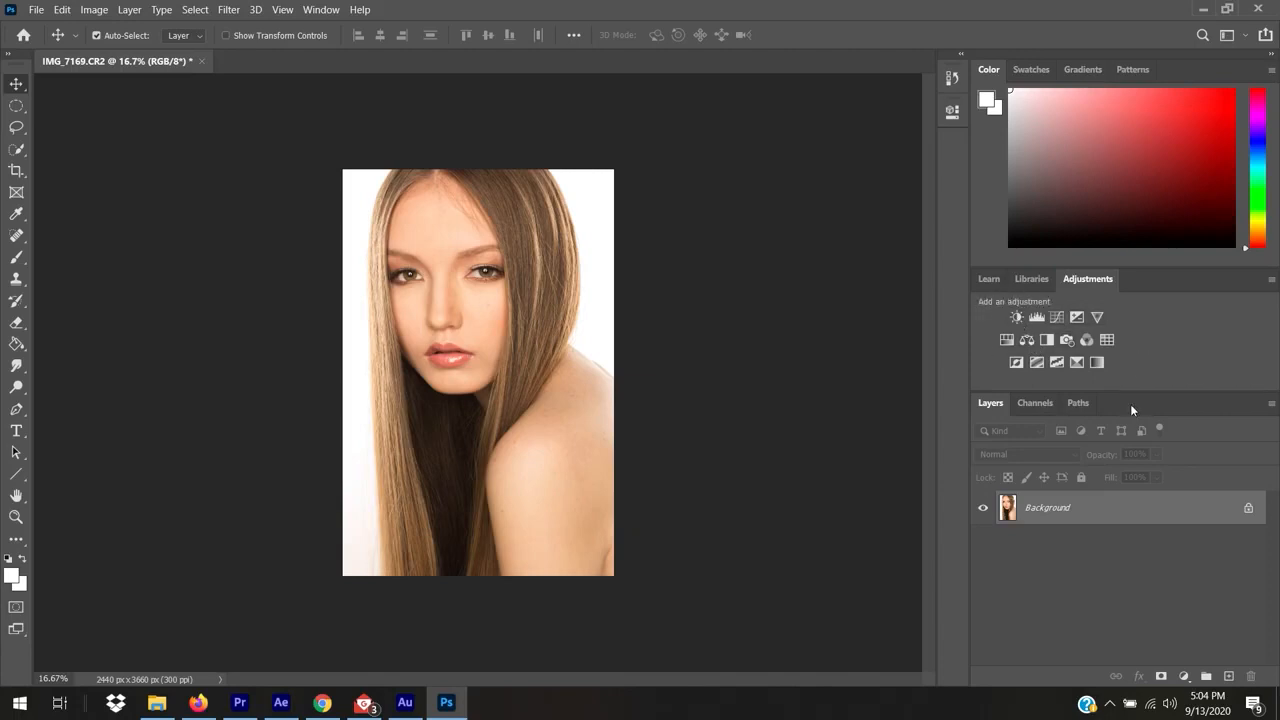
# Step: Add a Brightness/Contrast adjustment layer with Brightness at -7 and Contrast at 68
pyautogui.click(1015, 316)
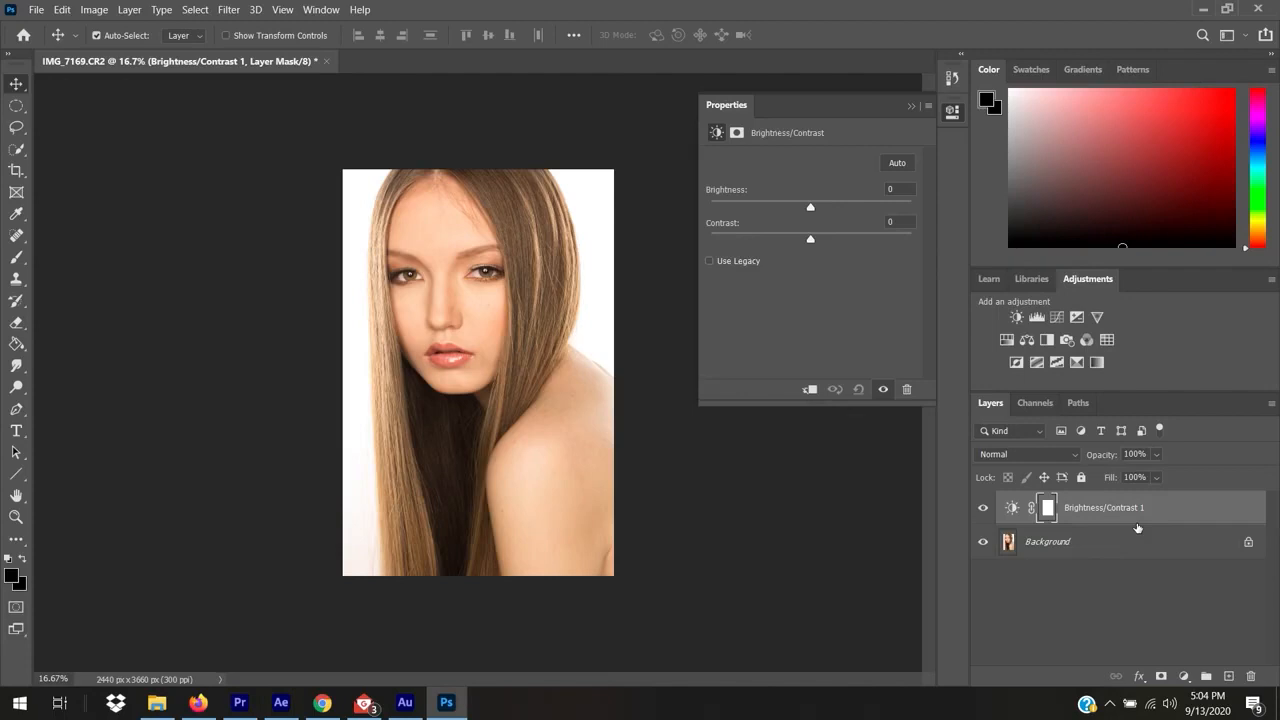
pyautogui.moveTo(812, 208); pyautogui.dragTo(881, 262)
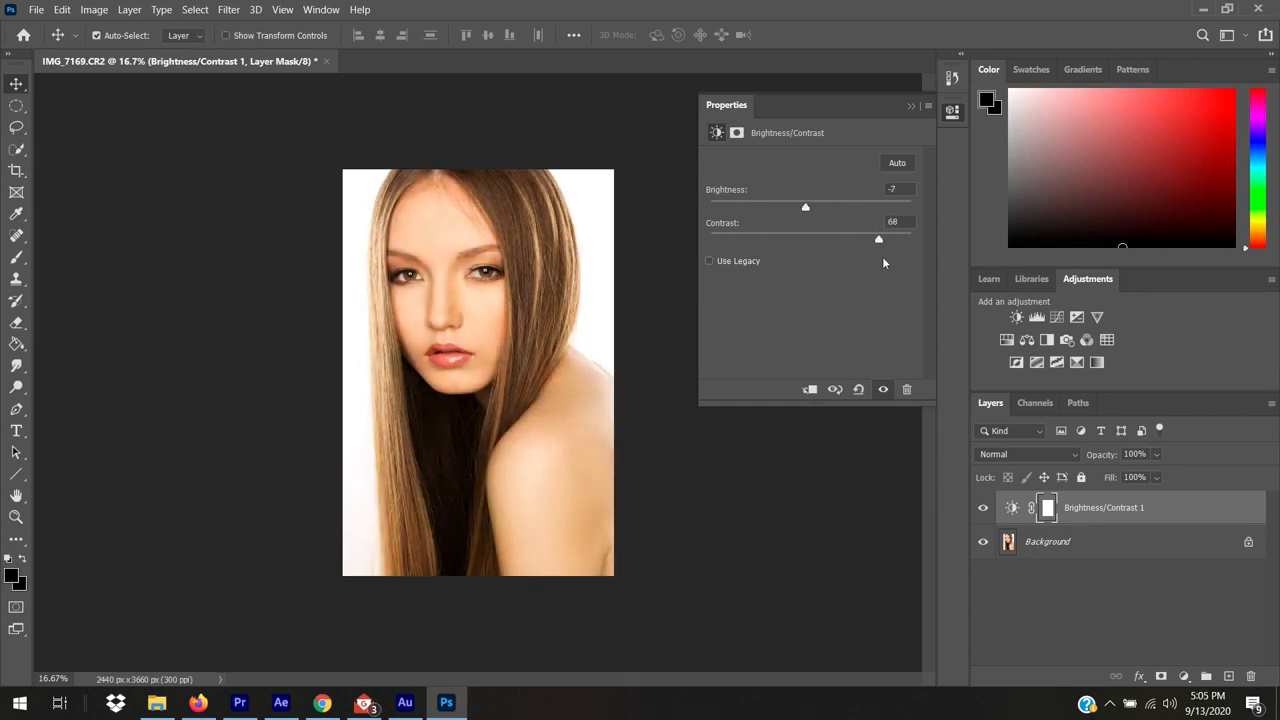
# Step: Reset the adjustment layer's Contrast and Brightness to 0 and apply the automatic brightness/contrast correction
pyautogui.click(894, 221)
pyautogui.write('0')
pyautogui.click(881, 190)
pyautogui.write('0')
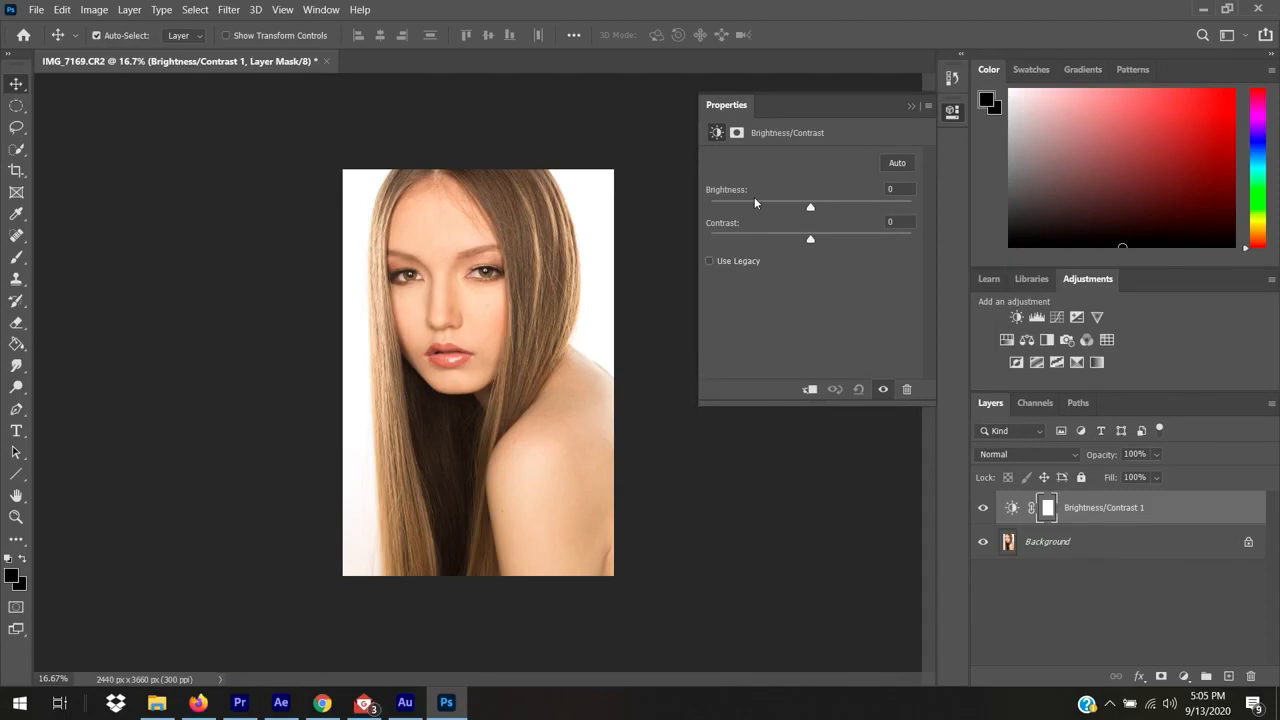
pyautogui.click(905, 164)
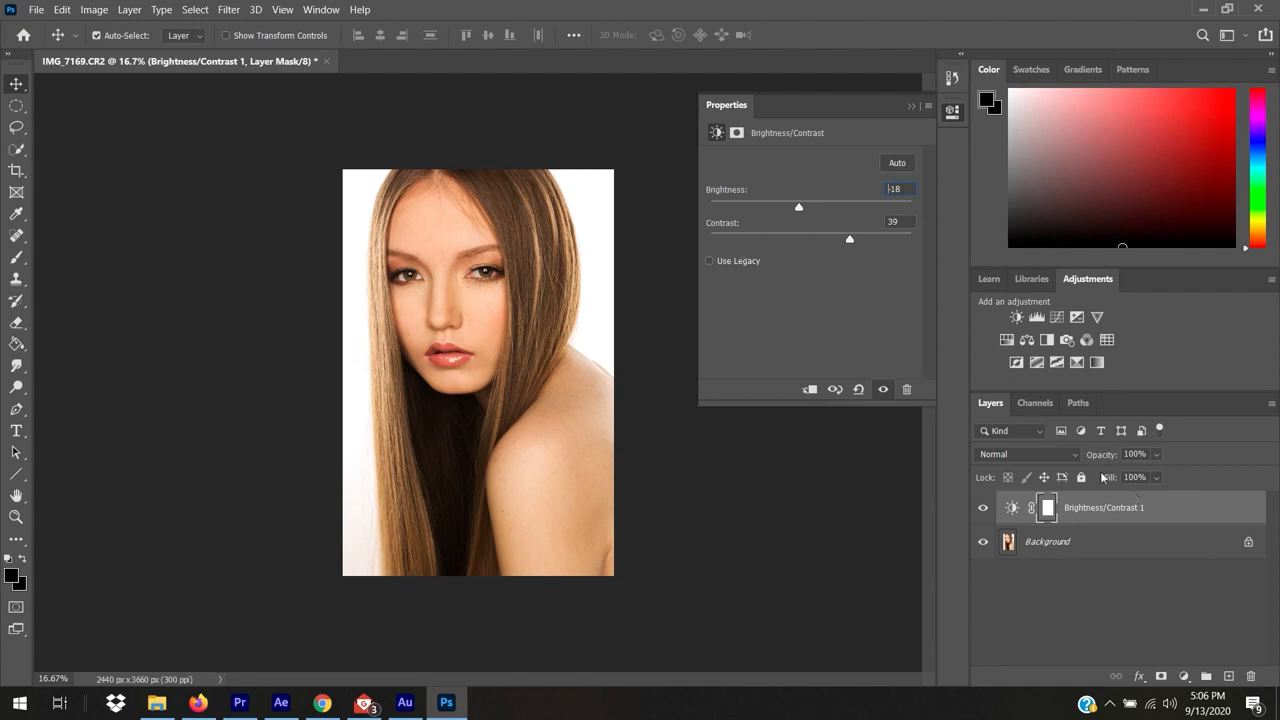
# Step: Add a Hue/Saturation adjustment layer with Hue -5, Saturation +31 and Lightness -14
pyautogui.click(1007, 341)
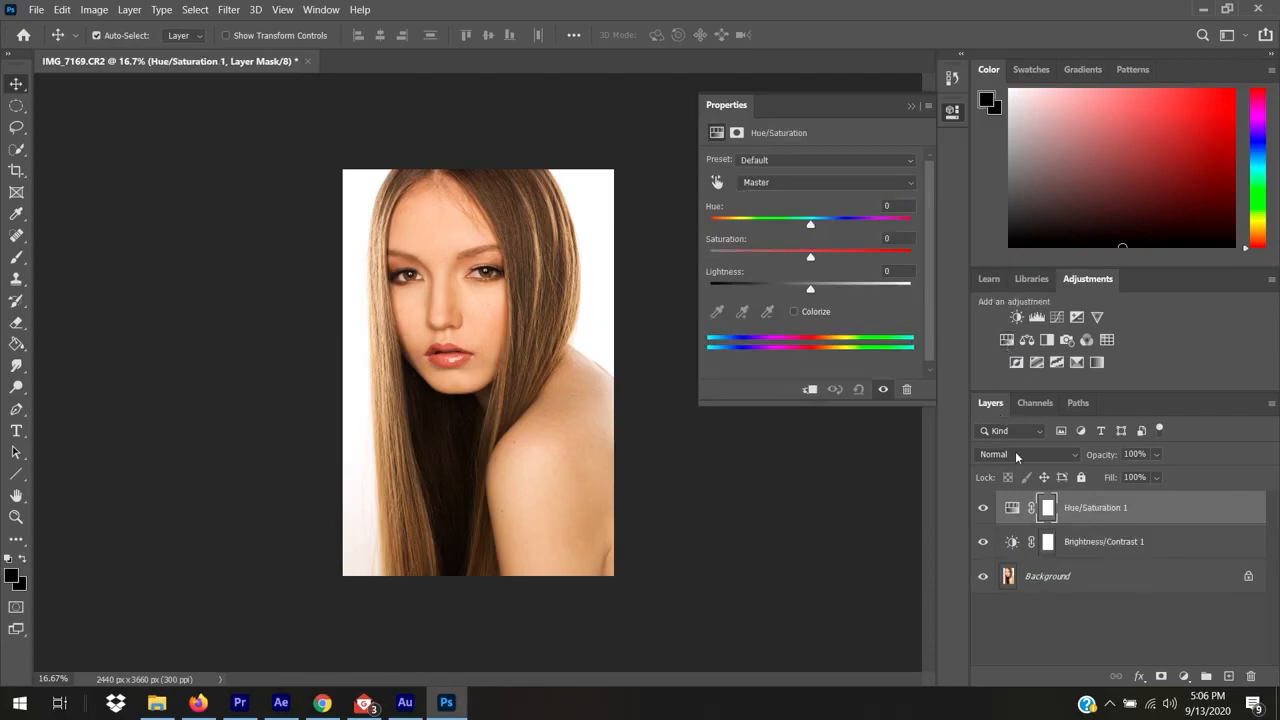
pyautogui.moveTo(810, 223); pyautogui.dragTo(813, 228)
pyautogui.moveTo(810, 257); pyautogui.dragTo(800, 291)
pyautogui.moveTo(811, 223); pyautogui.dragTo(804, 224)
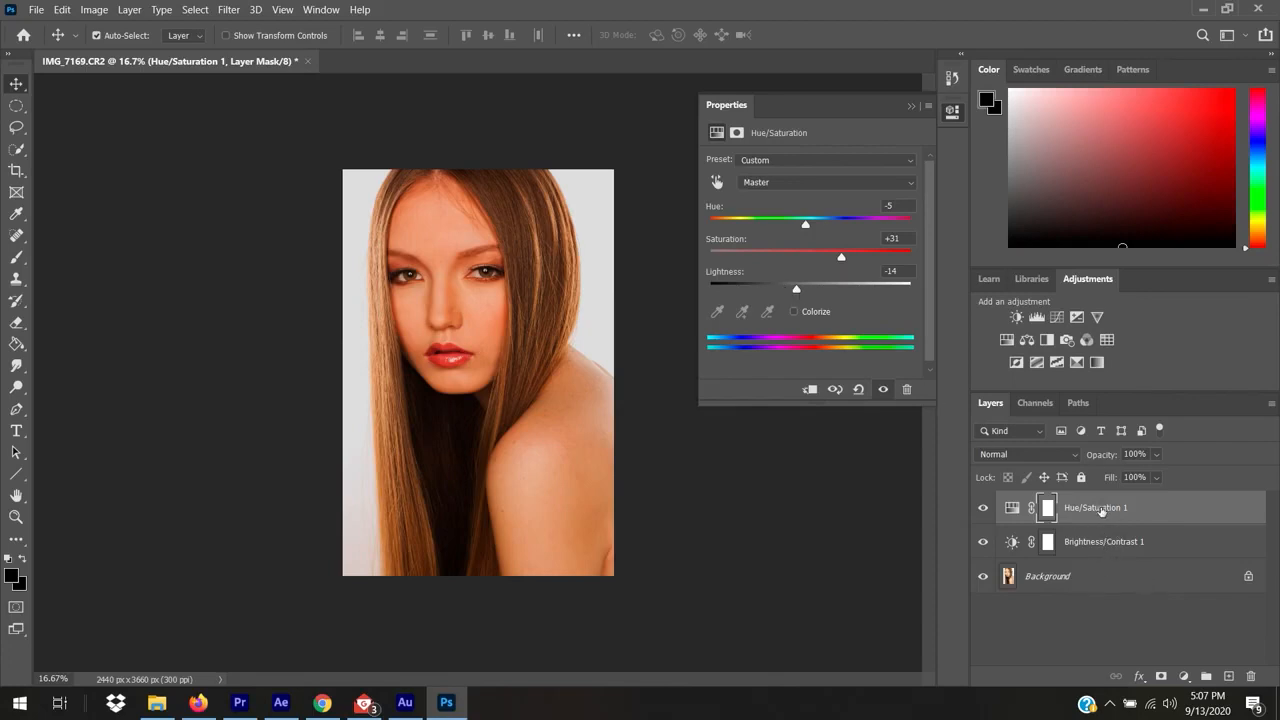
# Step: Swap the stacking order of the Hue/Saturation and Brightness/Contrast layers repeatedly, finishing with Hue/Saturation on top and selected
pyautogui.moveTo(1106, 541)
pyautogui.mouseDown()
pyautogui.moveTo(1102, 508)
pyautogui.moveTo(1105, 550)
pyautogui.mouseUp()
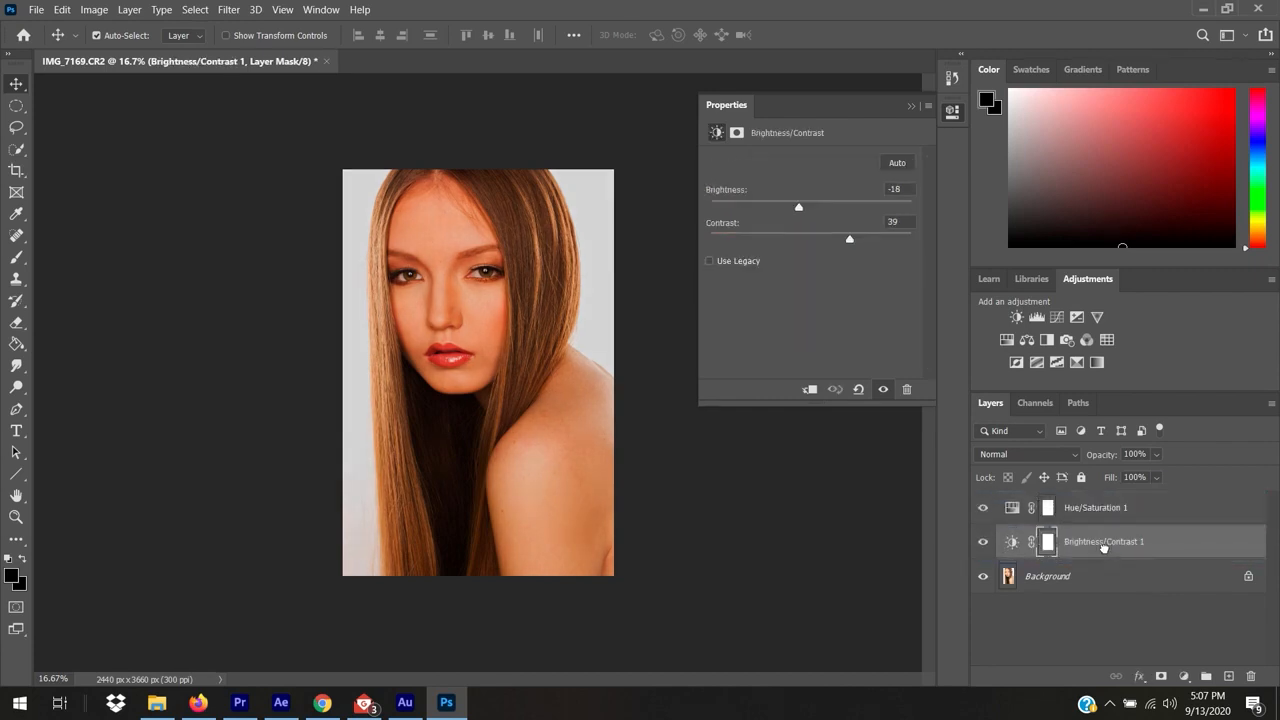
pyautogui.click(1100, 513)
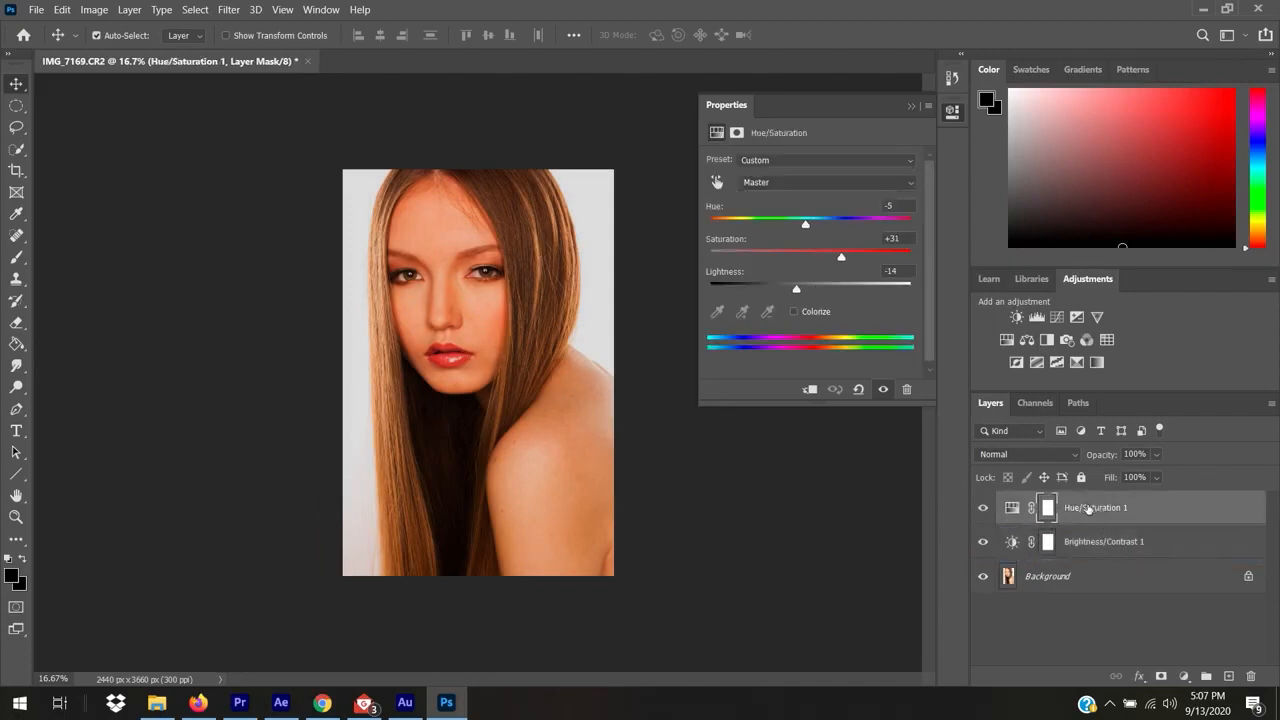
pyautogui.moveTo(1080, 515); pyautogui.dragTo(1081, 548)
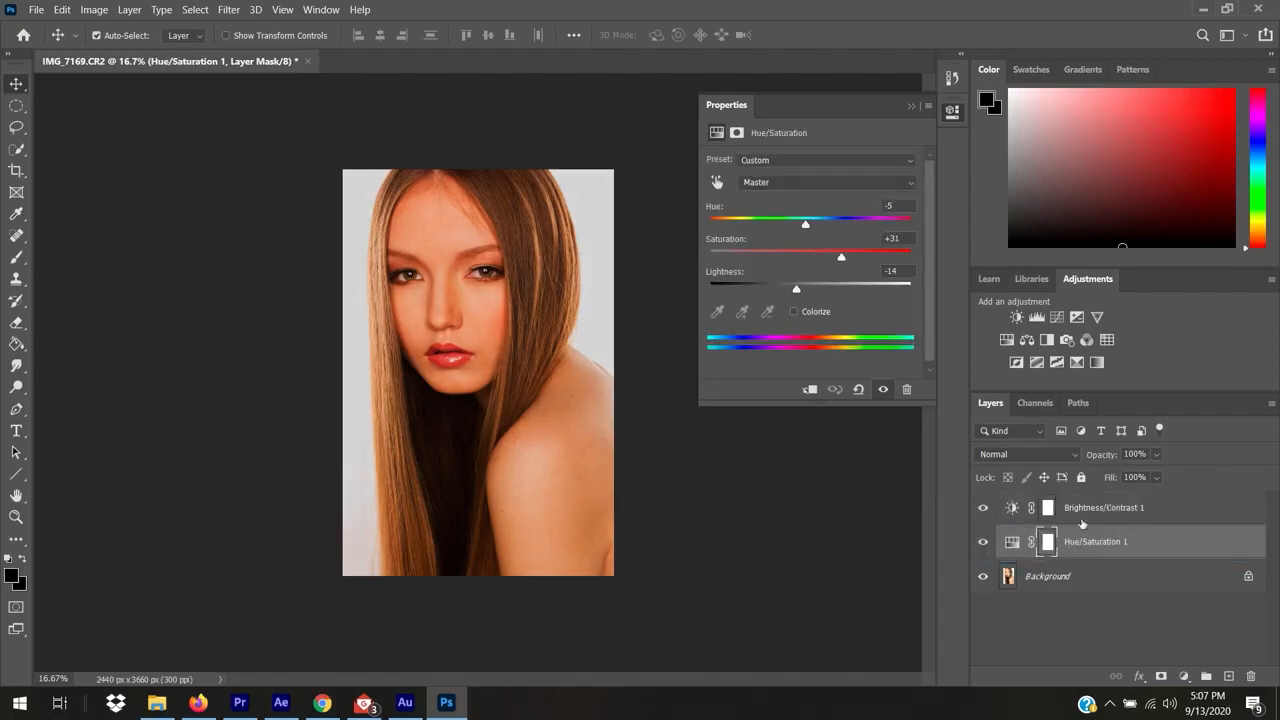
pyautogui.click(1085, 510)
pyautogui.moveTo(1086, 511); pyautogui.dragTo(1086, 556)
pyautogui.moveTo(1089, 509); pyautogui.dragTo(1096, 558)
pyautogui.click(1098, 508)
pyautogui.moveTo(1100, 510); pyautogui.dragTo(1104, 558)
pyautogui.moveTo(1099, 509); pyautogui.dragTo(1098, 555)
pyautogui.moveTo(1098, 509); pyautogui.dragTo(1096, 548)
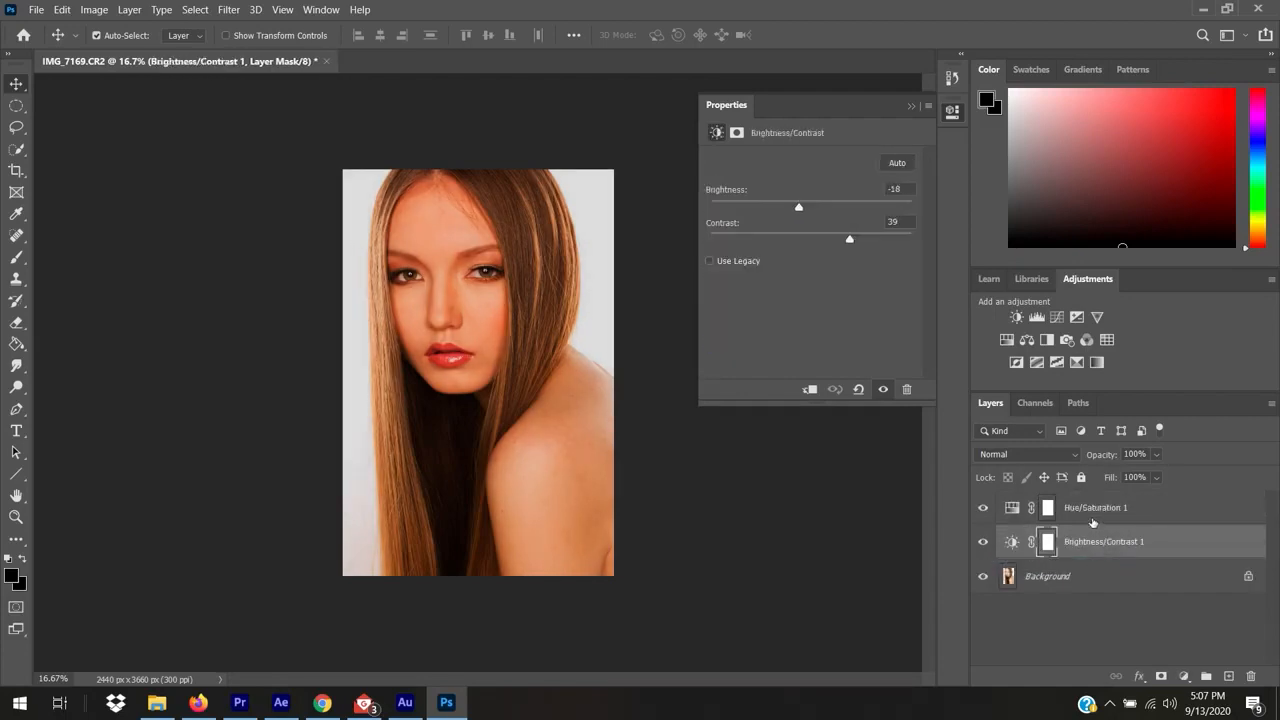
pyautogui.click(1092, 512)
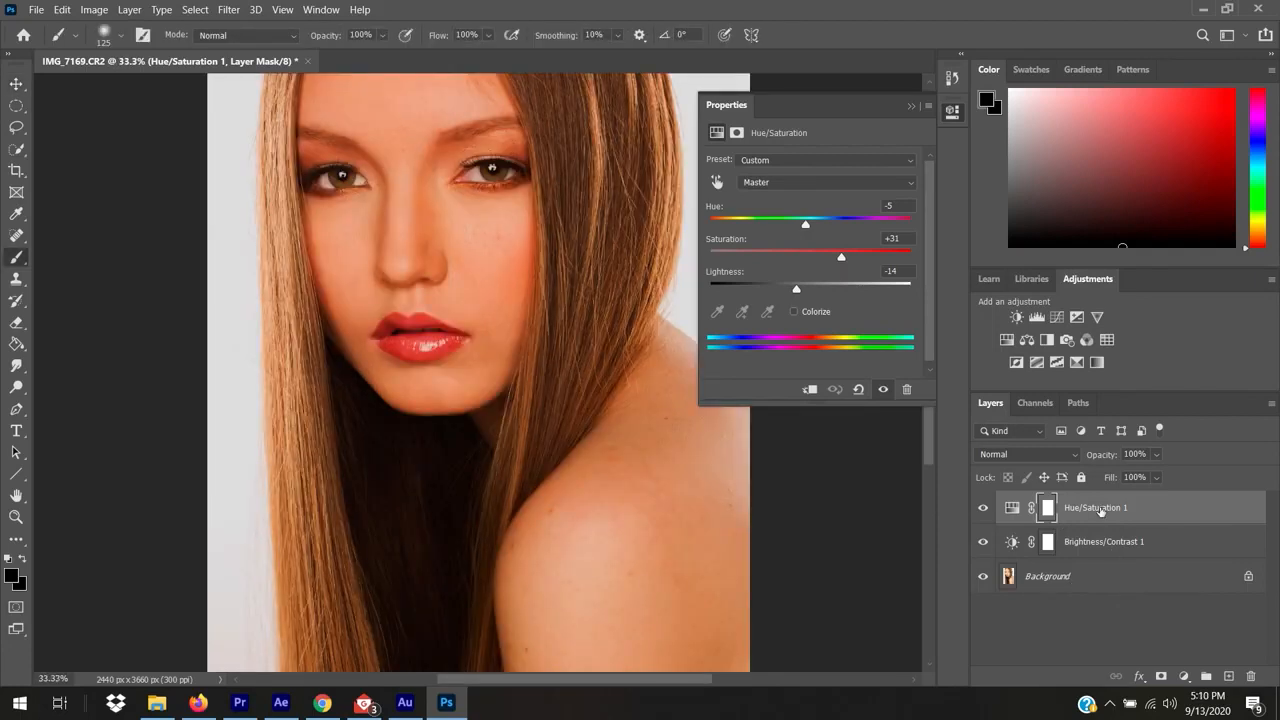
# Step: Clip the Hue/Saturation adjustment to the Brightness/Contrast layer below, and release the clipping again
pyautogui.hotkey('ctrl', '-')
pyautogui.hotkey('ctrl', '-')
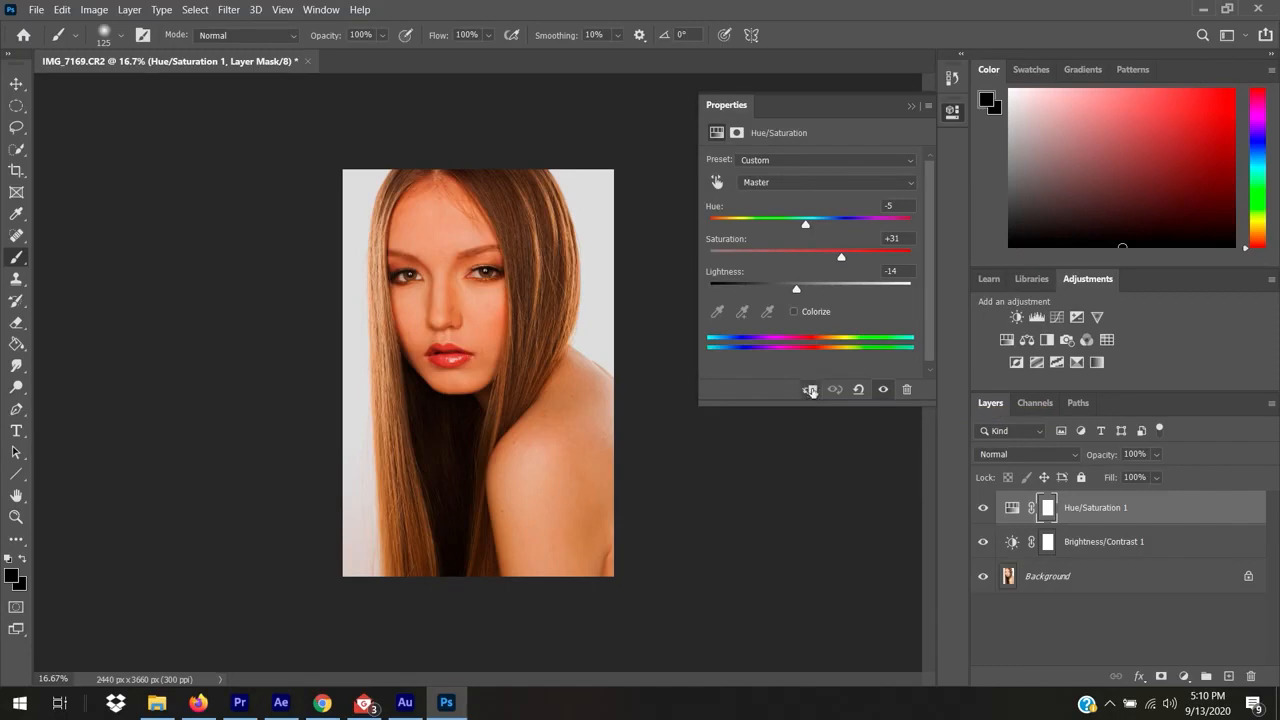
pyautogui.click(810, 390)
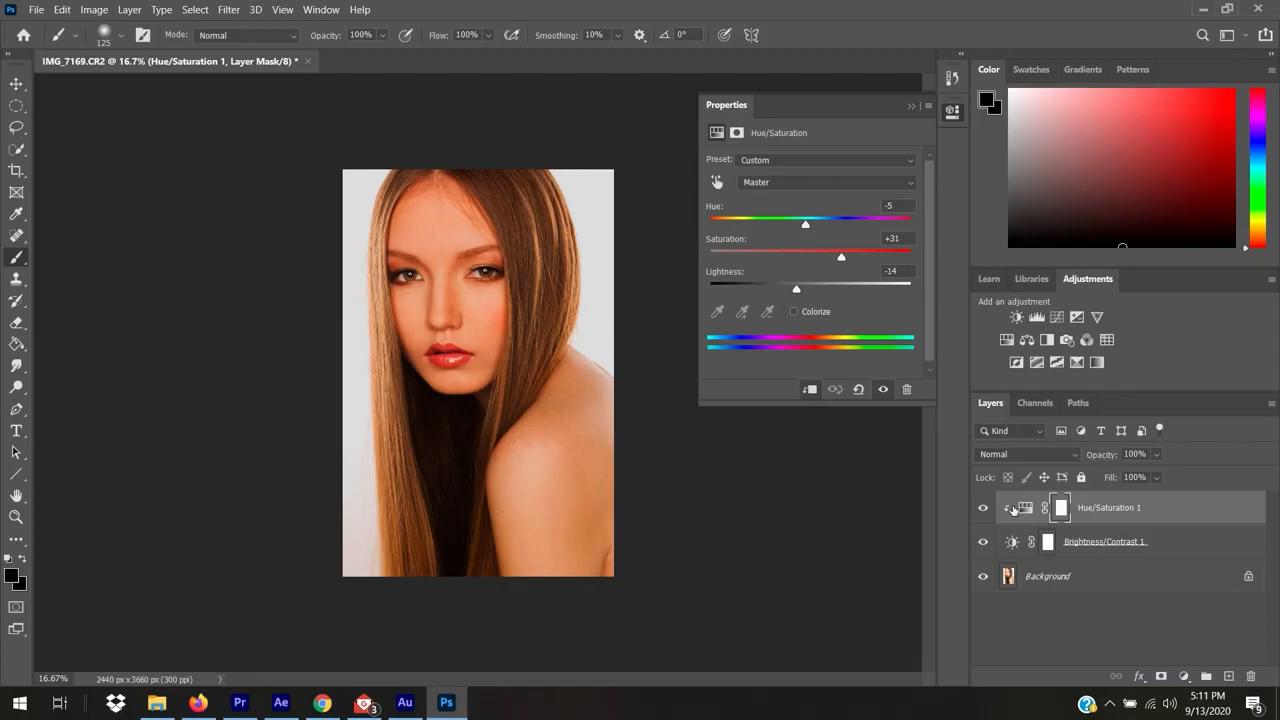
pyautogui.click(807, 390)
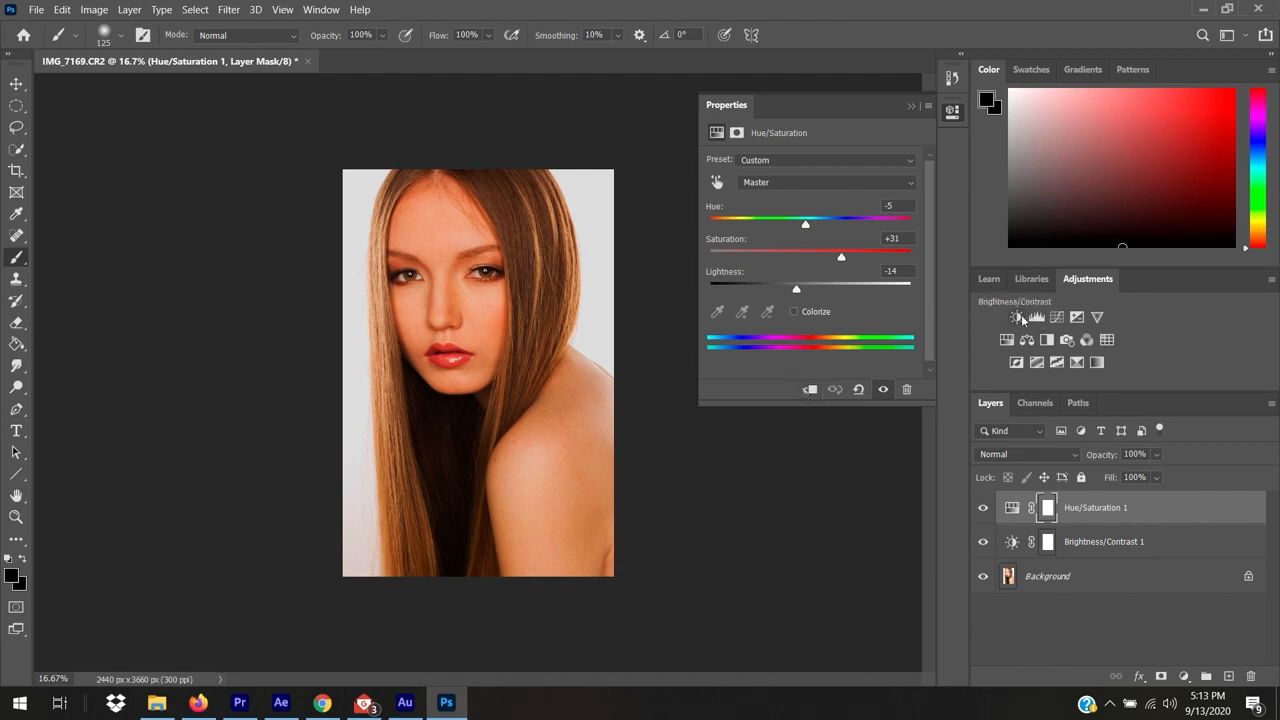
# Step: With both existing adjustment layers hidden, add a Levels layer with input levels 21 and 240 and switch off its visibility
pyautogui.moveTo(983, 507); pyautogui.dragTo(983, 541)
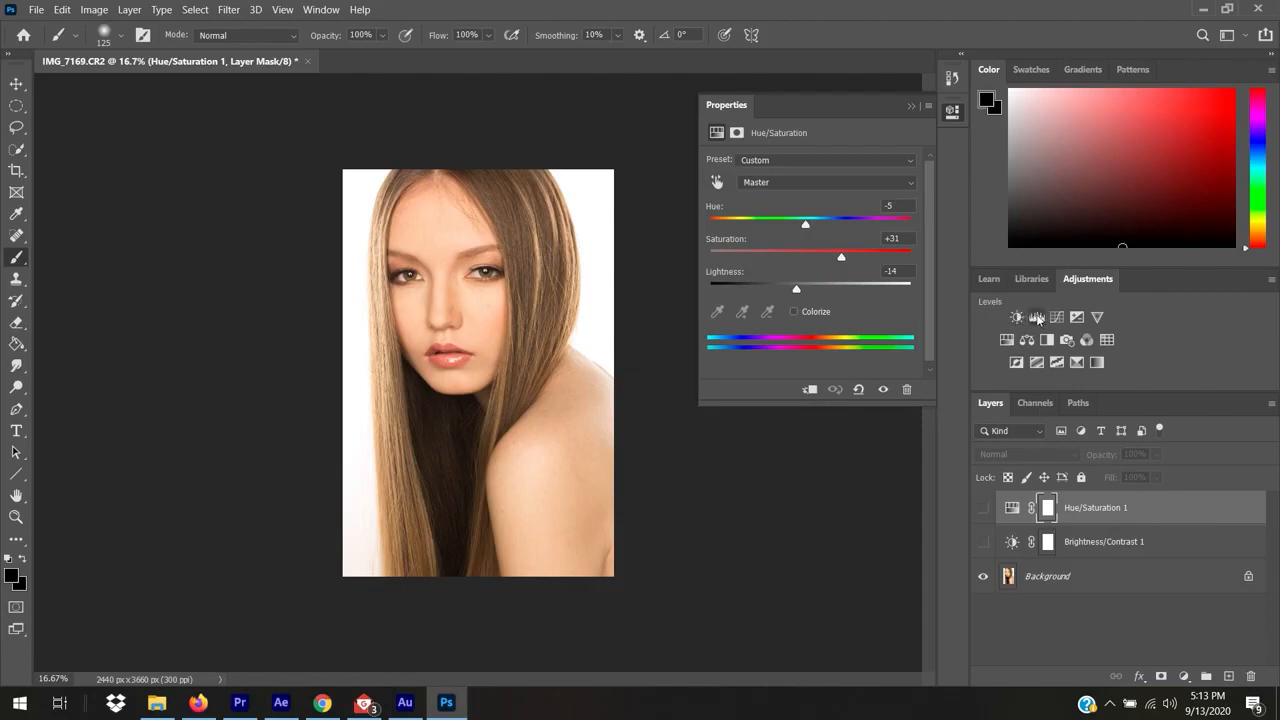
pyautogui.click(1038, 318)
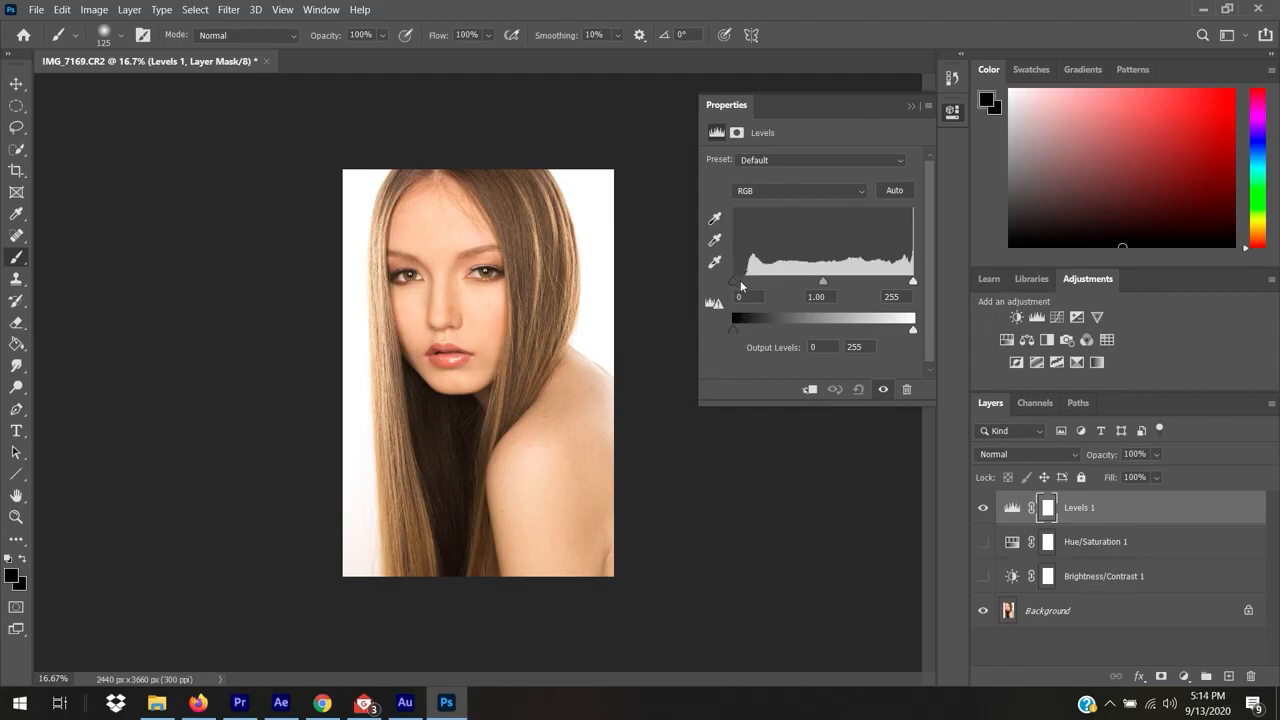
pyautogui.moveTo(735, 281); pyautogui.dragTo(747, 287)
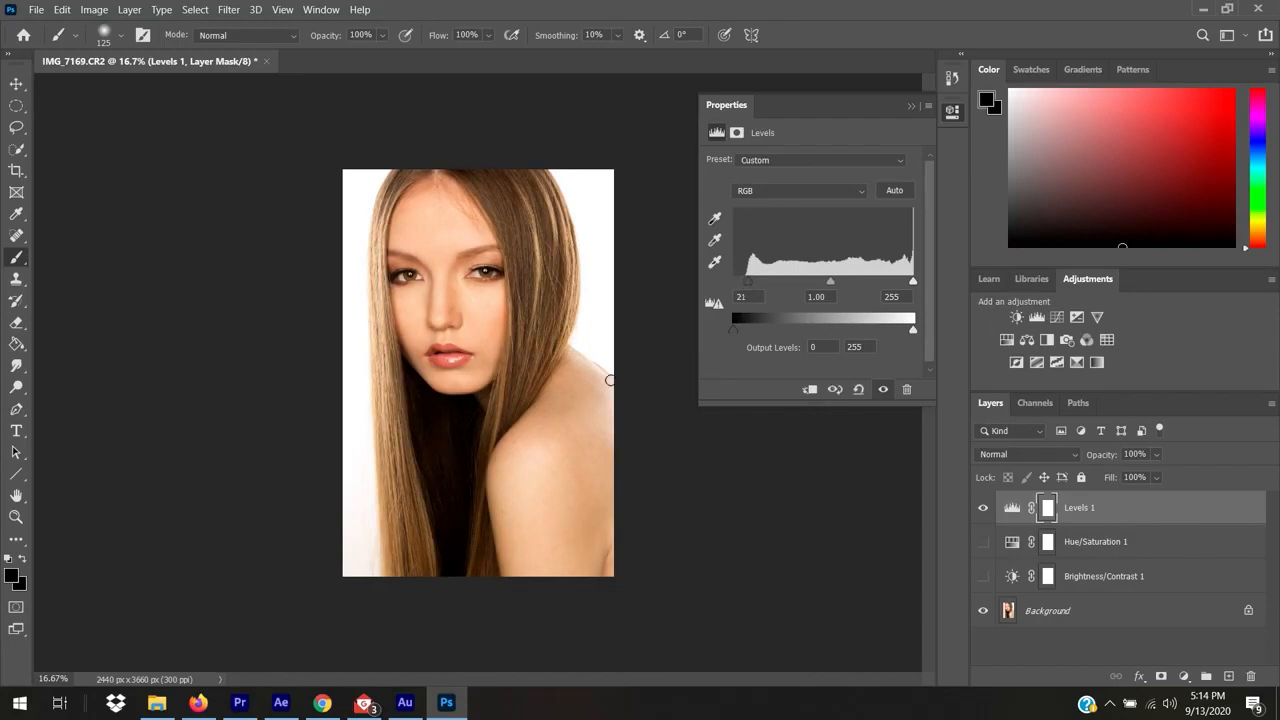
pyautogui.moveTo(912, 283); pyautogui.dragTo(897, 285)
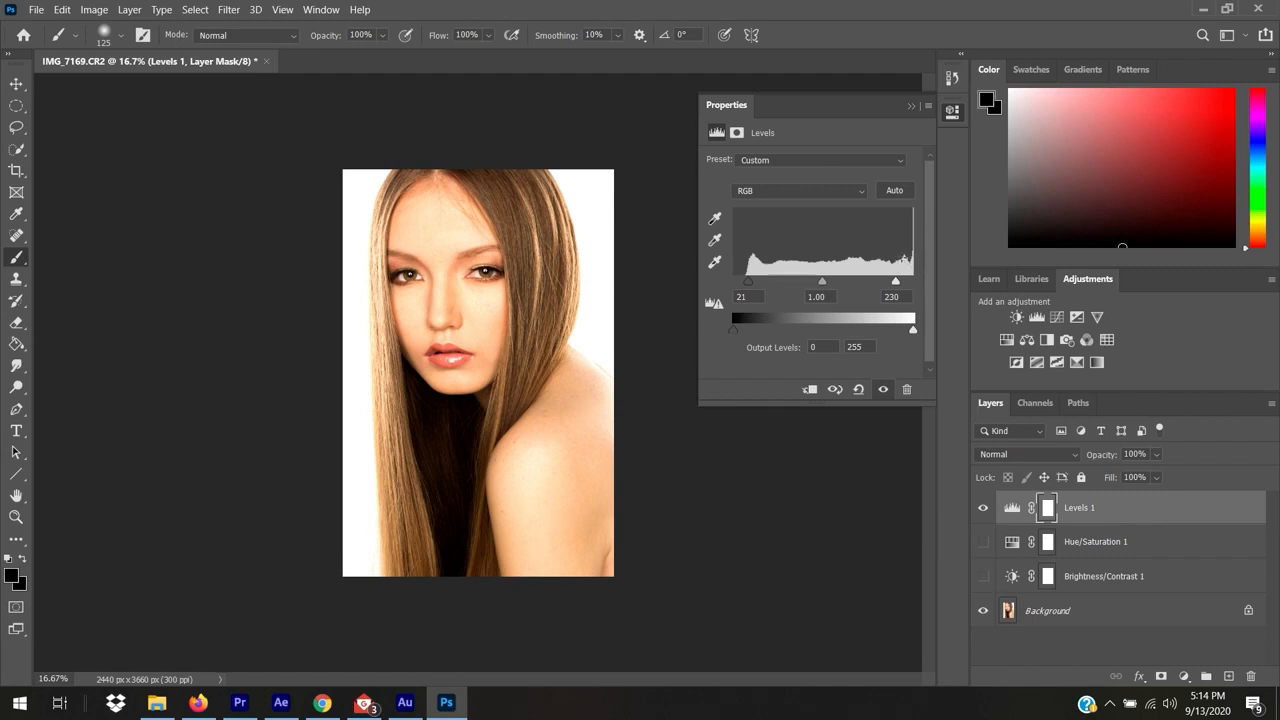
pyautogui.moveTo(895, 281); pyautogui.dragTo(903, 284)
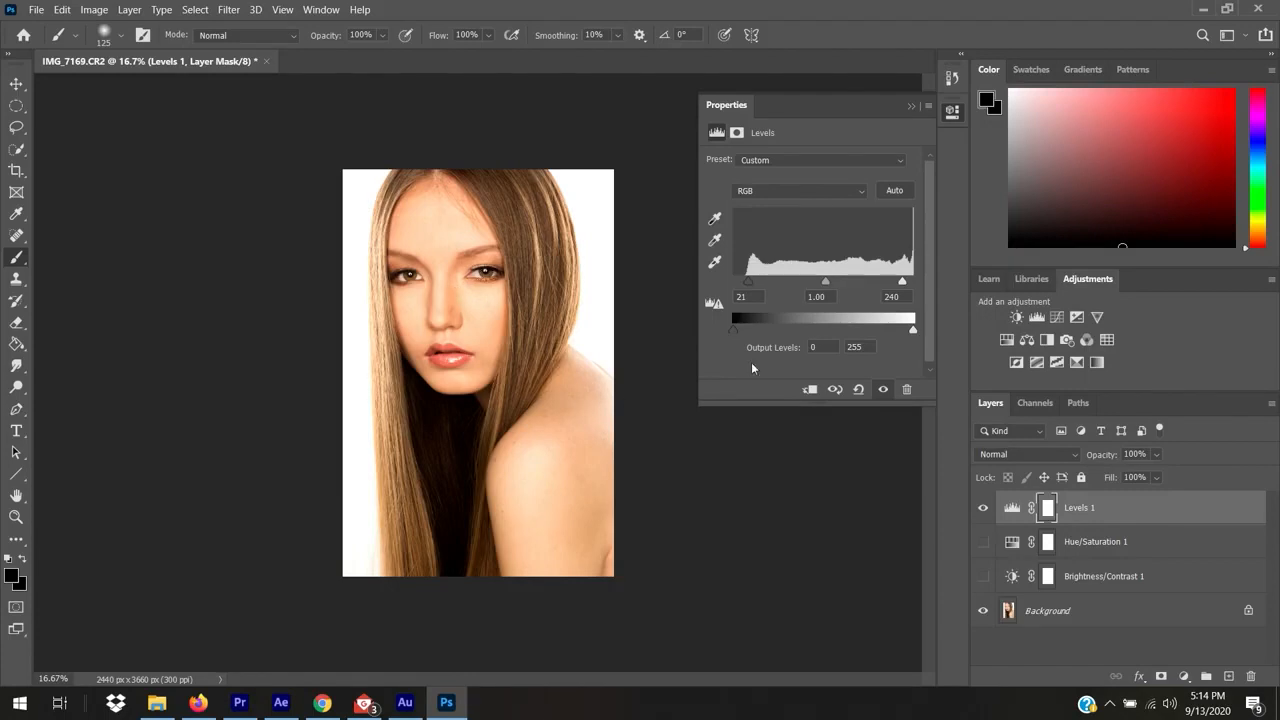
pyautogui.moveTo(826, 283)
pyautogui.mouseDown()
pyautogui.moveTo(867, 286)
pyautogui.moveTo(797, 285)
pyautogui.moveTo(826, 284)
pyautogui.mouseUp()
pyautogui.click(983, 508)
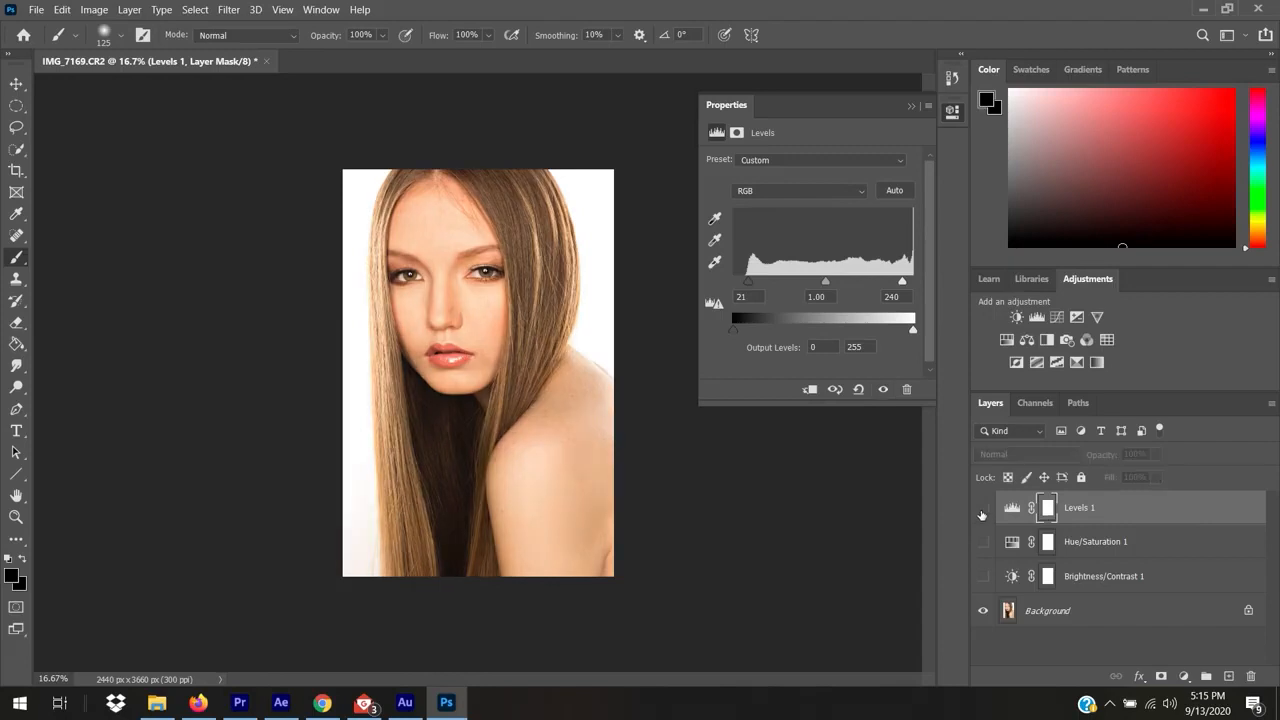
# Step: Try a Curves adjustment layer with an S-shaped RGB curve that darkens shadows and brightens highlights, and delete the layer
pyautogui.click(1058, 317)
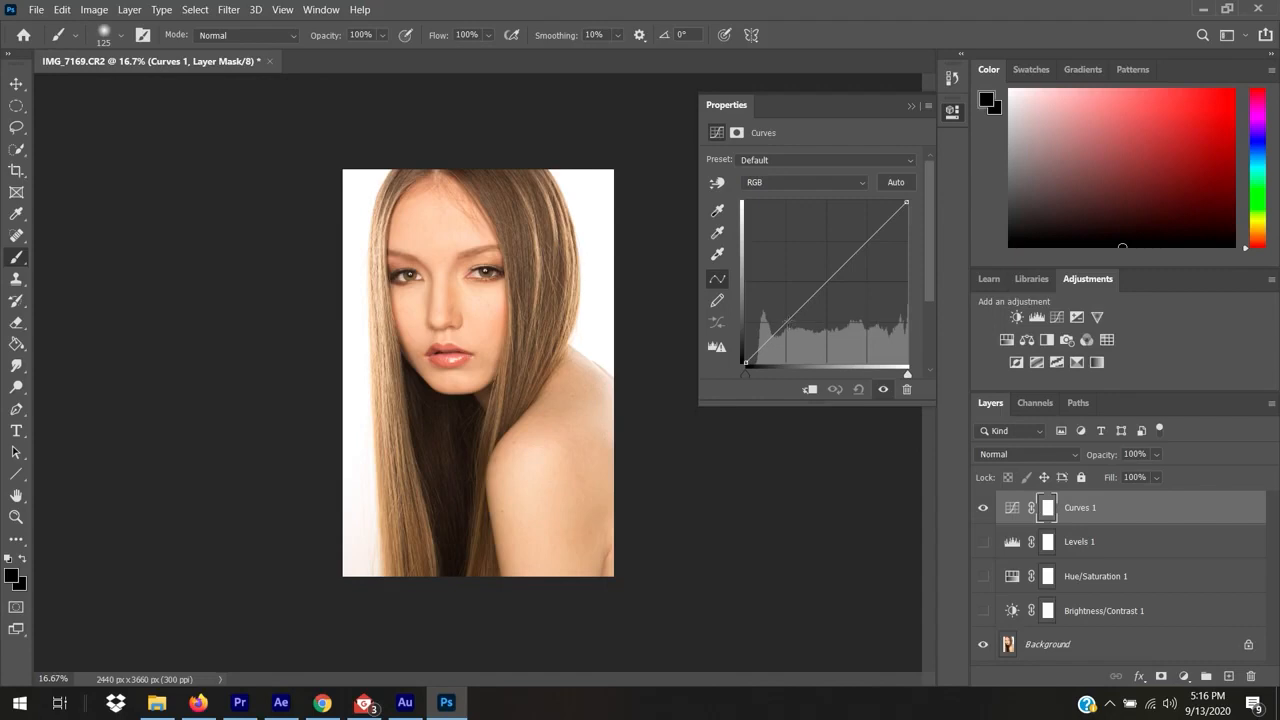
pyautogui.click(787, 320)
pyautogui.click(868, 238)
pyautogui.click(788, 321)
pyautogui.moveTo(788, 322); pyautogui.dragTo(789, 334)
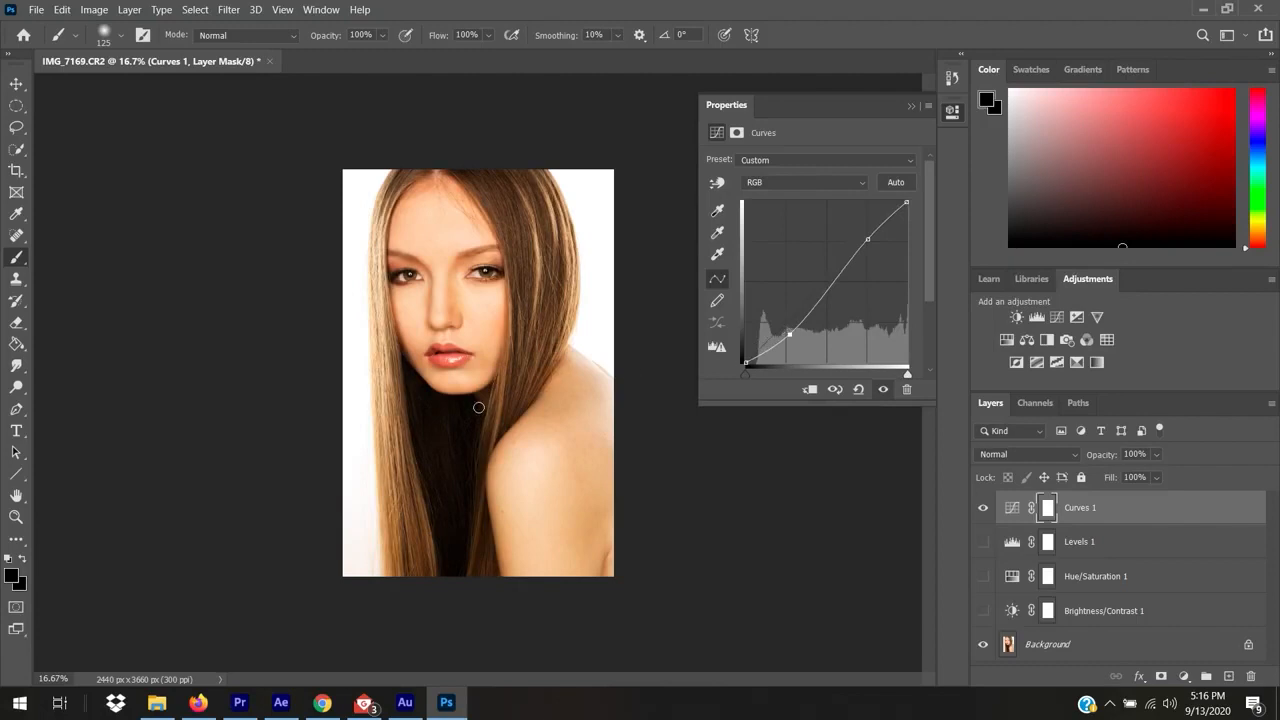
pyautogui.moveTo(790, 337)
pyautogui.mouseDown()
pyautogui.moveTo(777, 298)
pyautogui.moveTo(788, 336)
pyautogui.mouseUp()
pyautogui.moveTo(867, 238); pyautogui.dragTo(867, 226)
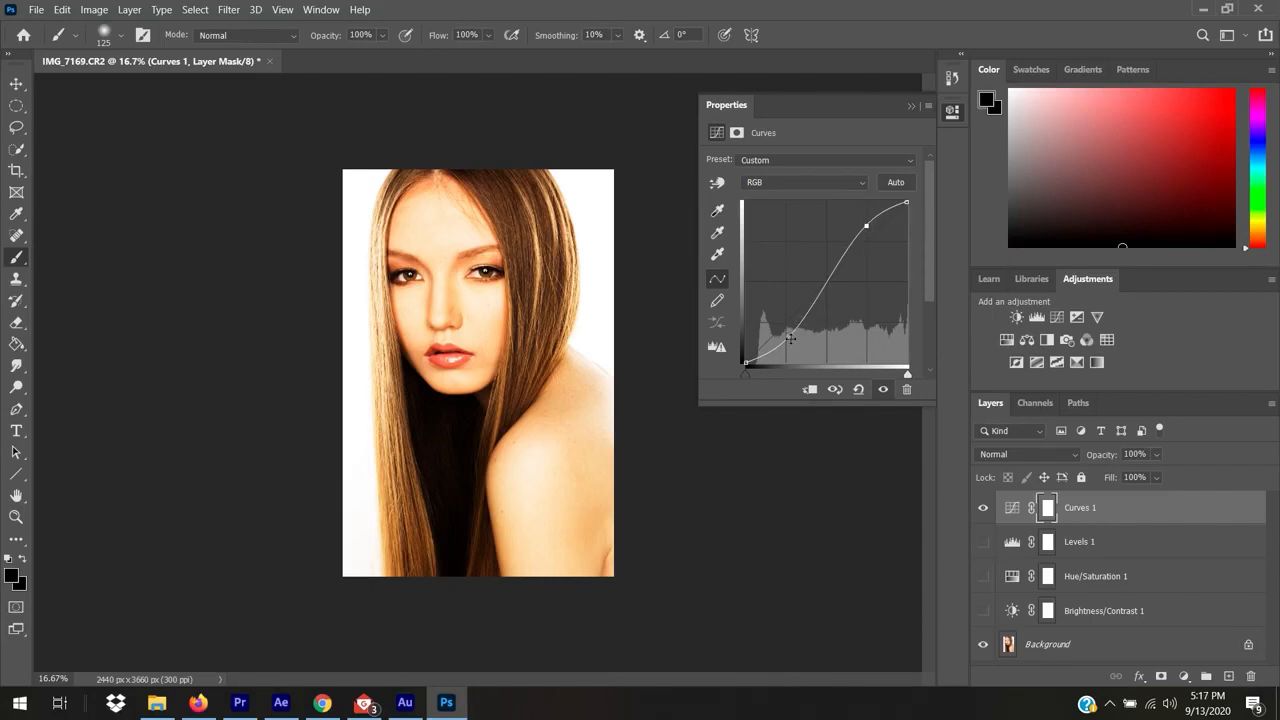
pyautogui.click(907, 389)
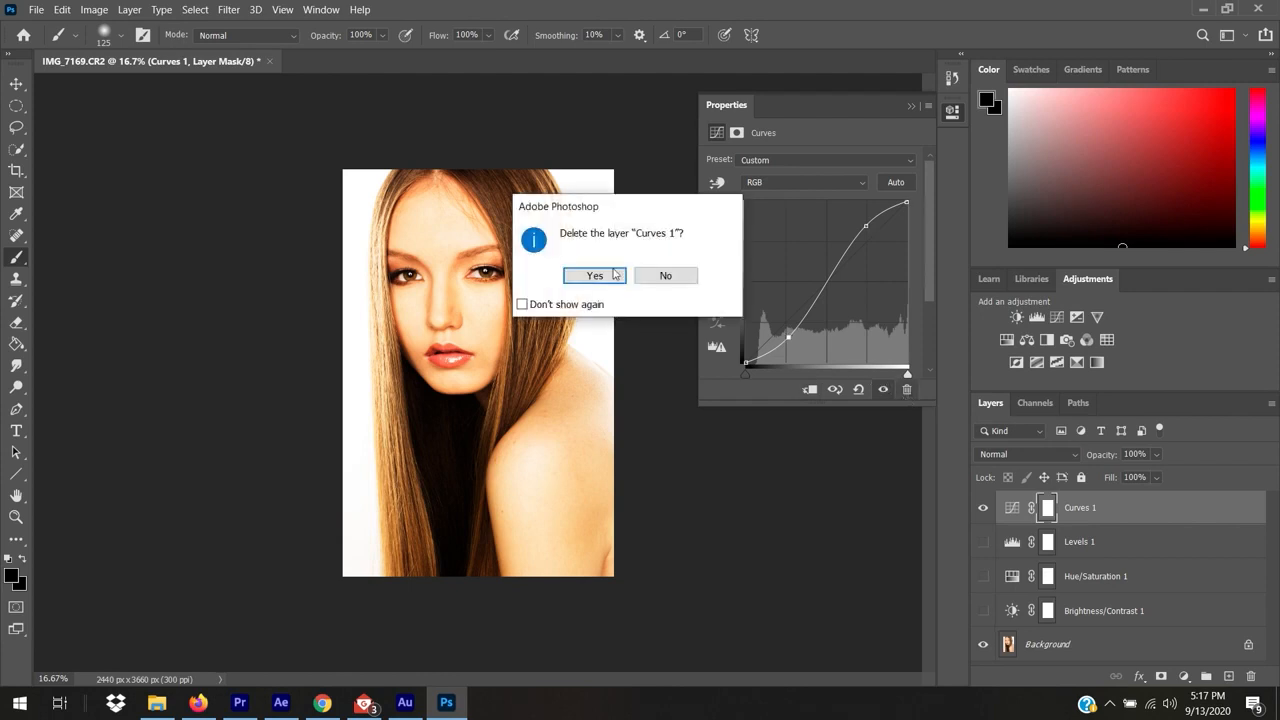
pyautogui.click(594, 276)
# Step: Add a fresh Curves adjustment layer and raise the midtones of its Red channel curve
pyautogui.click(1057, 318)
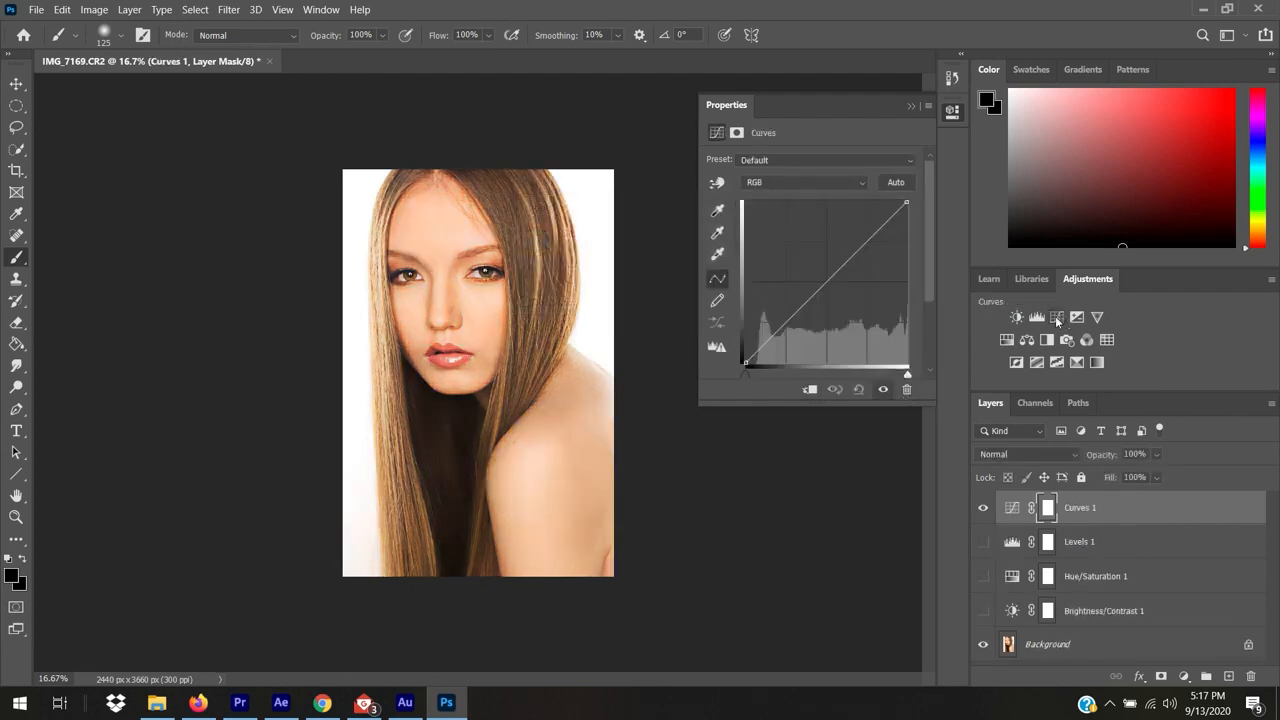
pyautogui.click(803, 182)
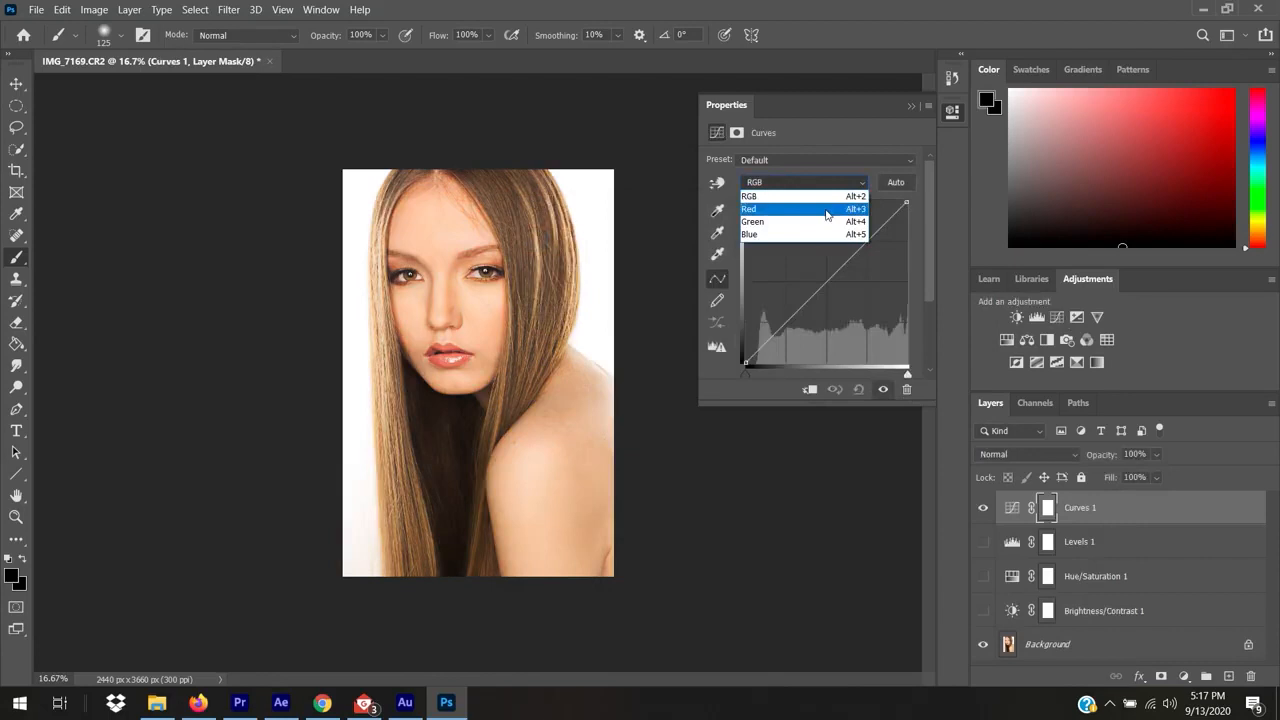
pyautogui.click(827, 210)
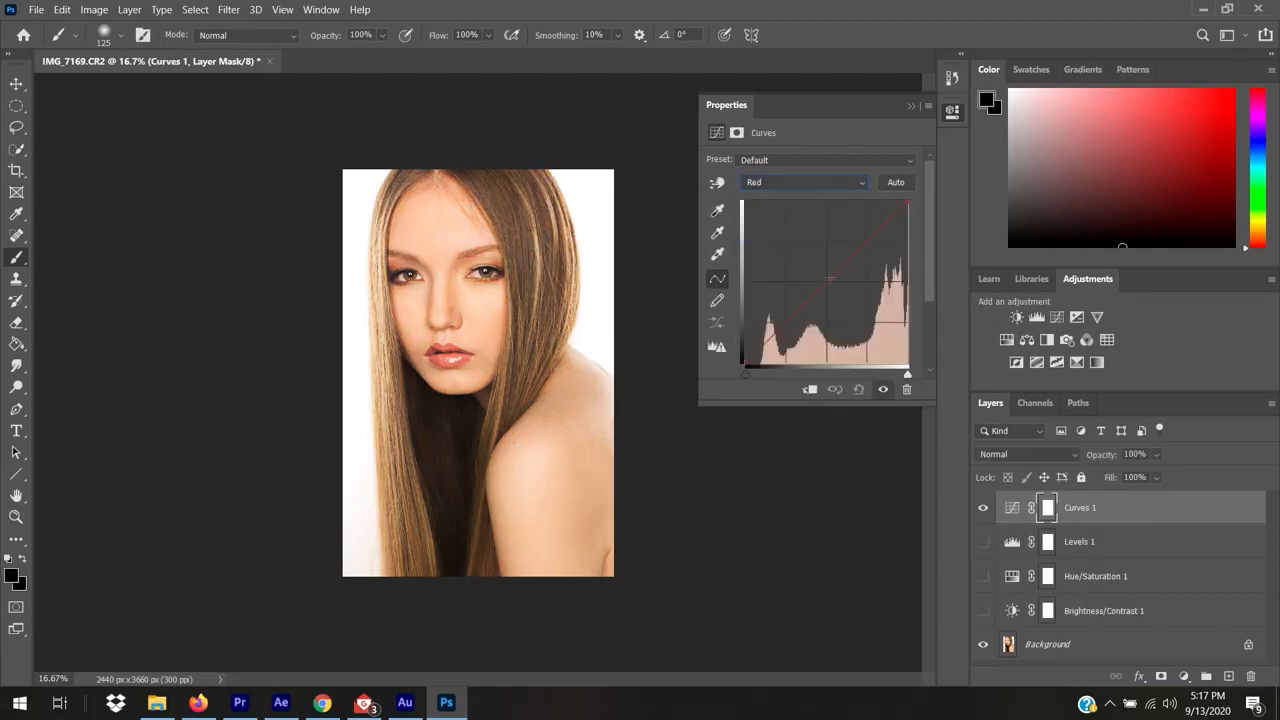
pyautogui.moveTo(828, 286); pyautogui.dragTo(818, 263)
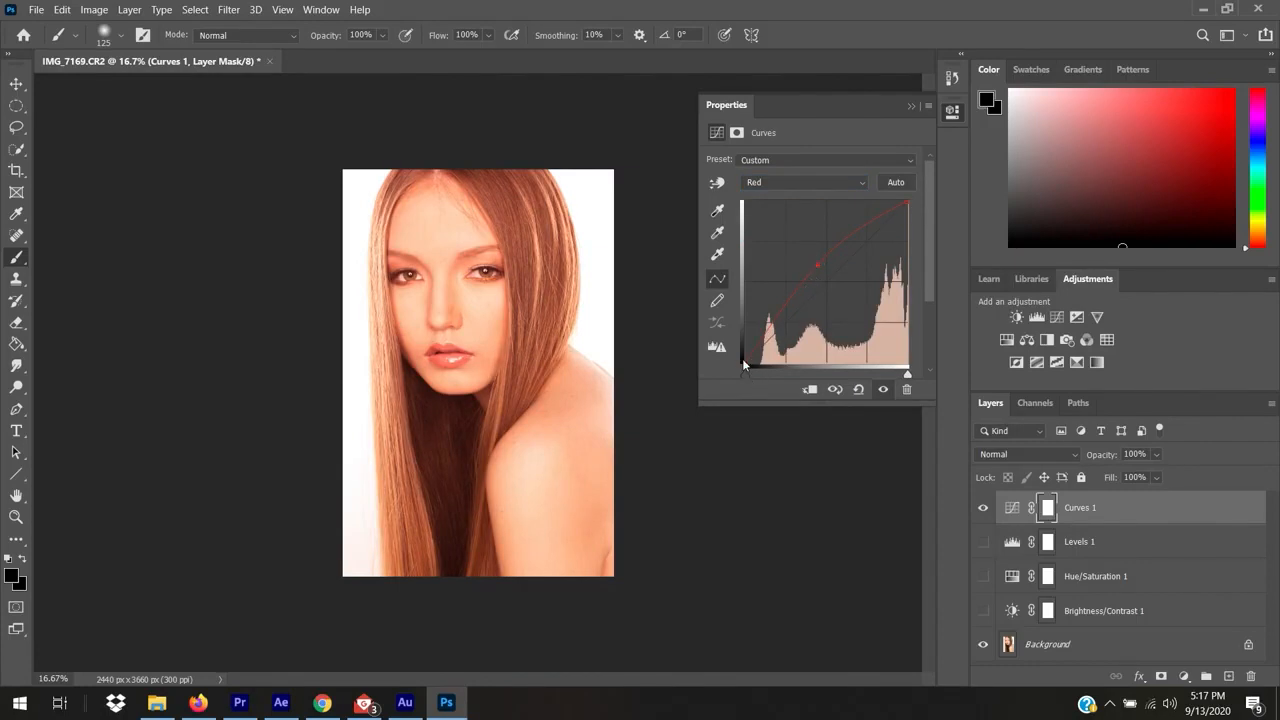
# Step: Lower the midtones of the Green channel curve and hide the Curves layer
pyautogui.click(815, 187)
pyautogui.click(812, 222)
pyautogui.moveTo(833, 284); pyautogui.dragTo(840, 294)
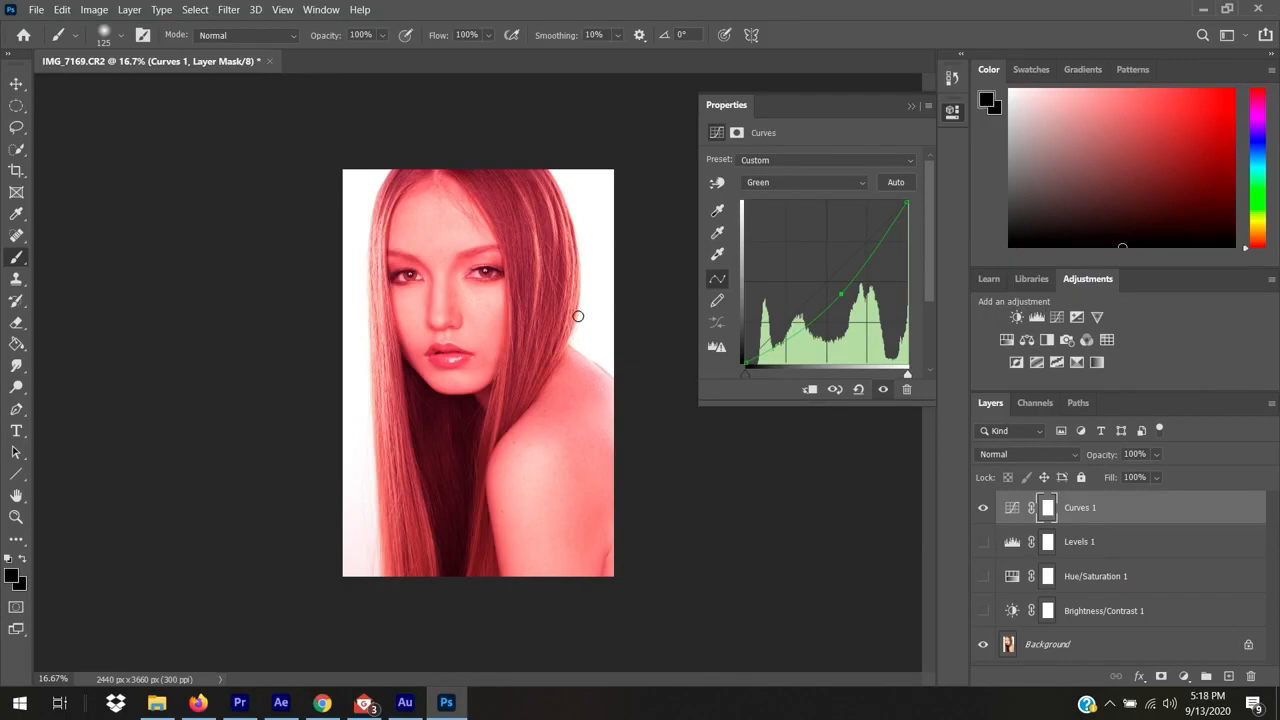
pyautogui.click(983, 508)
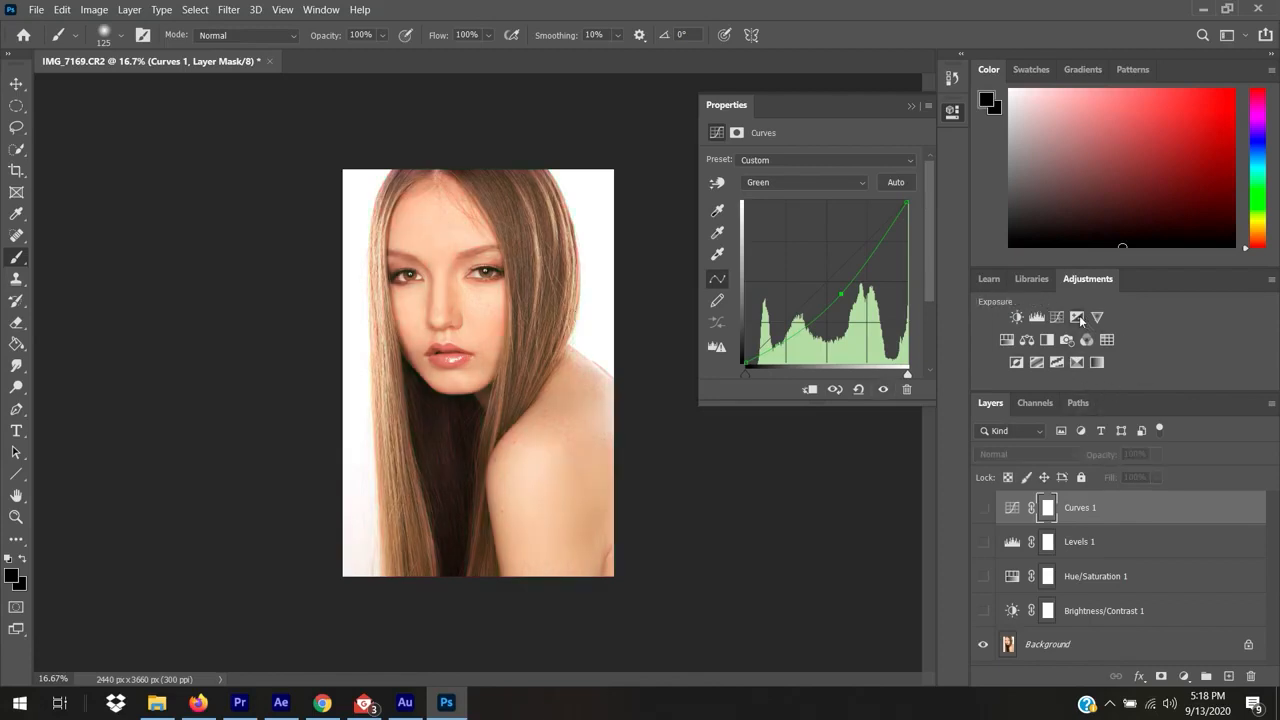
# Step: Add an Exposure adjustment layer with Exposure at +0.56 and hide it
pyautogui.click(1078, 317)
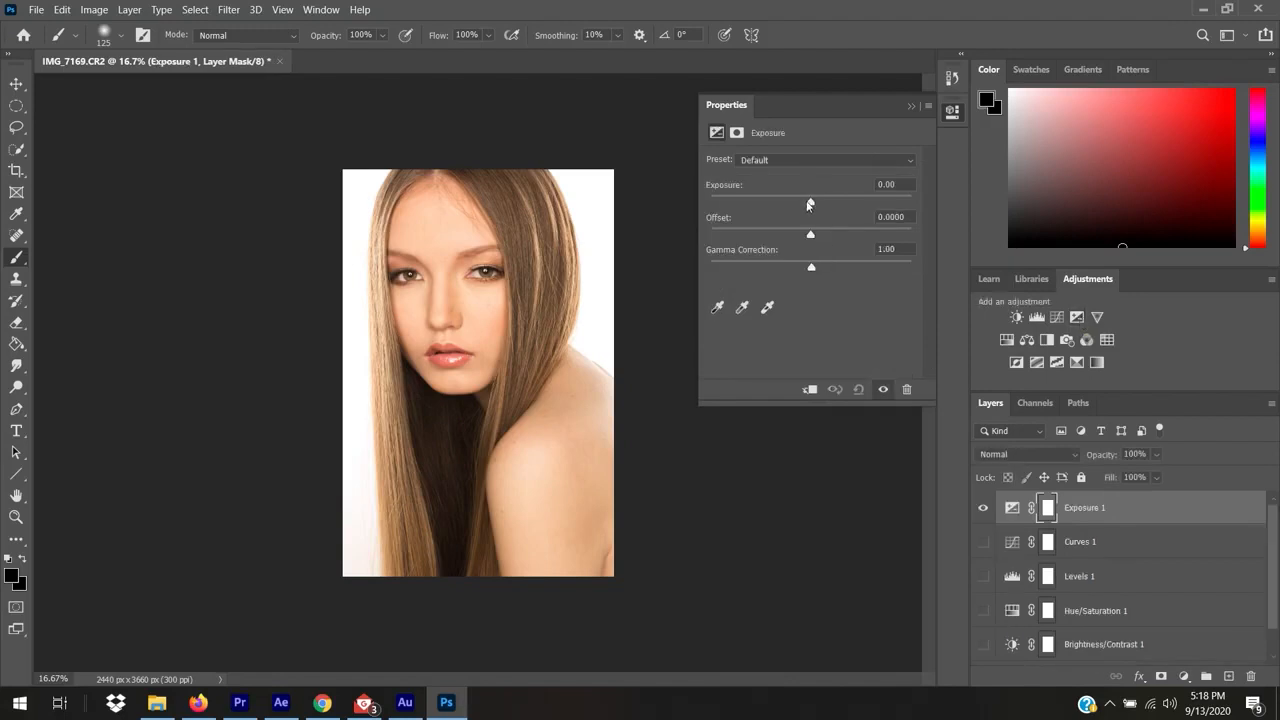
pyautogui.moveTo(810, 204)
pyautogui.mouseDown()
pyautogui.moveTo(797, 203)
pyautogui.moveTo(820, 207)
pyautogui.mouseUp()
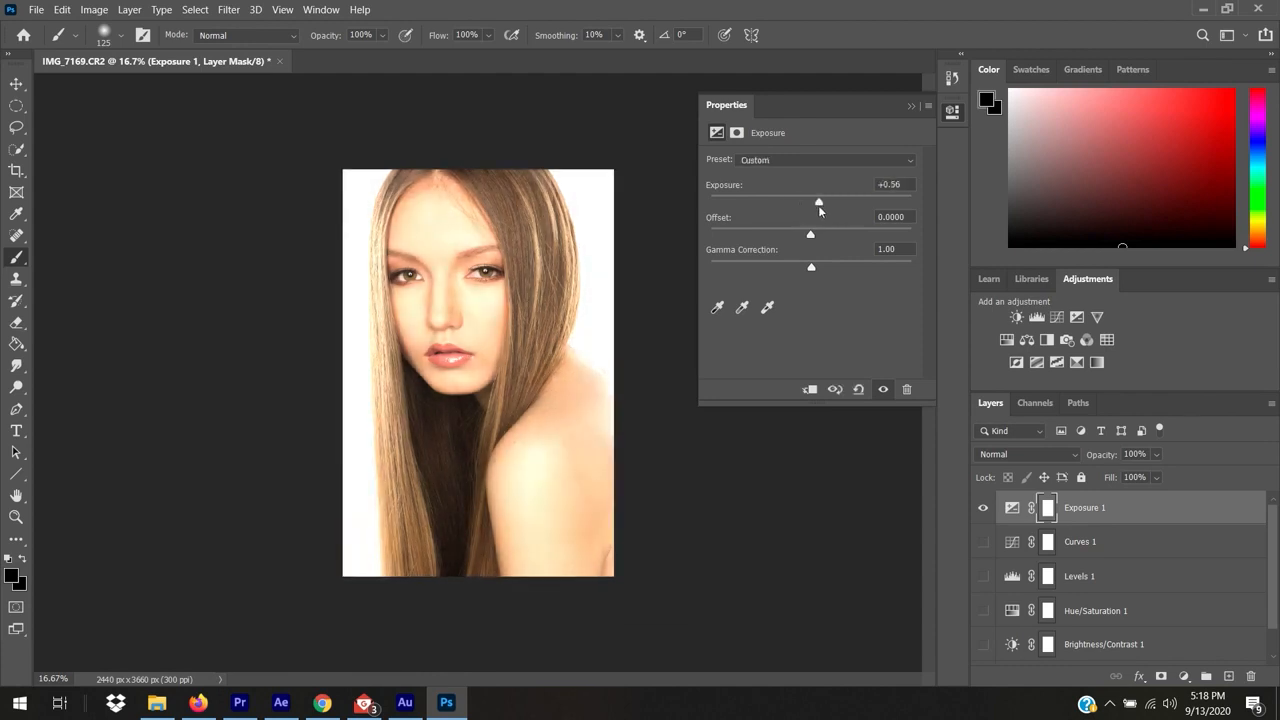
pyautogui.click(987, 510)
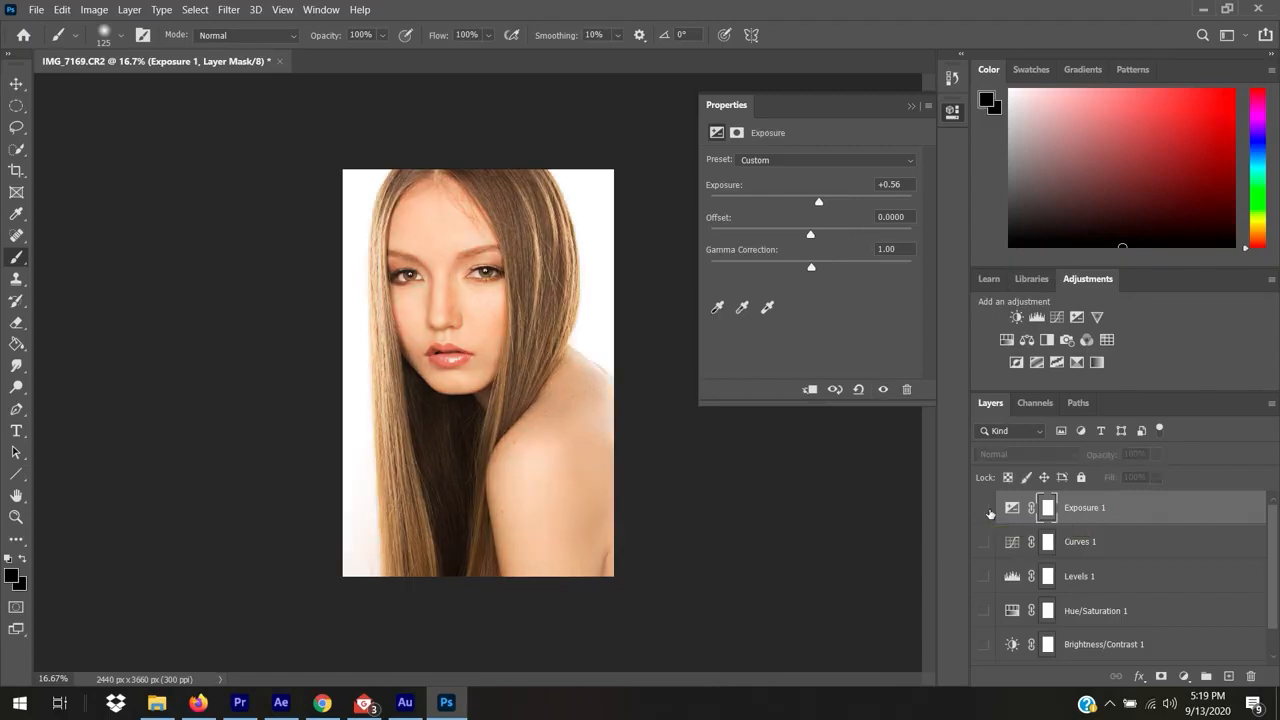
# Step: Add a Vibrance adjustment layer with Vibrance +100 and Saturation +68, and hide it
pyautogui.click(1096, 316)
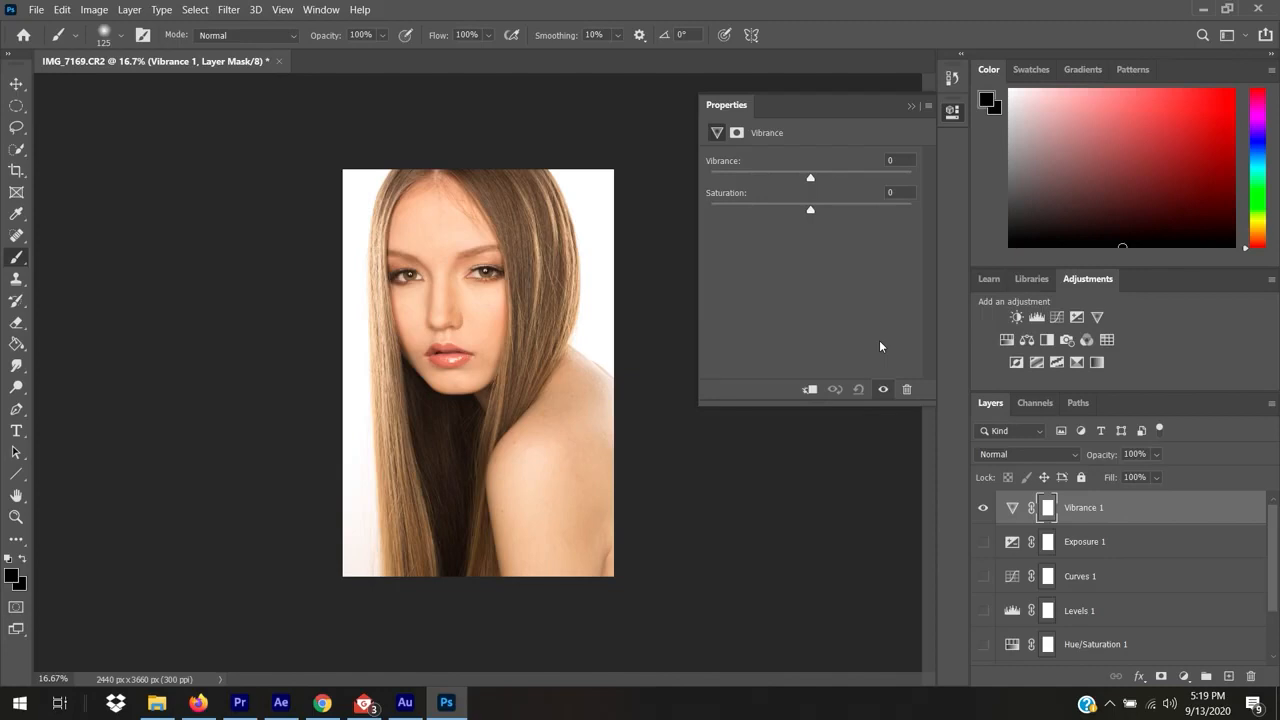
pyautogui.moveTo(812, 182); pyautogui.dragTo(897, 179)
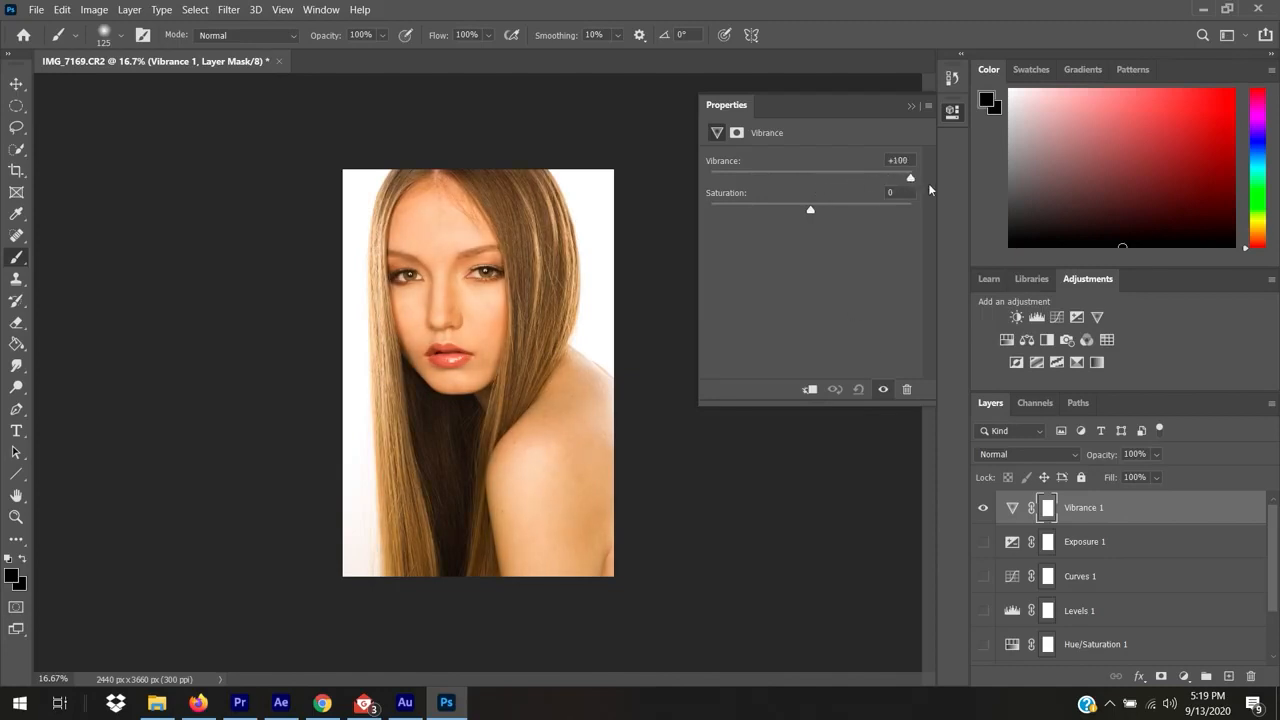
pyautogui.moveTo(810, 210); pyautogui.dragTo(879, 213)
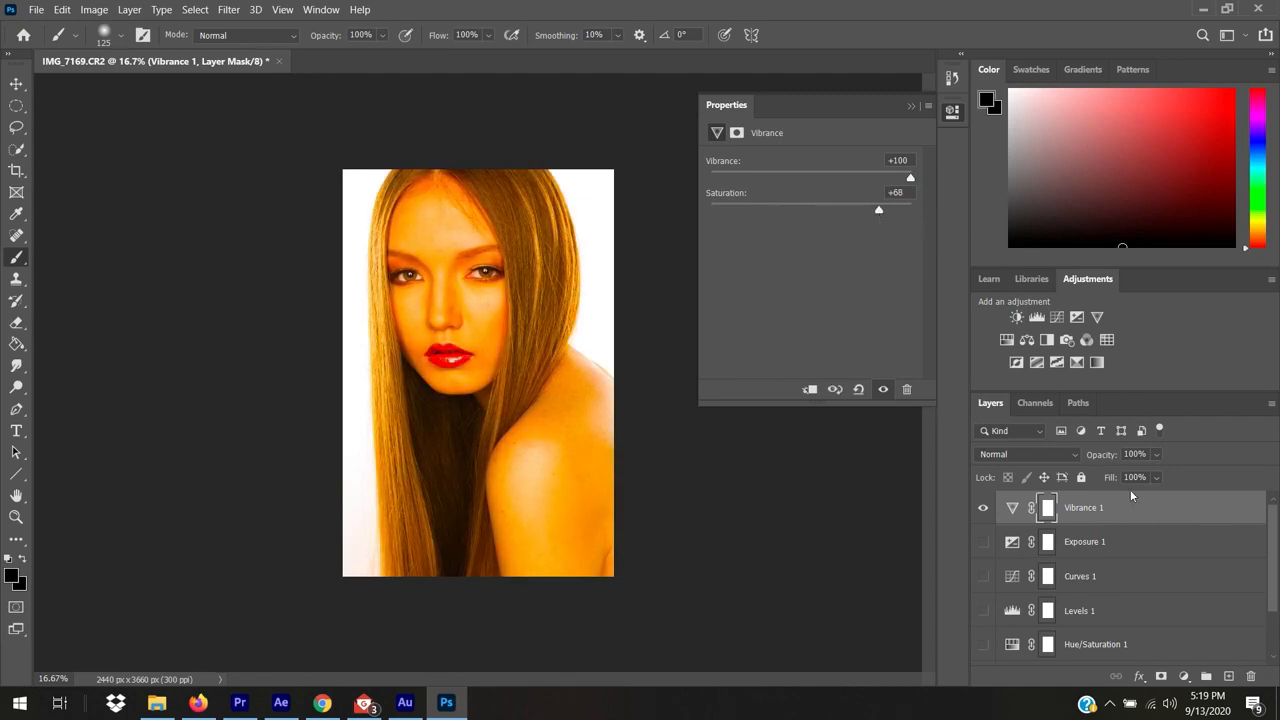
pyautogui.click(983, 508)
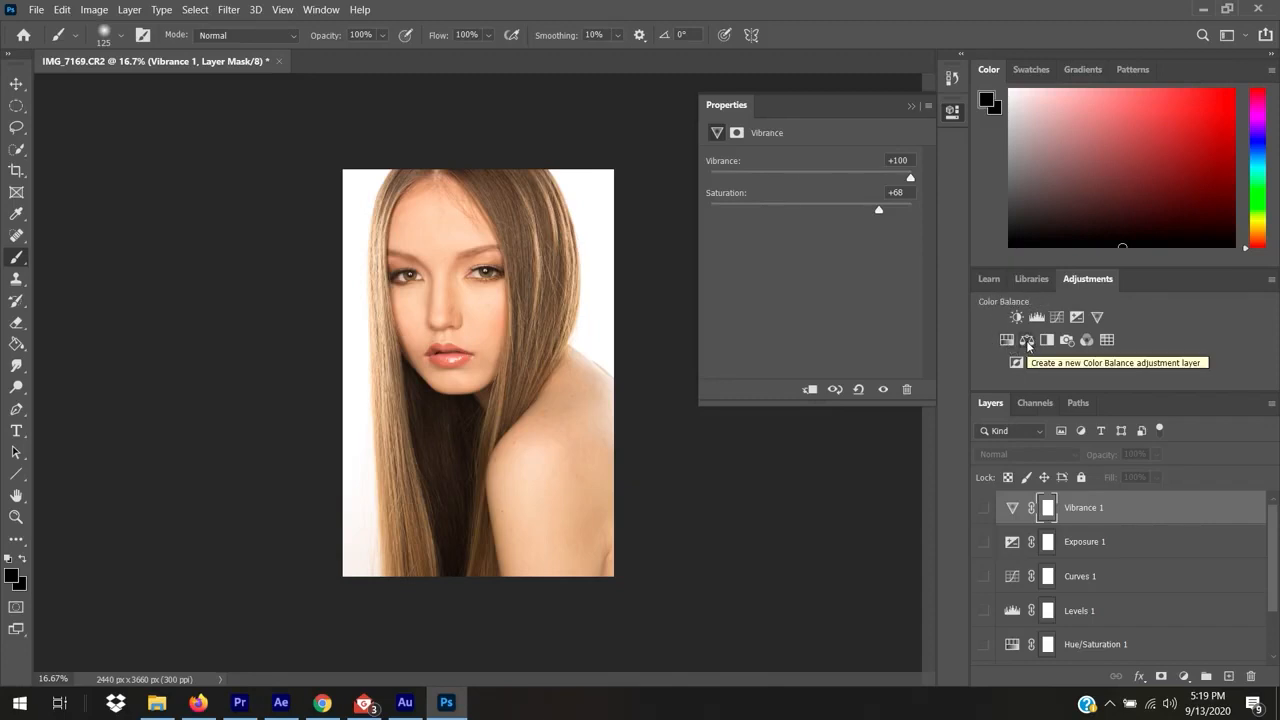
# Step: Add a Color Balance adjustment layer and cycle its tone range through Shadows, Midtones and Highlights, ending on Shadows
pyautogui.click(1027, 341)
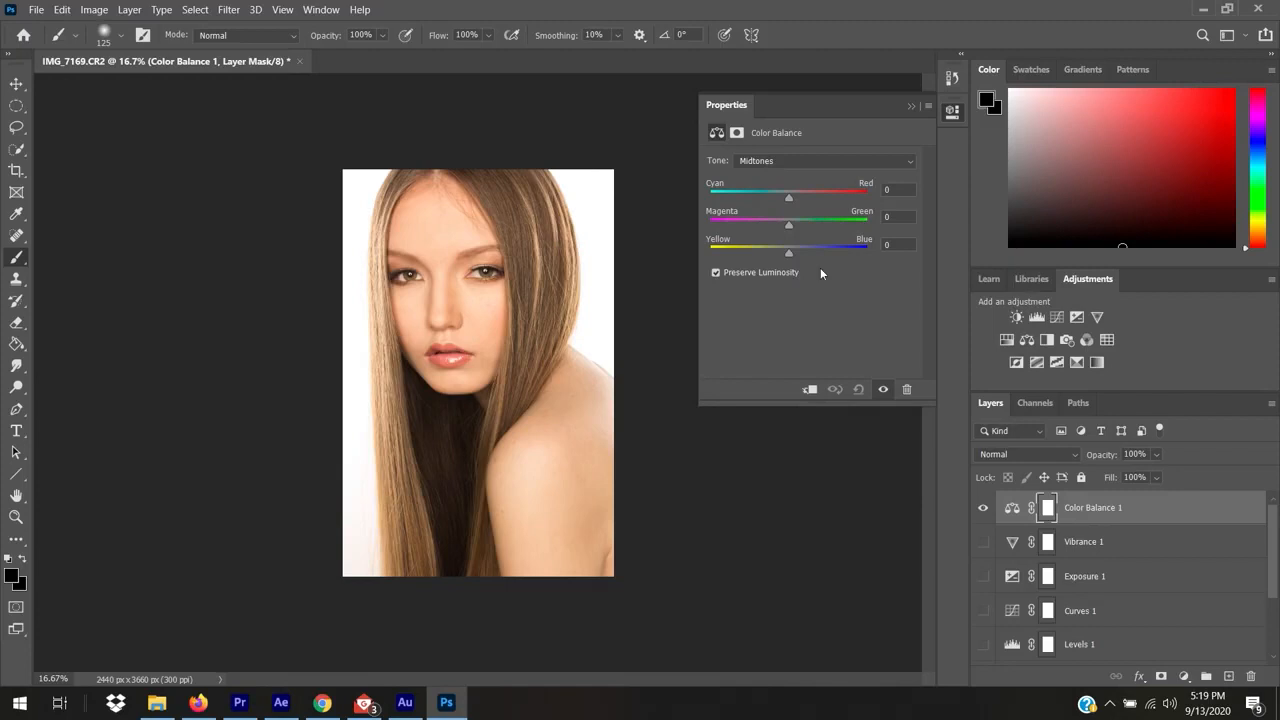
pyautogui.click(812, 160)
pyautogui.click(812, 158)
pyautogui.click(812, 161)
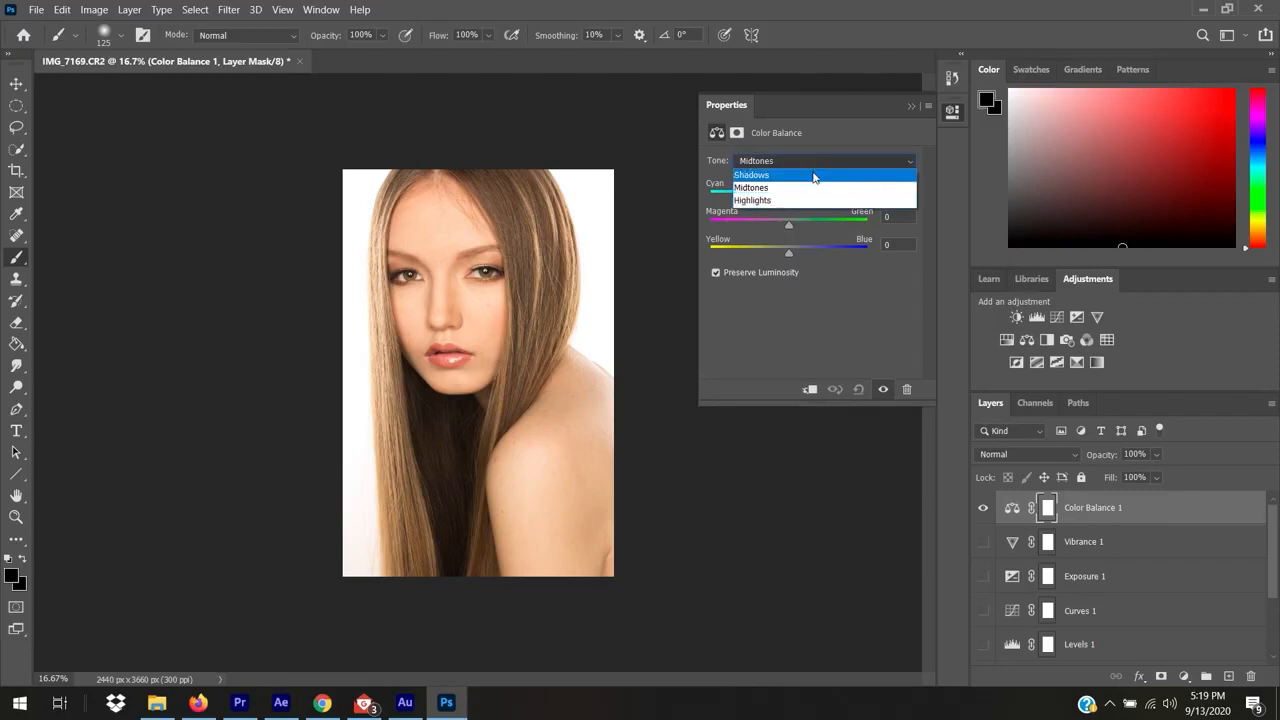
pyautogui.click(812, 172)
pyautogui.click(812, 158)
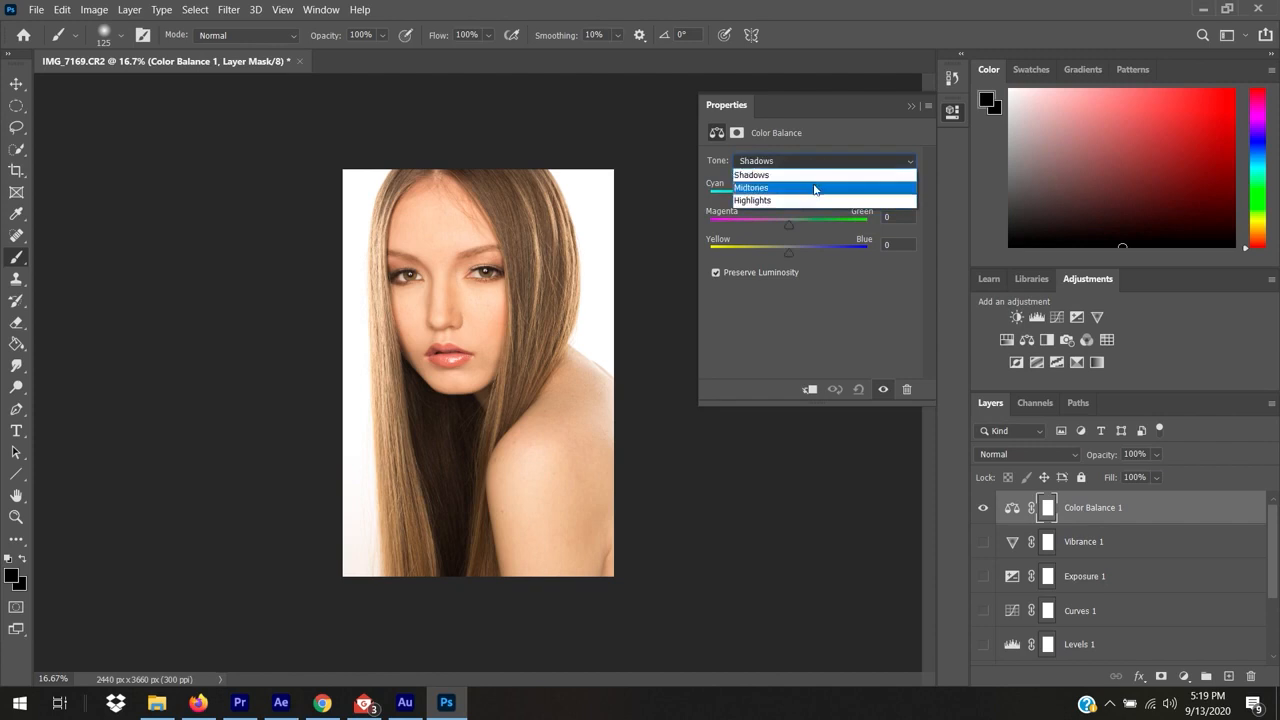
pyautogui.click(814, 188)
pyautogui.click(813, 157)
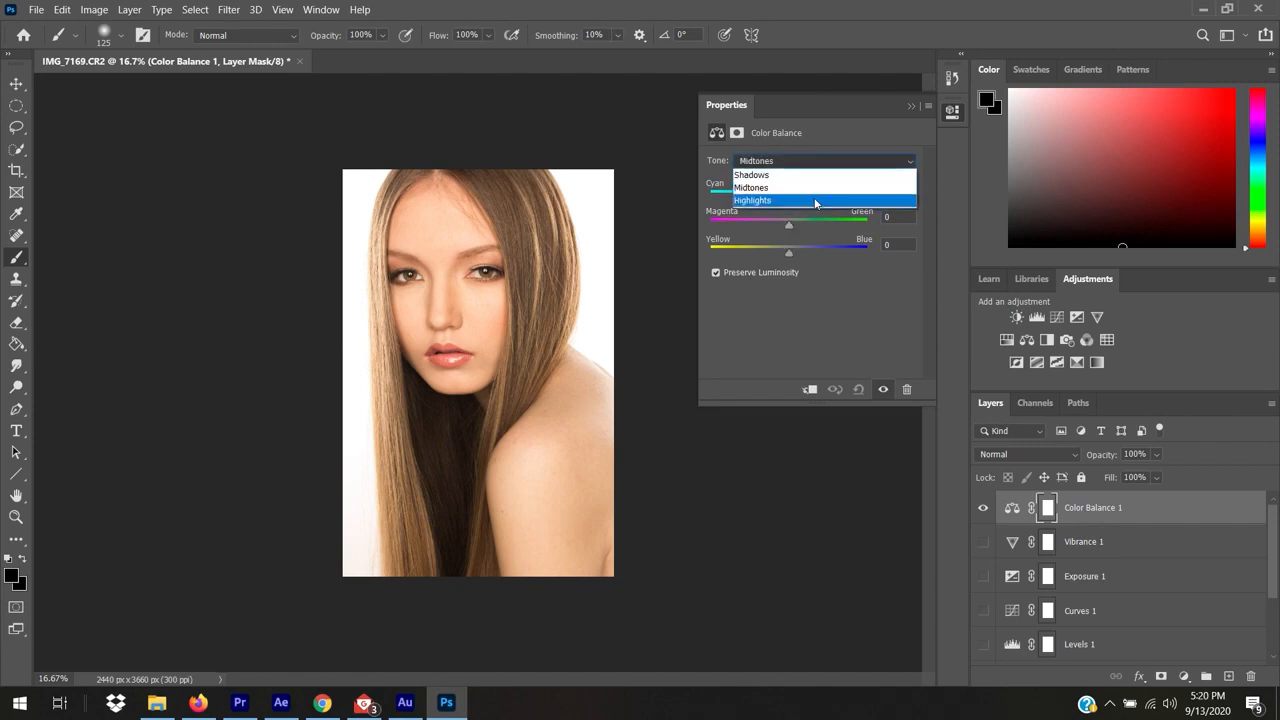
pyautogui.click(814, 197)
pyautogui.click(808, 161)
pyautogui.click(812, 172)
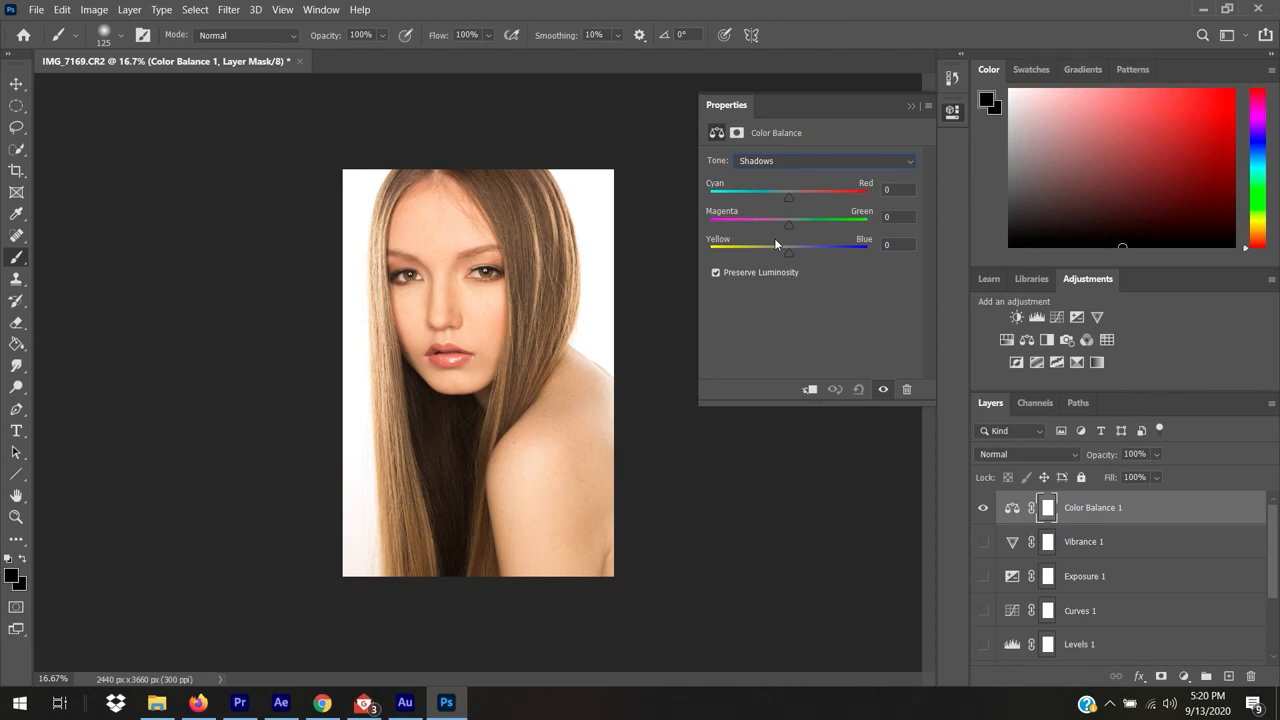
# Step: Set the Color Balance shadows to +29 on the Yellow–Blue axis and +13 on the Magenta–Green axis
pyautogui.click(802, 161)
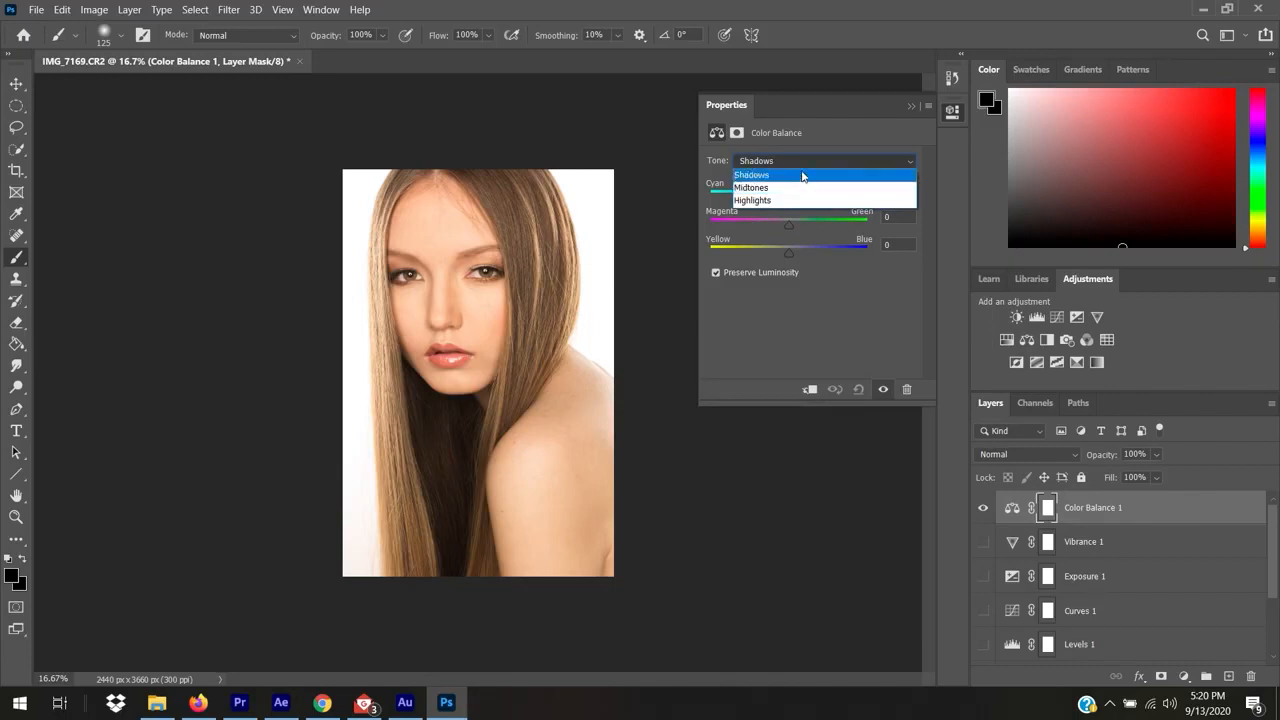
pyautogui.click(802, 175)
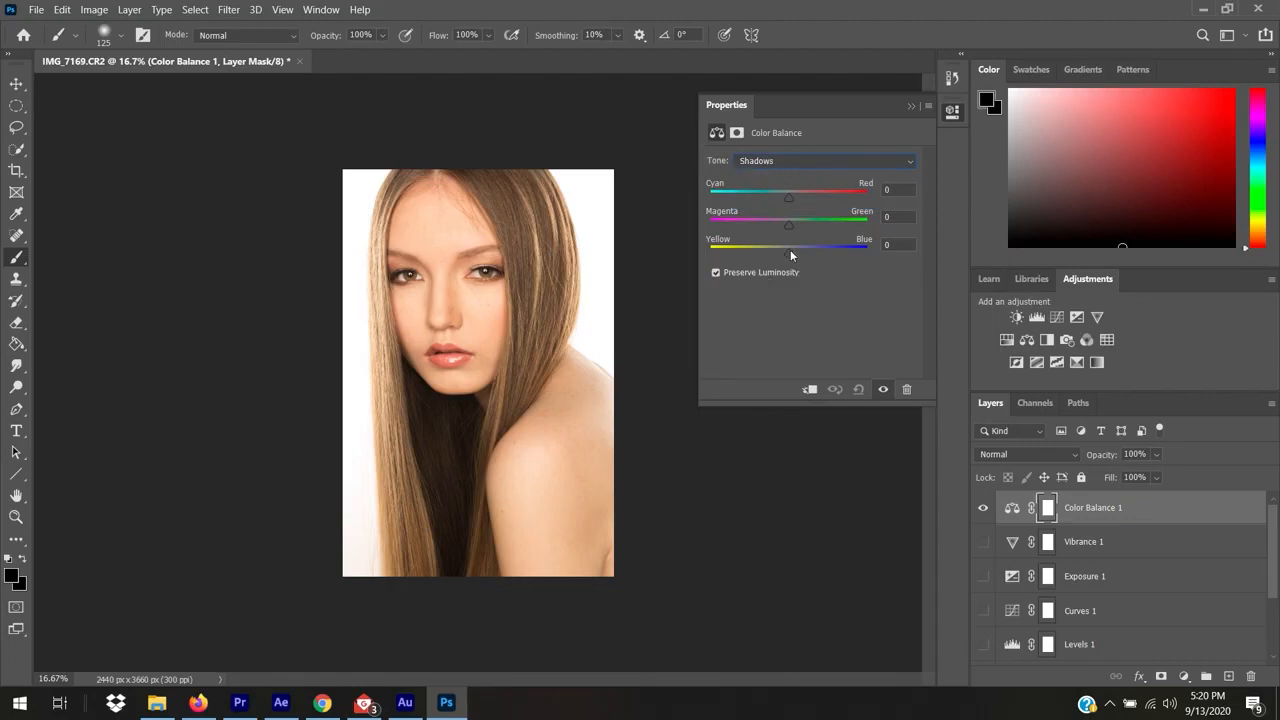
pyautogui.moveTo(788, 252); pyautogui.dragTo(811, 253)
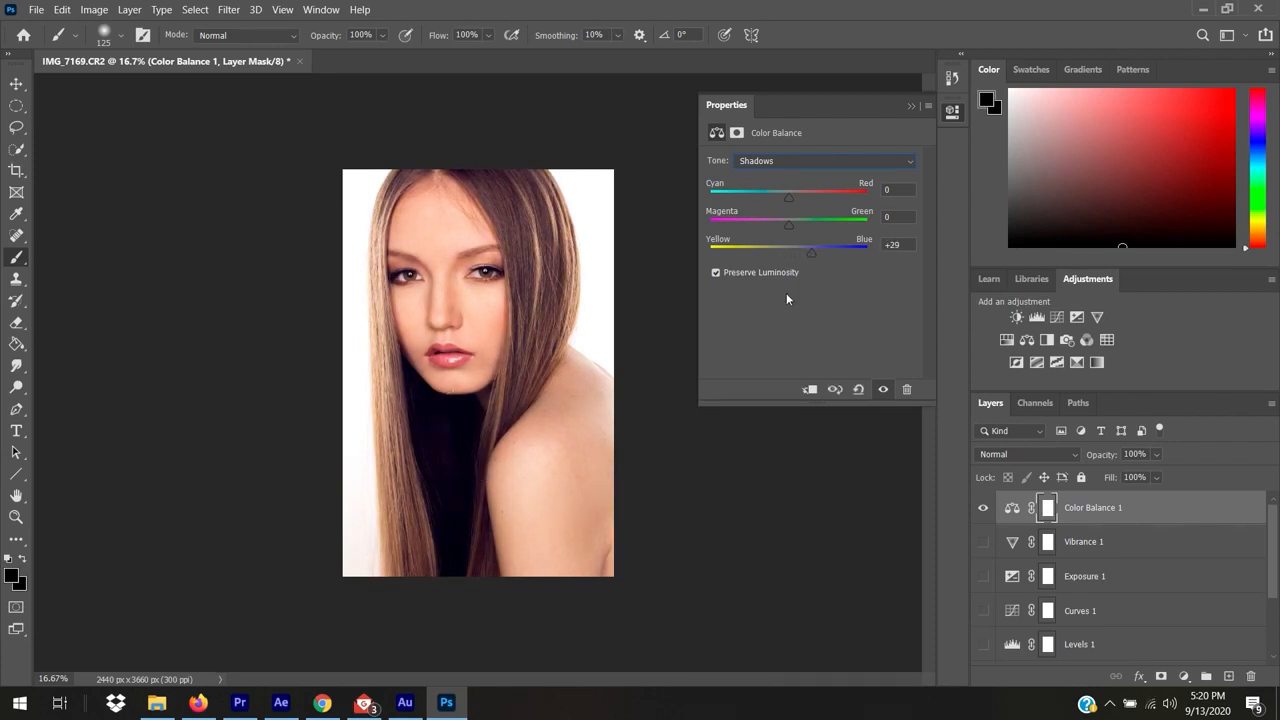
pyautogui.moveTo(790, 224); pyautogui.dragTo(802, 224)
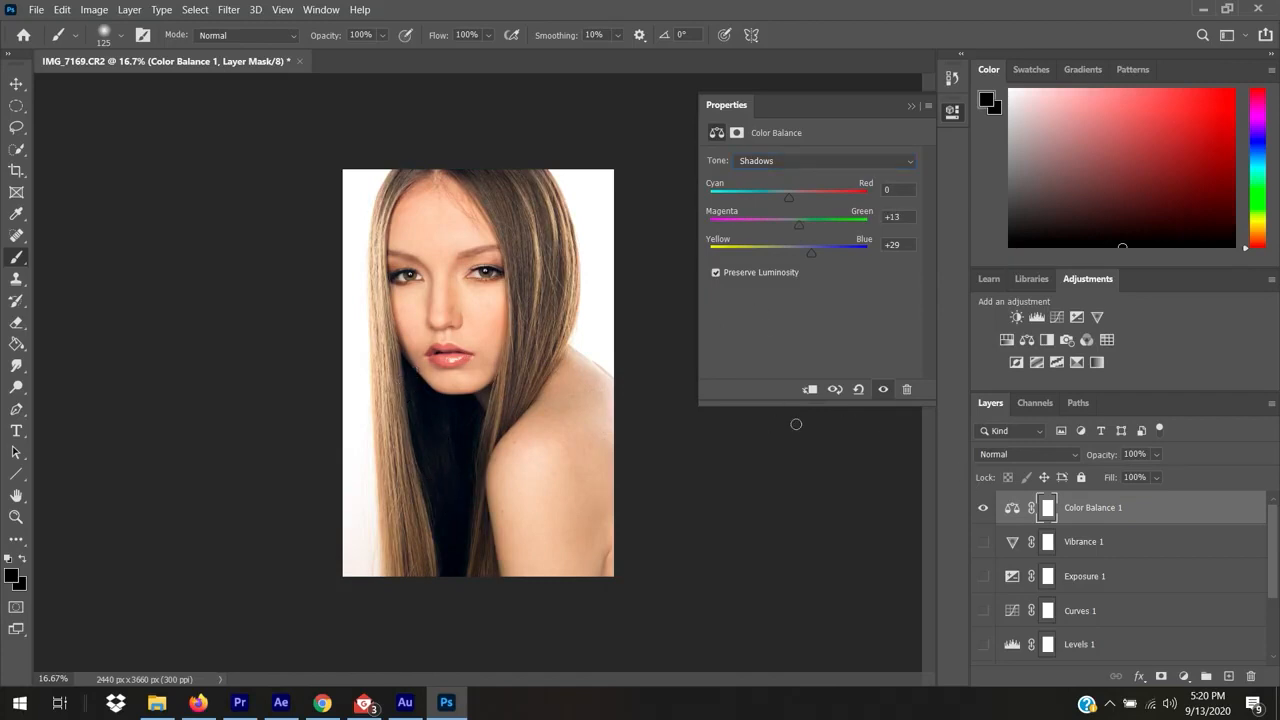
# Step: Toggle the Color Balance layer's visibility to compare the portrait with and without the shadow adjustment
pyautogui.click(983, 508)
pyautogui.click(984, 509)
pyautogui.click(984, 510)
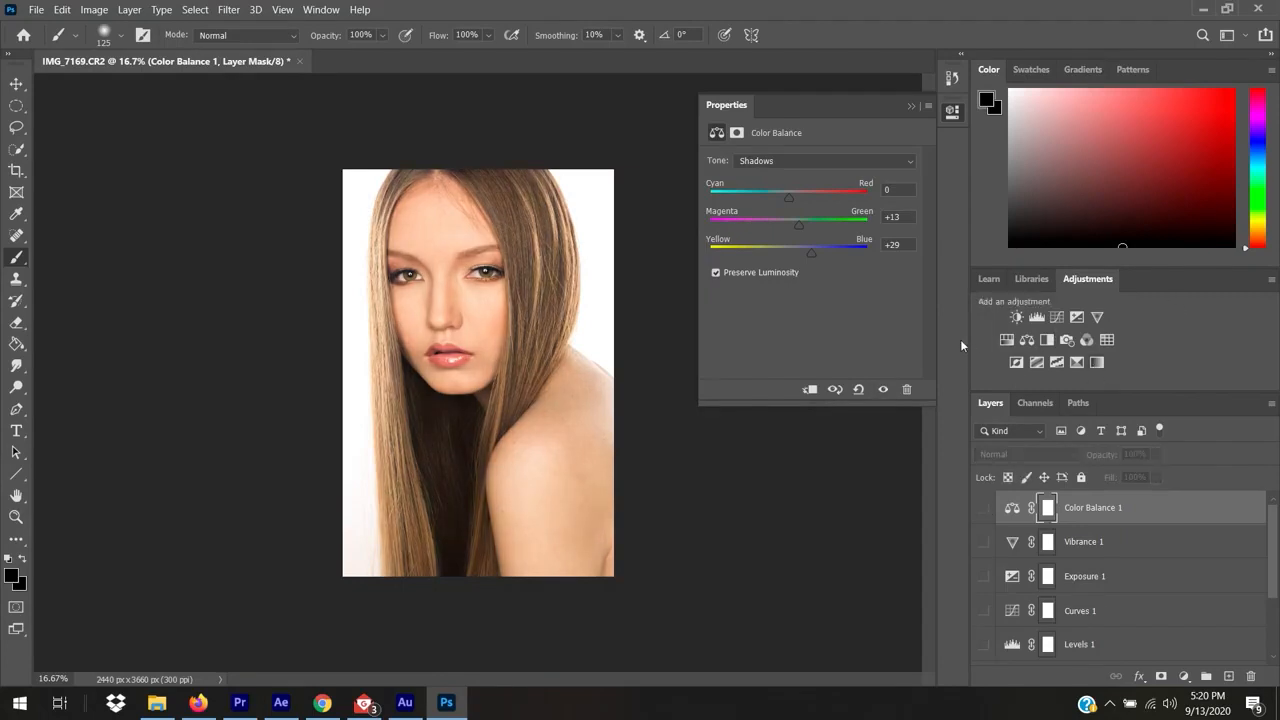
pyautogui.click(983, 509)
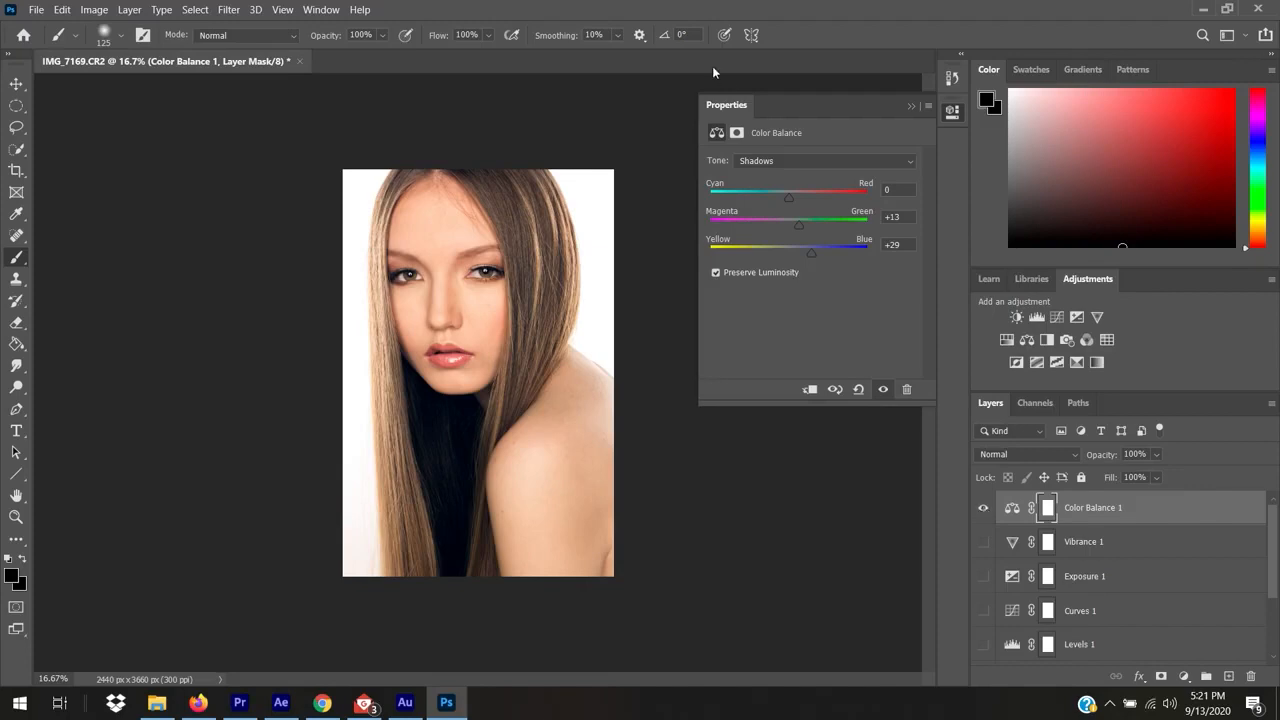
# Step: Set the Color Balance midtones to -9 on the Cyan–Red axis and hide the layer
pyautogui.click(790, 164)
pyautogui.click(790, 184)
pyautogui.moveTo(789, 199); pyautogui.dragTo(821, 200)
pyautogui.moveTo(817, 194); pyautogui.dragTo(782, 195)
pyautogui.click(983, 508)
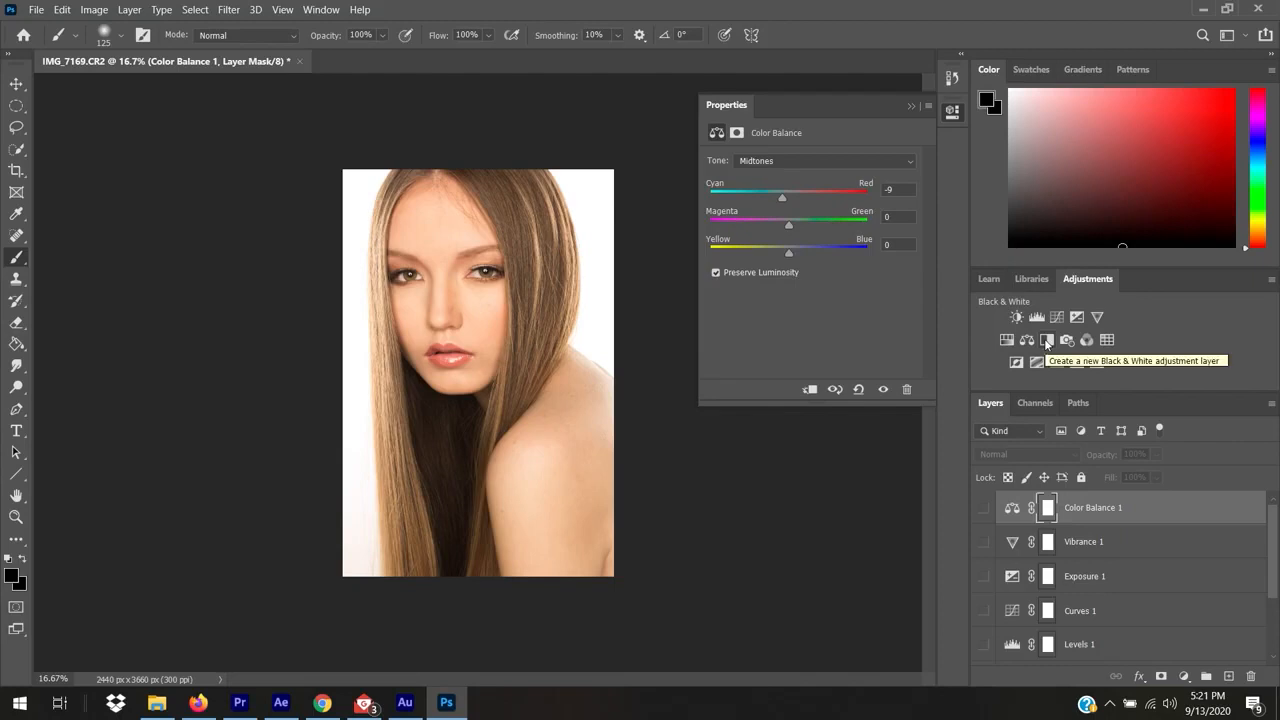
# Step: Add a Black & White adjustment layer with the default preset and hide it
pyautogui.click(1047, 341)
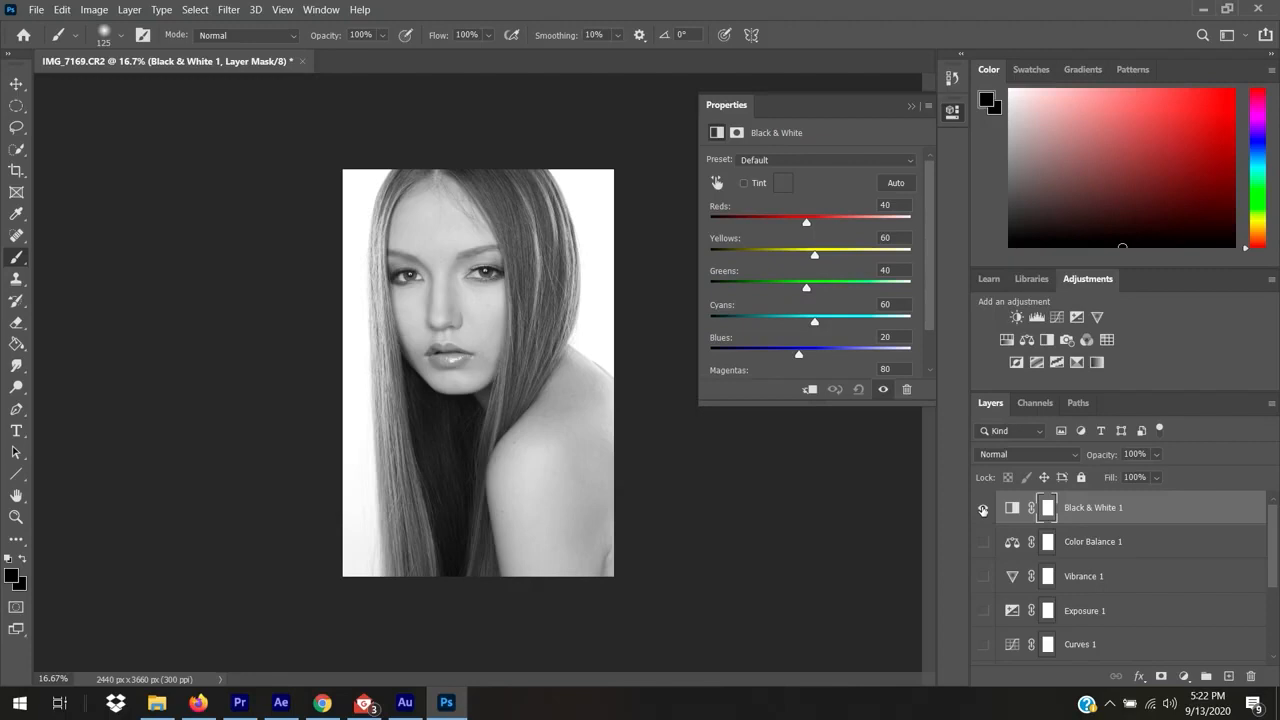
pyautogui.click(983, 510)
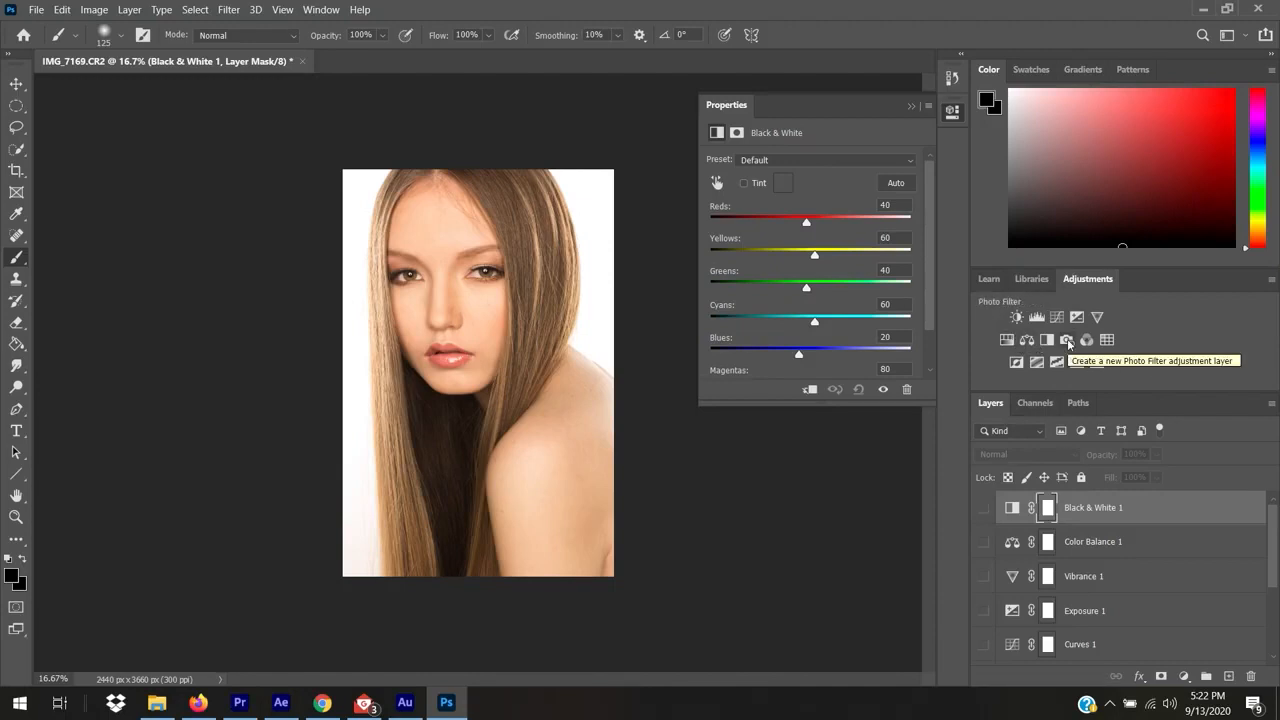
# Step: Add a Photo Filter adjustment layer using Cooling Filter (80) at 100% density
pyautogui.click(1067, 340)
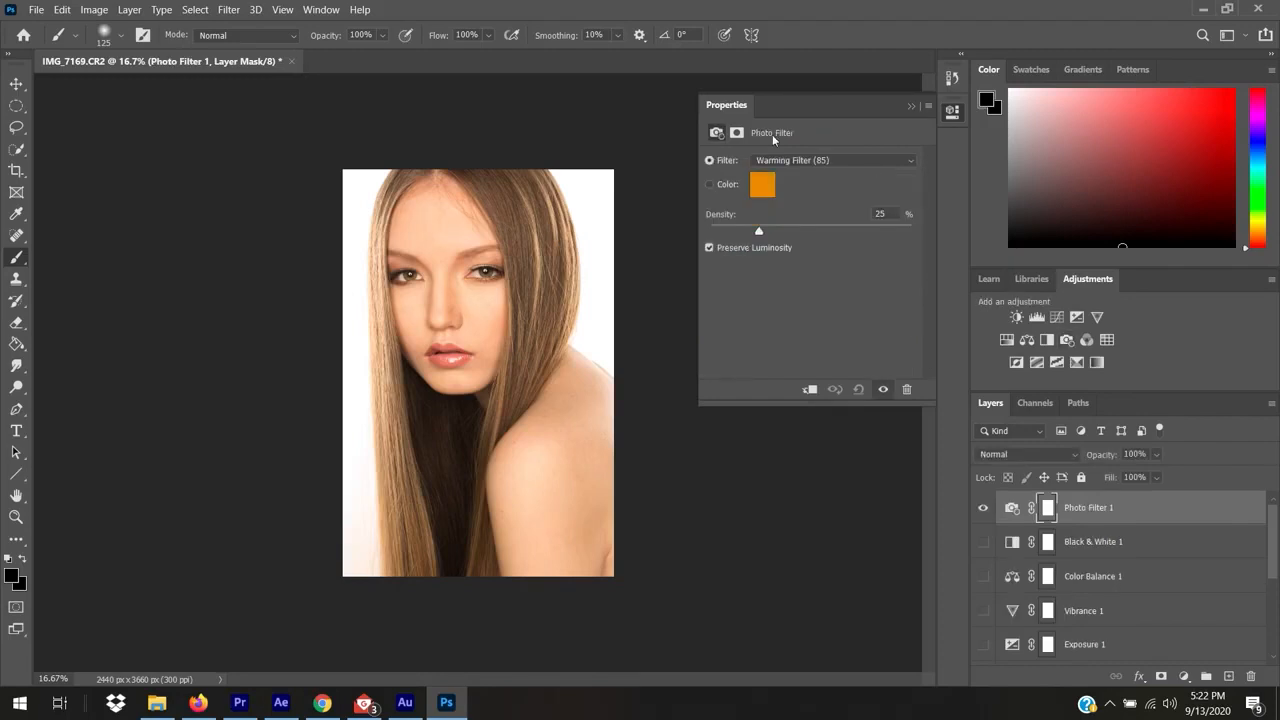
pyautogui.click(837, 158)
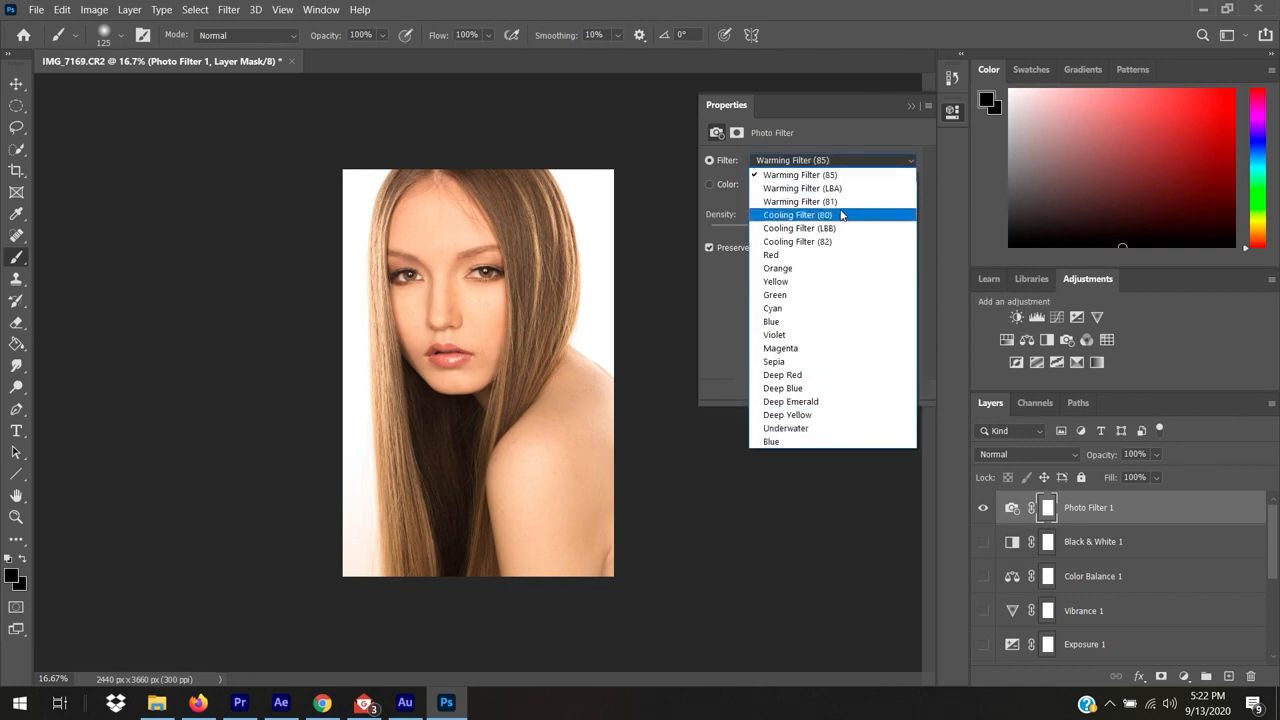
pyautogui.click(841, 215)
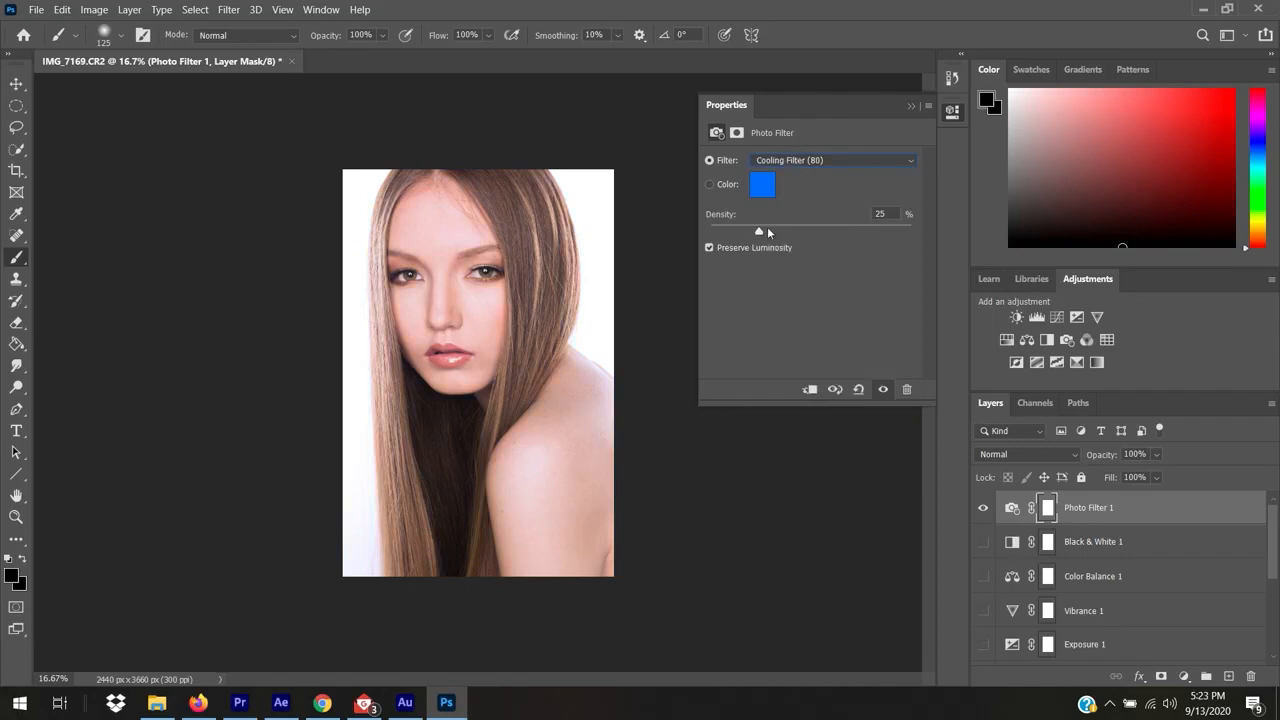
pyautogui.moveTo(760, 231); pyautogui.dragTo(921, 269)
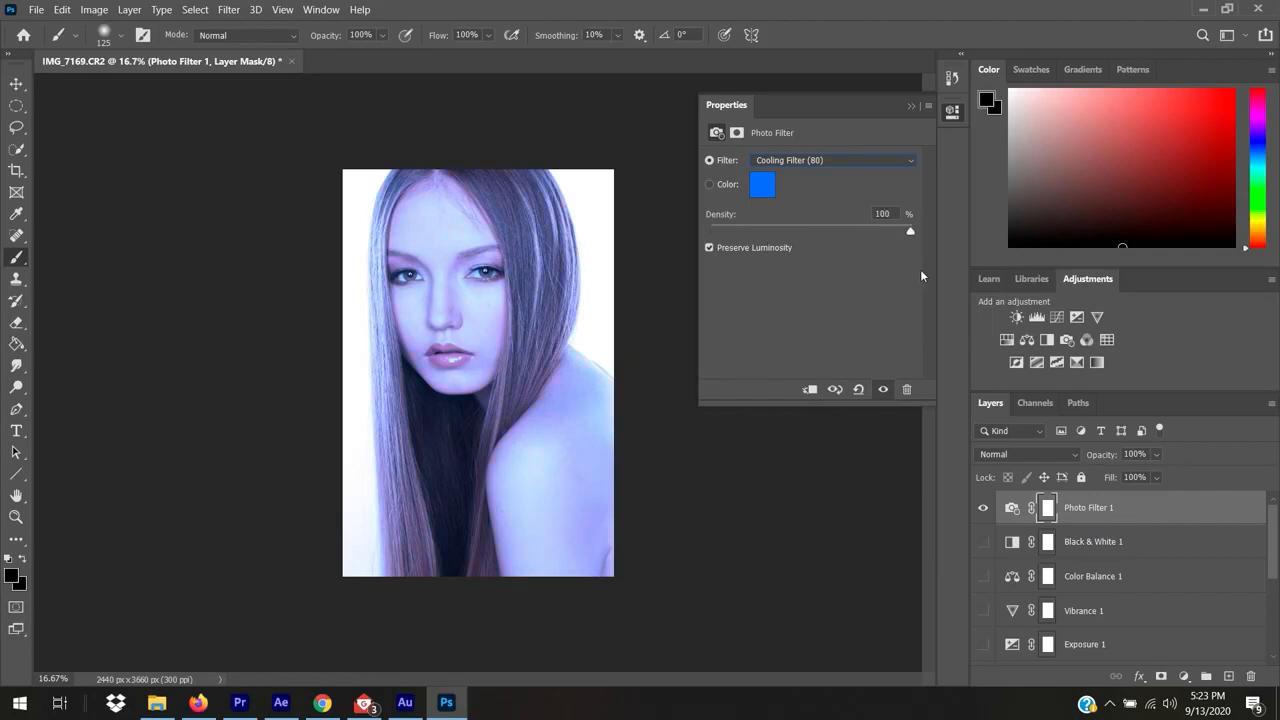
# Step: Change the Photo Filter to Cyan at 60% density and hide the layer
pyautogui.click(844, 160)
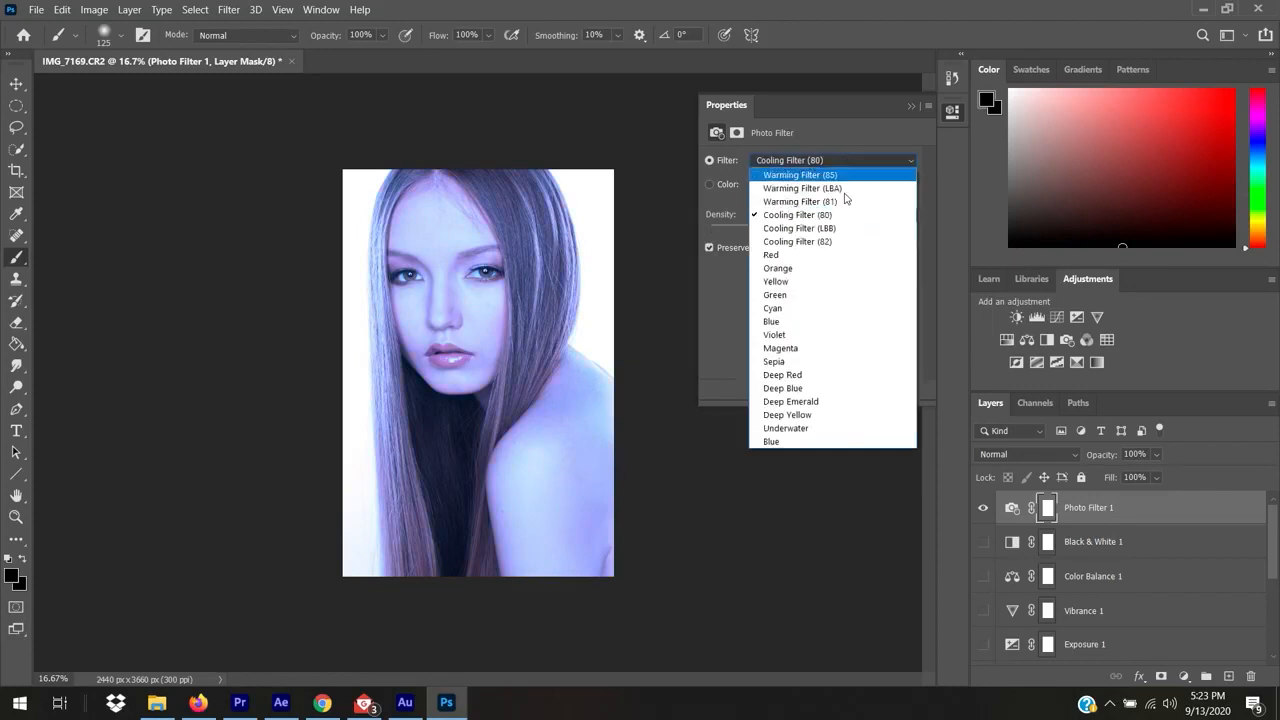
pyautogui.click(836, 309)
pyautogui.moveTo(906, 233); pyautogui.dragTo(831, 233)
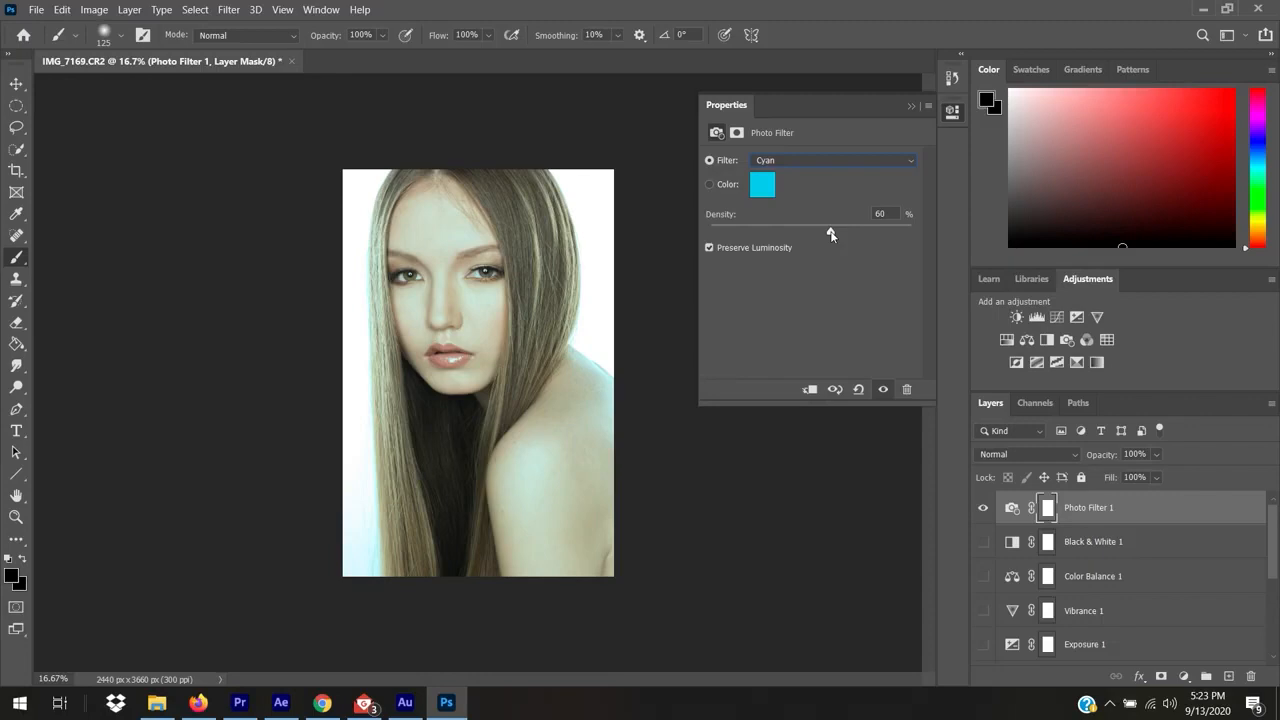
pyautogui.click(982, 510)
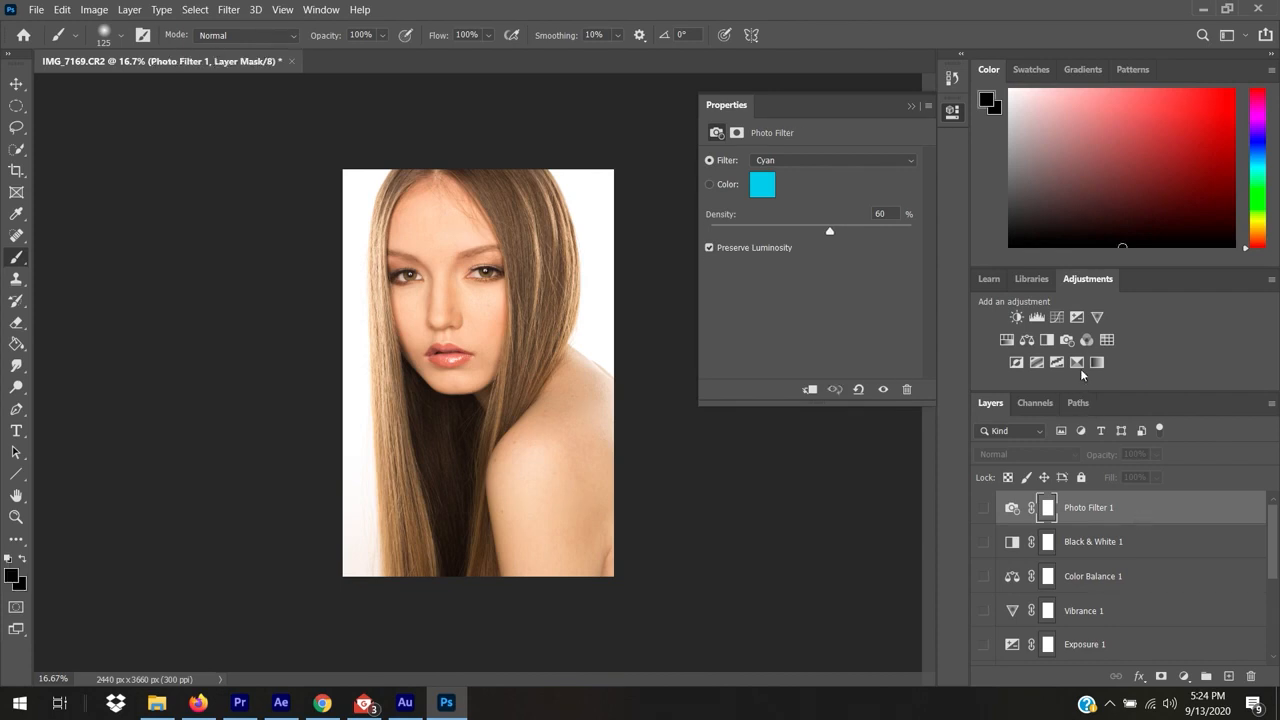
# Step: Add a Channel Mixer adjustment layer with Red as its output channel
pyautogui.click(1088, 339)
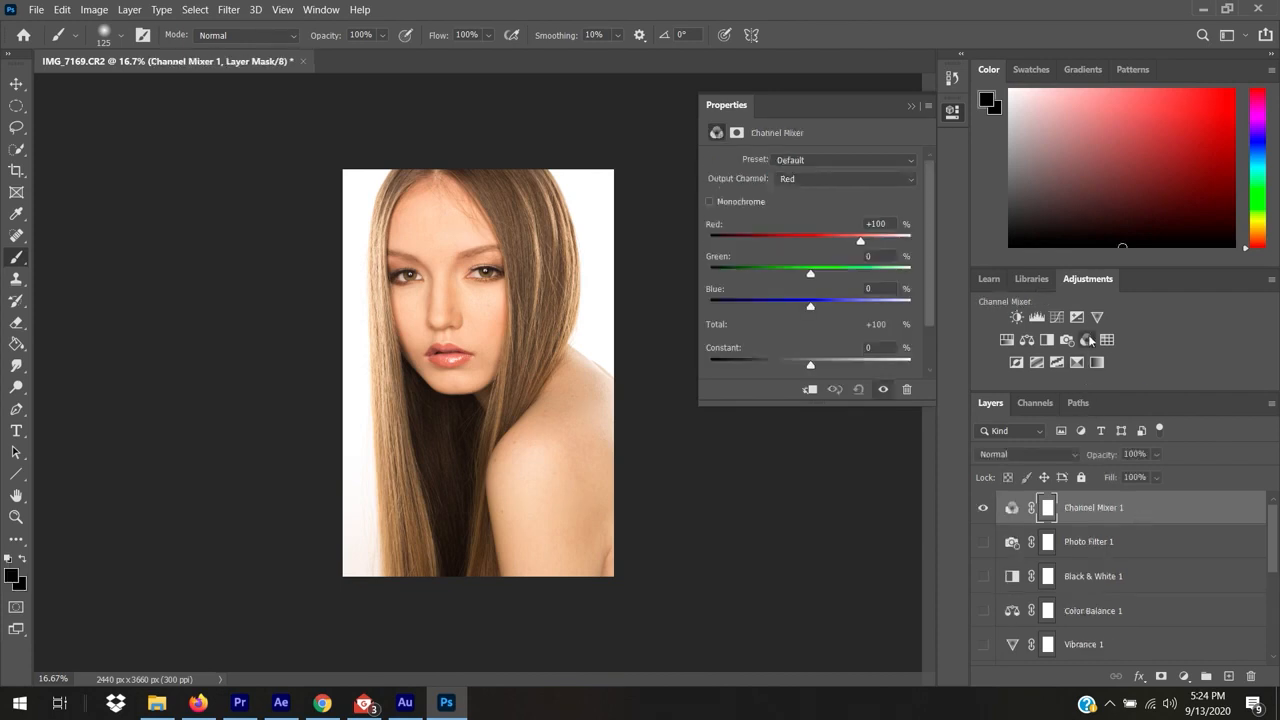
pyautogui.click(836, 180)
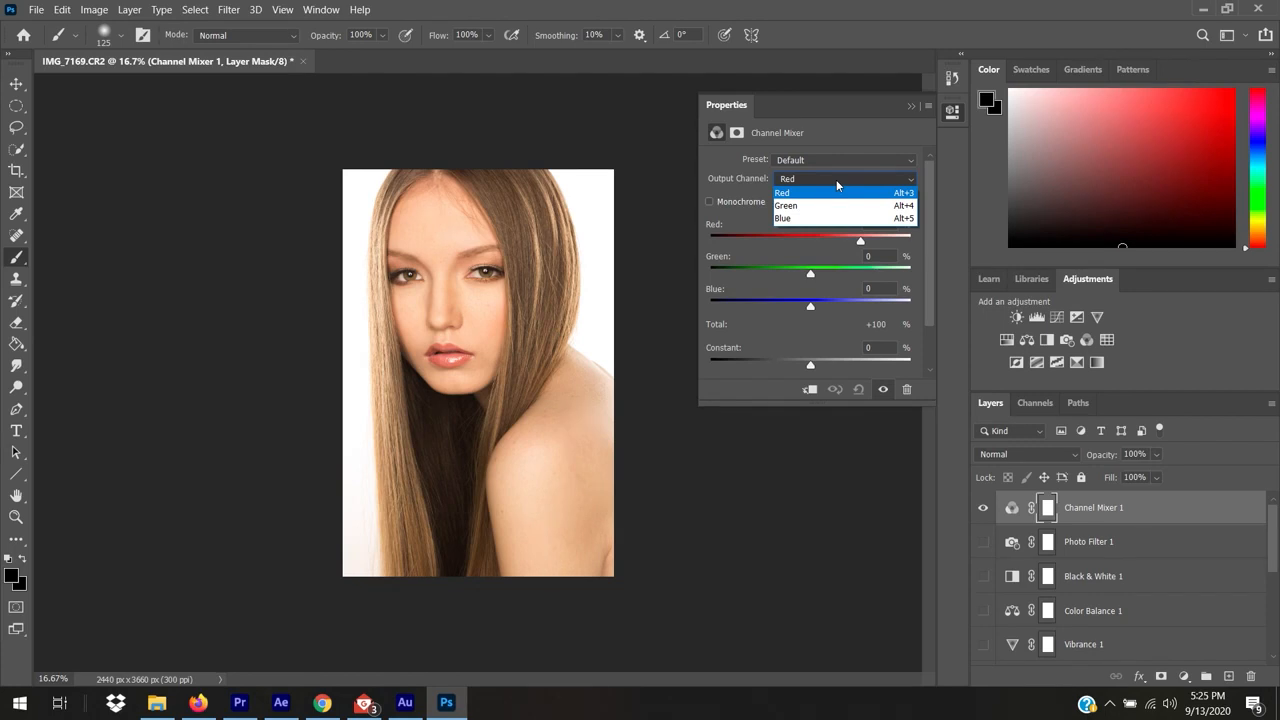
pyautogui.click(837, 193)
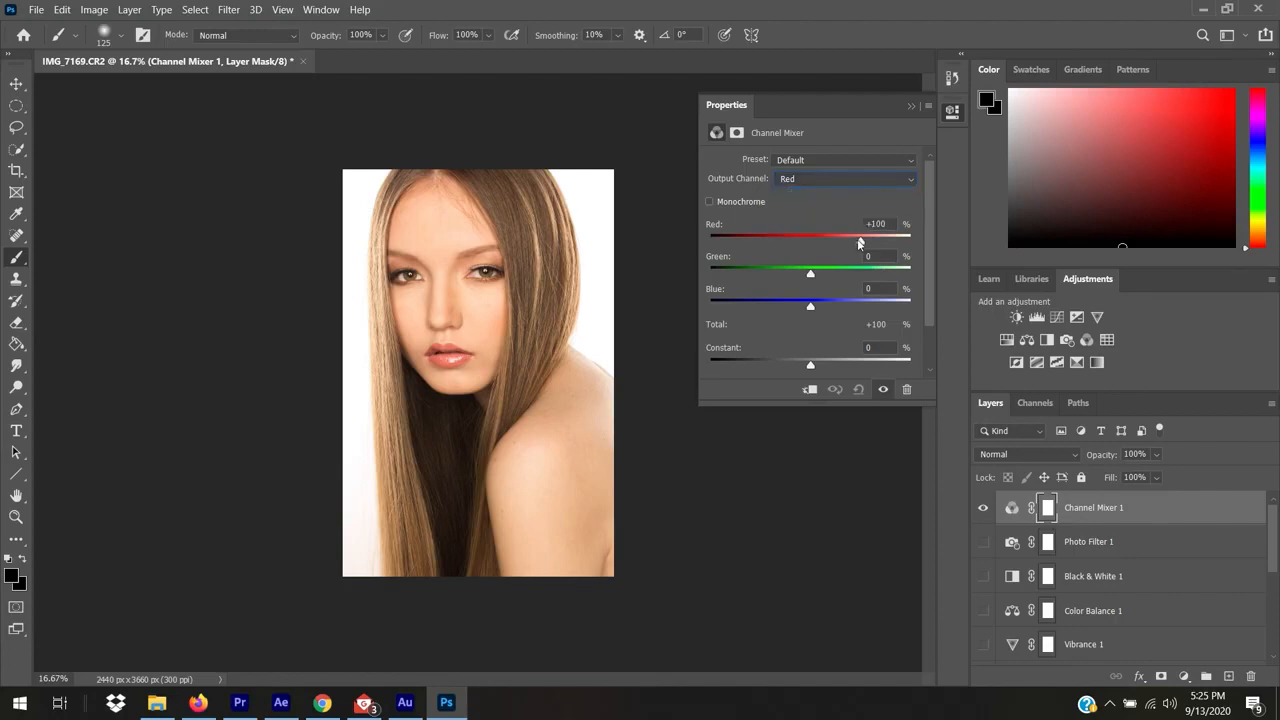
# Step: Try the Channel Mixer's Red value at +140%, undo it, and reset the Green value to 0%
pyautogui.moveTo(860, 241); pyautogui.dragTo(880, 242)
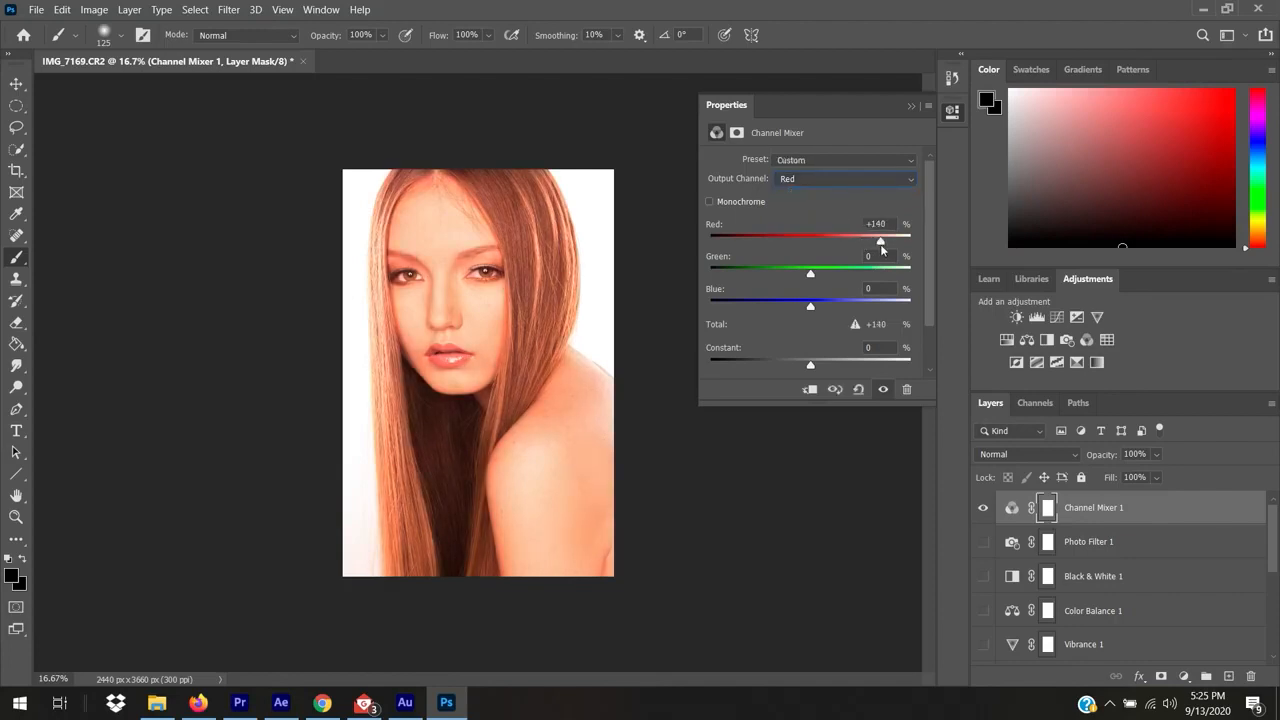
pyautogui.hotkey('ctrl', 'z')
pyautogui.moveTo(811, 275); pyautogui.dragTo(810, 280)
pyautogui.click(872, 256)
pyautogui.write('0')
pyautogui.press('Return')
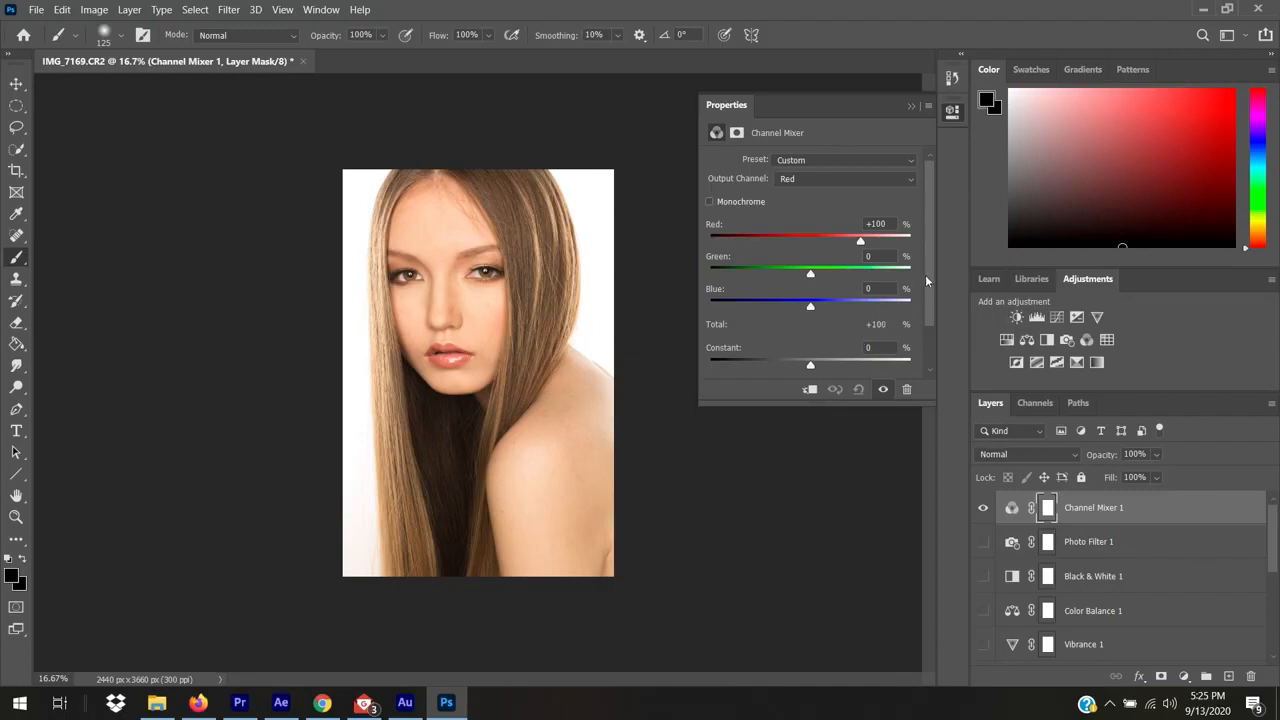
# Step: Set the Channel Mixer's Red value to +93% for the Red output channel and hide the layer
pyautogui.moveTo(927, 277); pyautogui.dragTo(926, 325)
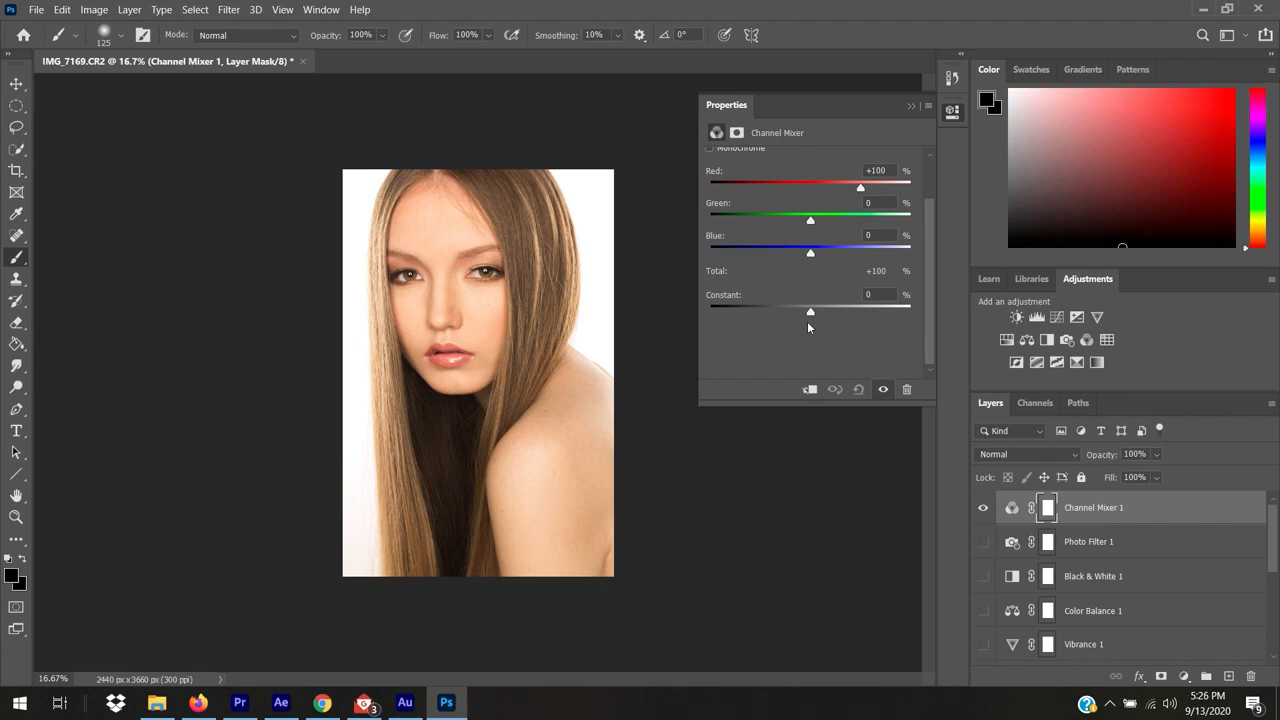
pyautogui.moveTo(861, 188); pyautogui.dragTo(853, 190)
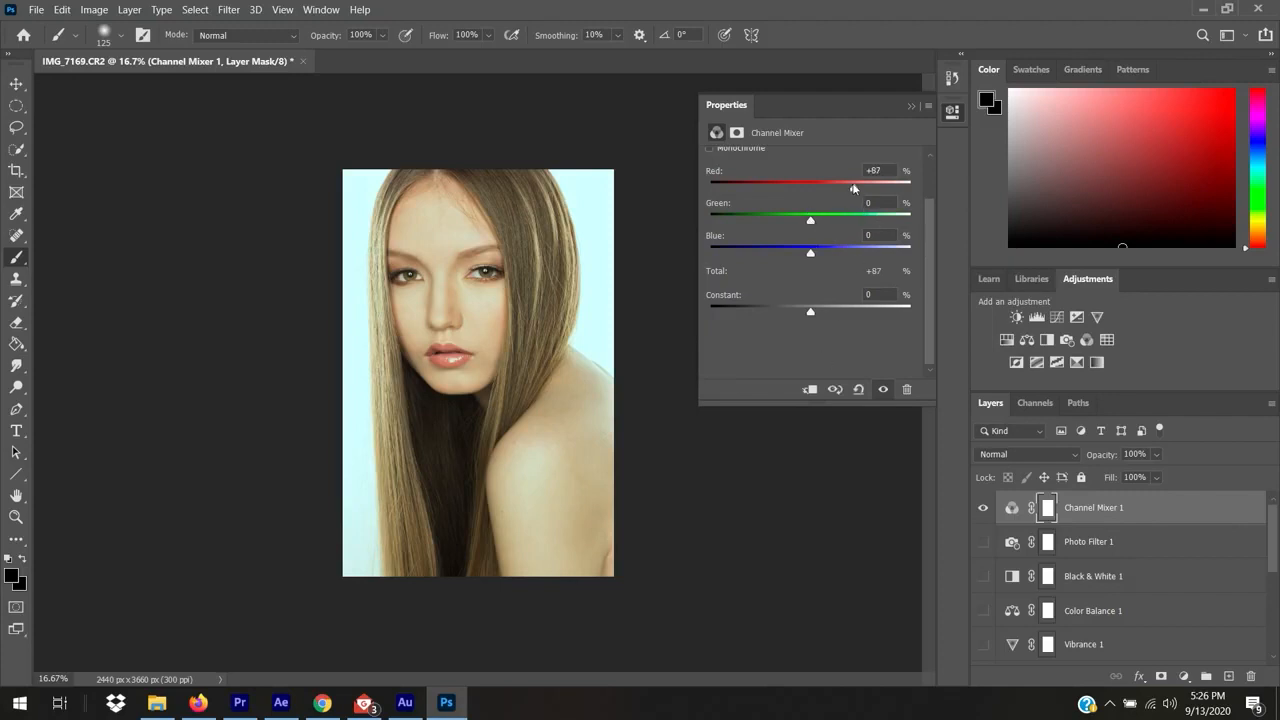
pyautogui.moveTo(854, 188); pyautogui.dragTo(857, 188)
pyautogui.moveTo(928, 281); pyautogui.dragTo(929, 240)
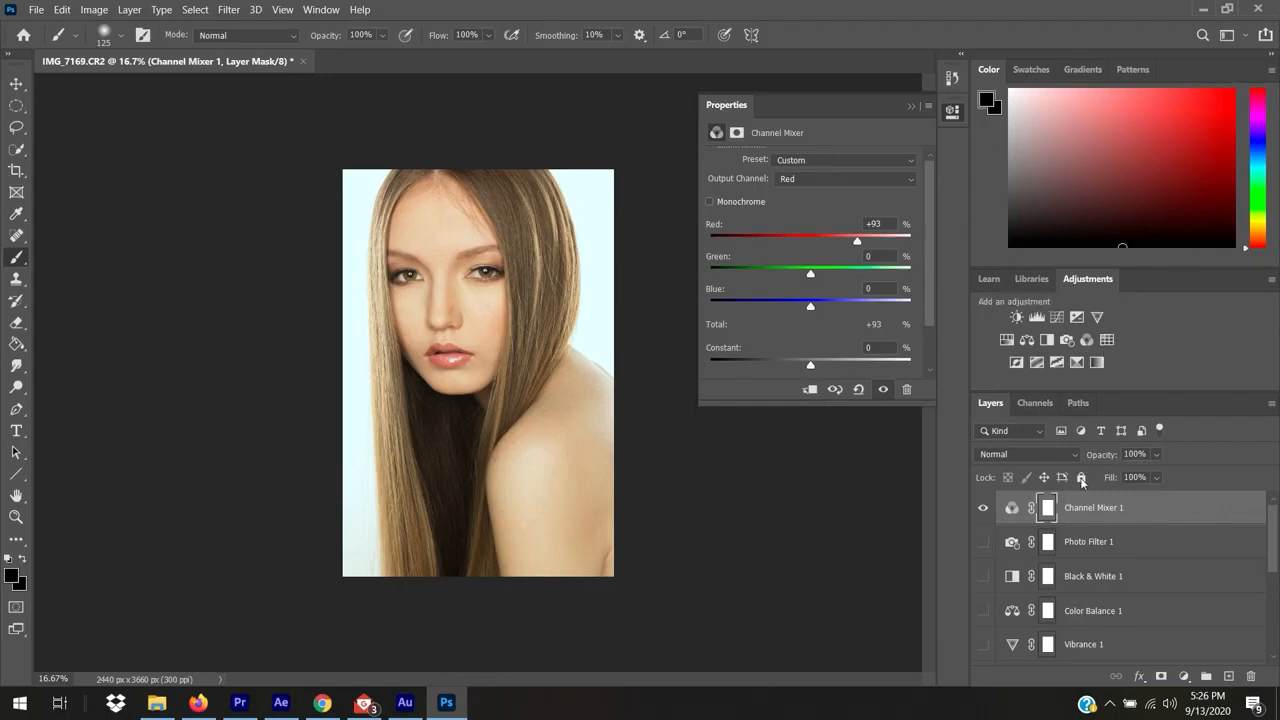
pyautogui.click(985, 511)
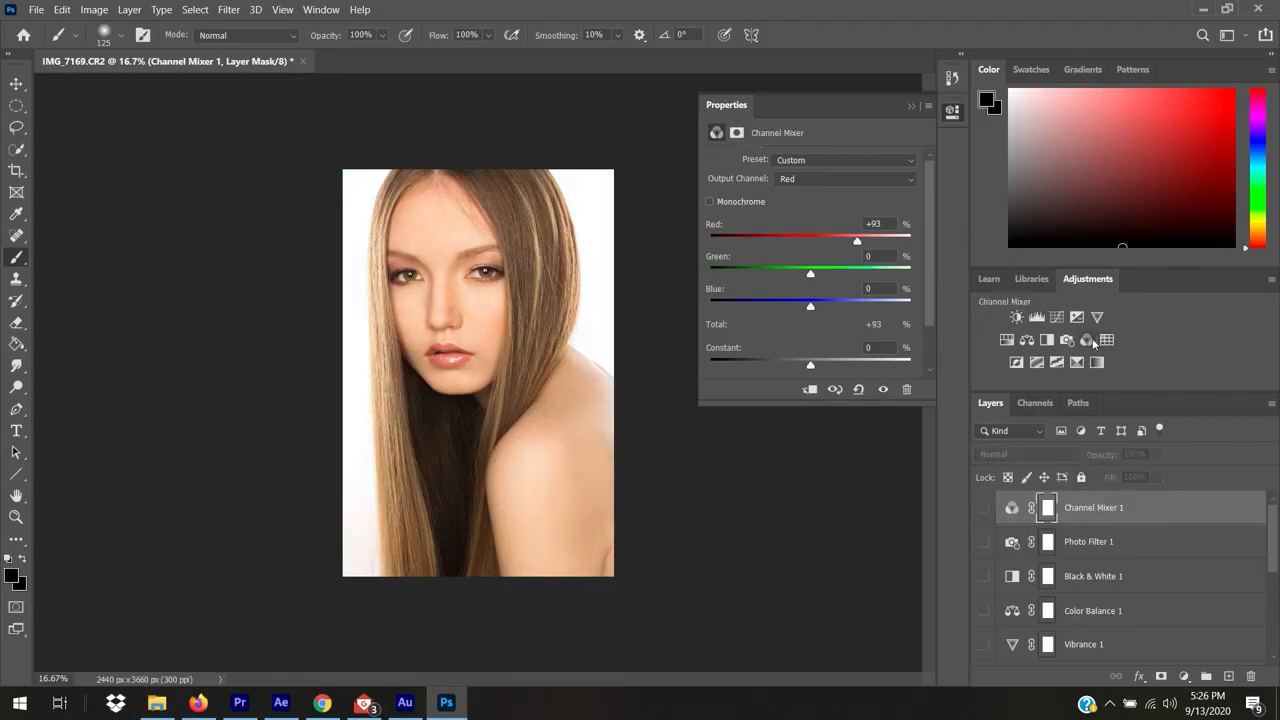
# Step: Add a Color Lookup adjustment layer with the Candlelight.CUBE 3D LUT and hide it
pyautogui.click(1107, 341)
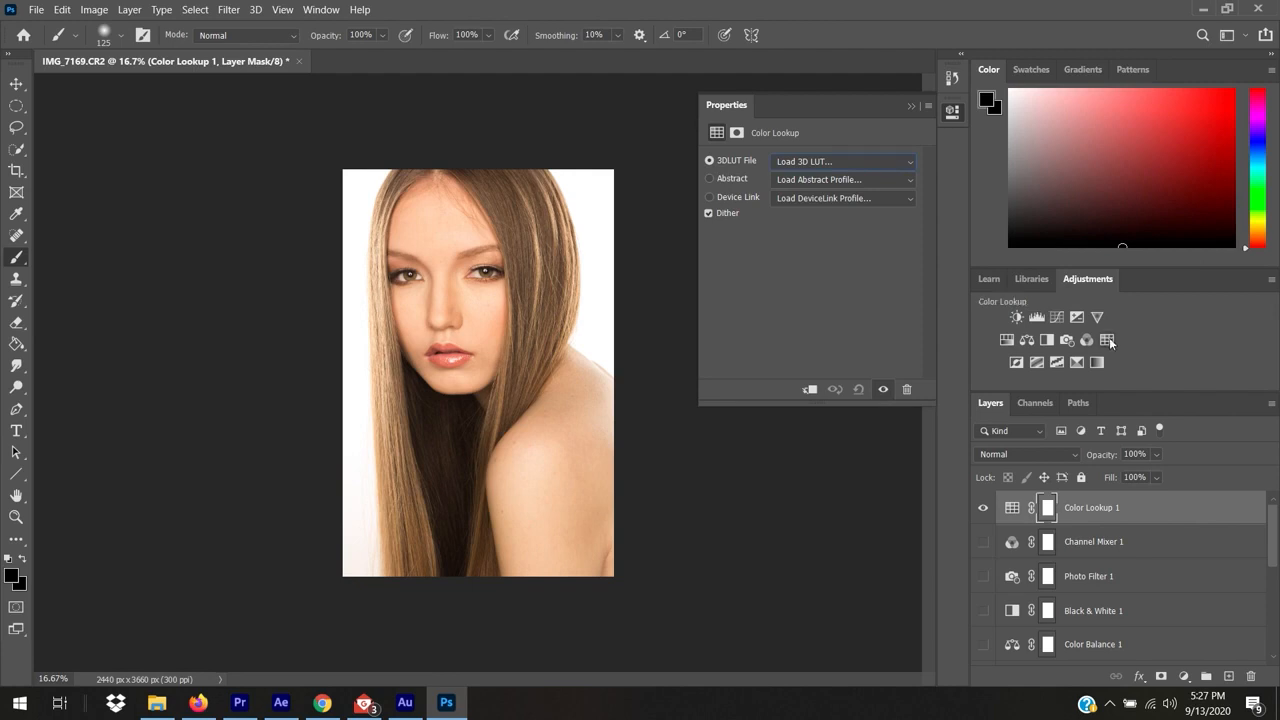
pyautogui.click(874, 163)
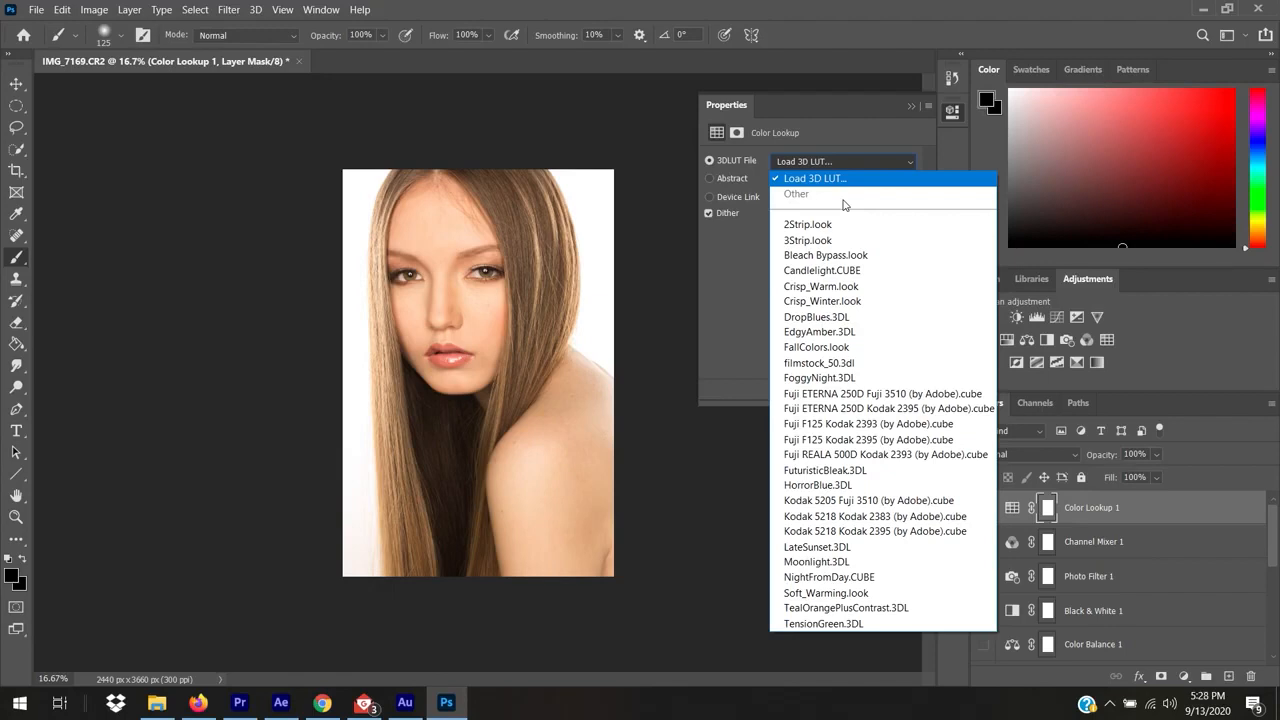
pyautogui.click(852, 268)
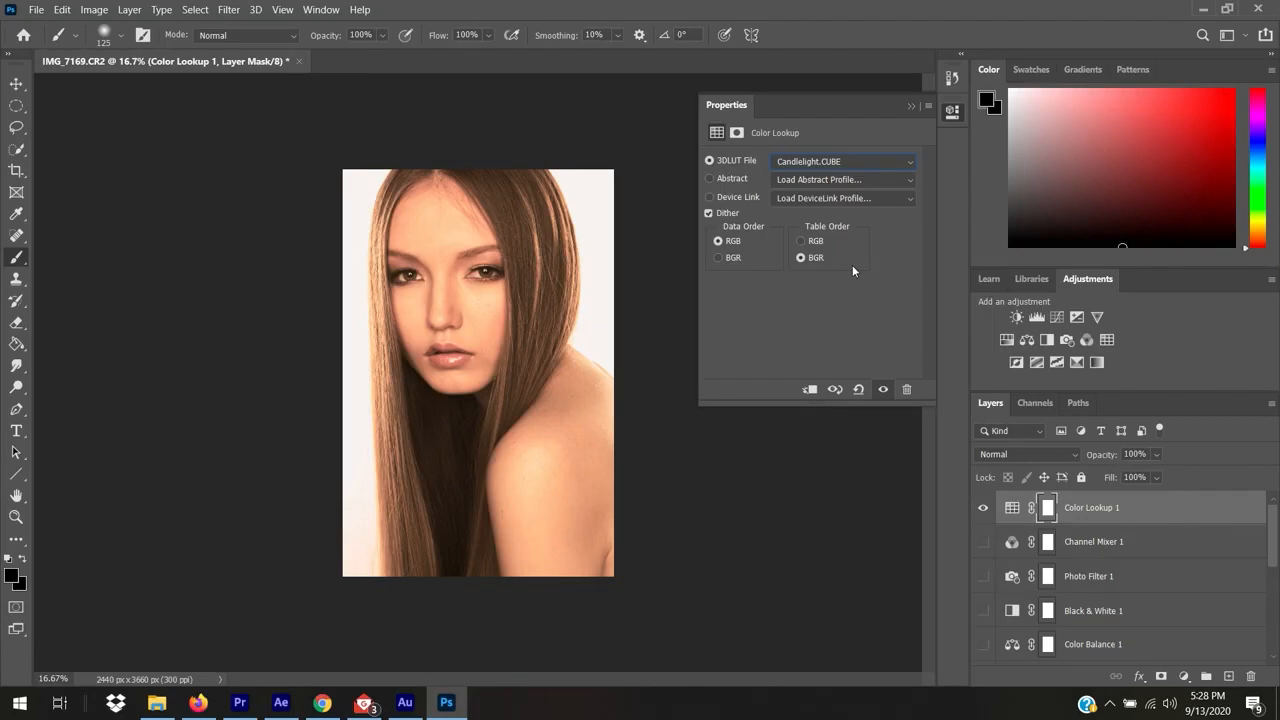
pyautogui.click(983, 508)
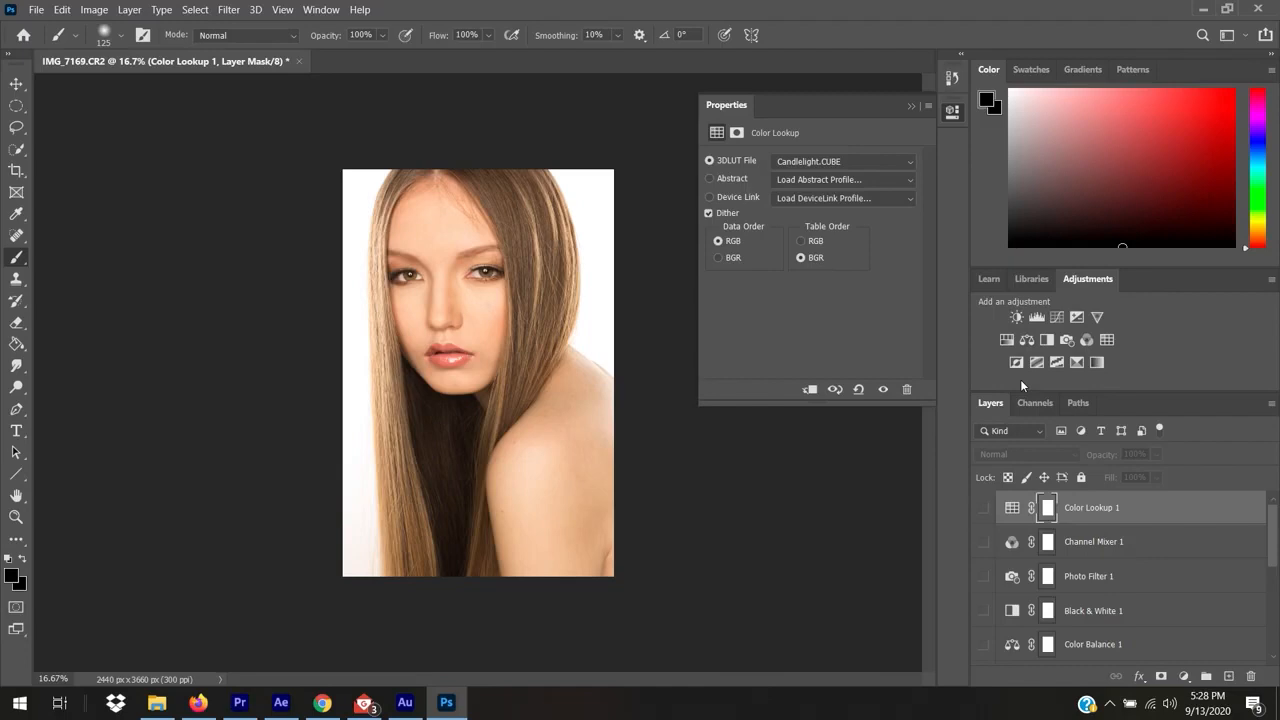
# Step: Add an Invert and a Posterize adjustment layer one after the other, hiding each of them
pyautogui.click(1016, 363)
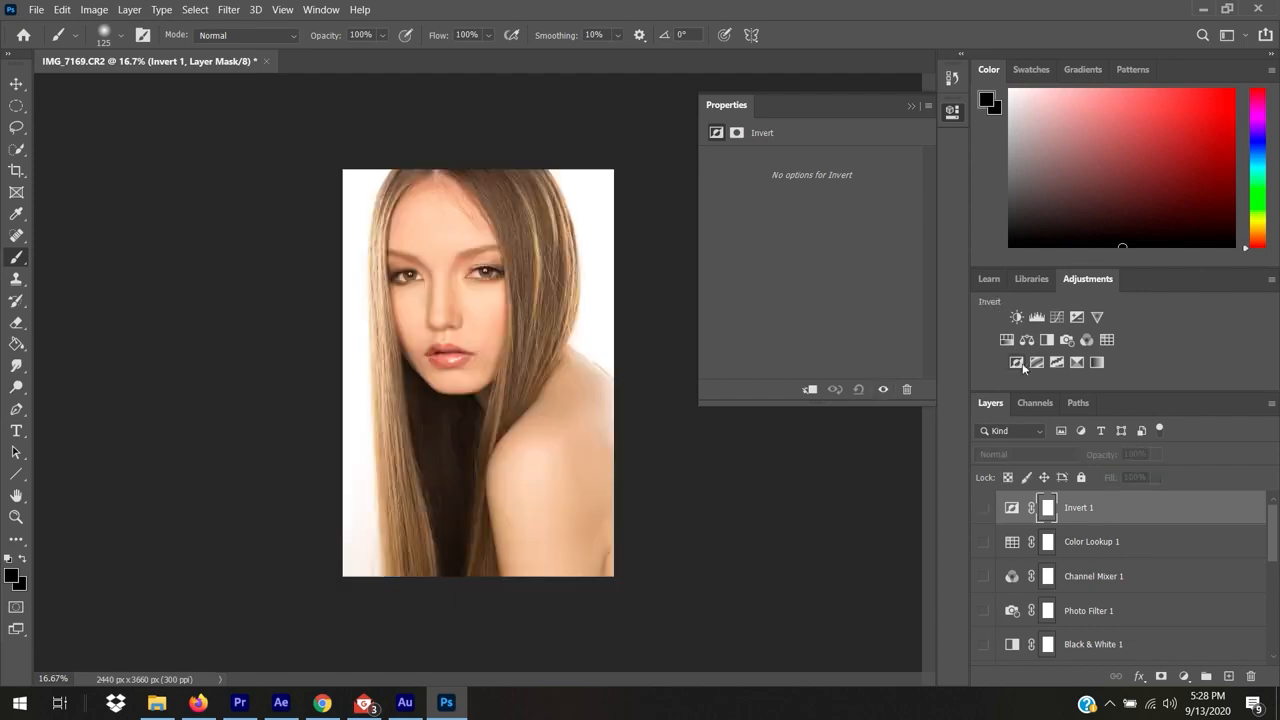
pyautogui.click(1037, 363)
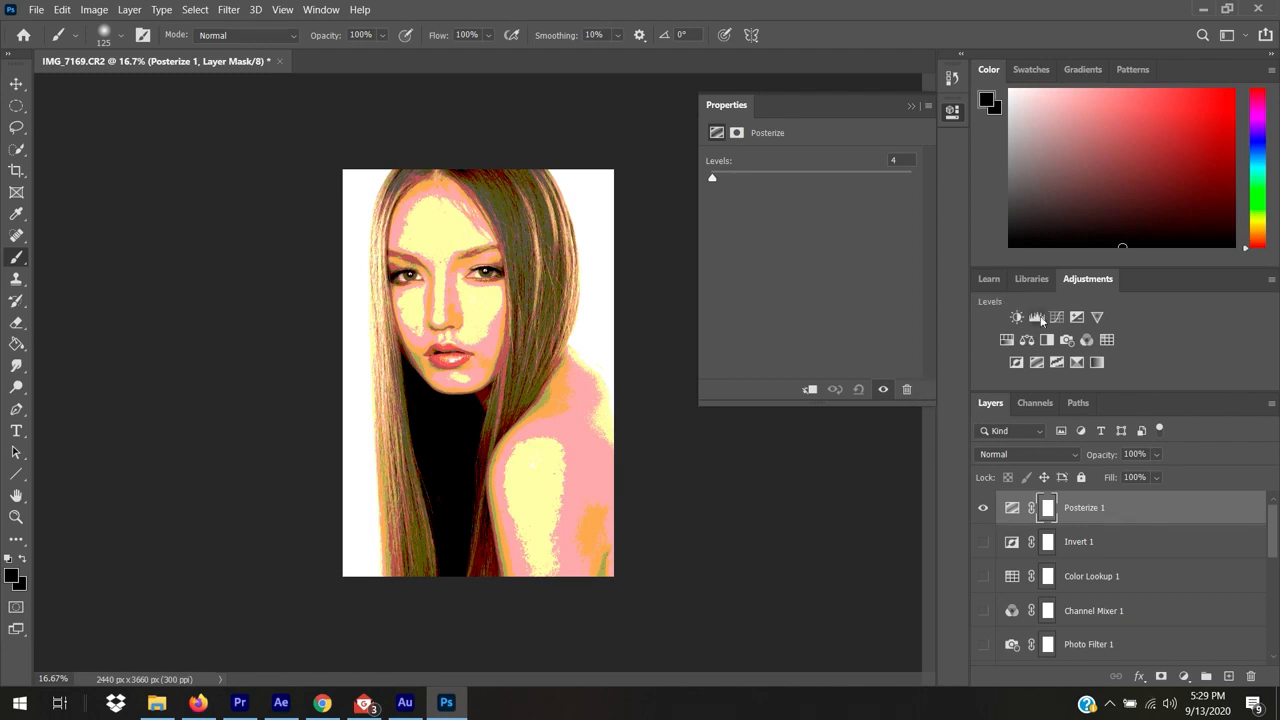
pyautogui.click(983, 509)
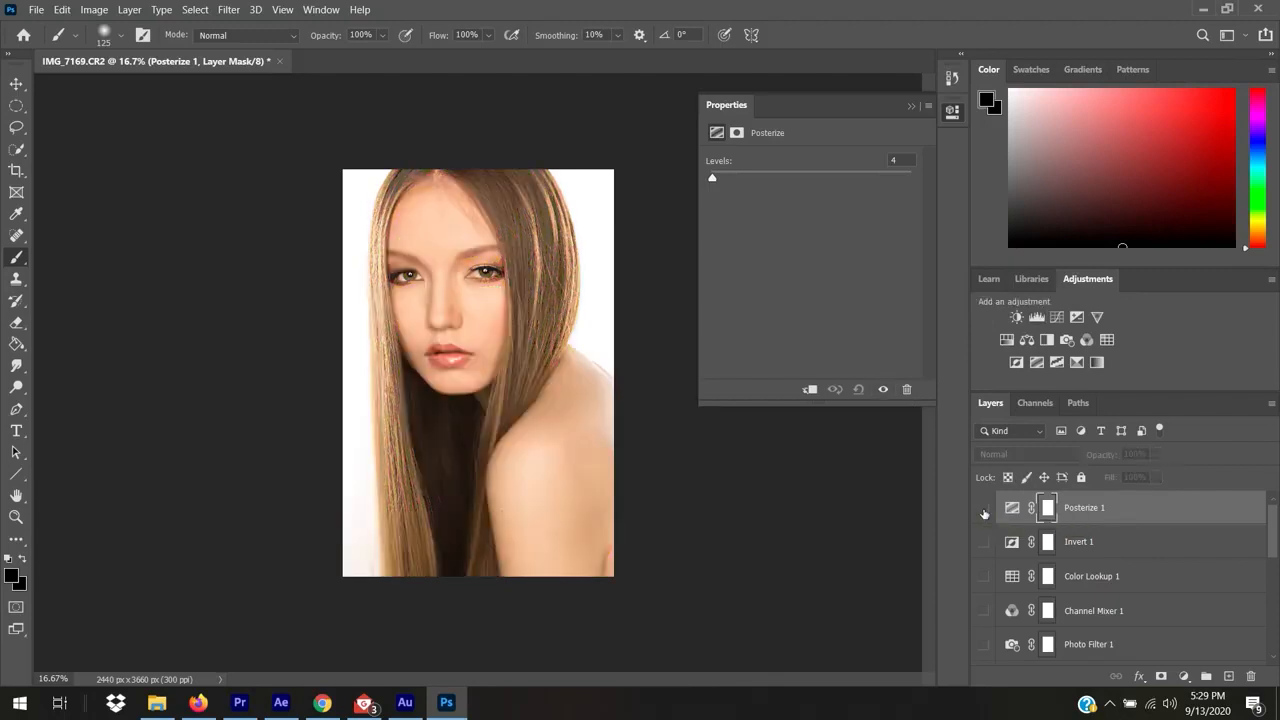
# Step: Add a Threshold adjustment layer with its Threshold Level at 153
pyautogui.click(1057, 360)
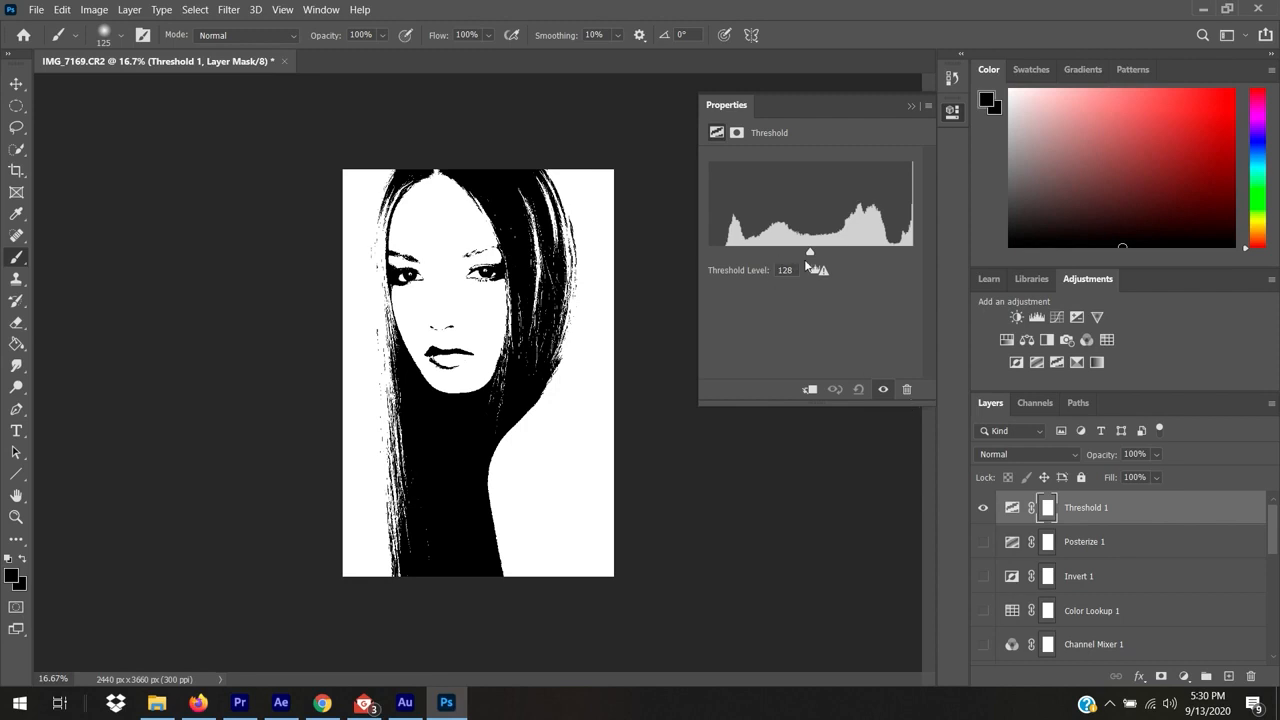
pyautogui.moveTo(810, 252)
pyautogui.mouseDown()
pyautogui.moveTo(831, 252)
pyautogui.moveTo(746, 253)
pyautogui.moveTo(831, 257)
pyautogui.mouseUp()
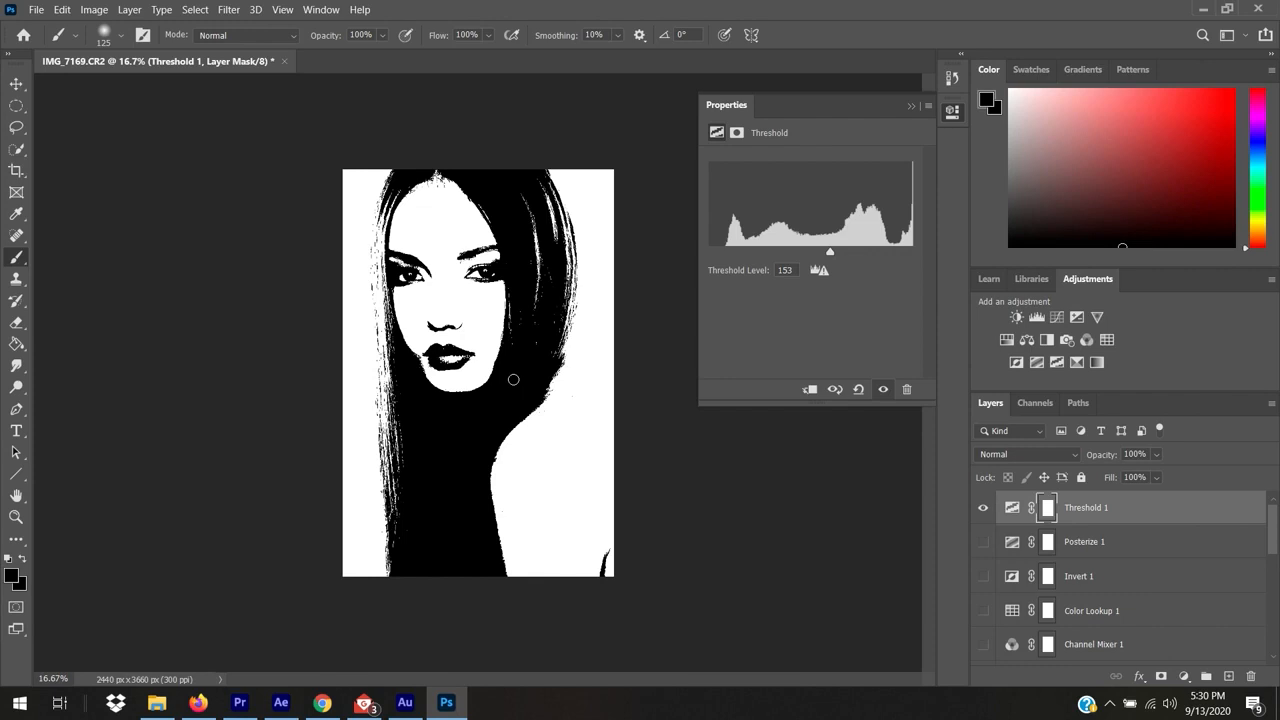
# Step: Try cropping away the lower part of the portrait to a height of about 2138 px
pyautogui.press('c')
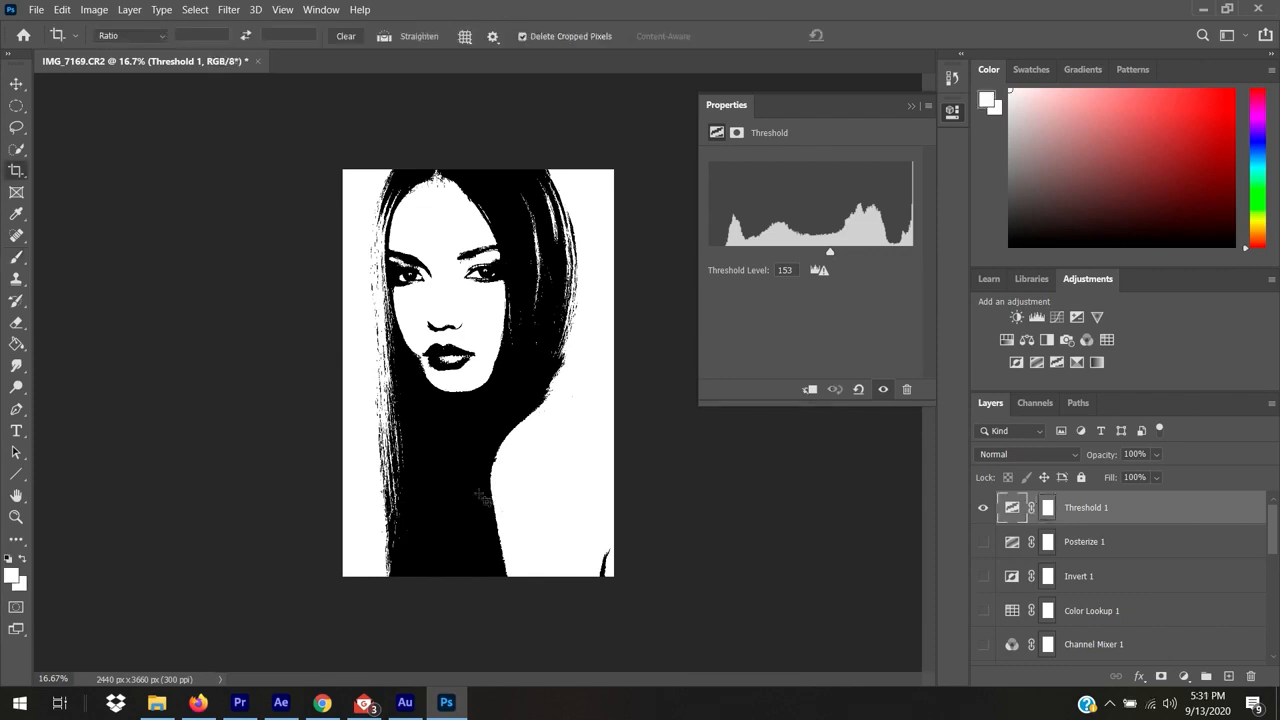
pyautogui.click(16, 171)
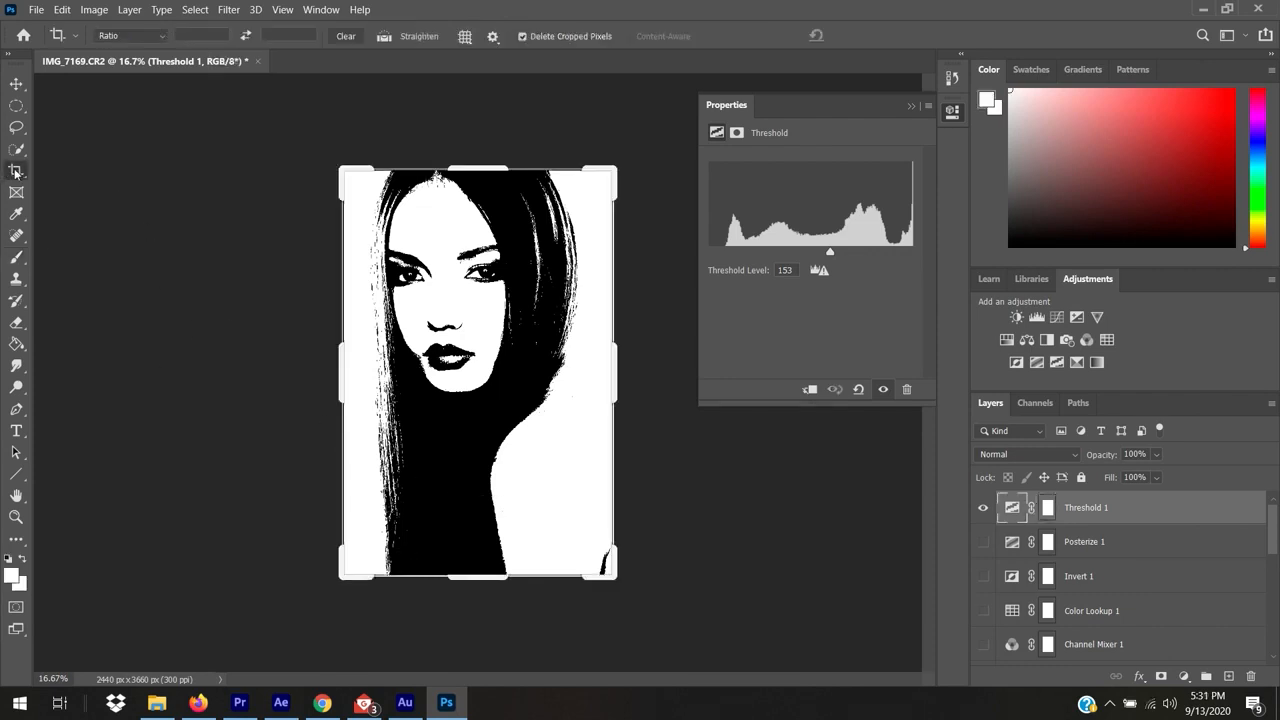
pyautogui.moveTo(500, 579); pyautogui.dragTo(488, 491)
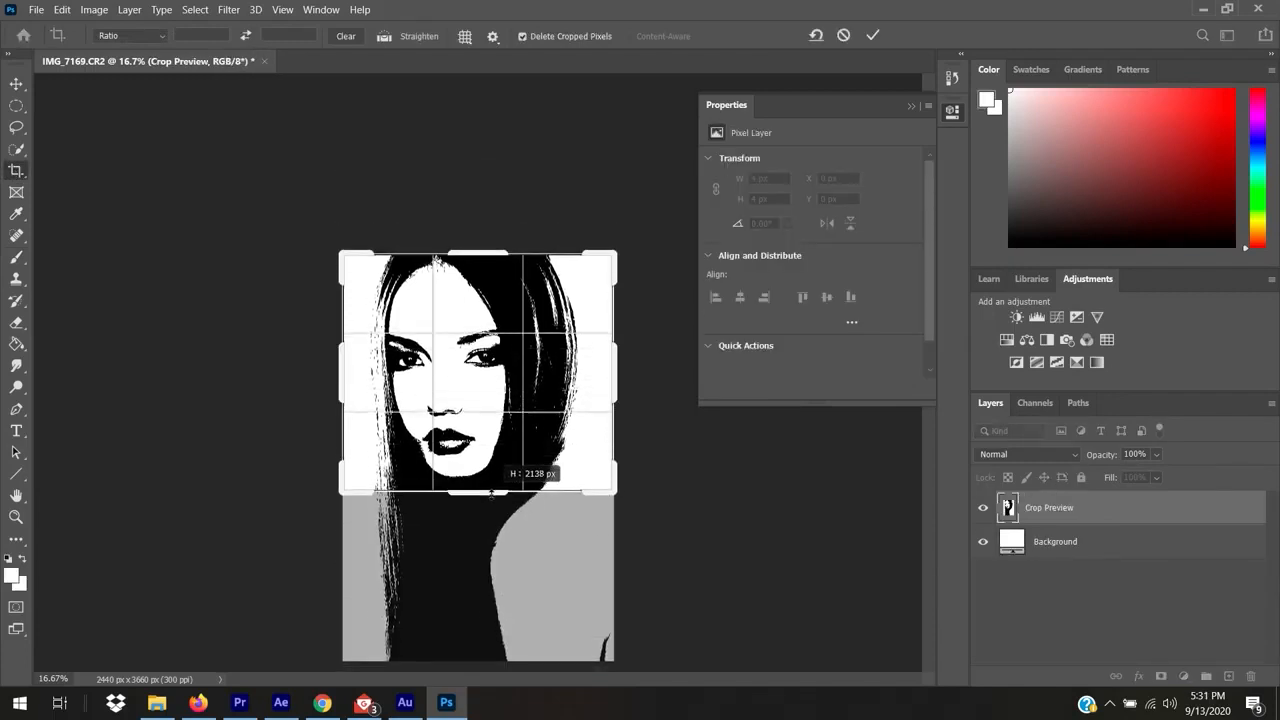
pyautogui.press('Return')
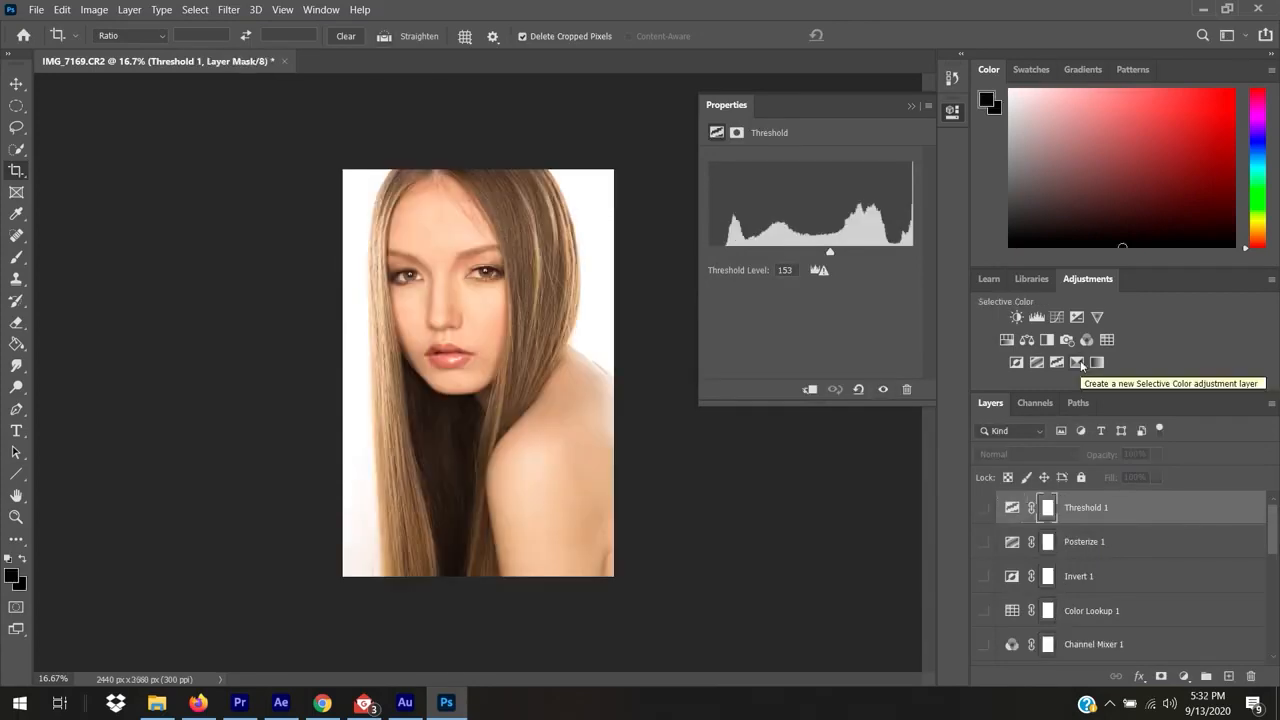
# Step: Add a Selective Color adjustment layer above the Threshold layer and target the Reds
pyautogui.click(1080, 362)
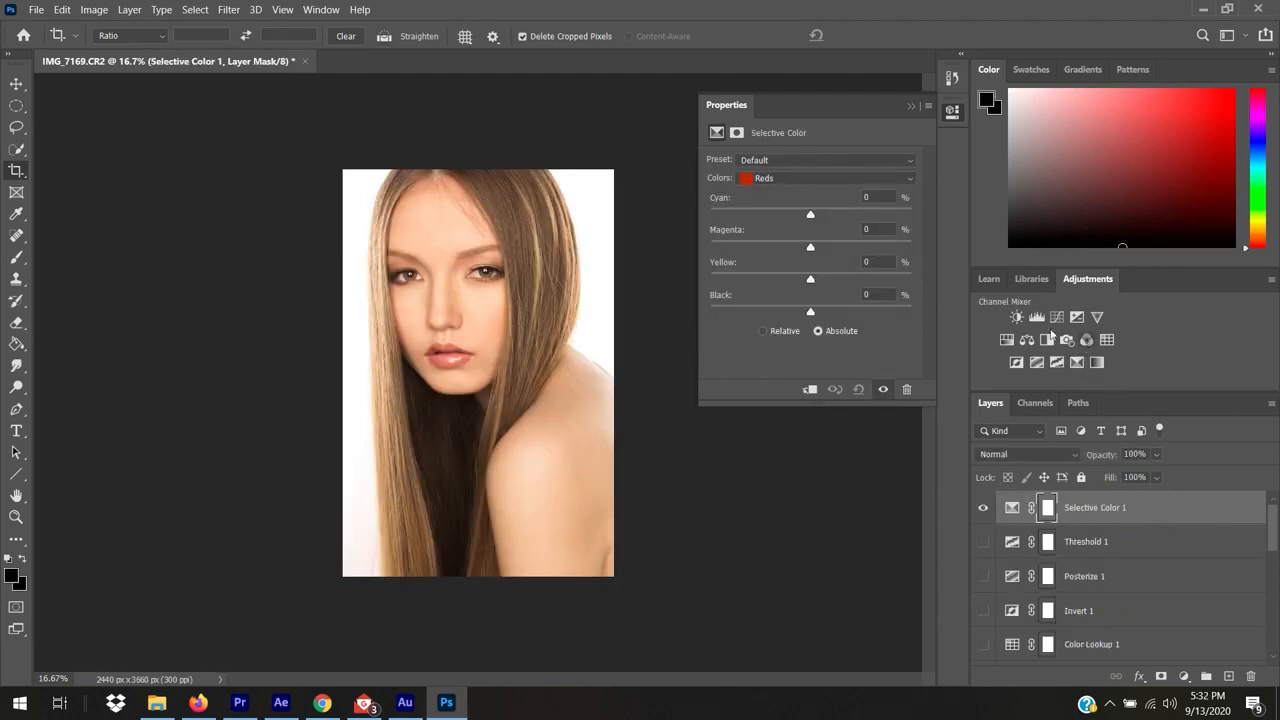
pyautogui.click(814, 177)
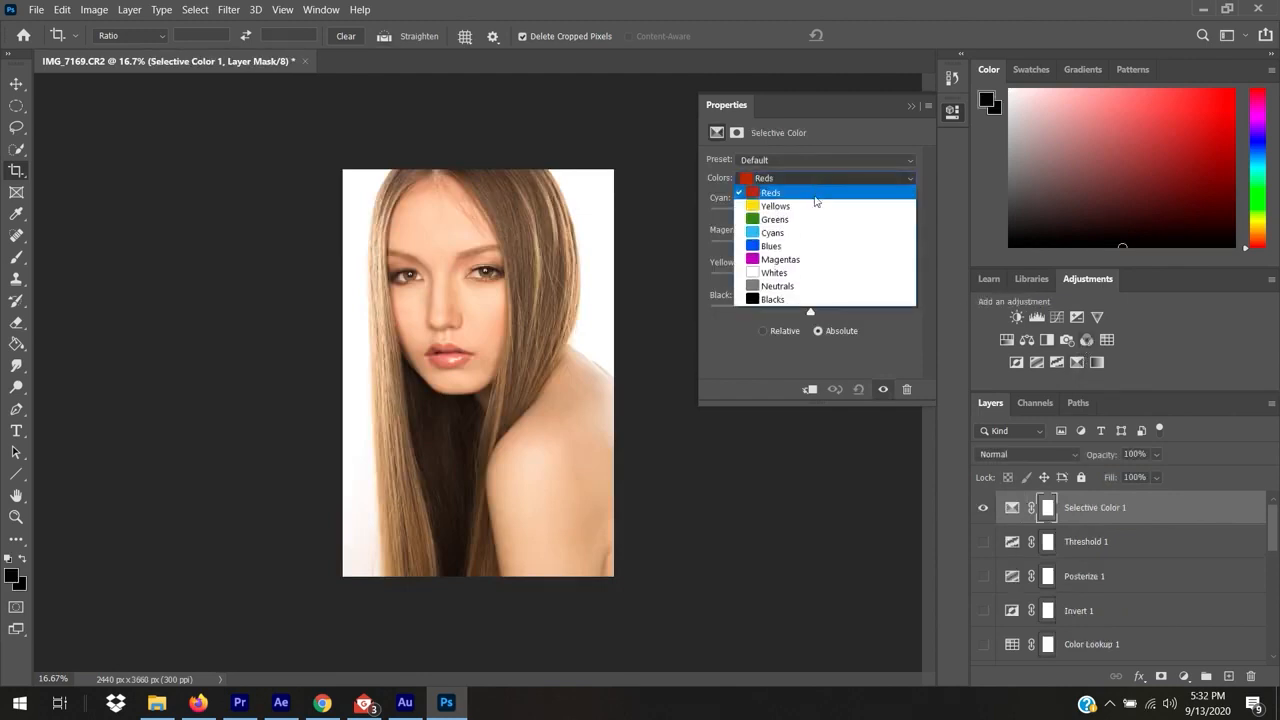
pyautogui.click(814, 191)
pyautogui.click(833, 180)
pyautogui.click(834, 195)
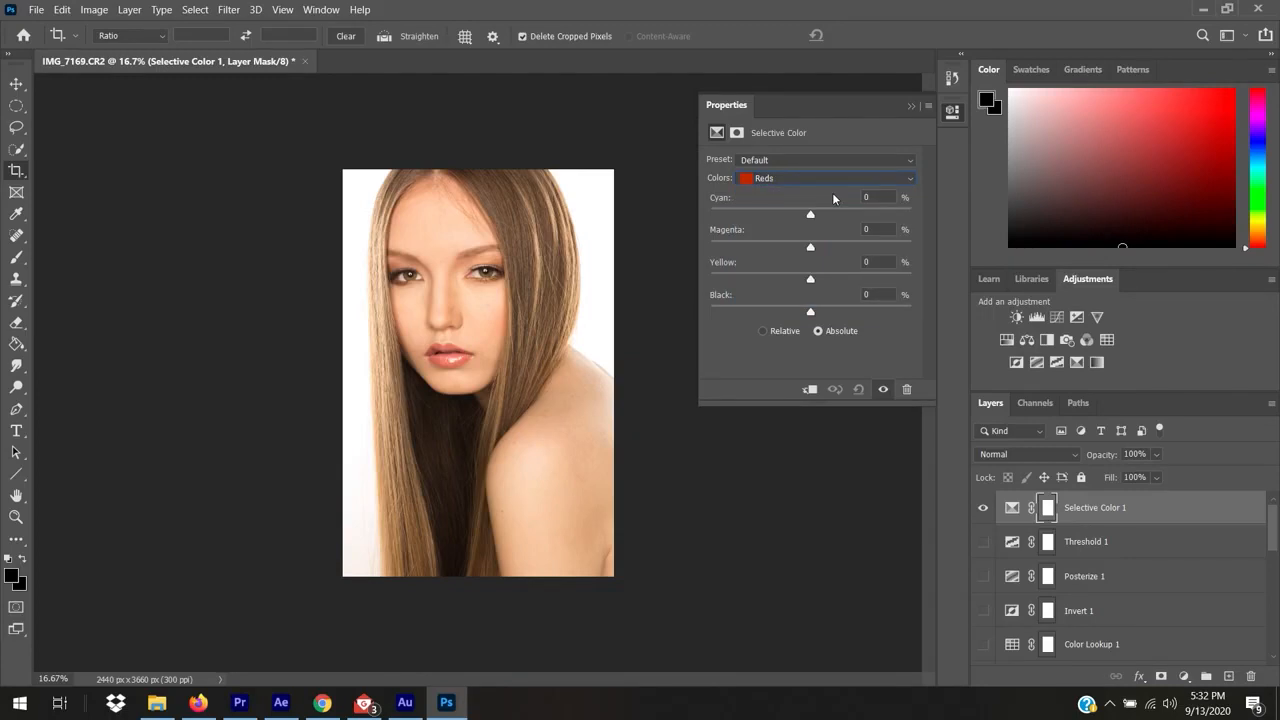
# Step: Try the Reds with Cyan and Magenta at -3%, and the Relative method with Cyan at +45%
pyautogui.moveTo(810, 215)
pyautogui.mouseDown()
pyautogui.moveTo(823, 215)
pyautogui.moveTo(793, 215)
pyautogui.moveTo(807, 216)
pyautogui.mouseUp()
pyautogui.moveTo(811, 247); pyautogui.dragTo(903, 258)
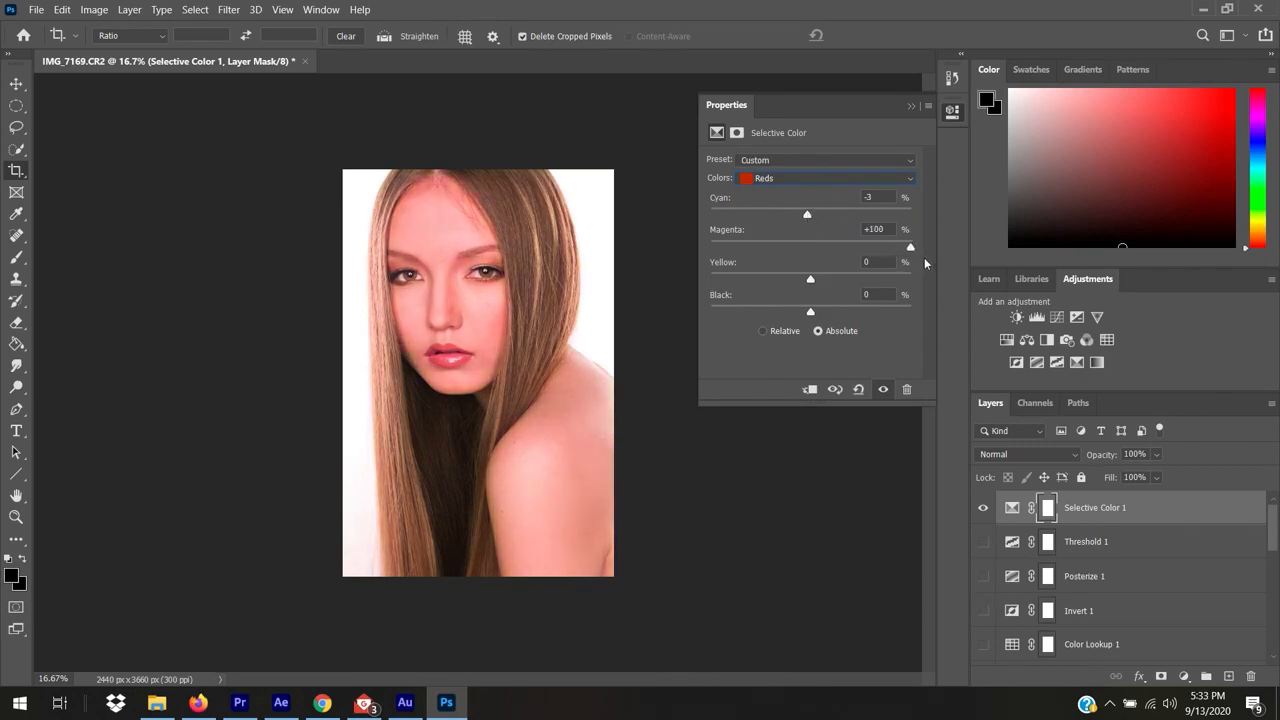
pyautogui.moveTo(856, 230); pyautogui.dragTo(808, 242)
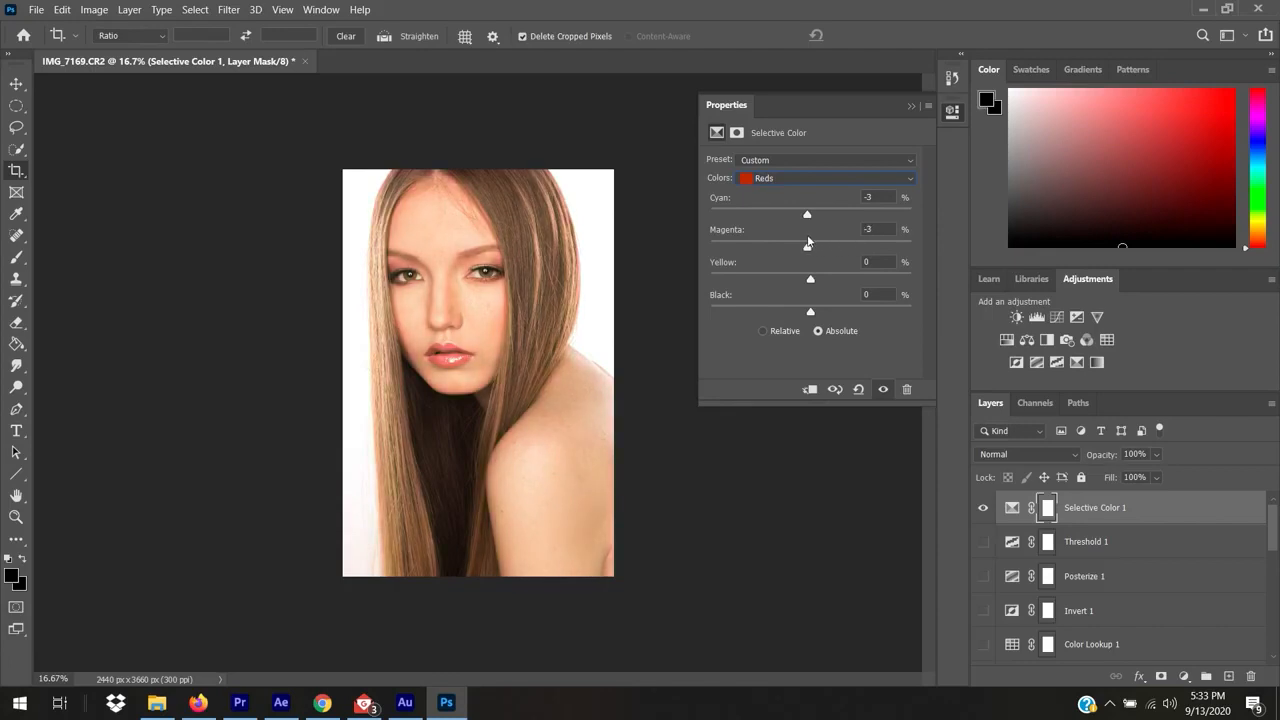
pyautogui.click(774, 330)
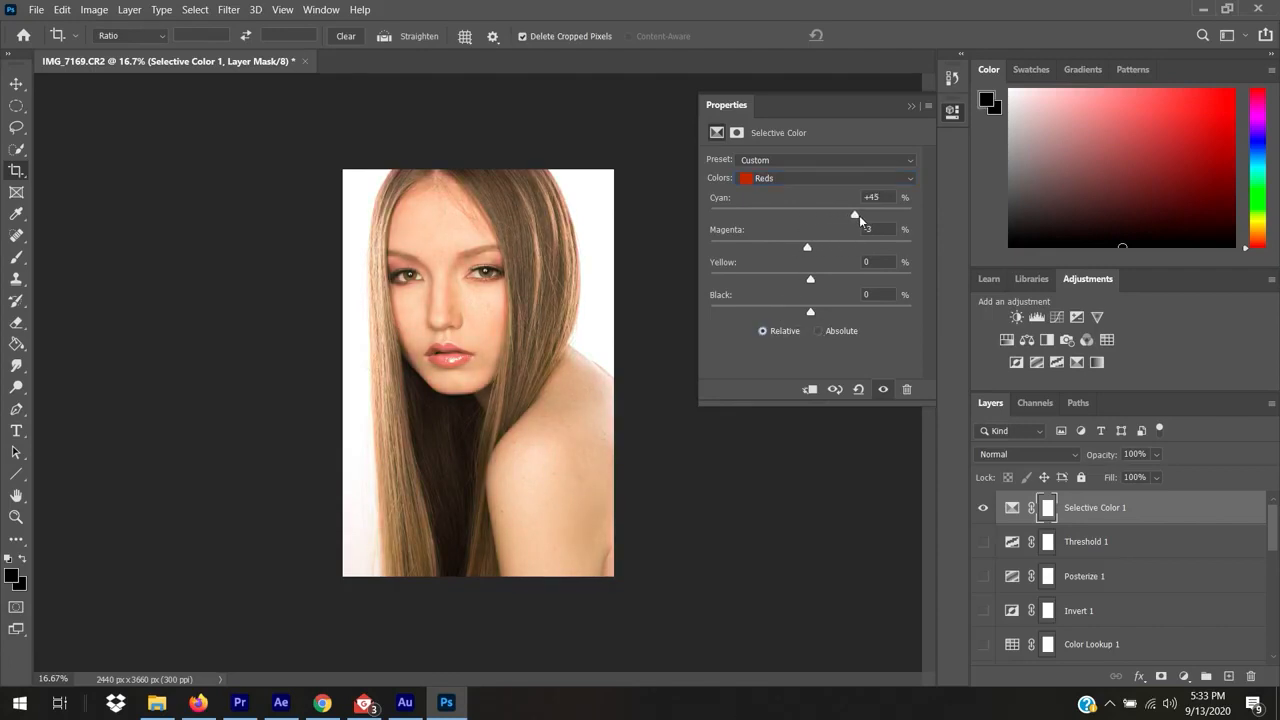
# Step: Set the Reds to the Absolute method with Cyan and Magenta at +100%, and hide the Selective Color layer
pyautogui.click(835, 331)
pyautogui.moveTo(808, 249); pyautogui.dragTo(916, 252)
pyautogui.moveTo(854, 217); pyautogui.dragTo(910, 214)
pyautogui.click(883, 389)
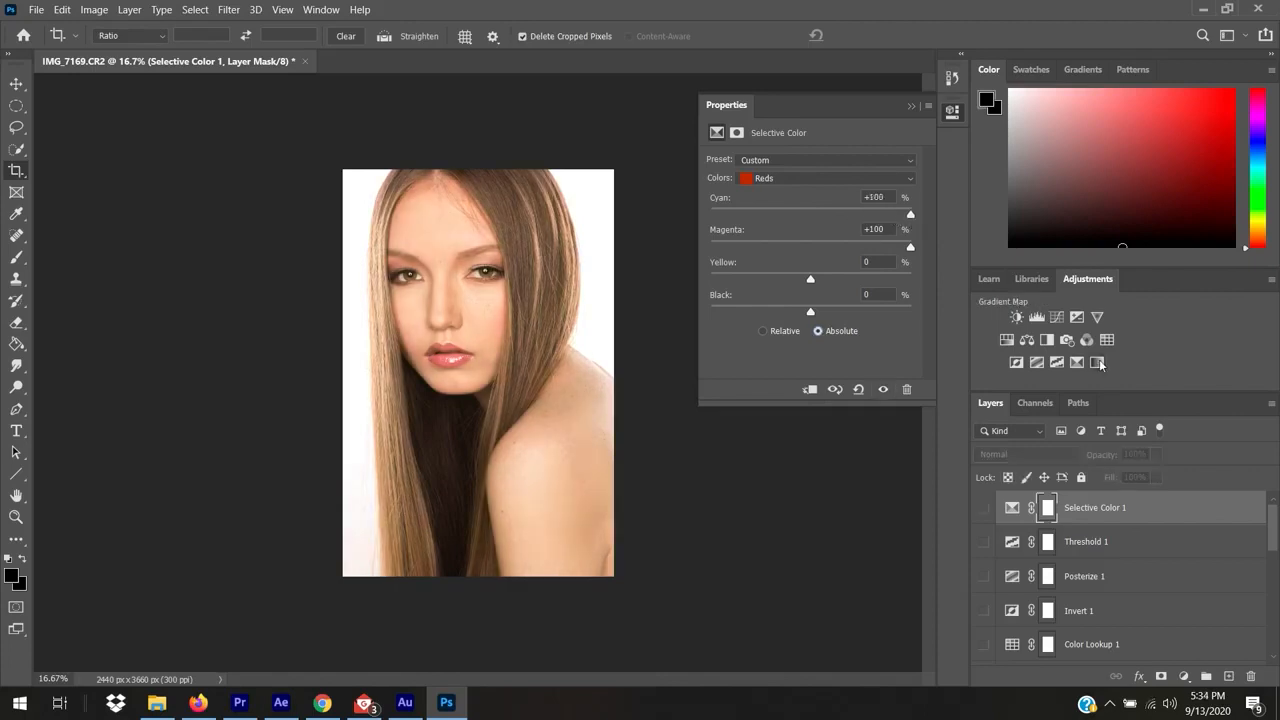
# Step: Add a Gradient Map adjustment layer and set its gradient's starting color stop to pure red (ff0000)
pyautogui.click(1097, 362)
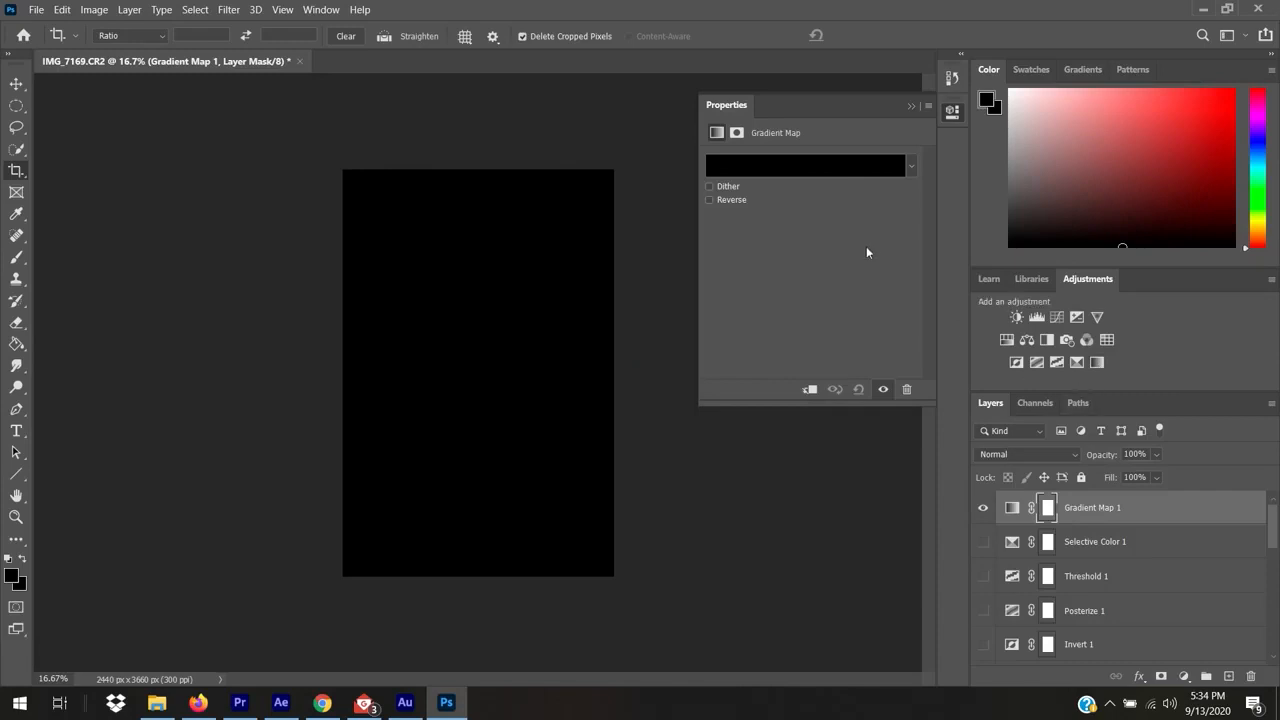
pyautogui.click(755, 170)
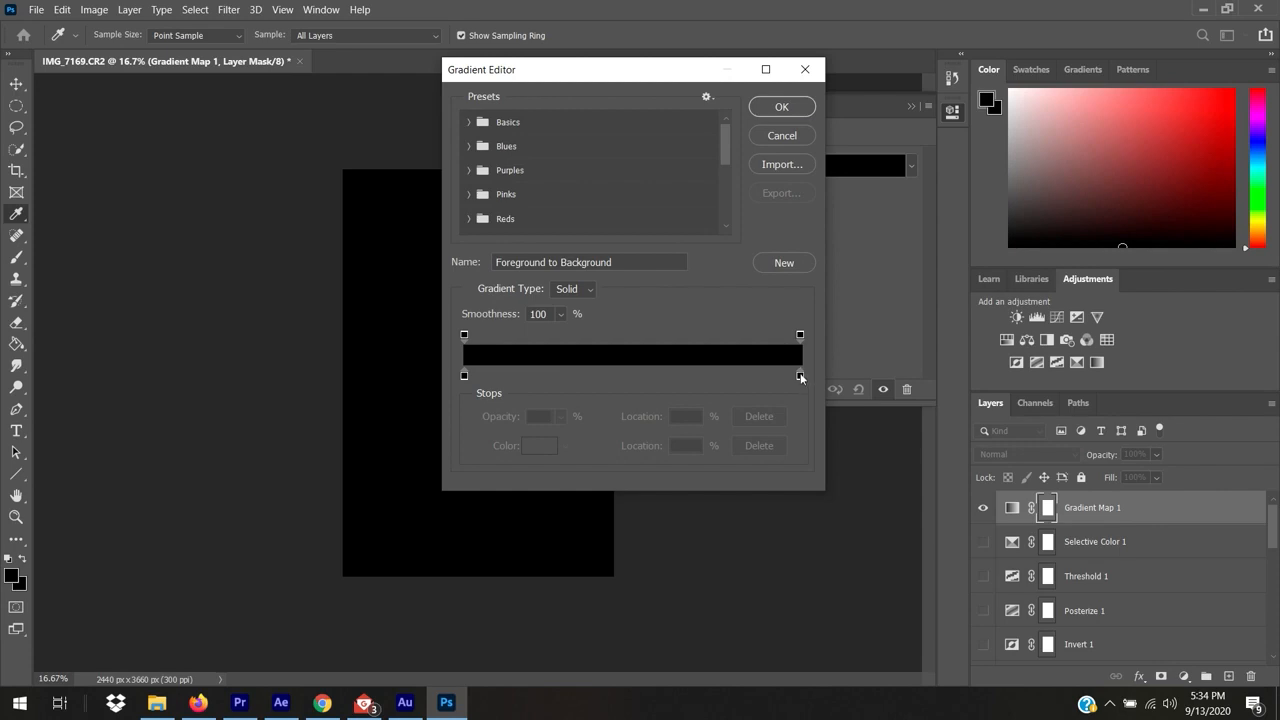
pyautogui.click(464, 375)
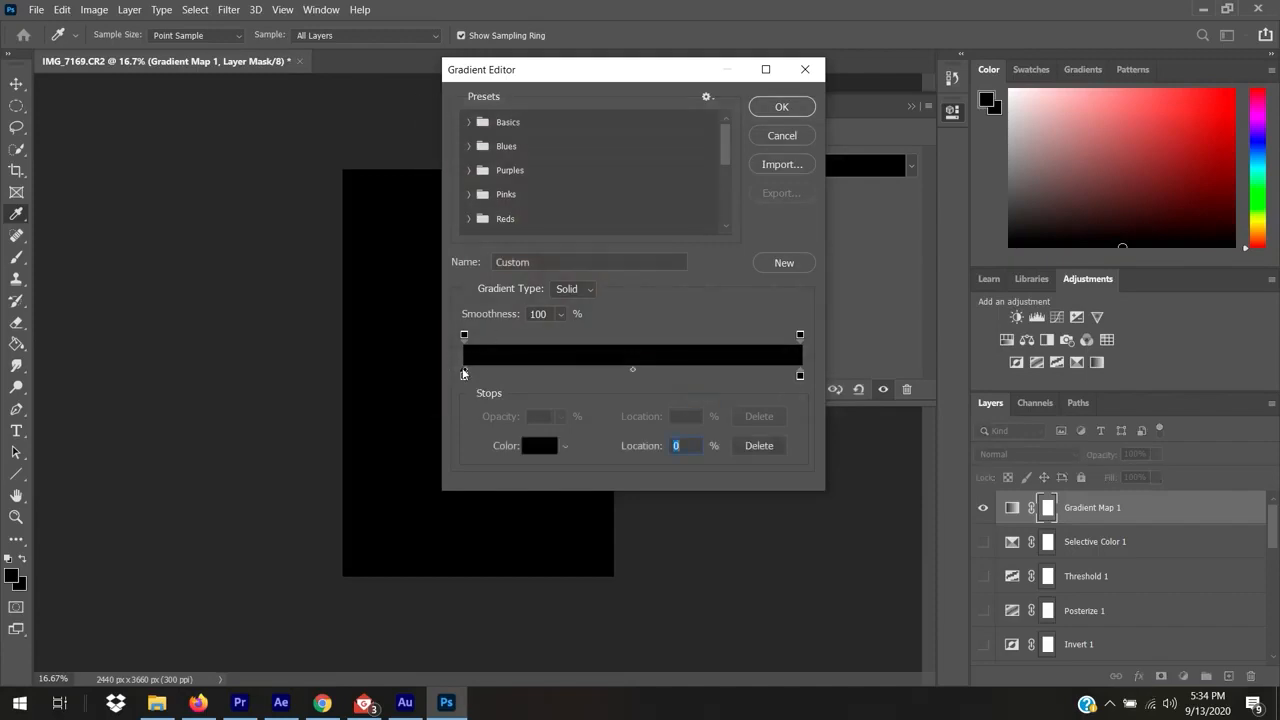
pyautogui.doubleClick(464, 374)
pyautogui.moveTo(545, 191); pyautogui.dragTo(691, 143)
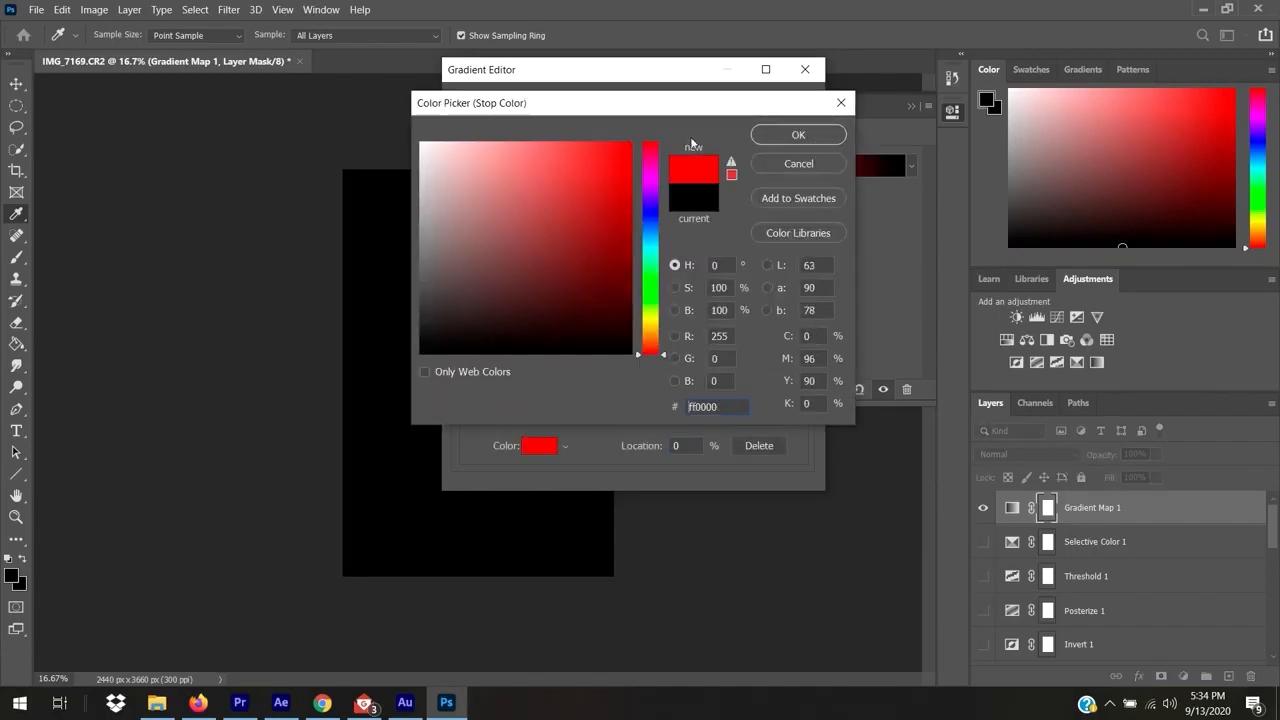
pyautogui.click(830, 133)
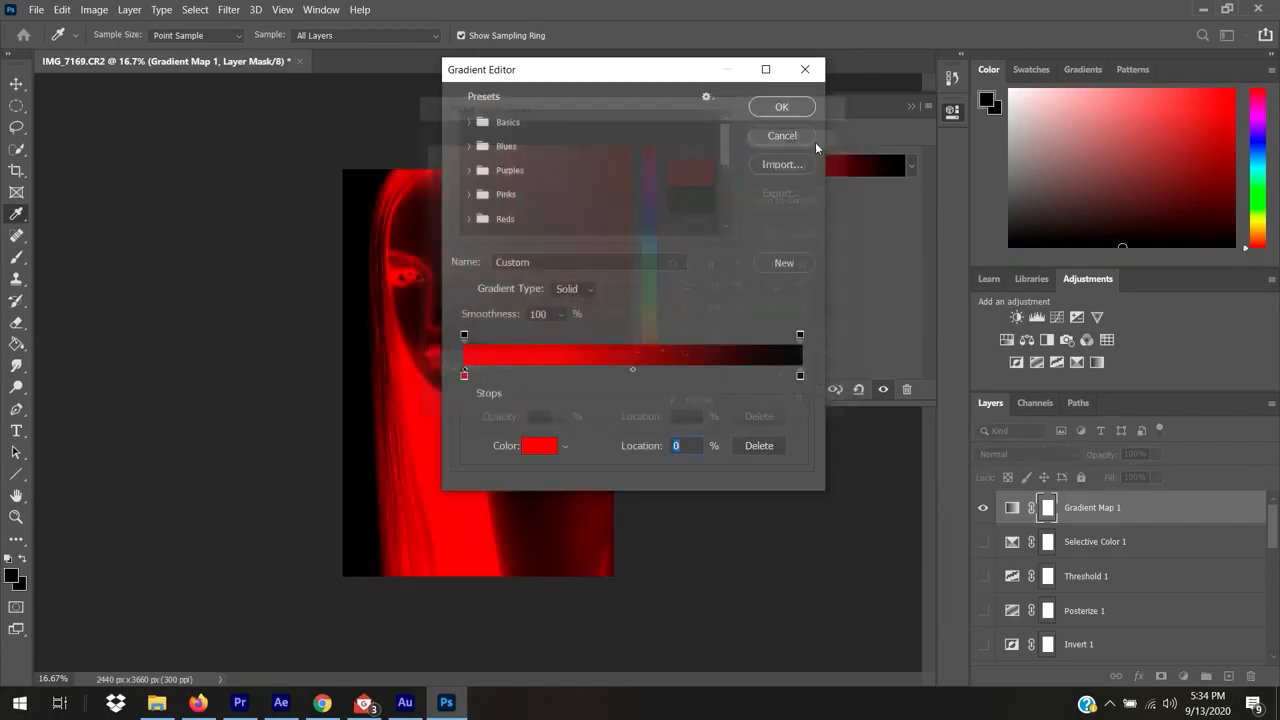
# Step: Set the gradient's end color stop at 100% to a bright yellow and apply the red-to-yellow gradient
pyautogui.doubleClick(800, 375)
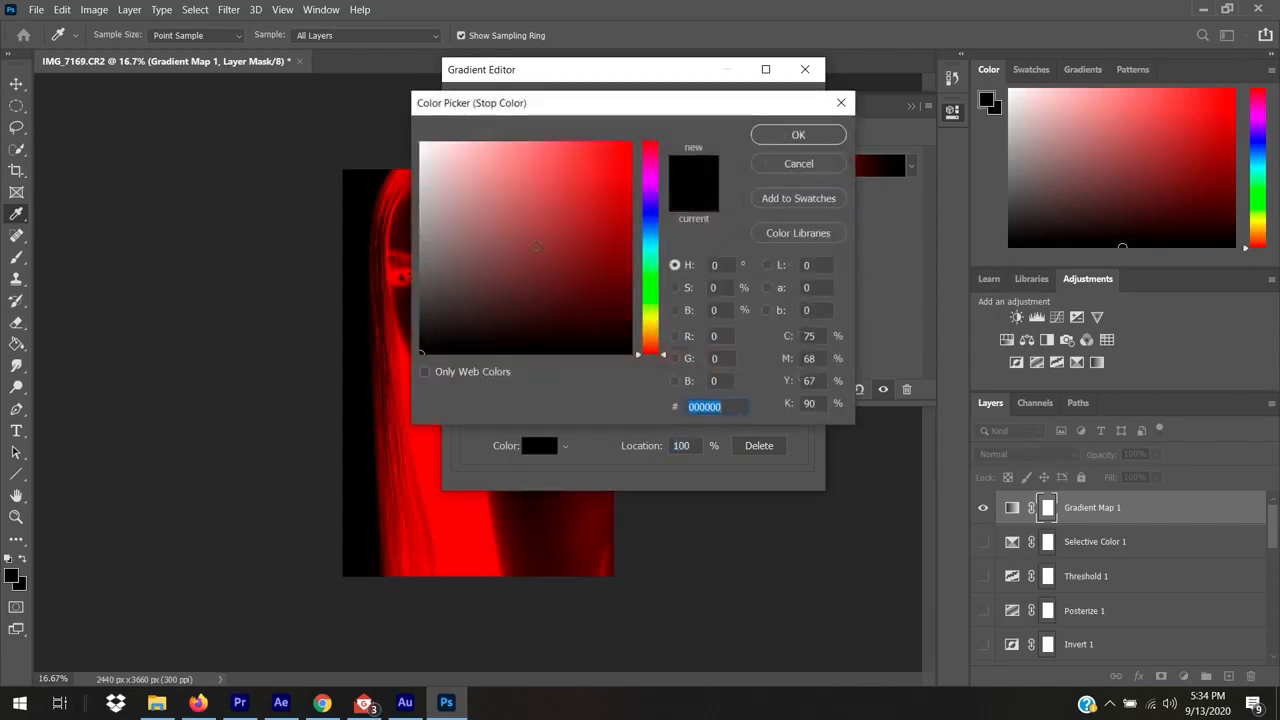
pyautogui.click(648, 325)
pyautogui.click(608, 193)
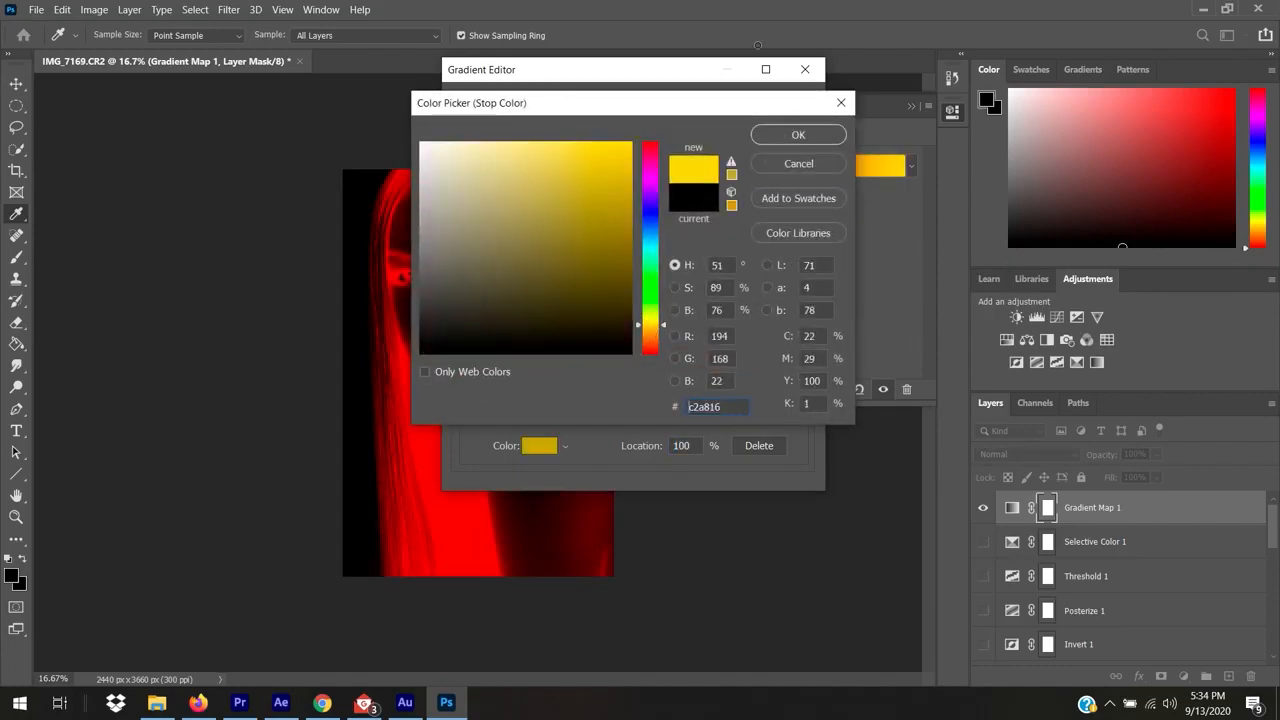
pyautogui.click(814, 131)
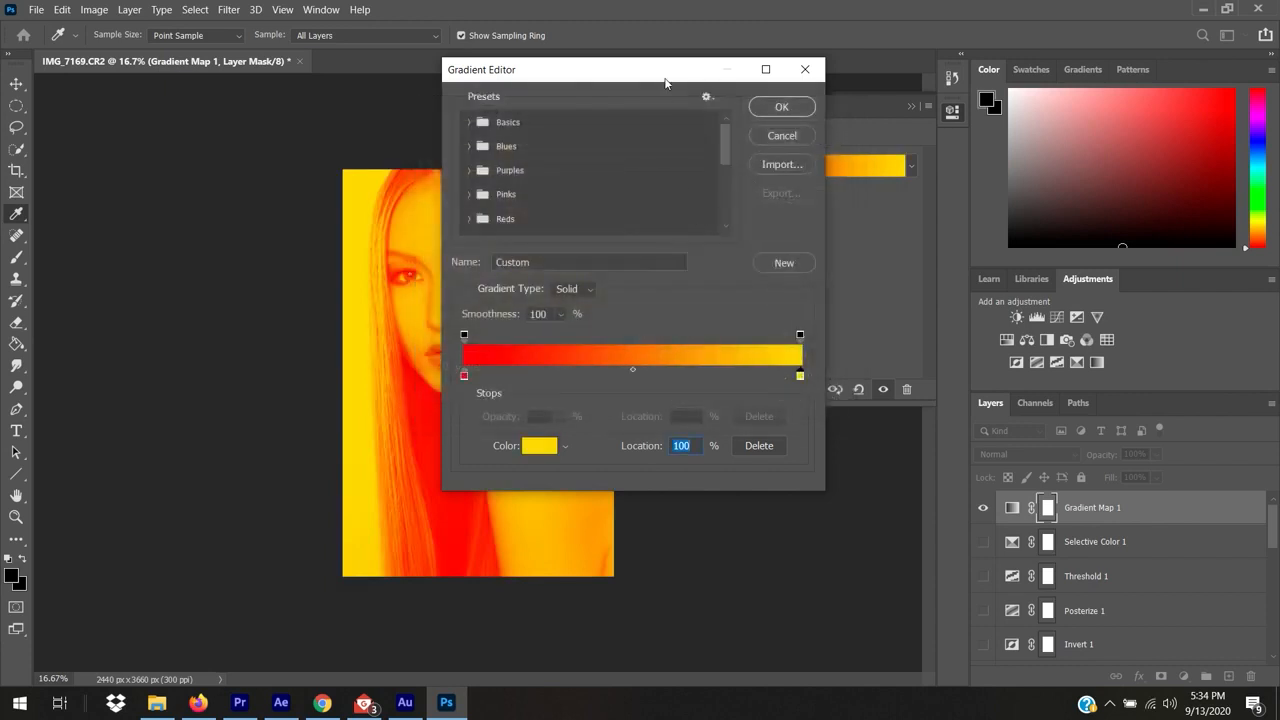
pyautogui.moveTo(661, 72); pyautogui.dragTo(950, 90)
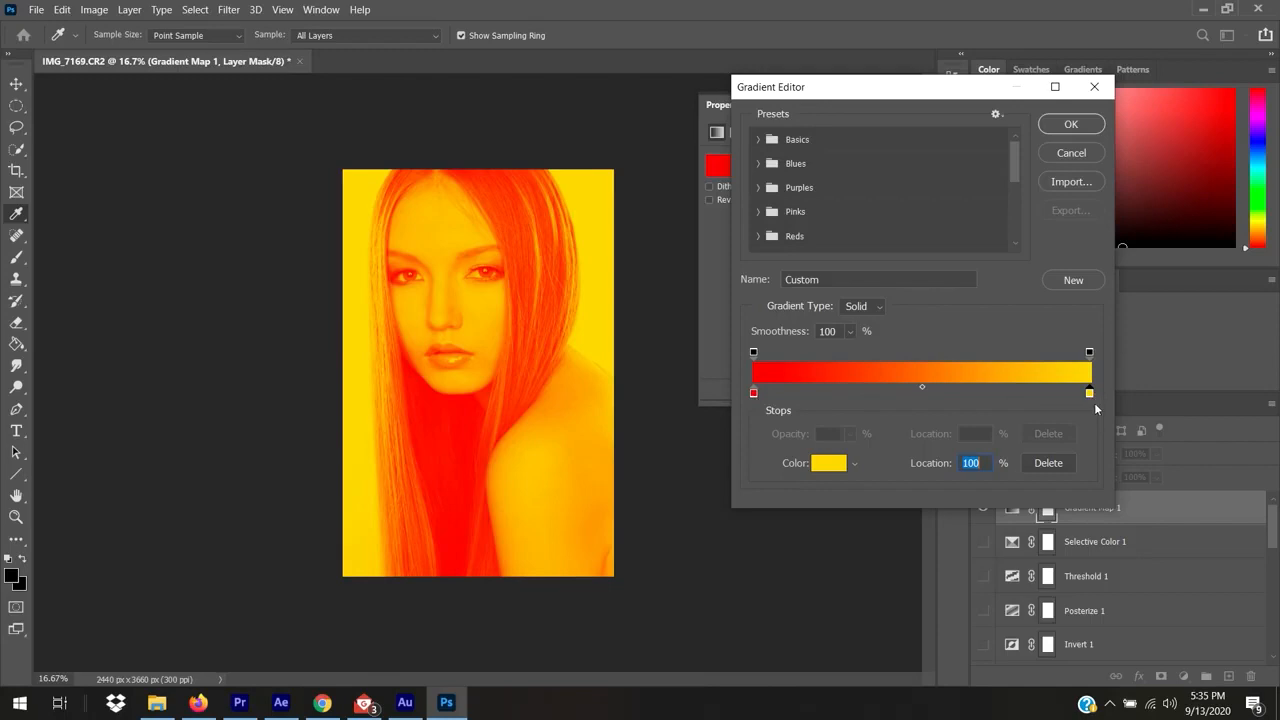
pyautogui.click(1071, 124)
# Step: Activate the Crop tool, show the hidden Gradient Map layer and lower its opacity to about 4%
pyautogui.press('c')
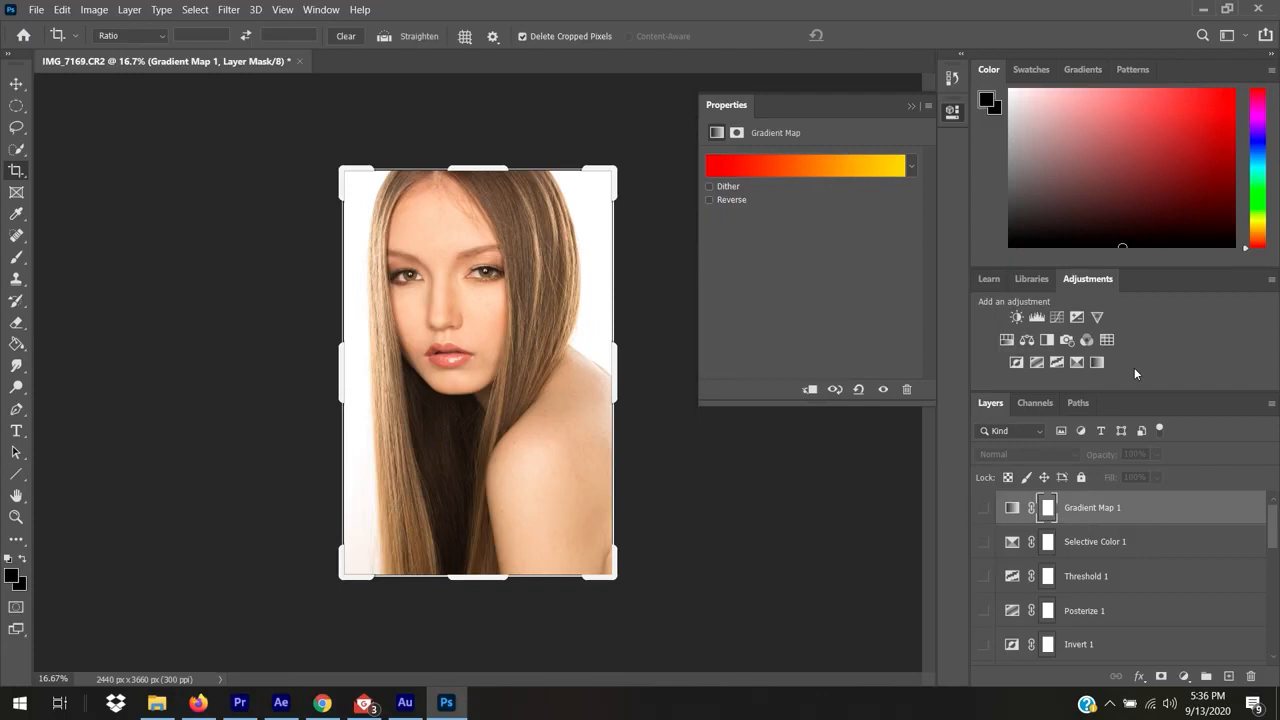
pyautogui.click(982, 512)
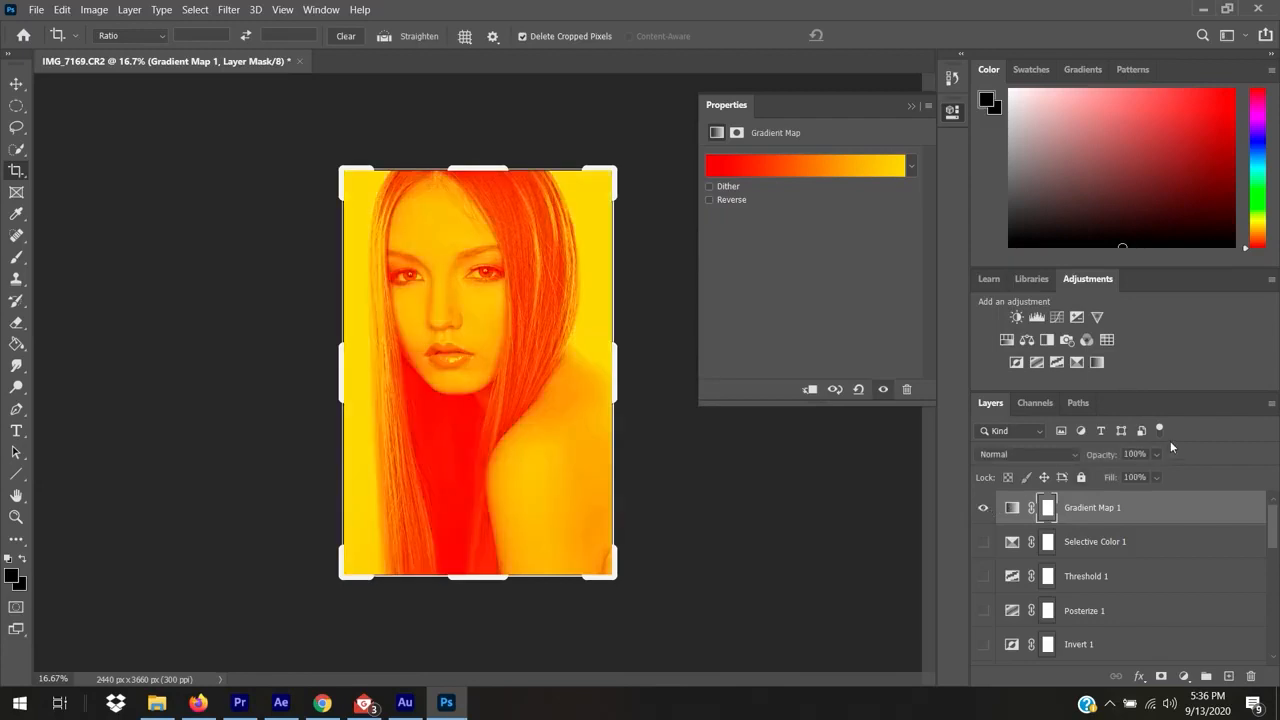
pyautogui.click(1155, 455)
pyautogui.moveTo(1153, 477); pyautogui.dragTo(1108, 477)
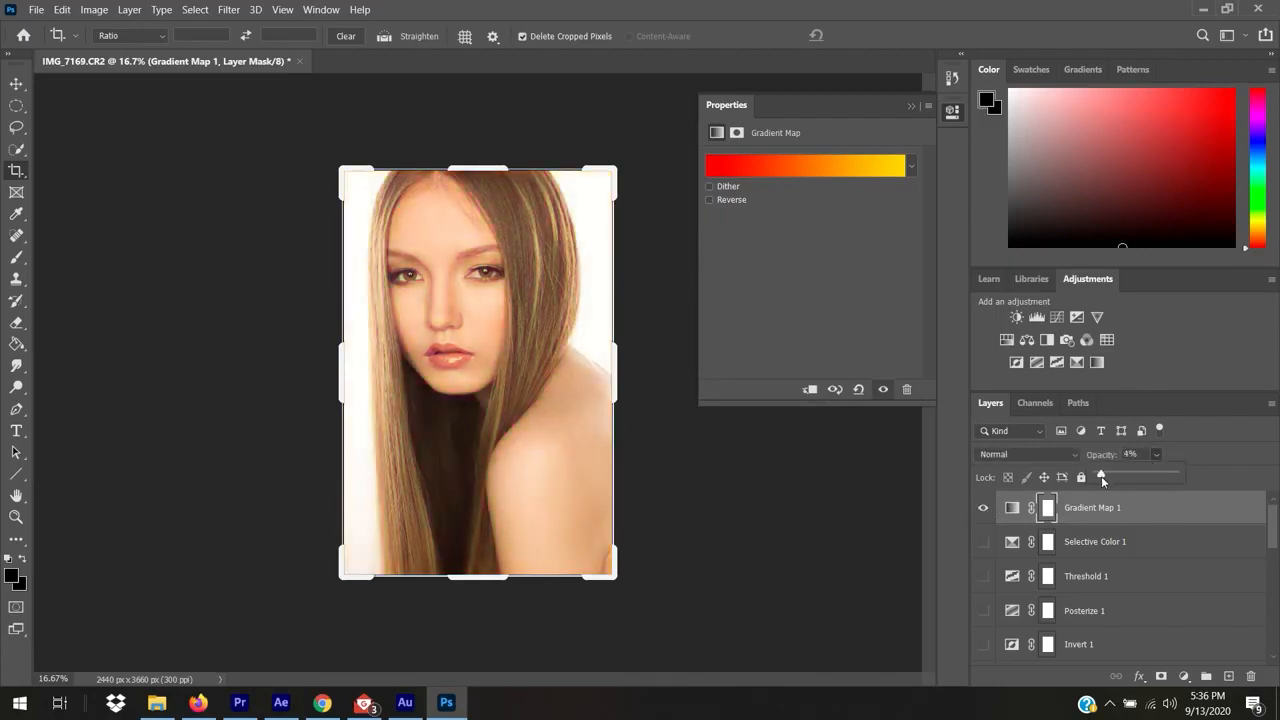